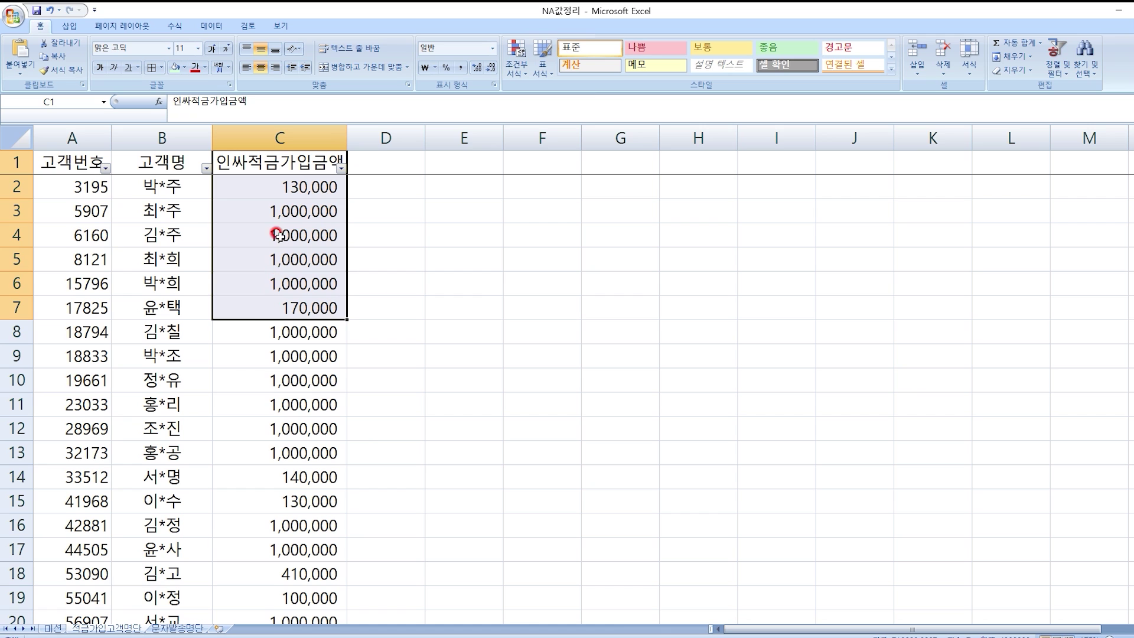
- Look over the savings amounts in the 적금가입고객명단 sheet and the given-data list on the 미션 sheet
click(275, 231)
click(255, 355)
scroll(267, 434, down, 3)
scroll(266, 434, up, 3)
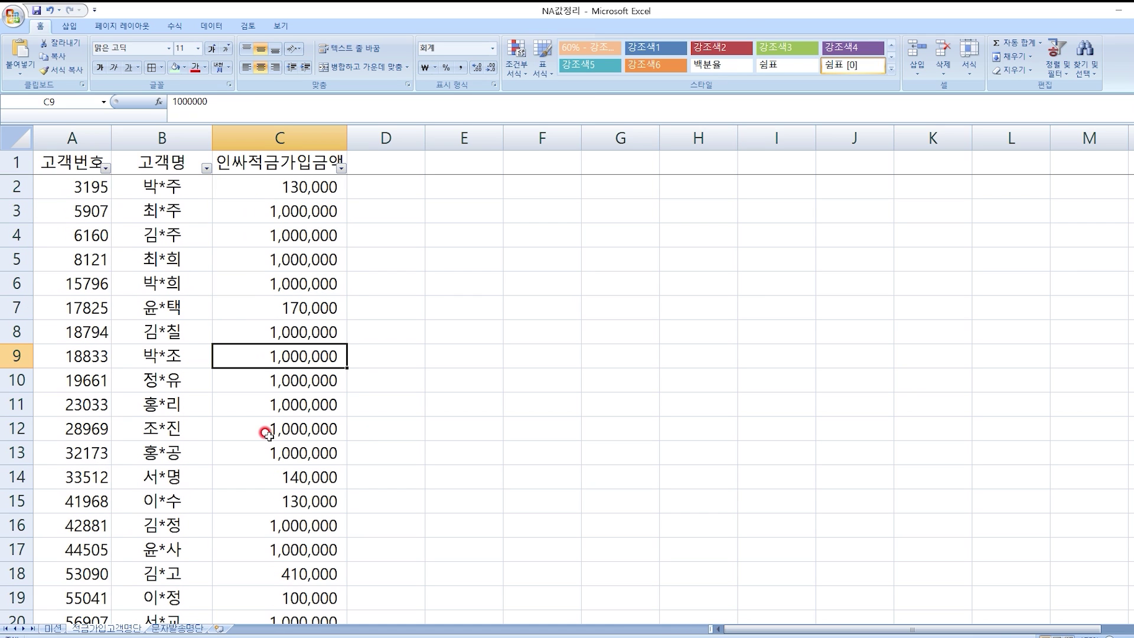
click(53, 628)
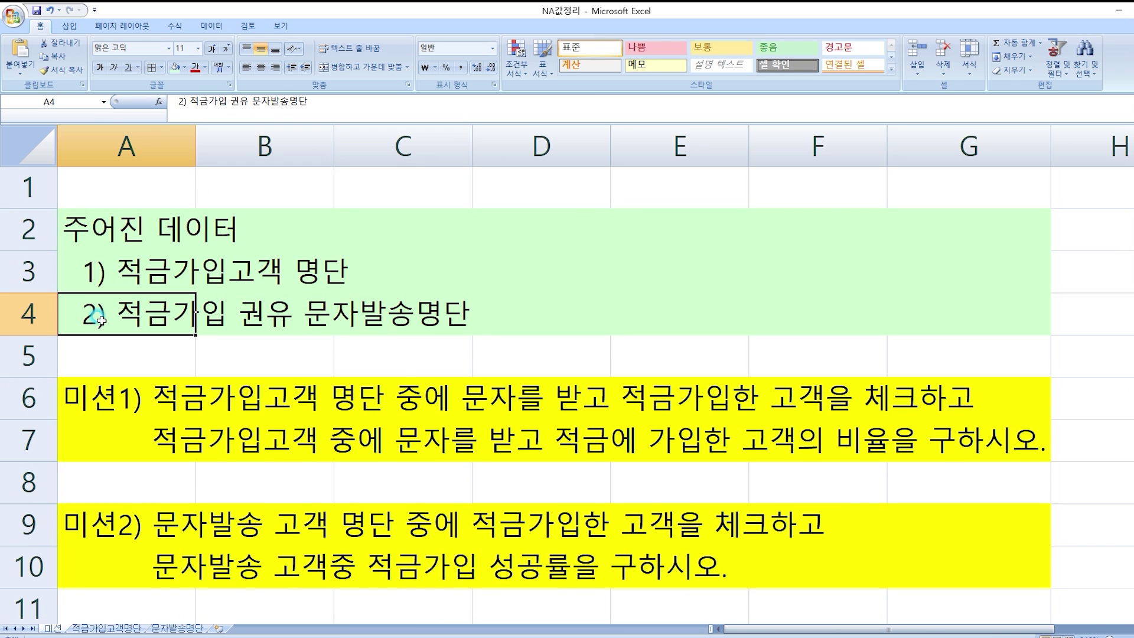
drag(100, 320, 266, 313)
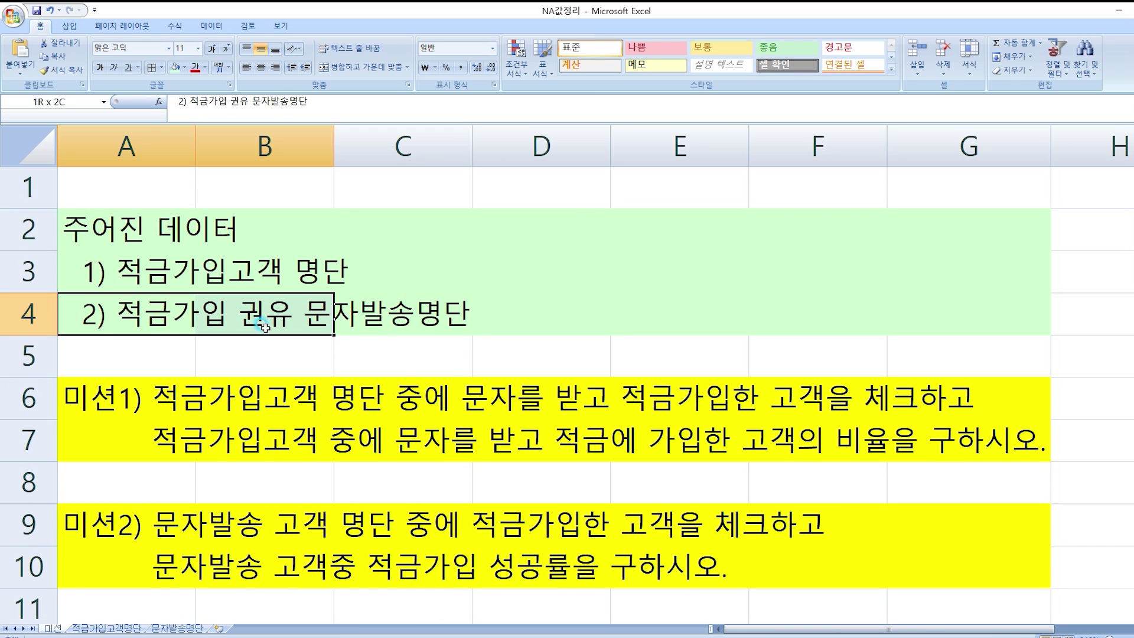
- Examine the customer and mobile number columns on the 문자발송명단 sheet and read both missions on the 미션 sheet
click(185, 629)
drag(84, 157, 86, 374)
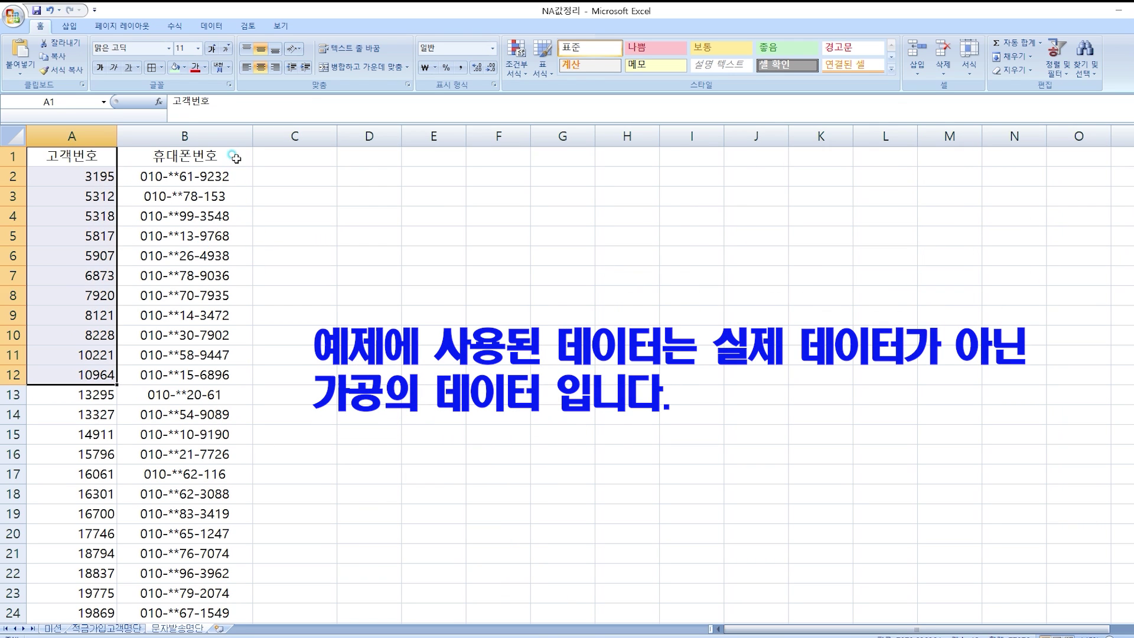
drag(235, 157, 205, 472)
click(208, 260)
scroll(212, 332, down, 2)
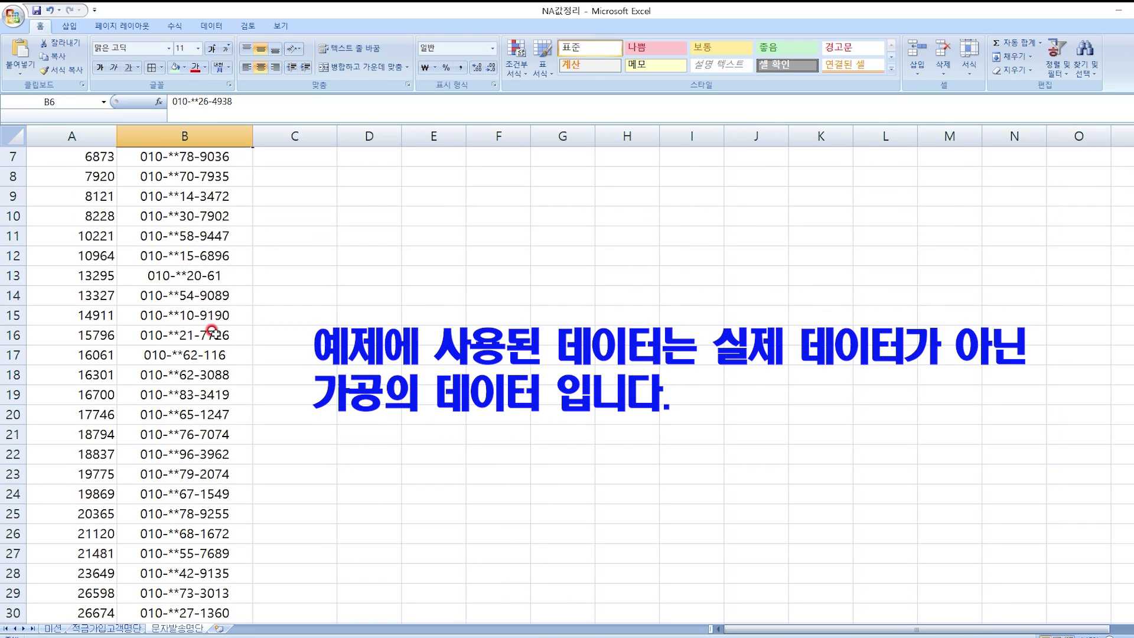
scroll(213, 330, down, 20)
scroll(212, 331, up, 20)
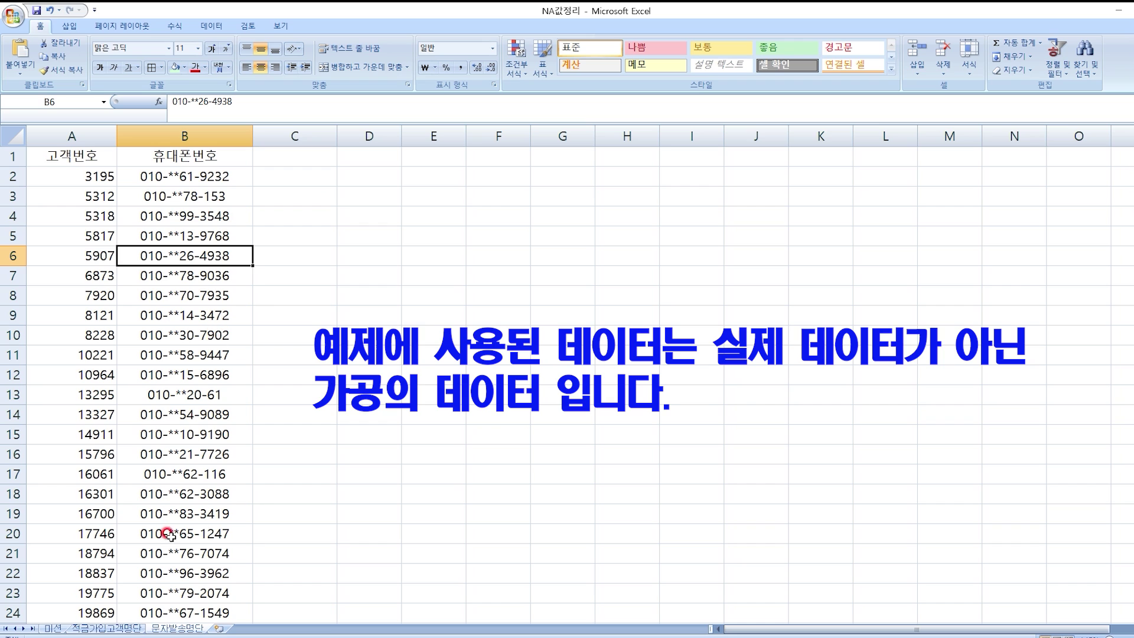
click(53, 629)
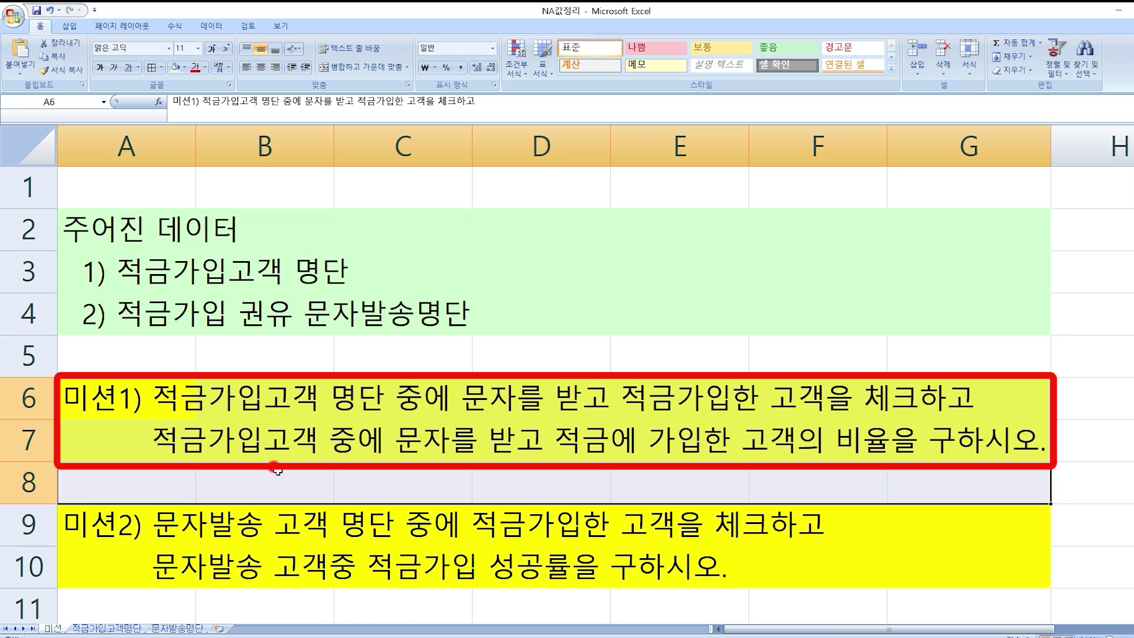
click(397, 568)
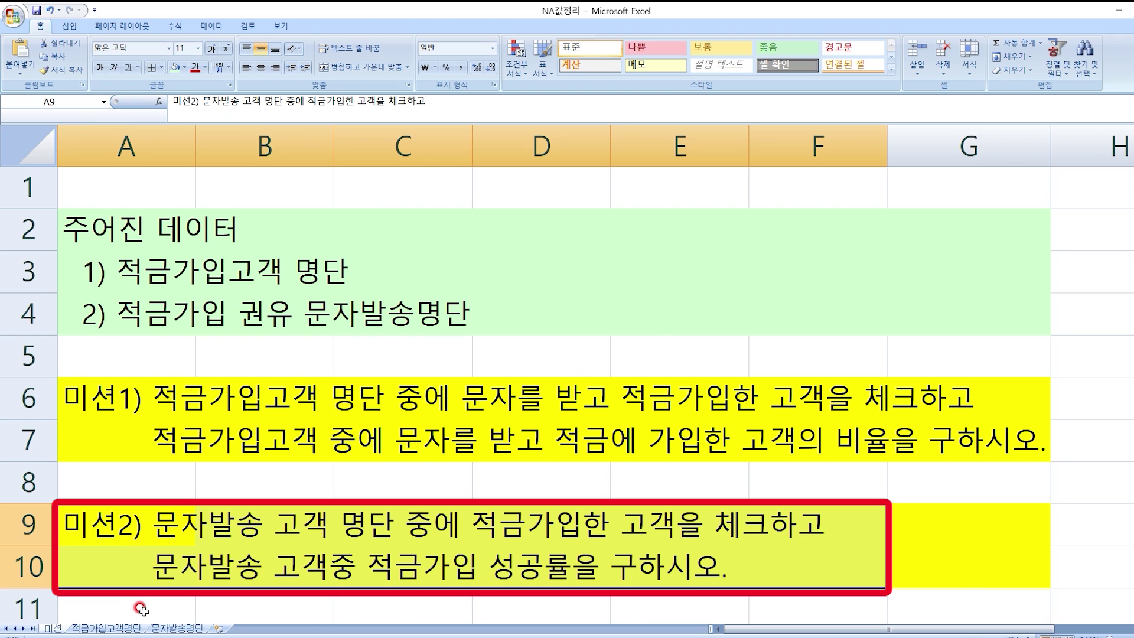
- Review the customer numbers and savings amounts on the 적금가입고객명단 sheet from the first to the last row
click(106, 628)
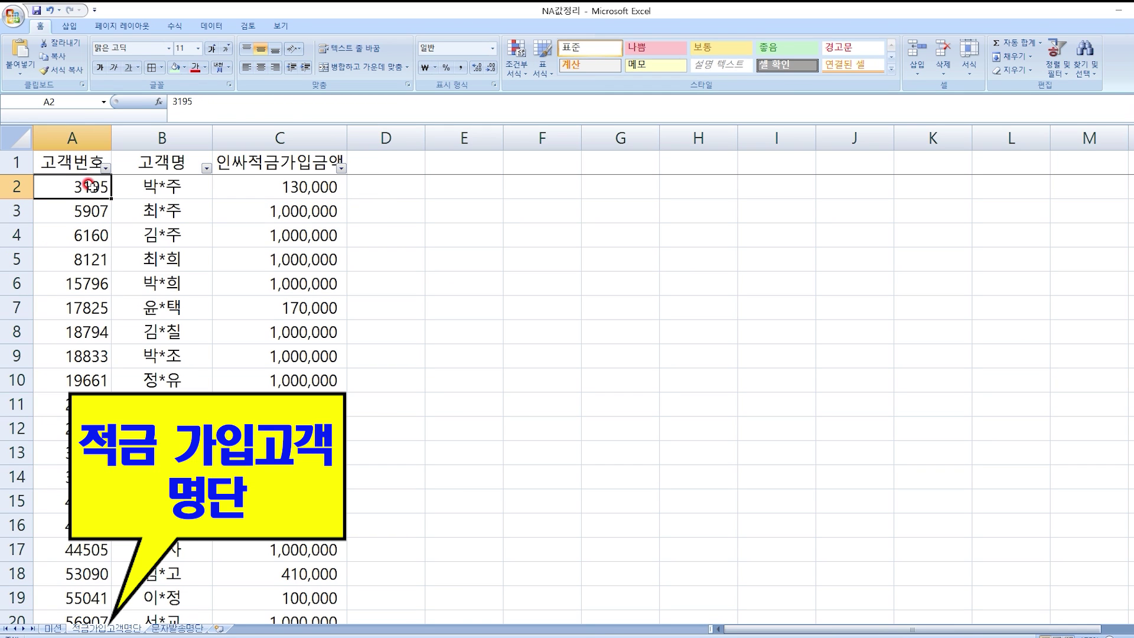
scroll(92, 188, down, 8)
click(71, 405)
scroll(77, 397, up, 8)
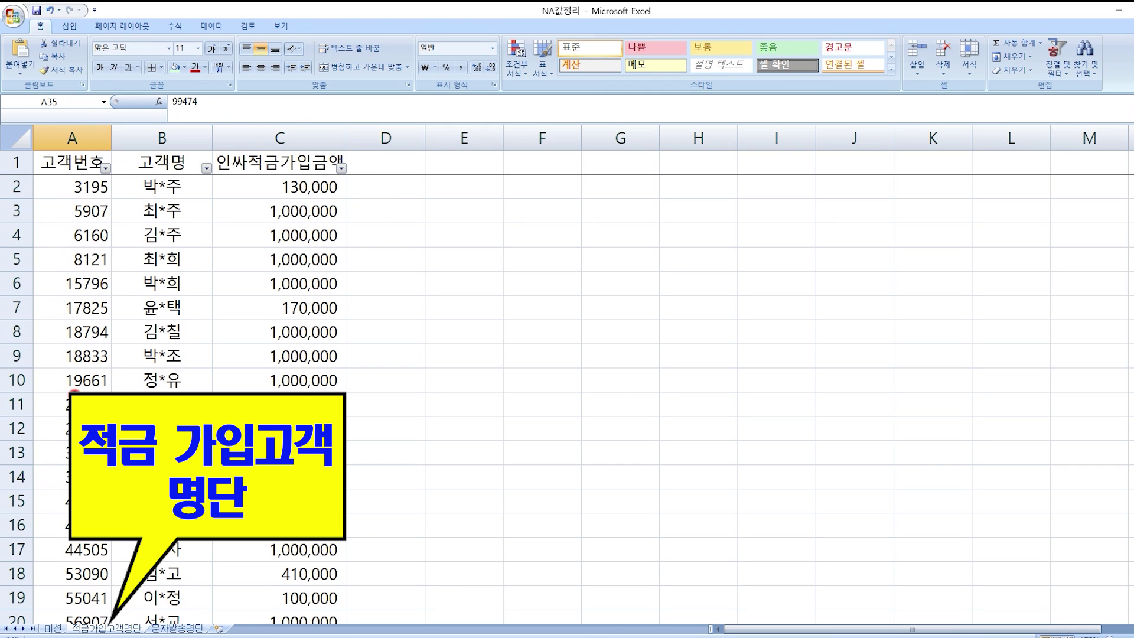
click(98, 187)
scroll(95, 263, down, 8)
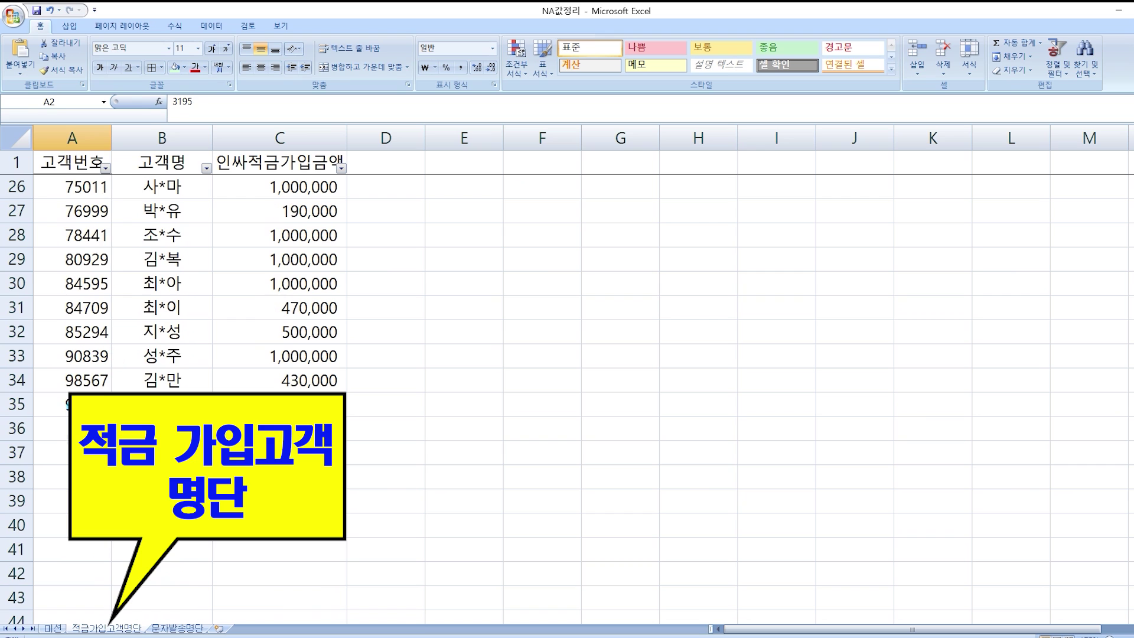
key(ctrl+Down)
scroll(127, 367, up, 8)
drag(261, 183, 277, 549)
click(307, 335)
- Review the text-message recipients on the 문자발송명단 sheet from the first to the last row
click(193, 629)
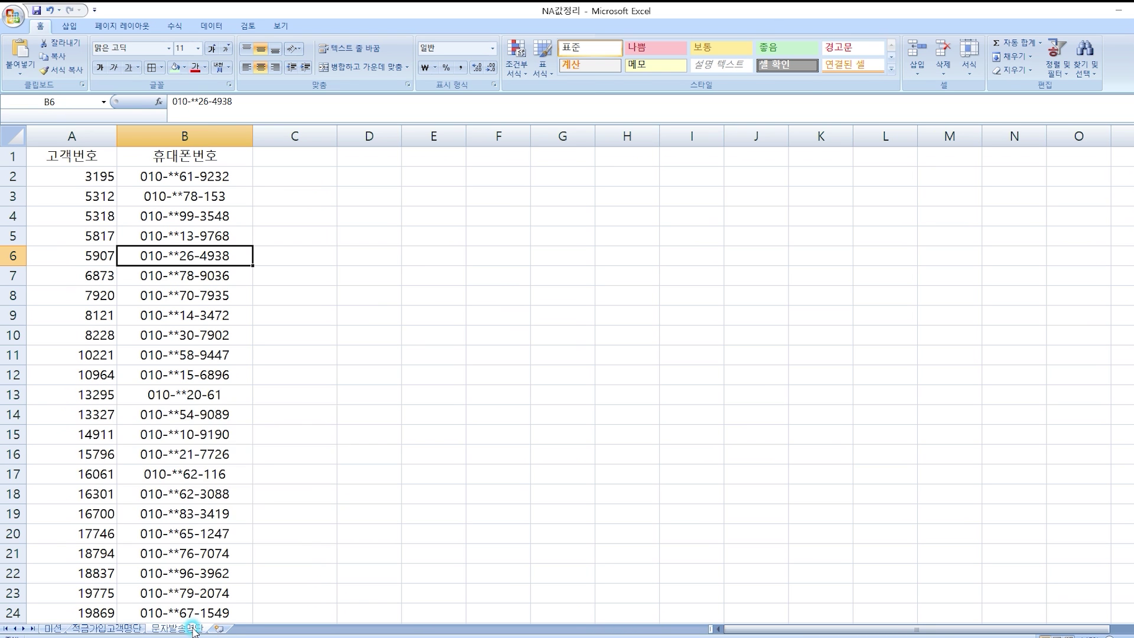
click(134, 181)
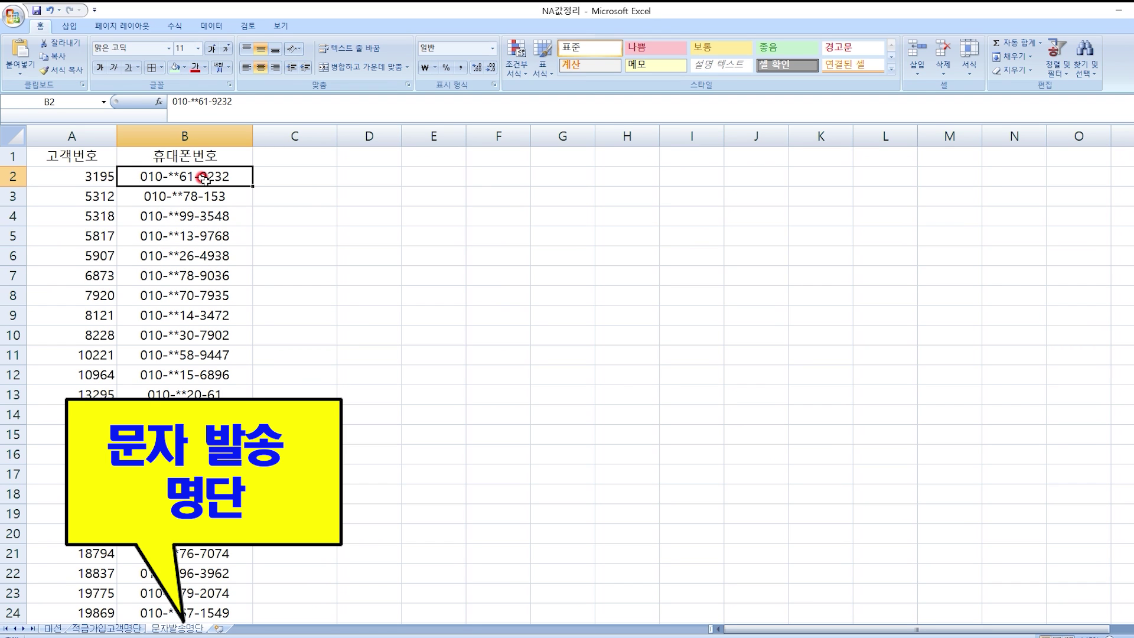
scroll(203, 179, down, 20)
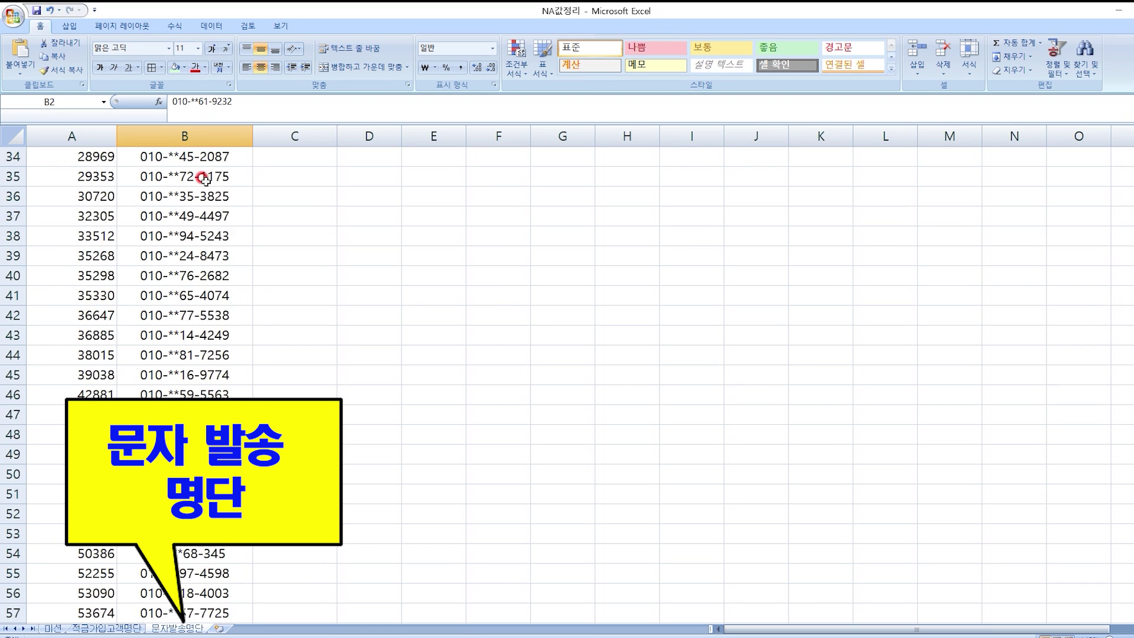
scroll(204, 180, up, 2)
click(104, 271)
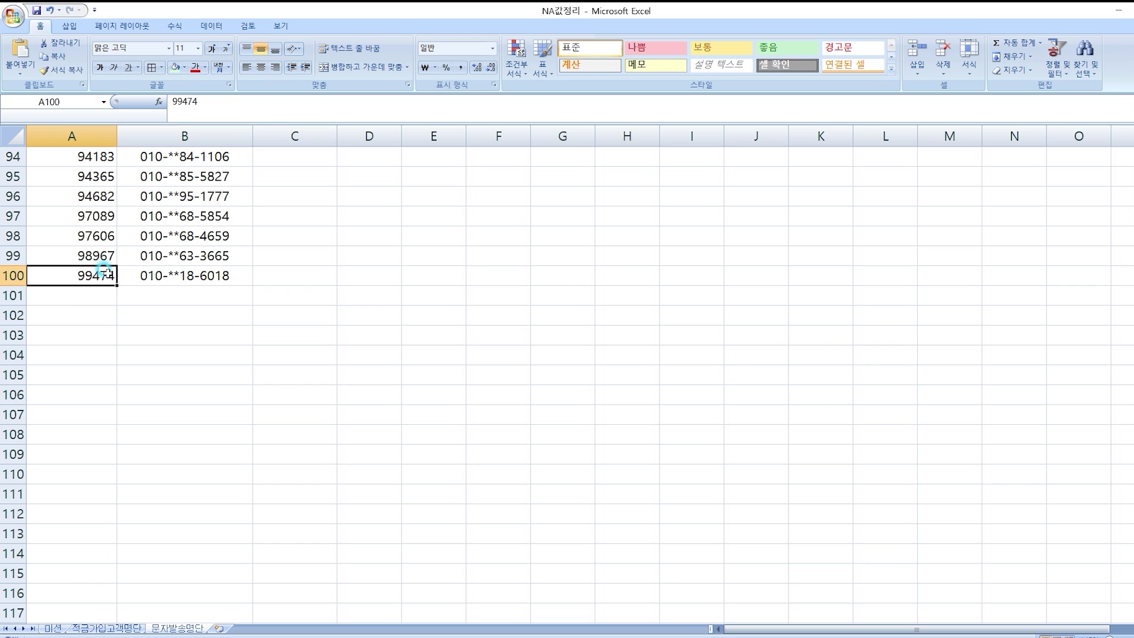
scroll(88, 269, up, 20)
- Compare the 적금가입고객명단 sheet with the 문자발송명단 sheet and return to the savings customer list
key(ctrl+Page_Up)
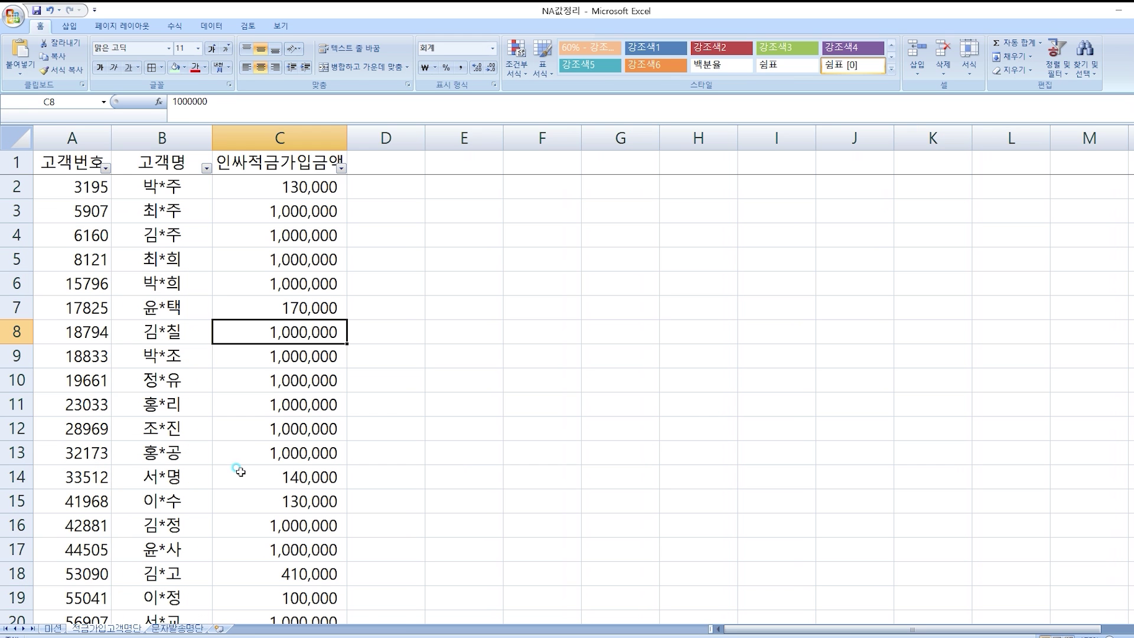
click(397, 166)
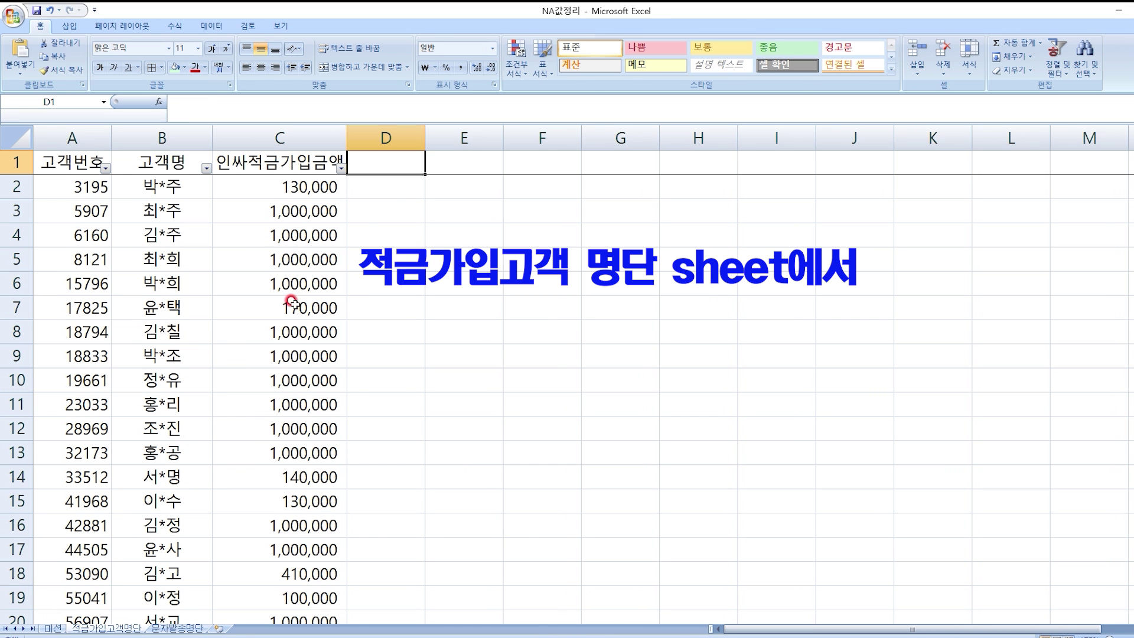
click(177, 628)
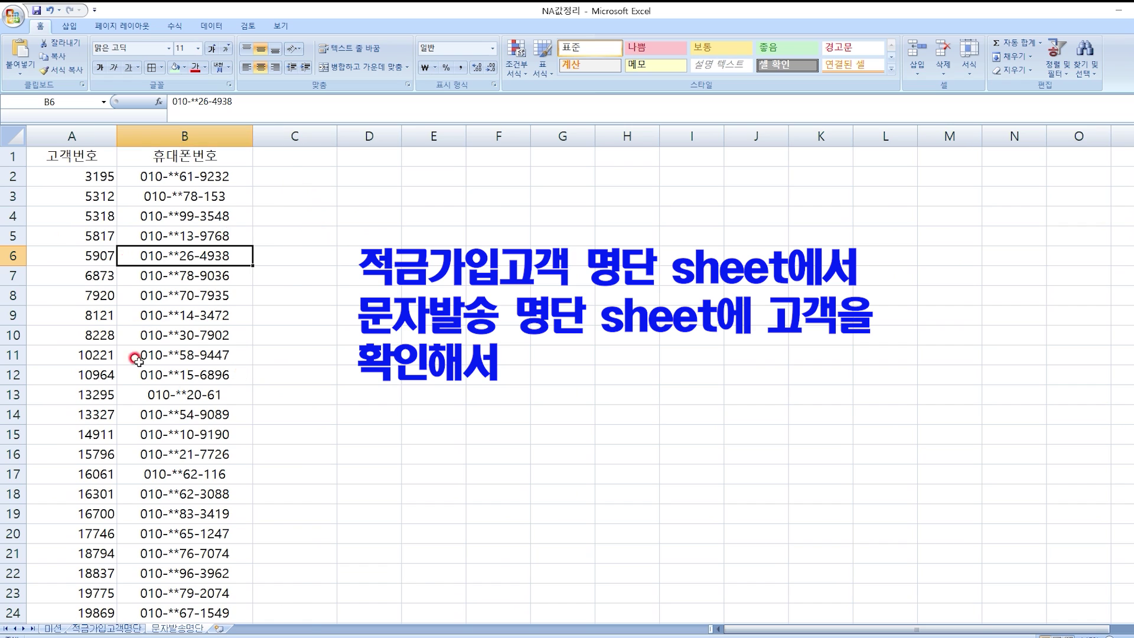
key(ctrl+Page_Up)
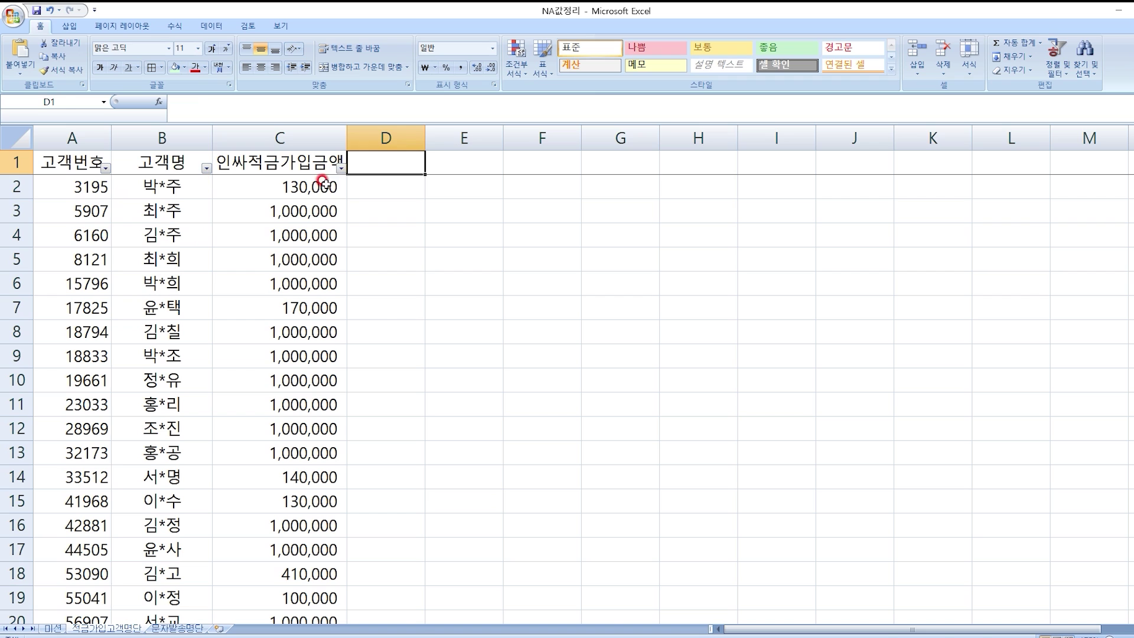
drag(324, 183, 331, 479)
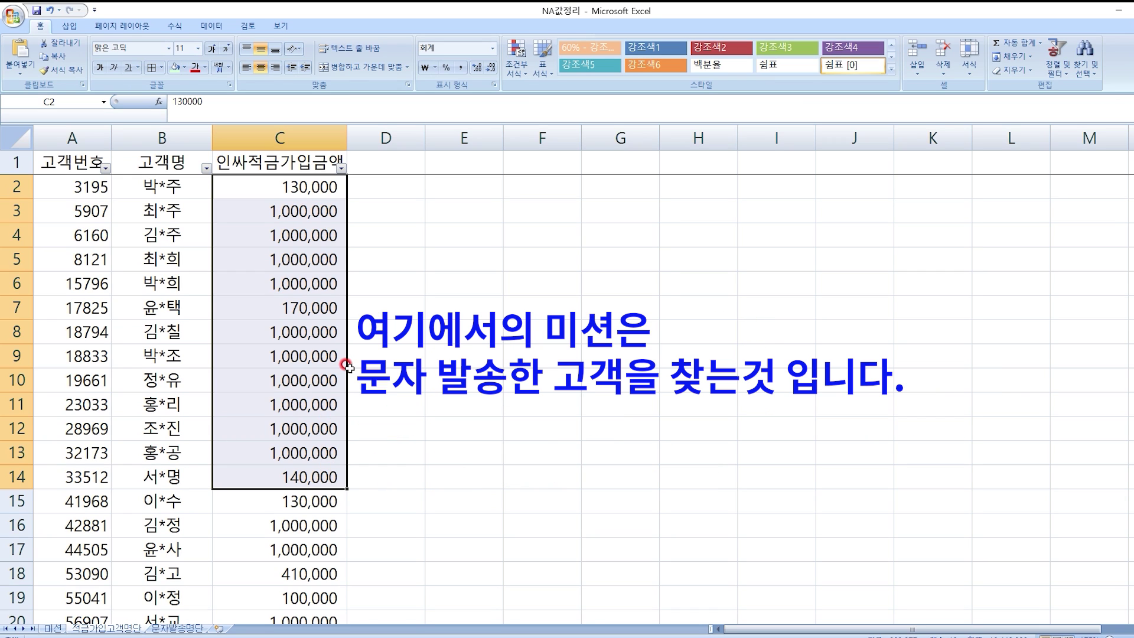
click(260, 332)
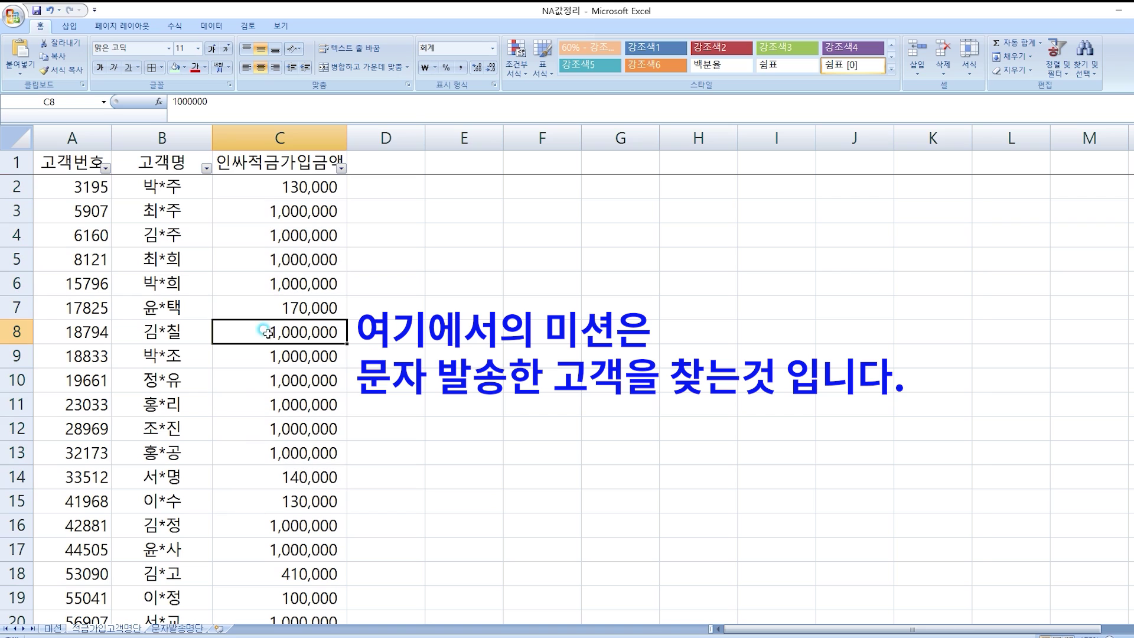
- Enter the header 문자발송고객 in D1 of the 적금가입고객명단 sheet and fit column D's width to it
click(403, 164)
text(문)
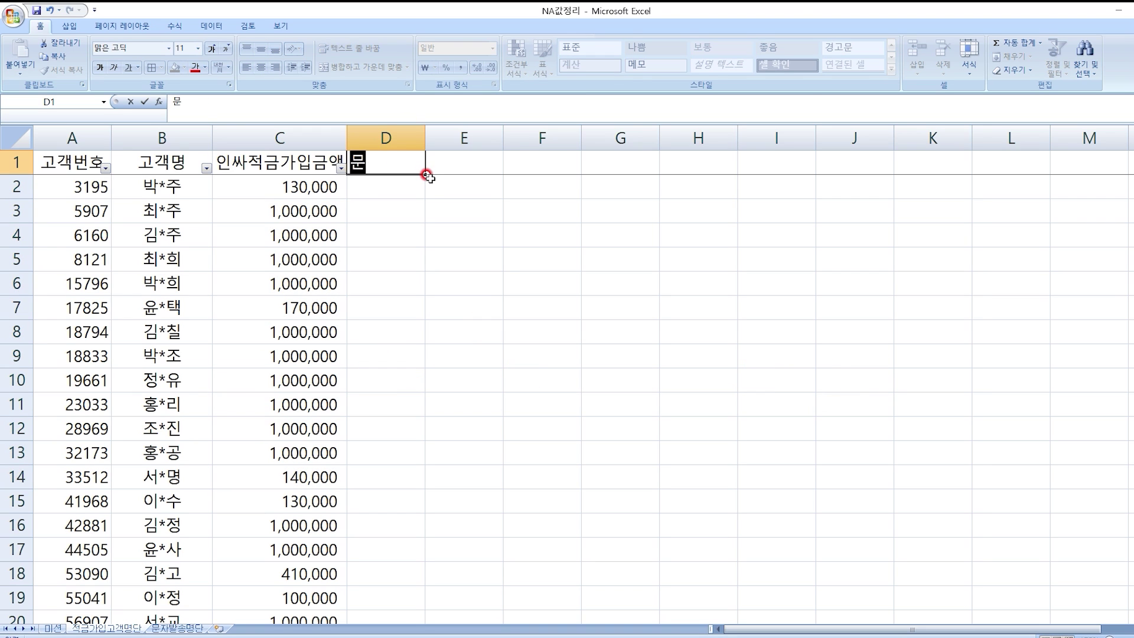
text(자발송고객)
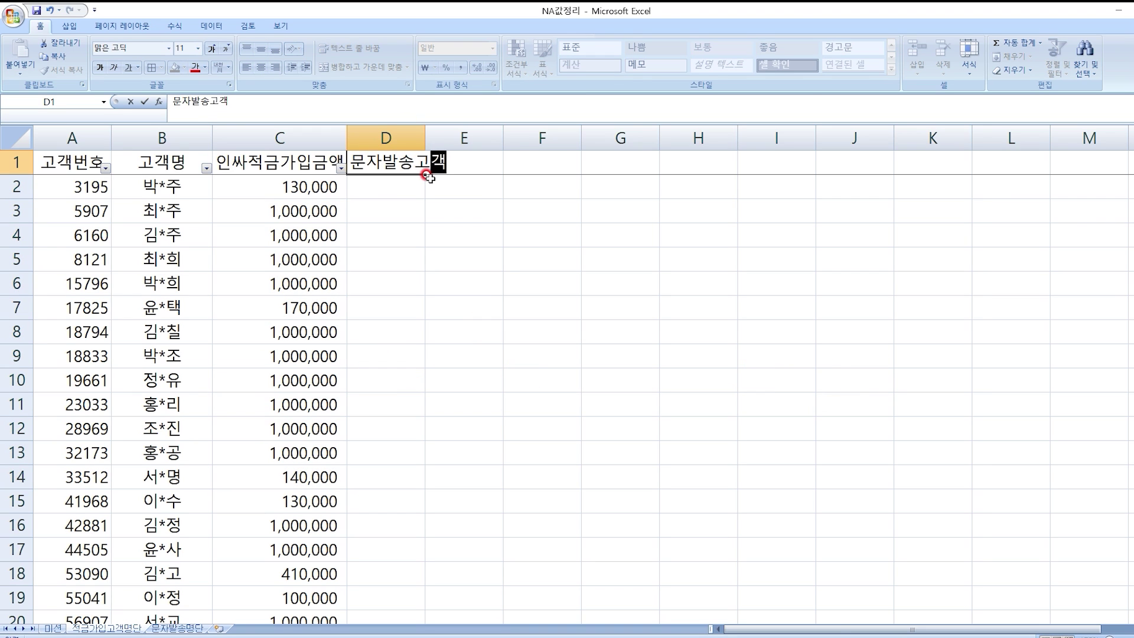
key(Return)
double_click(425, 136)
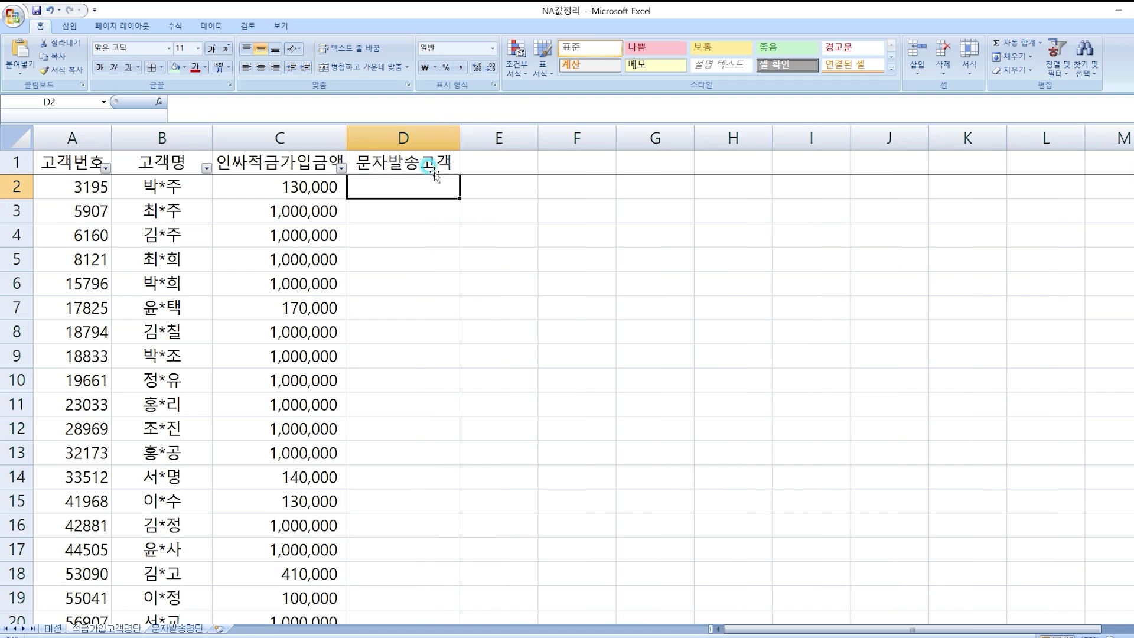
- Start a VLOOKUP formula in D2 with the customer number cell as lookup value, using the column-locked reference $A2
text(+)
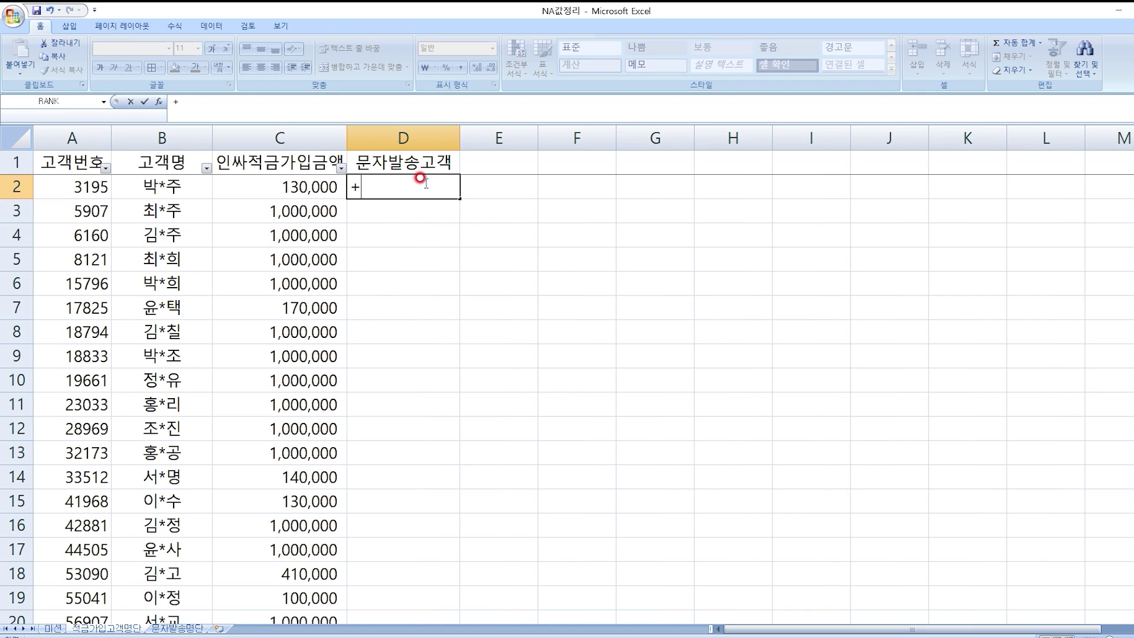
text(vlookup()
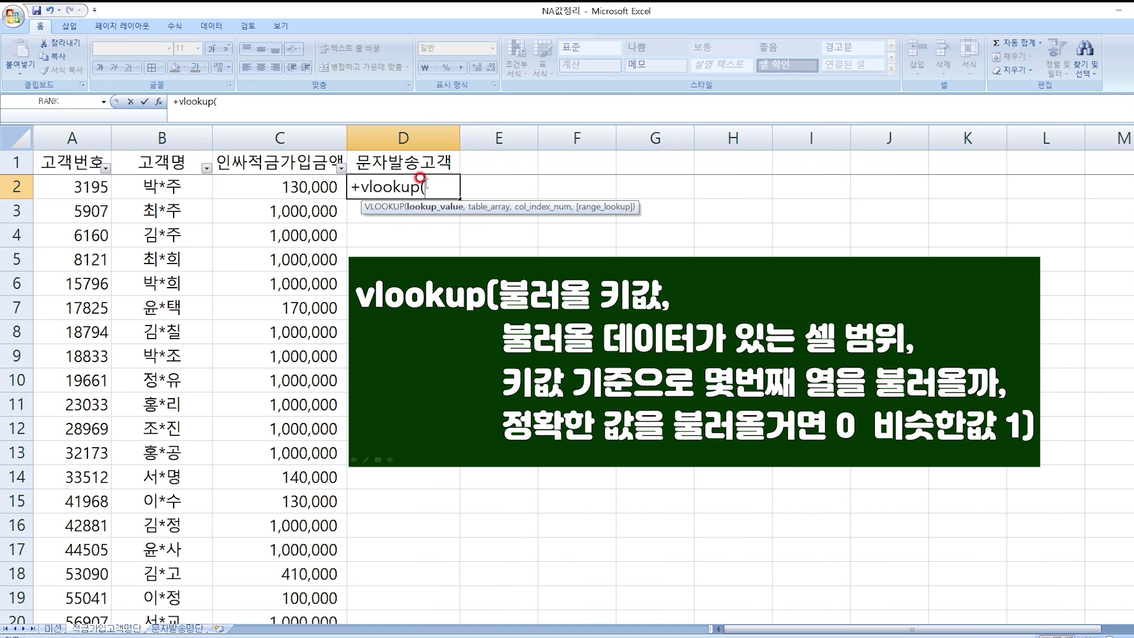
key(Left)
key(Left)
key(Left)
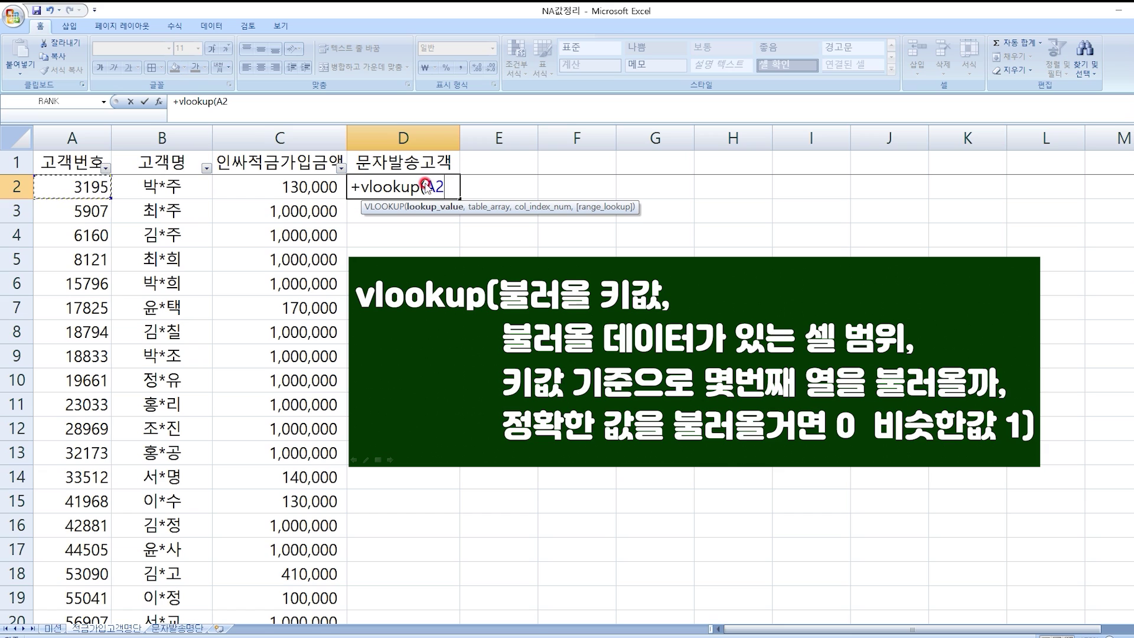
key(F4)
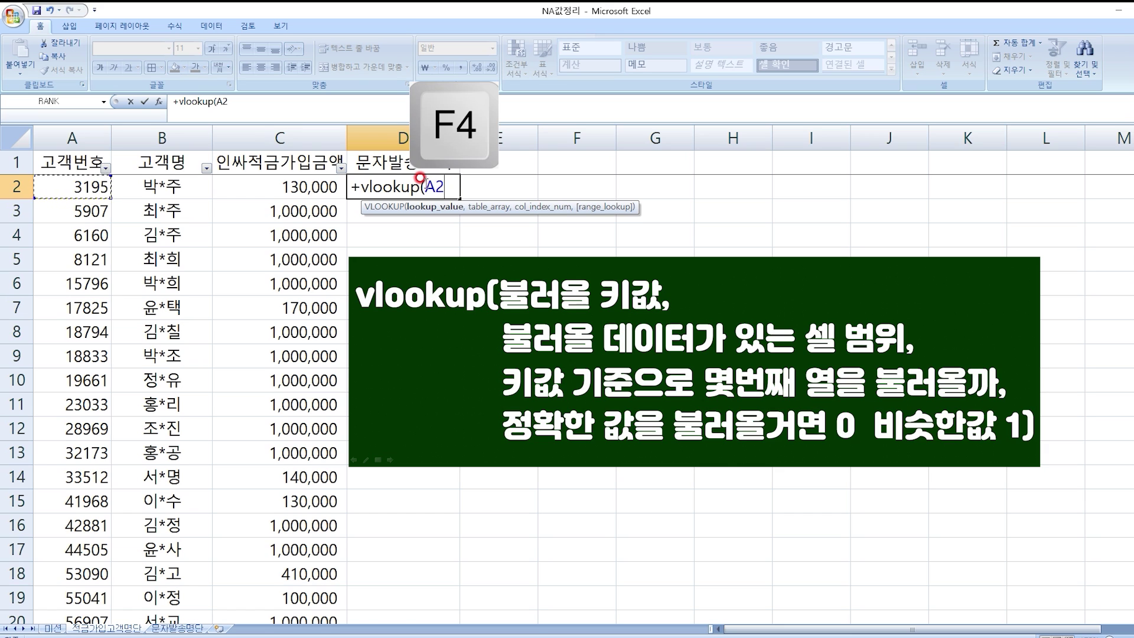
key(F4)
key(F4)
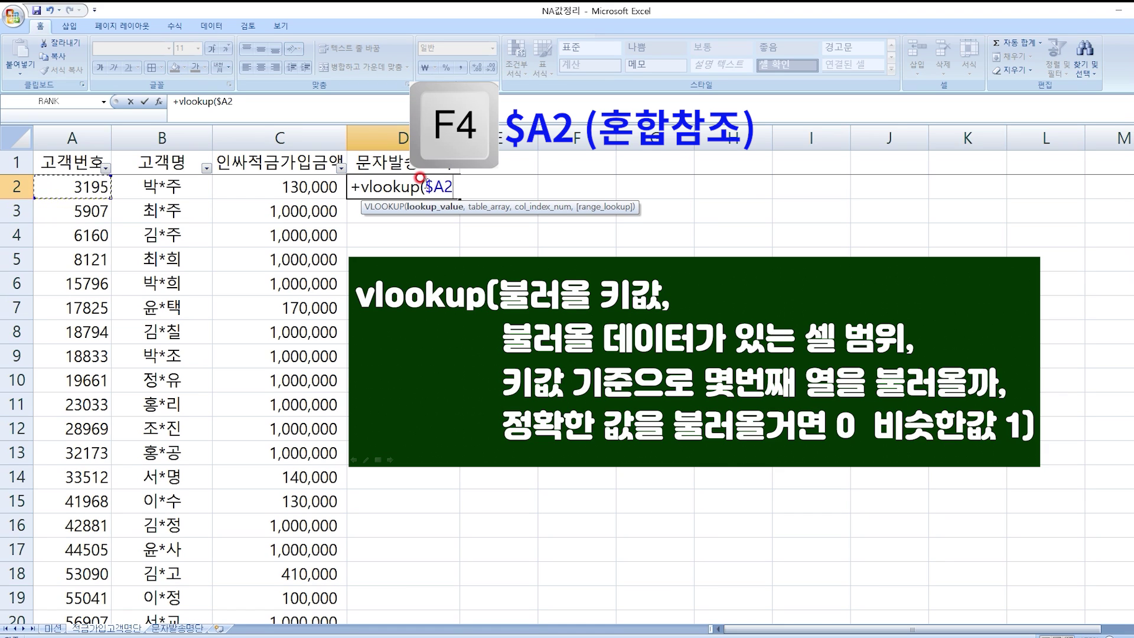
text(,)
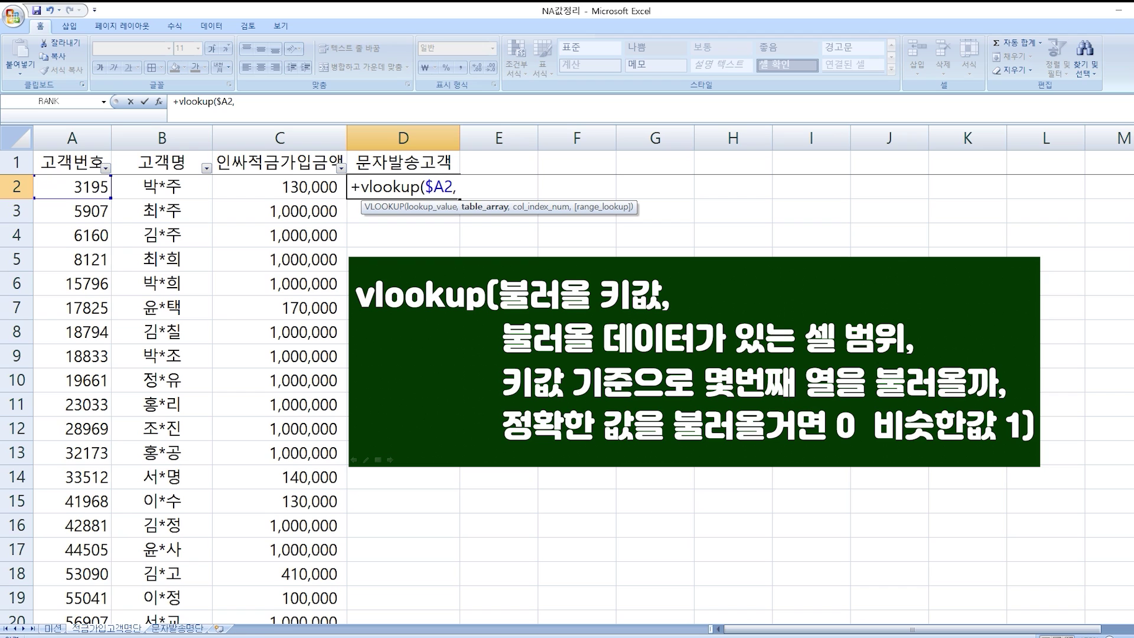
- Complete the VLOOKUP in D2 with the table range 문자발송명단!$A:$B, column index 1 and exact match 0
click(192, 628)
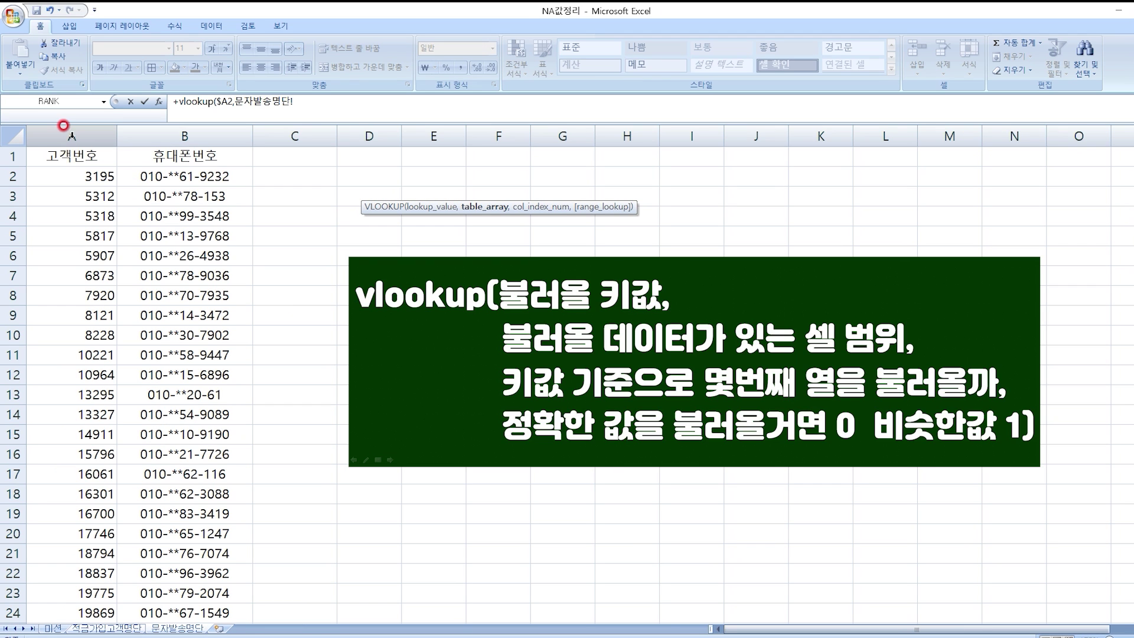
drag(72, 136, 178, 136)
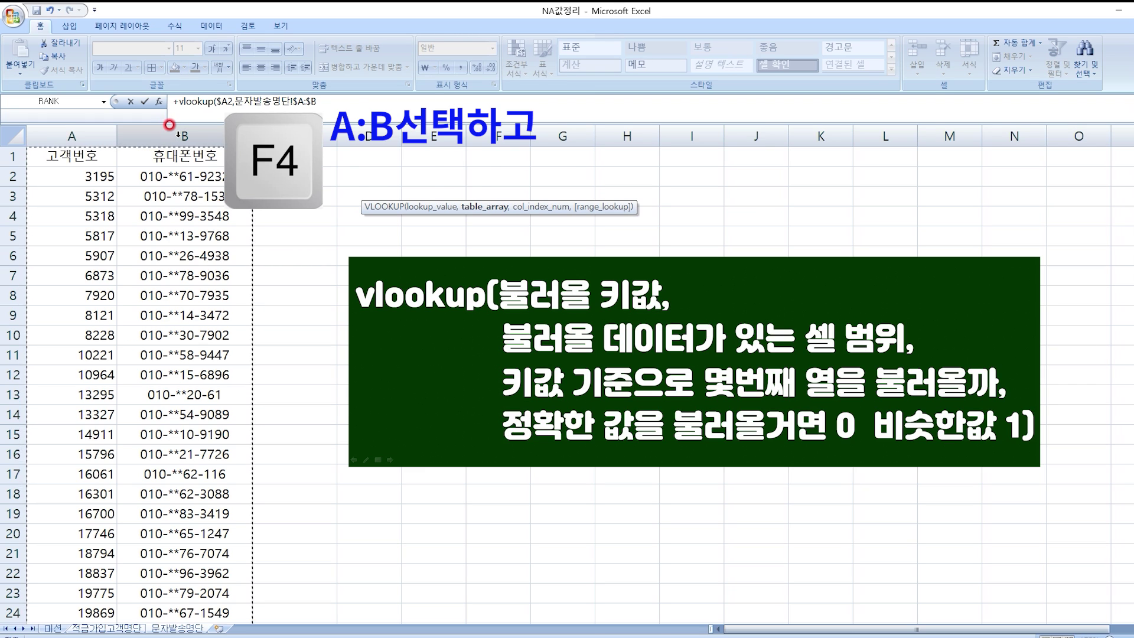
text(,)
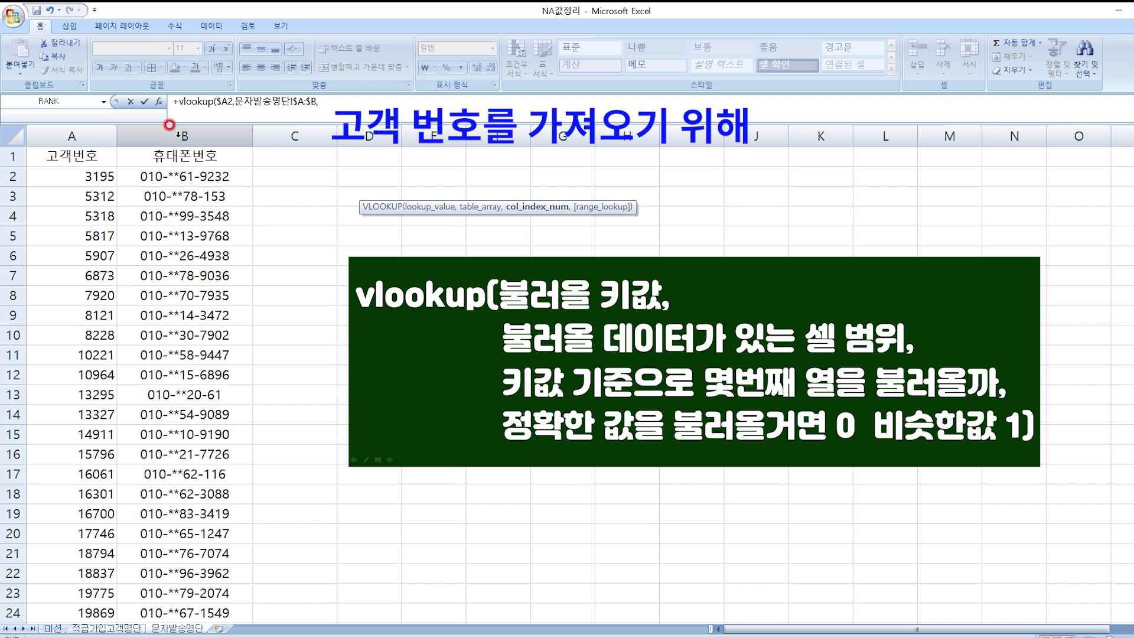
text(1,0)
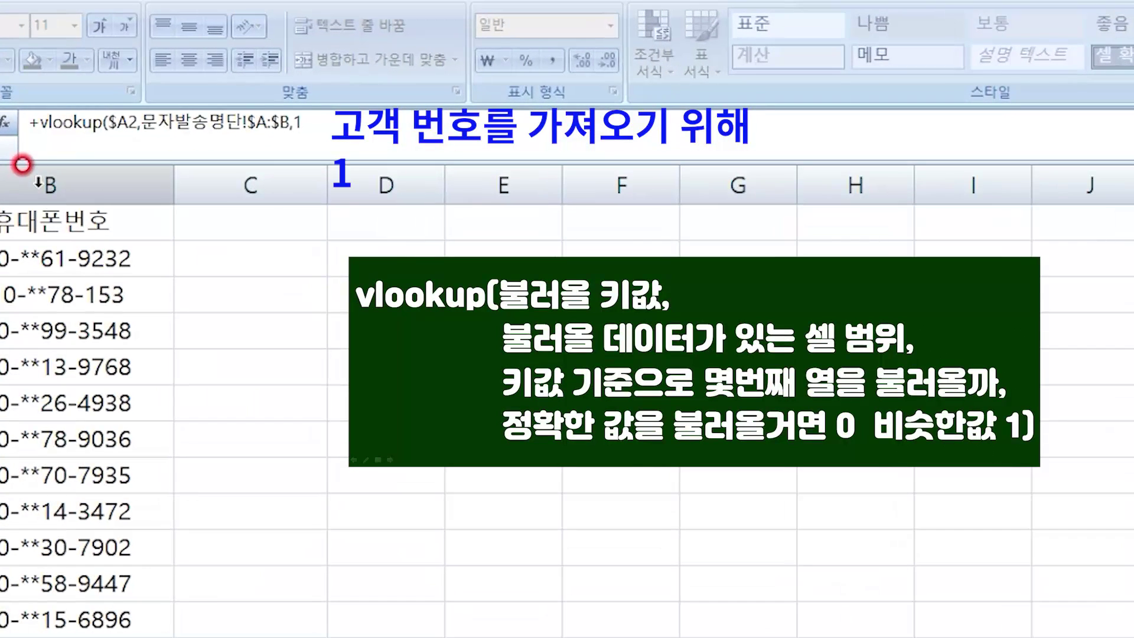
key(Return)
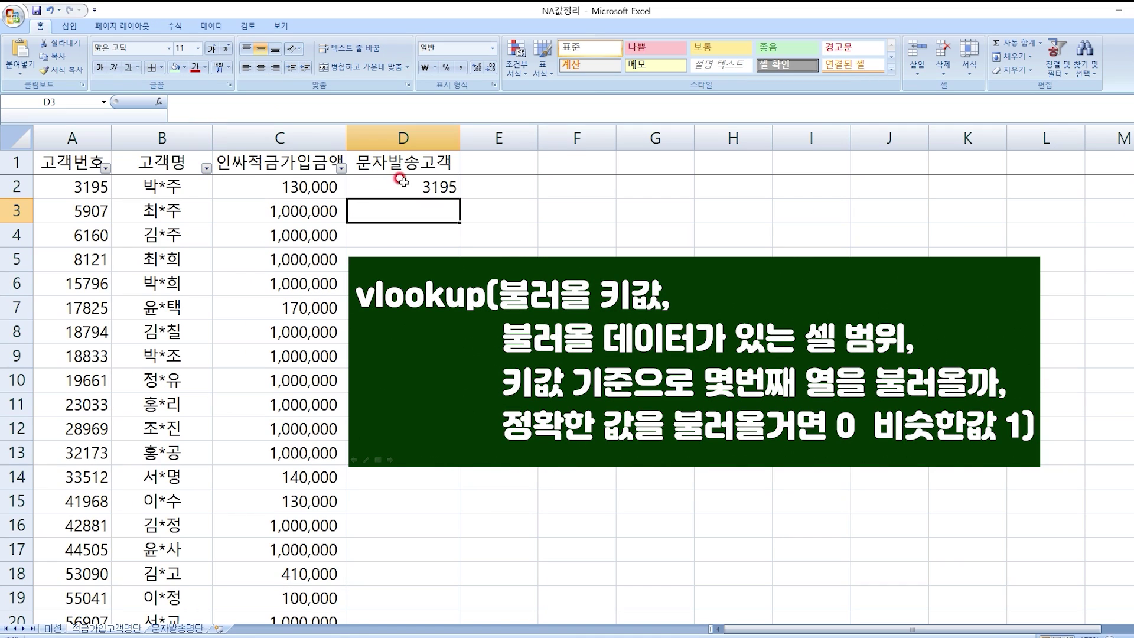
- Fill the VLOOKUP formula in D2 down column D for every customer in the savings list
click(149, 181)
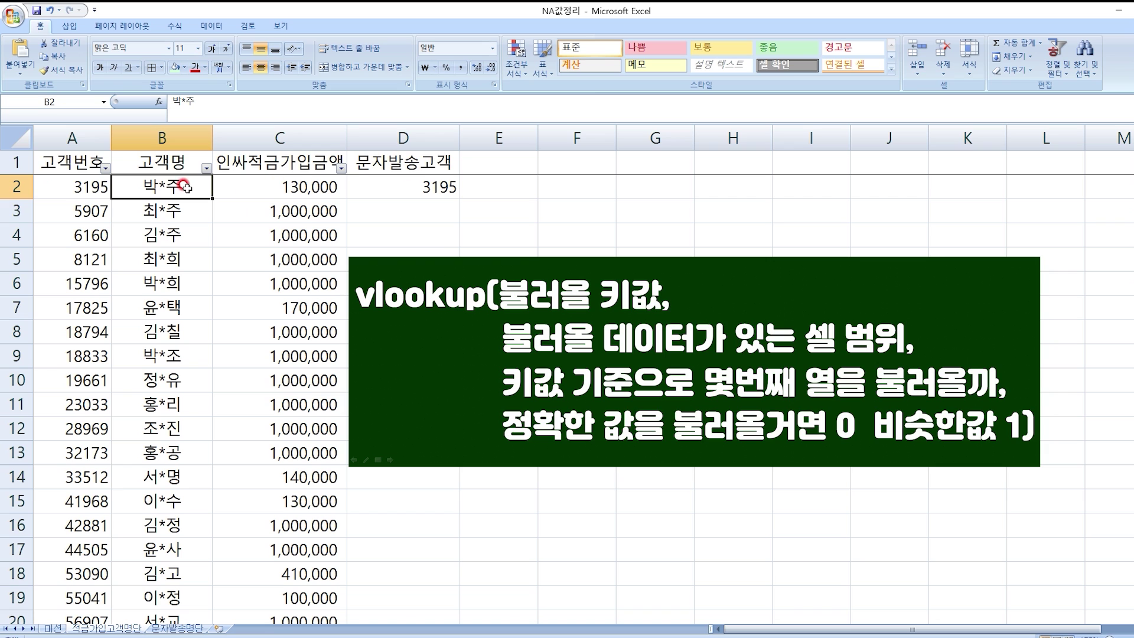
click(437, 188)
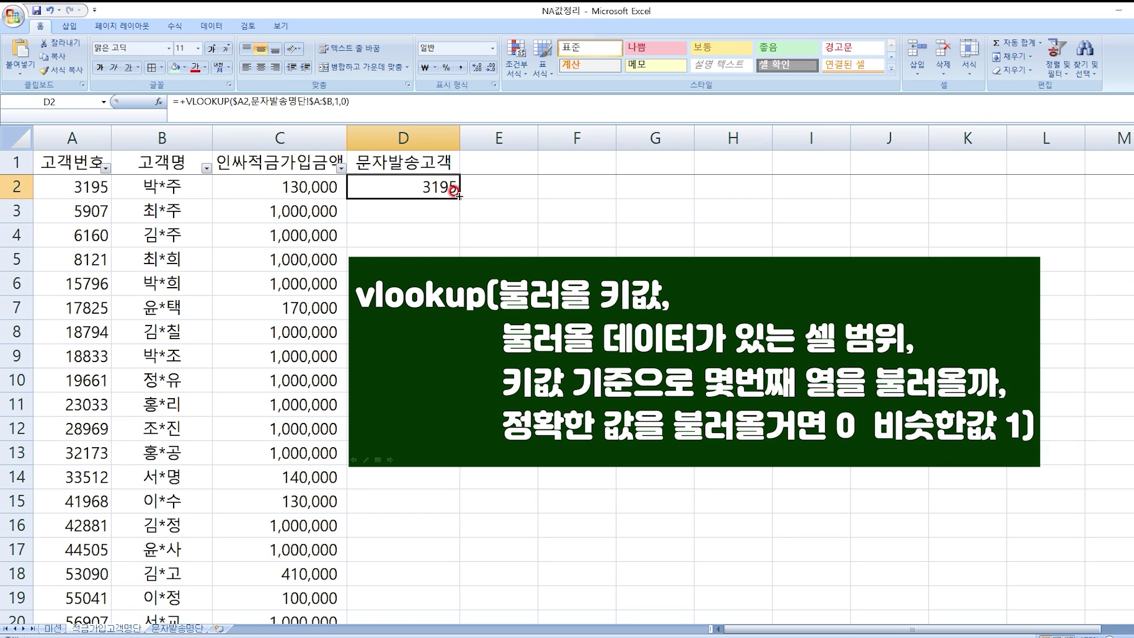
double_click(460, 198)
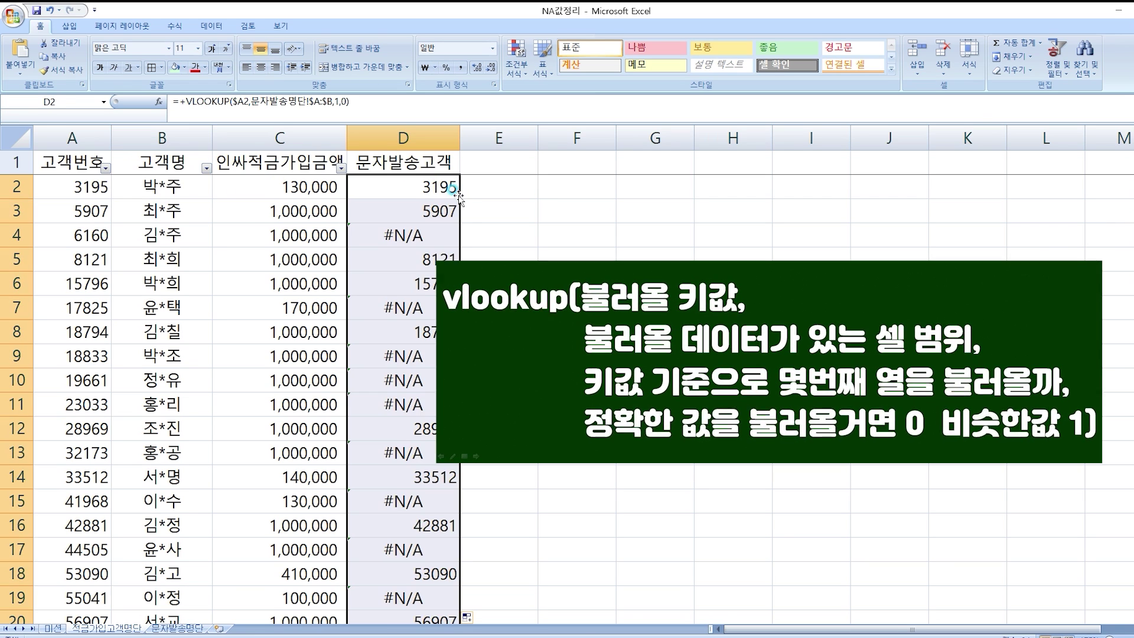
- Check the matched and #N/A results in column D against the customer numbers on the 문자발송명단 sheet
click(431, 212)
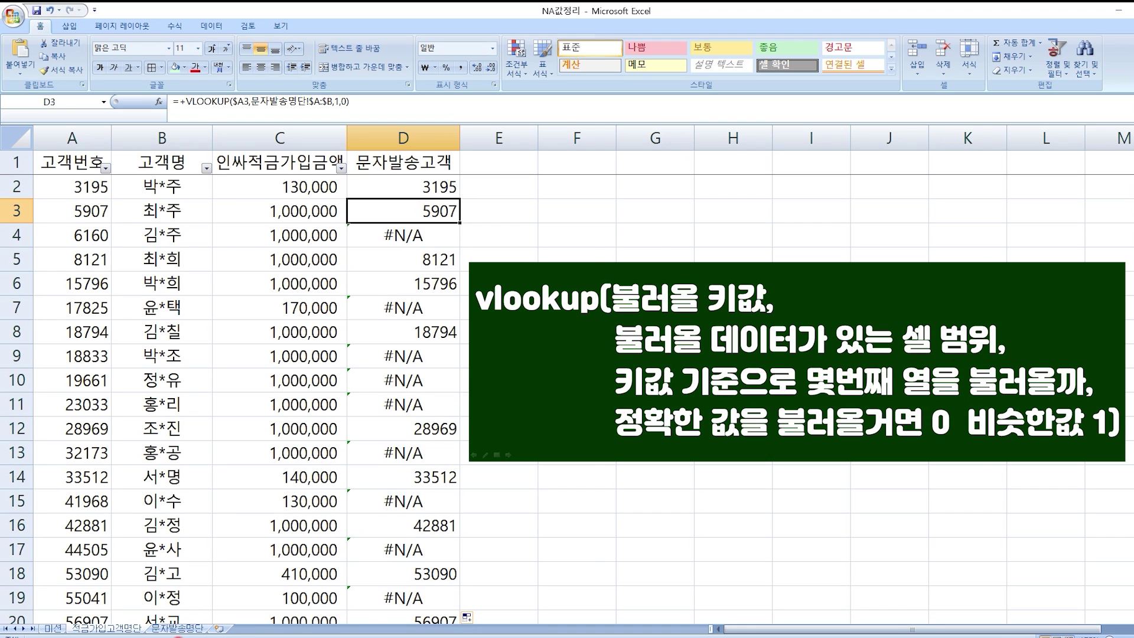
key(ctrl+Page_Down)
key(ctrl+Page_Up)
click(448, 242)
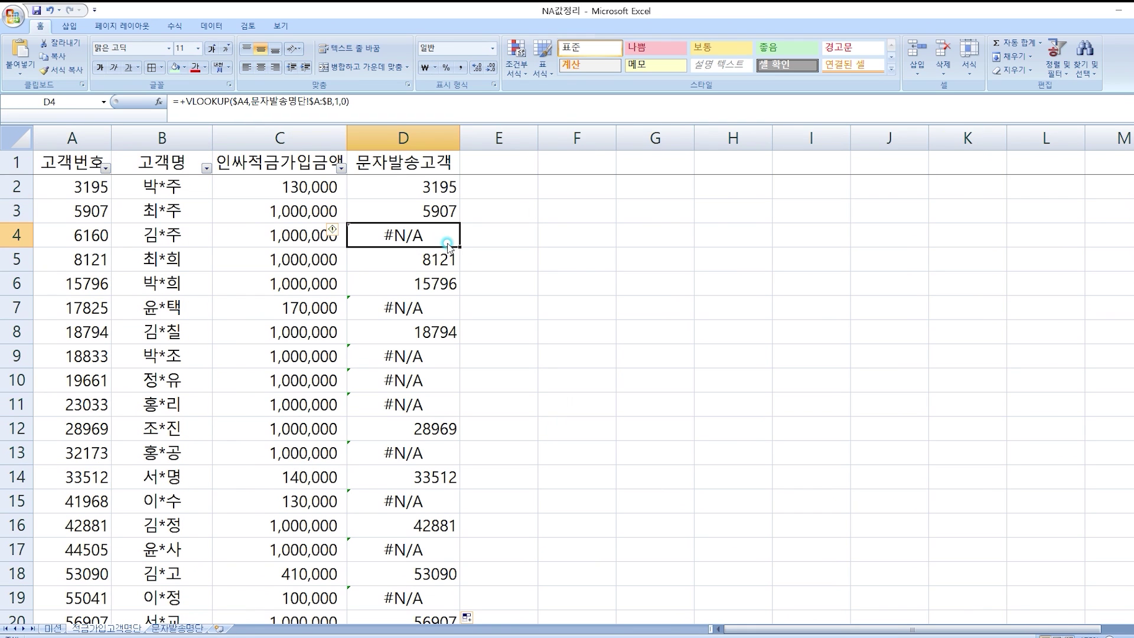
click(98, 235)
click(165, 235)
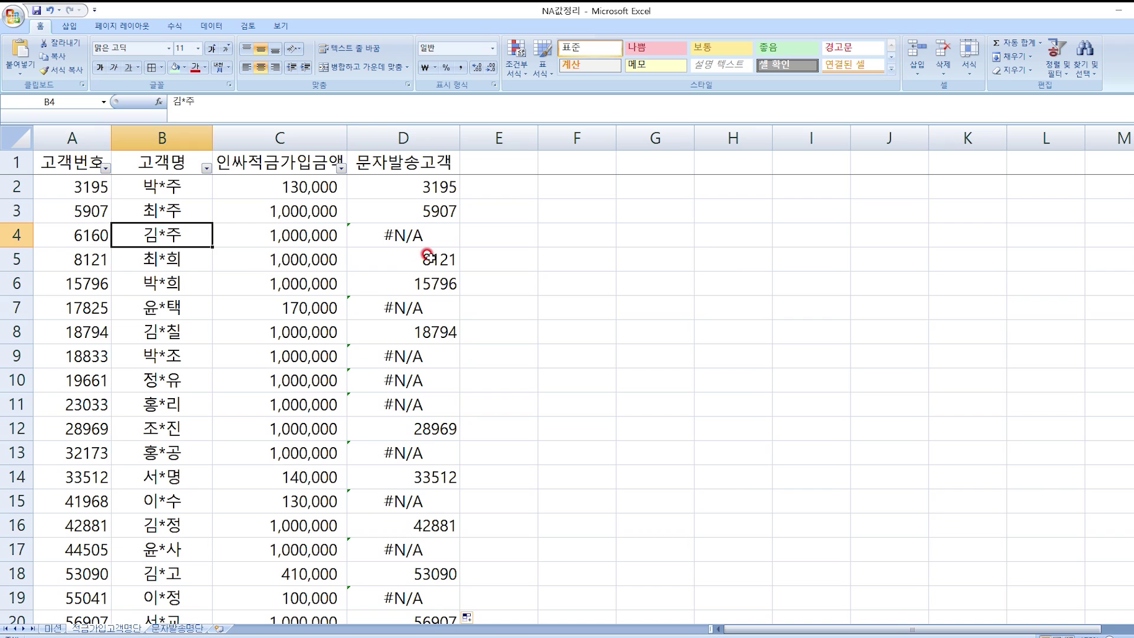
click(436, 240)
click(443, 304)
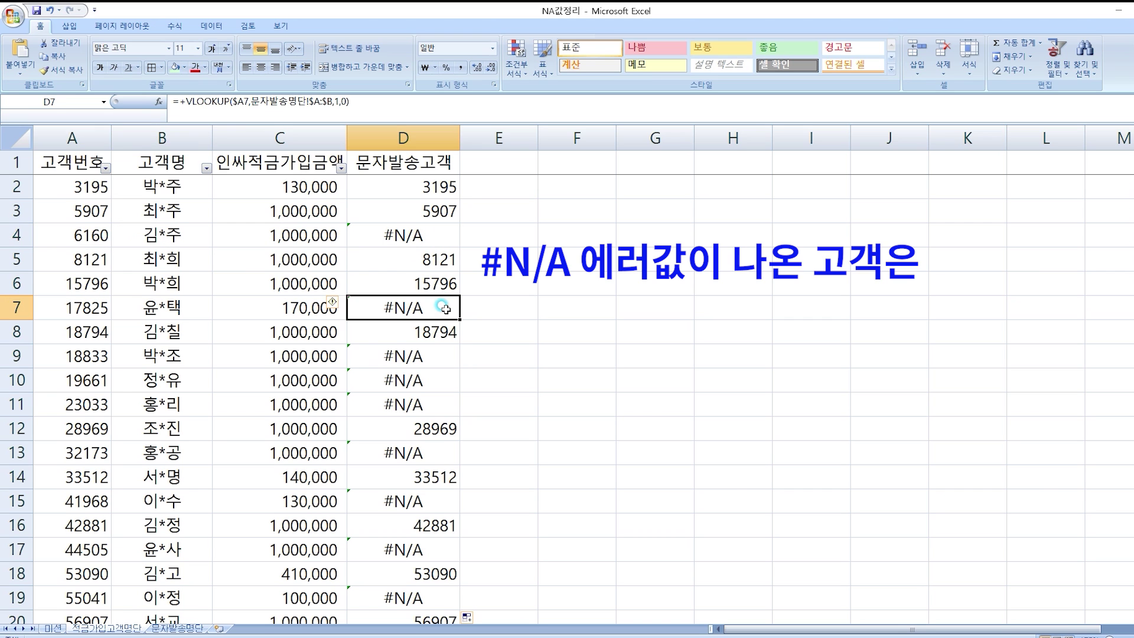
click(447, 232)
click(170, 628)
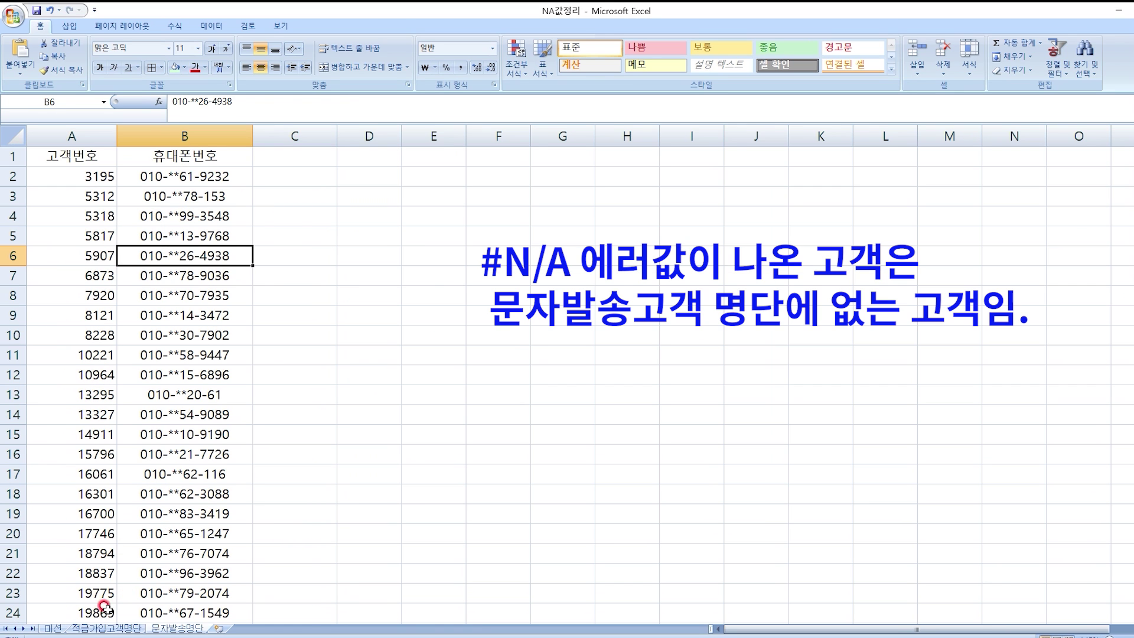
click(106, 628)
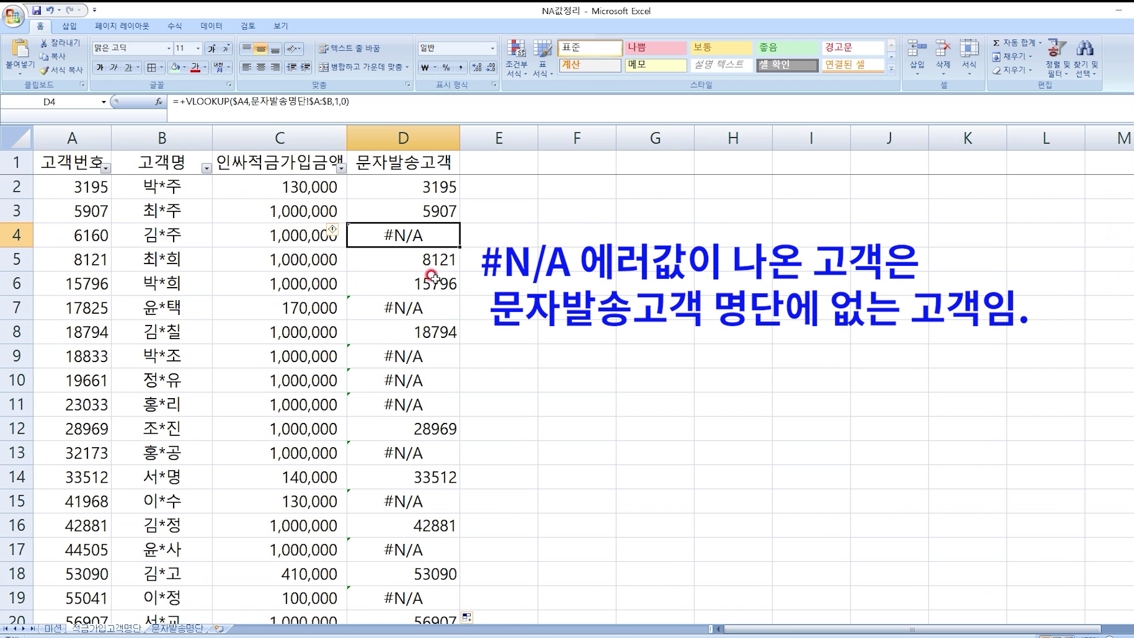
- Review the 문자발송고객 column down to the last customer, comparing rows with a returned customer number and #N/A rows
scroll(432, 242, down, 9)
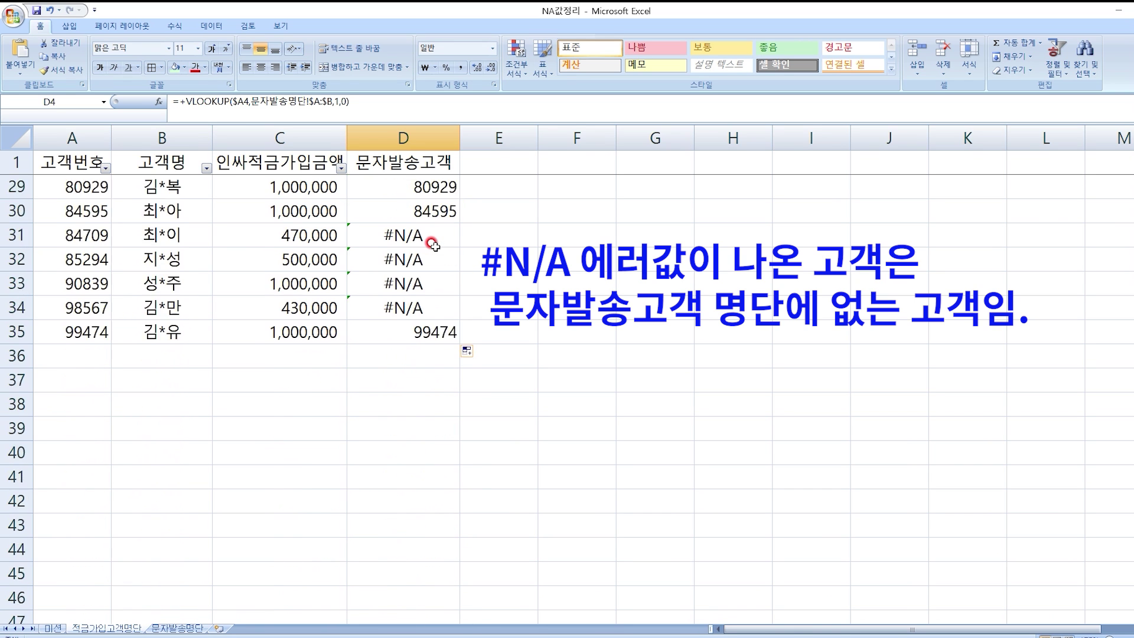
scroll(431, 242, up, 9)
click(422, 304)
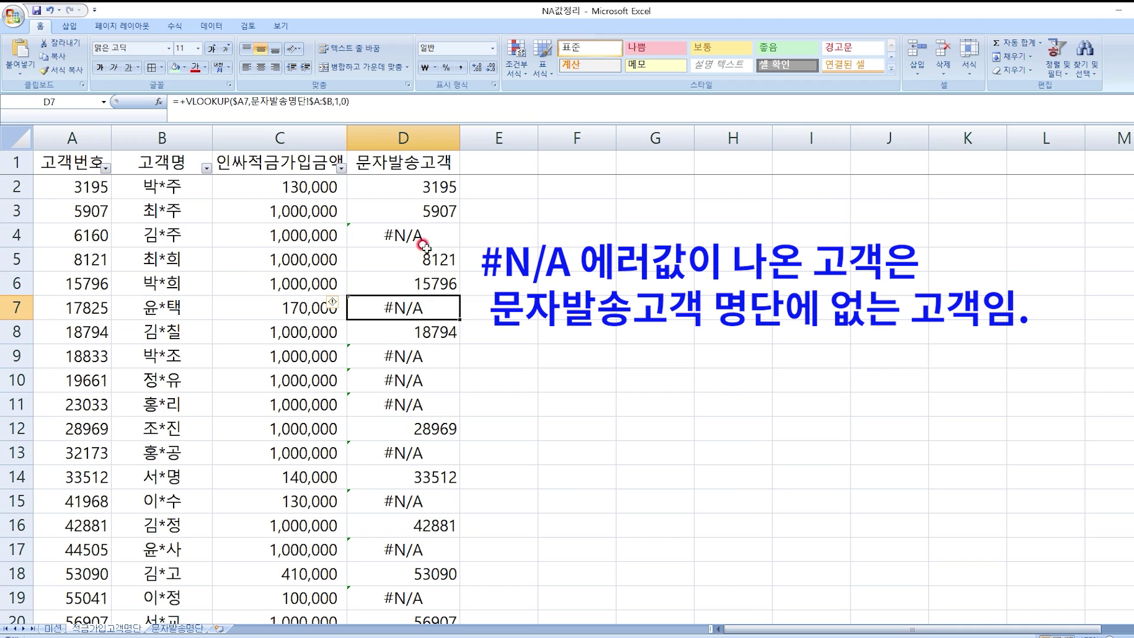
click(431, 186)
click(436, 211)
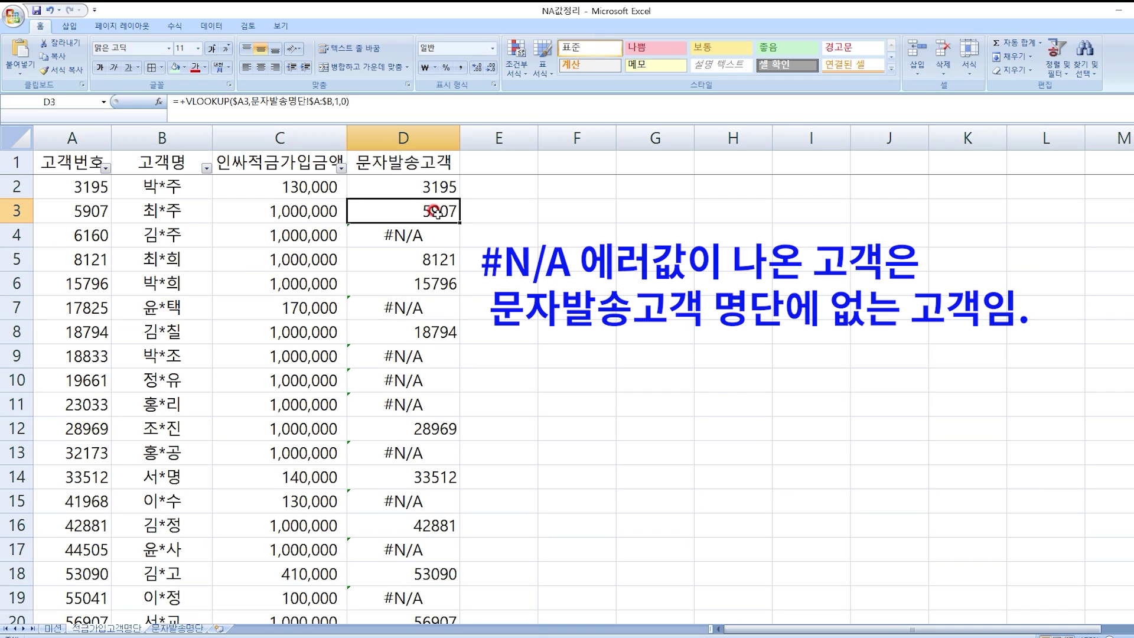
click(434, 162)
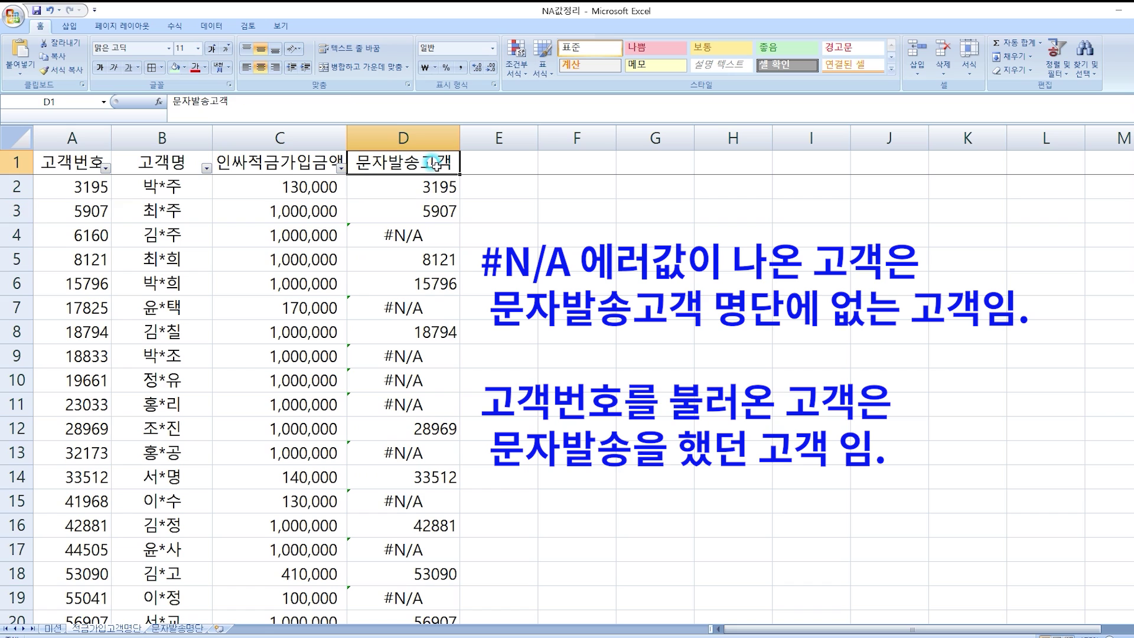
- Reapply the filter on header row 1 so that it also covers the 문자발송고객 column
click(8, 155)
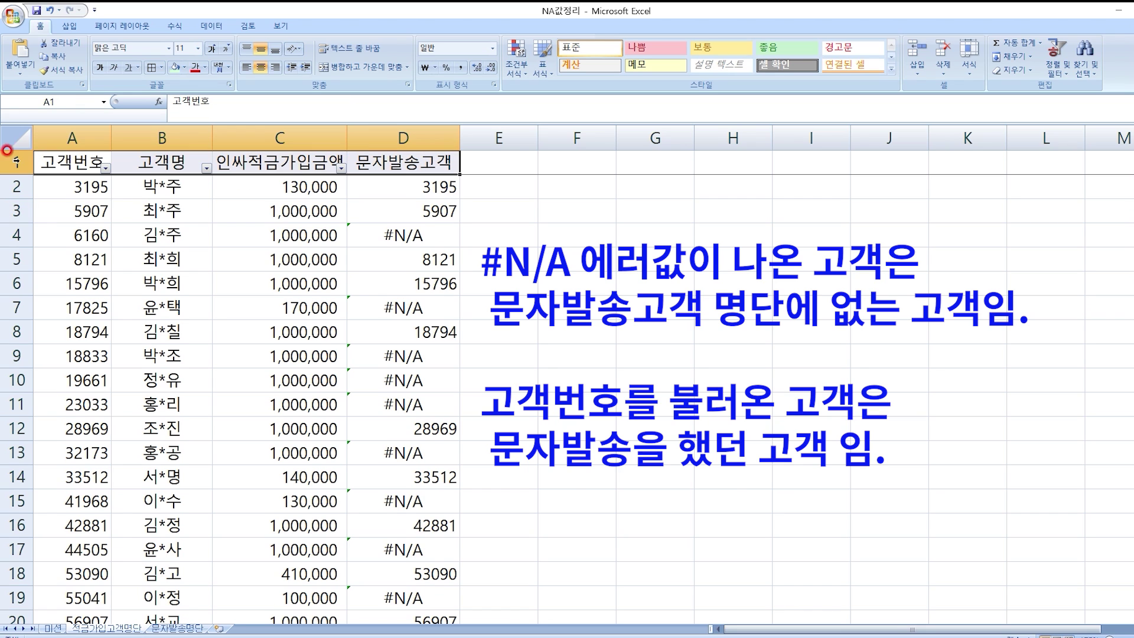
click(211, 25)
click(294, 66)
click(294, 66)
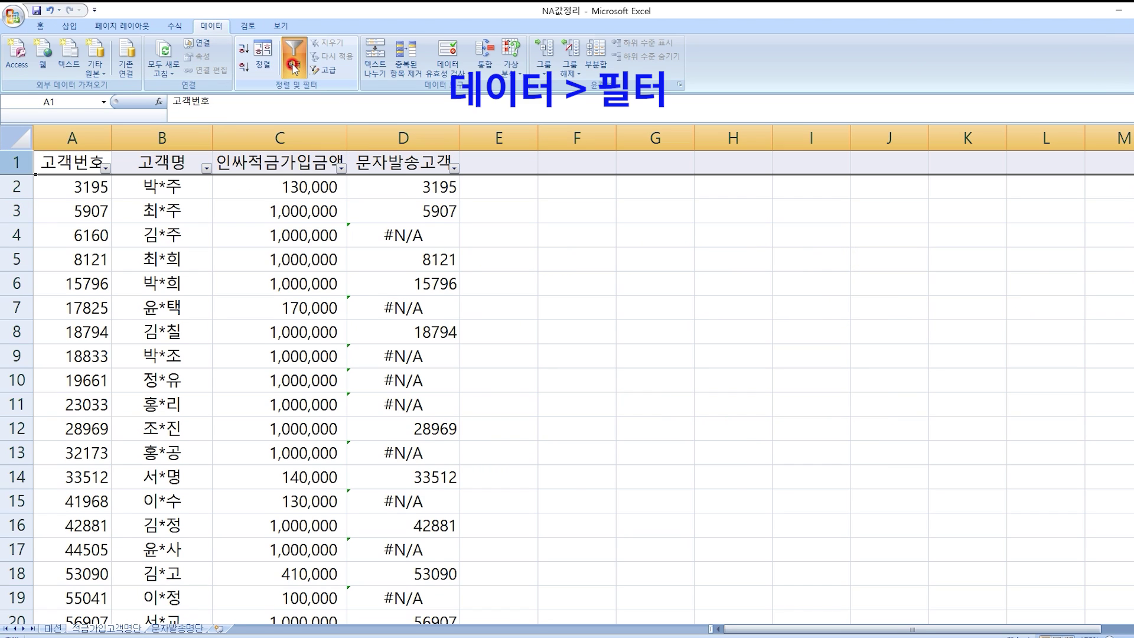
- Filter the 문자발송고객 column to exclude the #N/A values
click(425, 187)
click(414, 162)
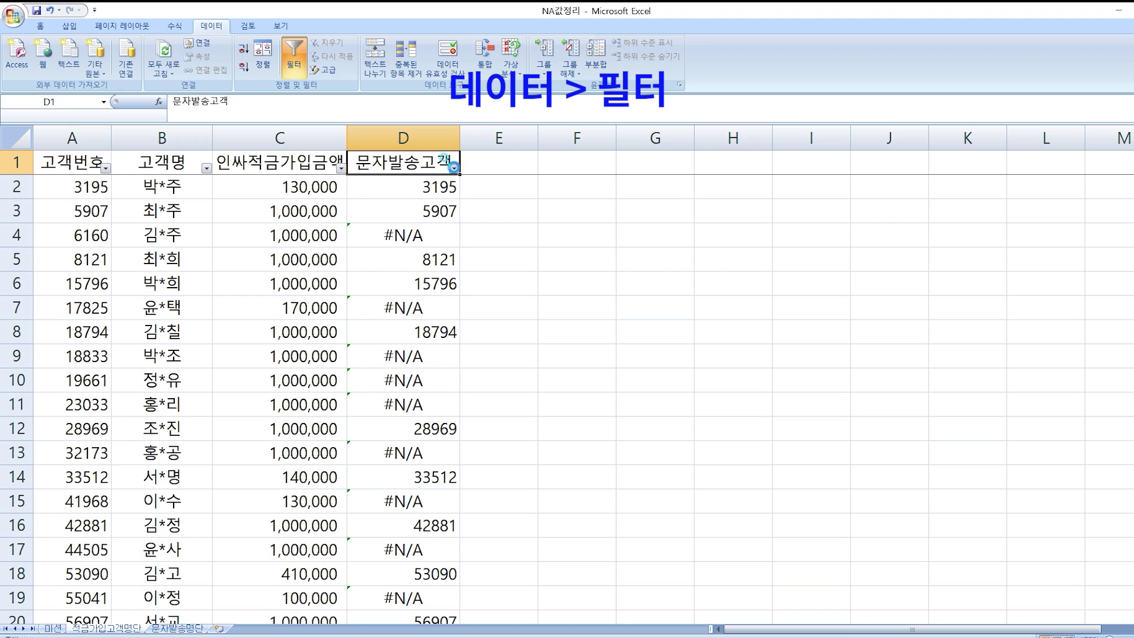
click(454, 167)
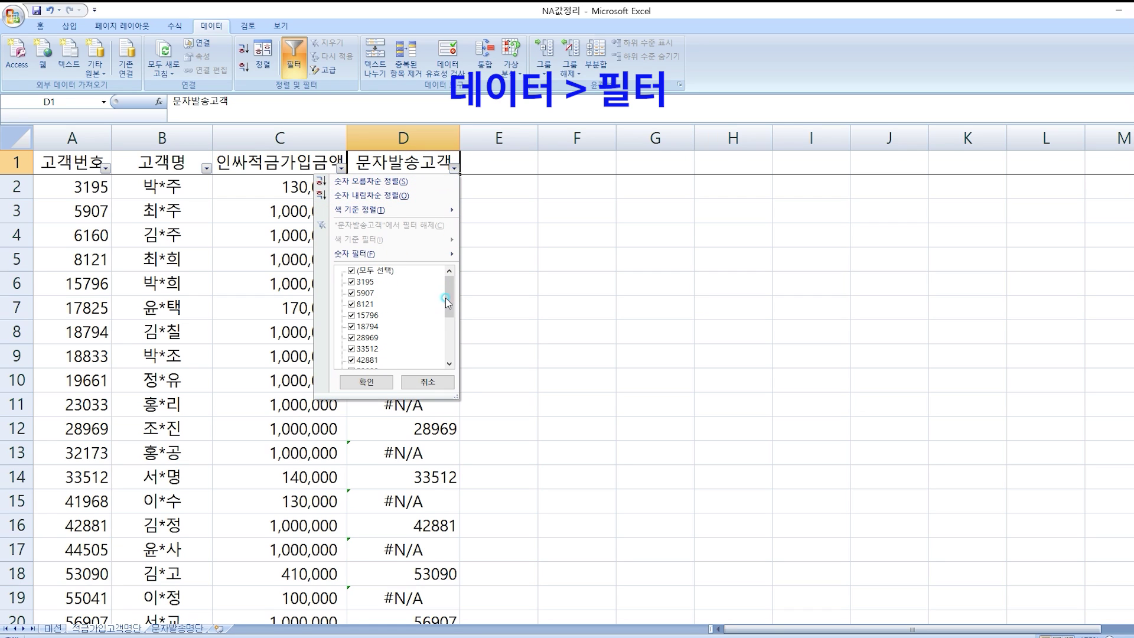
drag(445, 300, 445, 361)
click(351, 360)
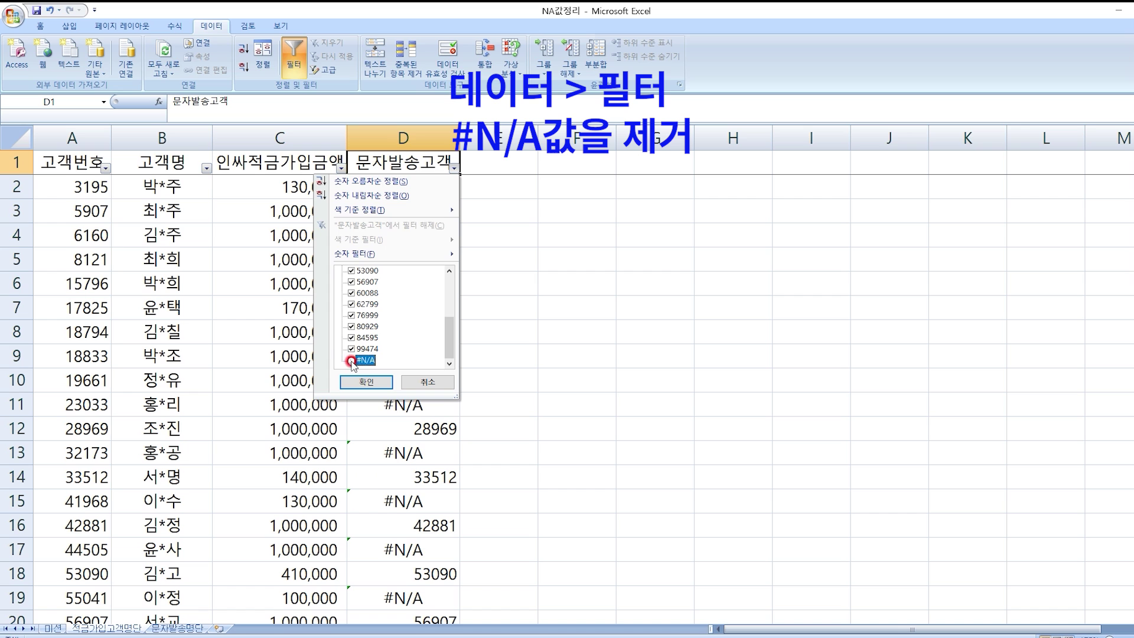
click(366, 382)
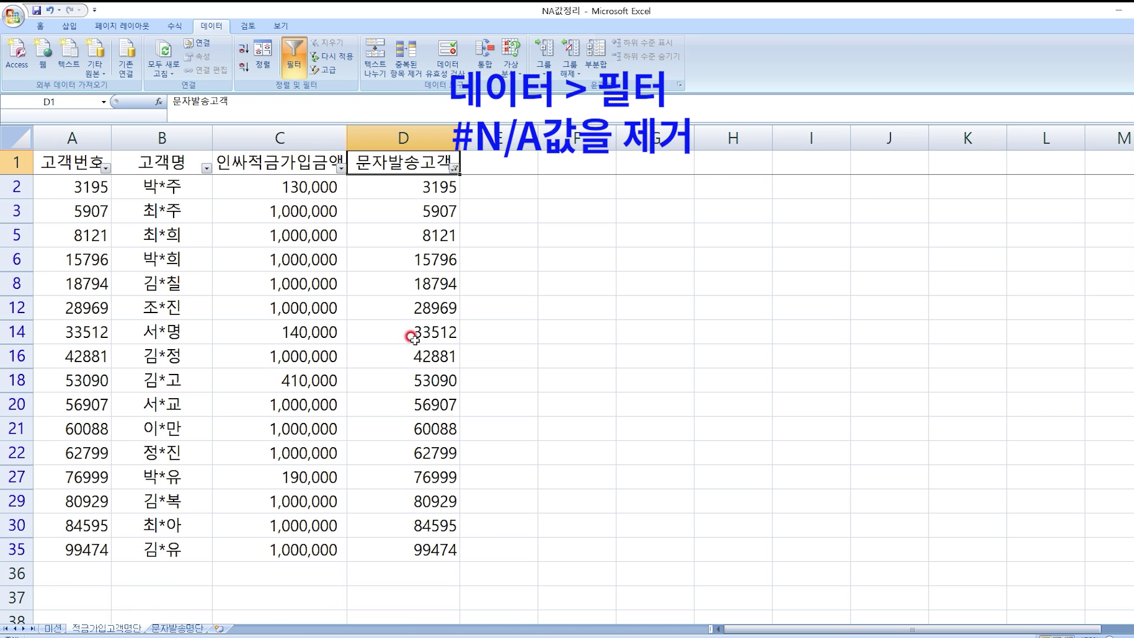
- Select the filtered customer numbers in D2:D35 to read their count, and glance at the 문자발송명단 sheet
drag(425, 186, 437, 543)
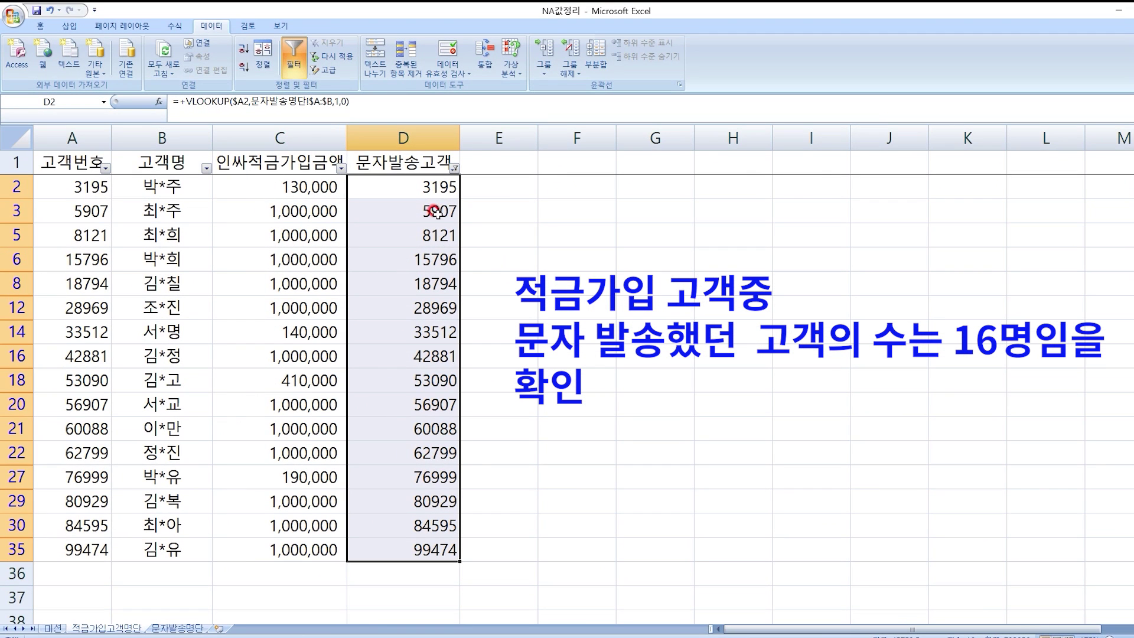
click(170, 629)
click(115, 627)
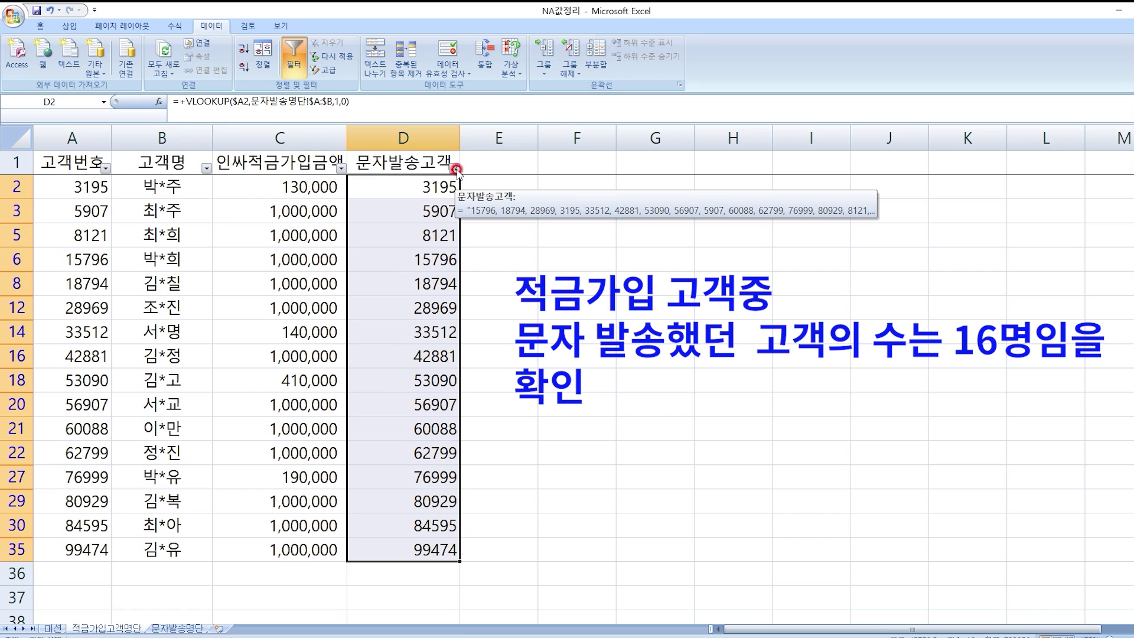
- Remove the filter criteria from the 문자발송고객 column to show all customers, including the #N/A rows
click(455, 170)
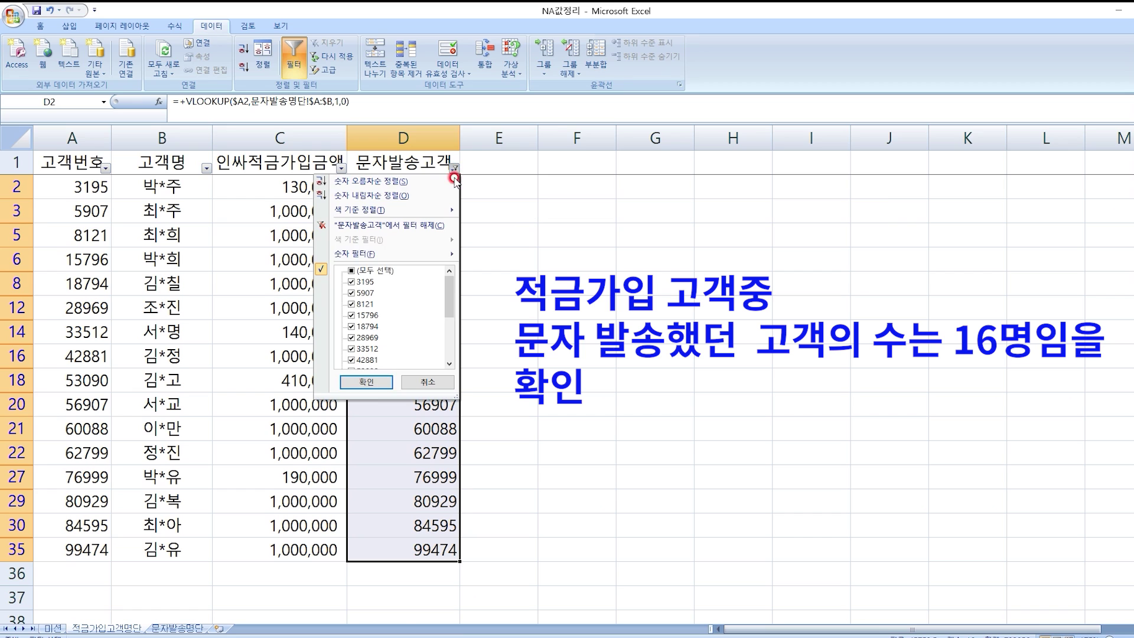
click(366, 383)
click(91, 168)
click(378, 168)
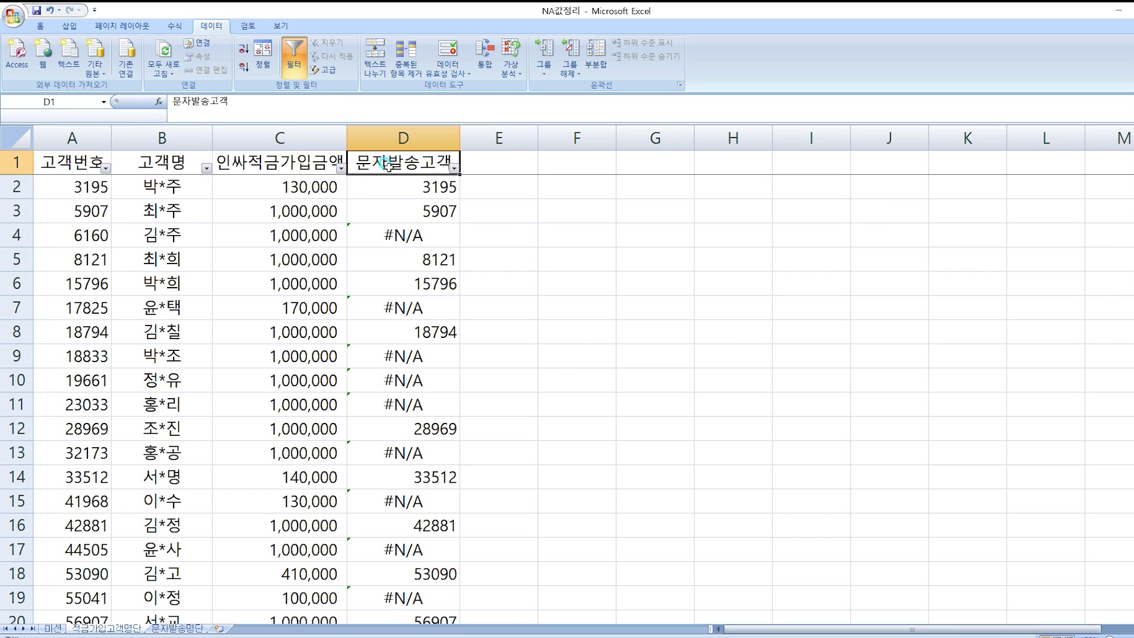
click(459, 170)
click(366, 381)
click(559, 314)
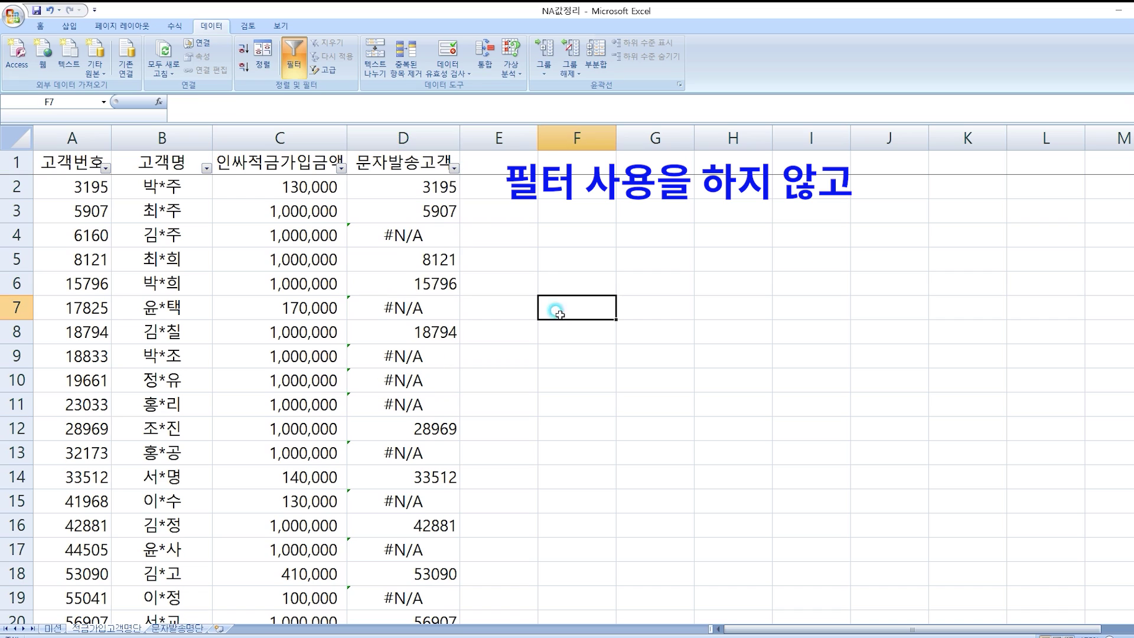
click(444, 236)
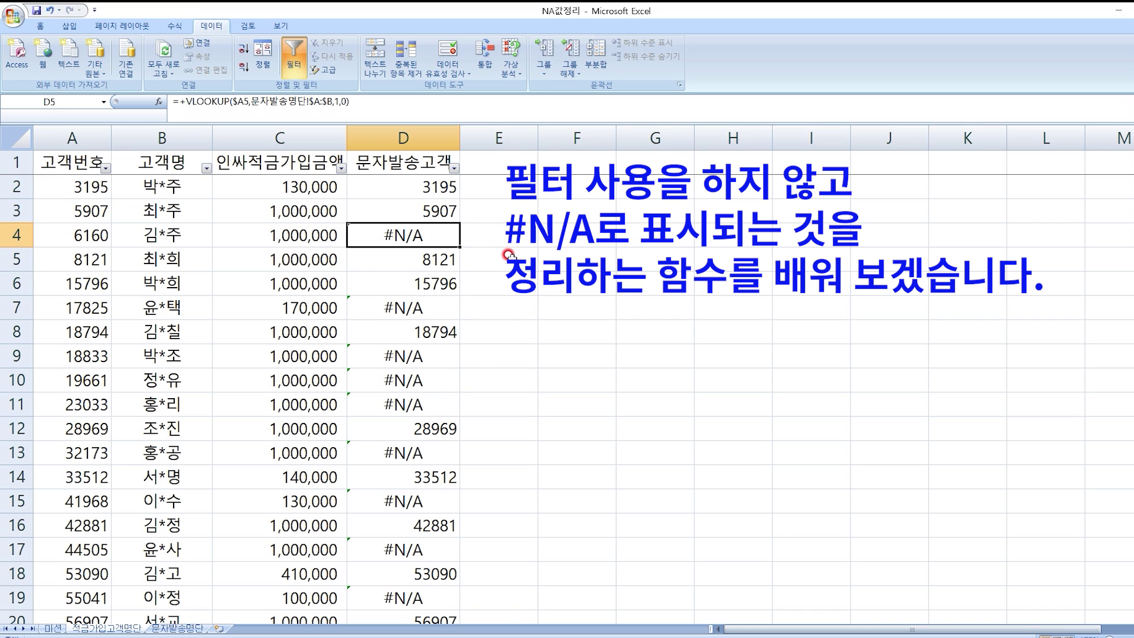
click(432, 235)
click(438, 187)
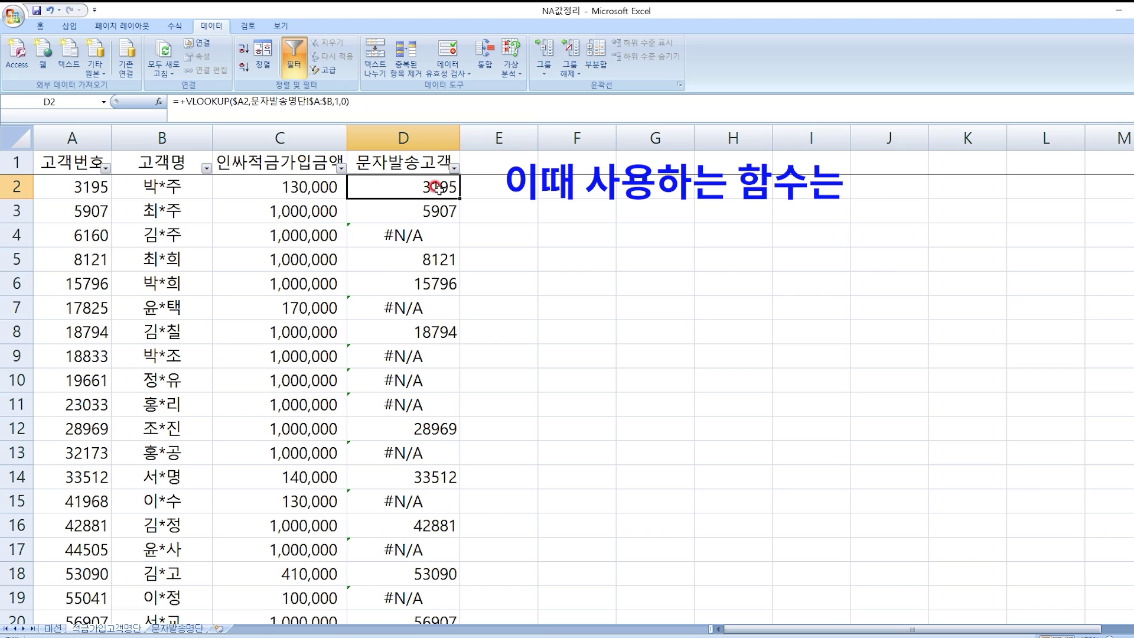
click(491, 182)
click(562, 192)
text(is)
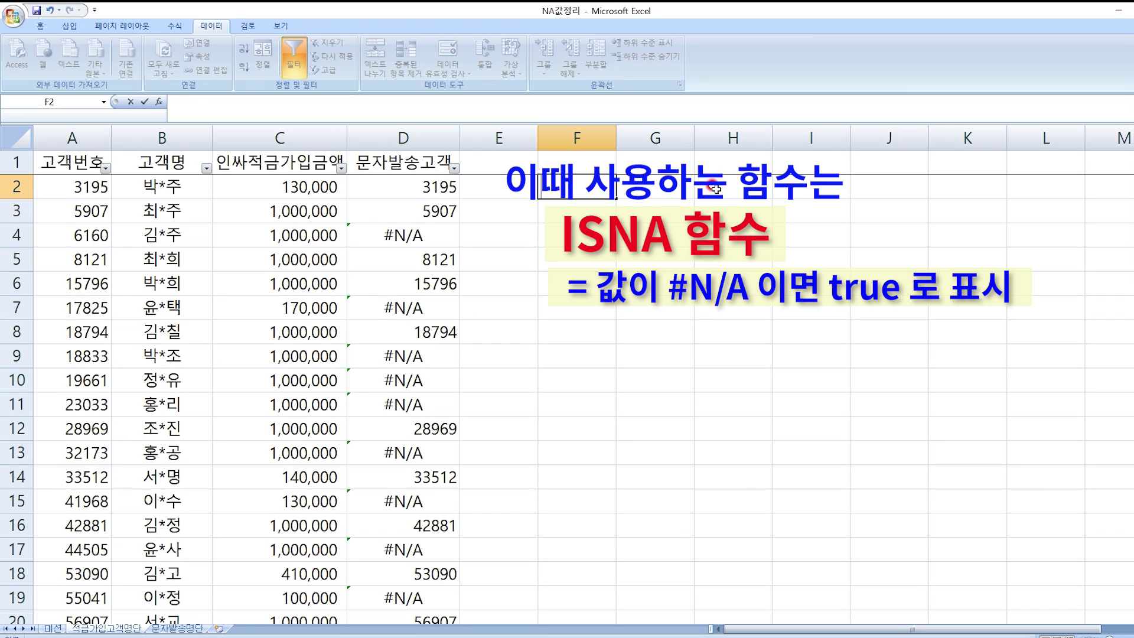
click(407, 236)
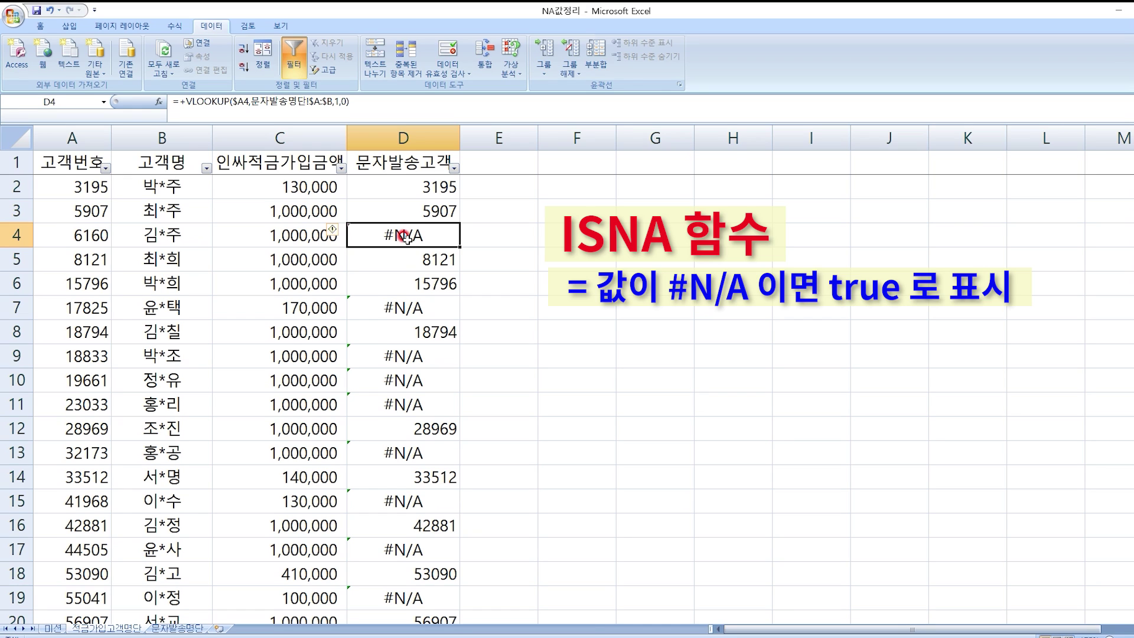
click(409, 183)
- Enter the formula +isna(D4) in E4 to test whether the lookup result in D4 is #N/A
click(406, 230)
key(Right)
key(Down)
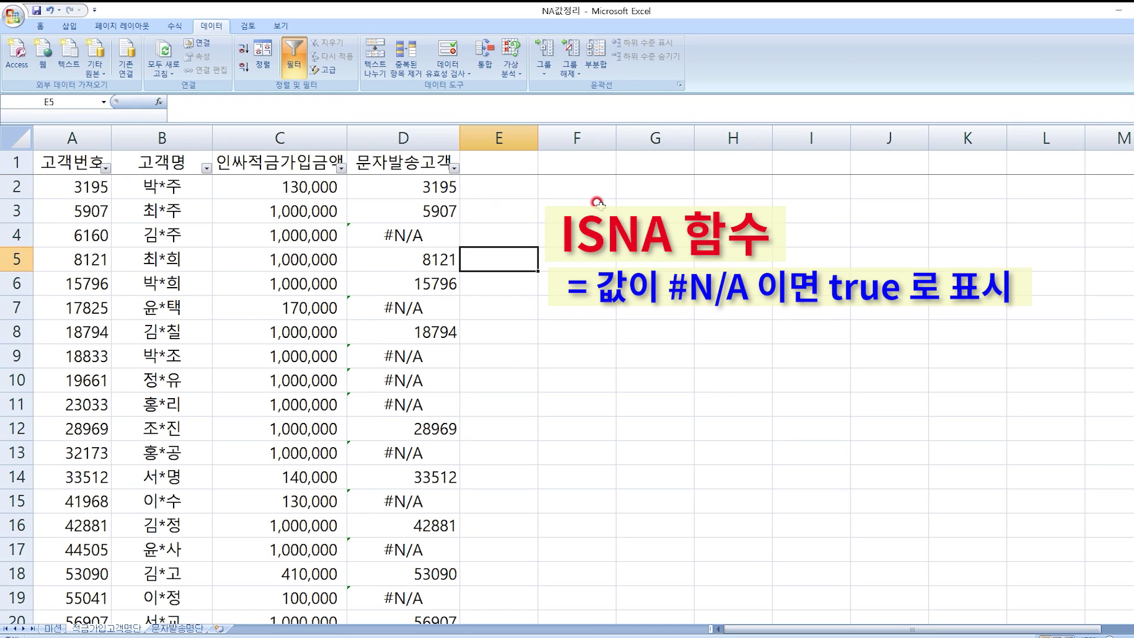
key(Up)
text(+)
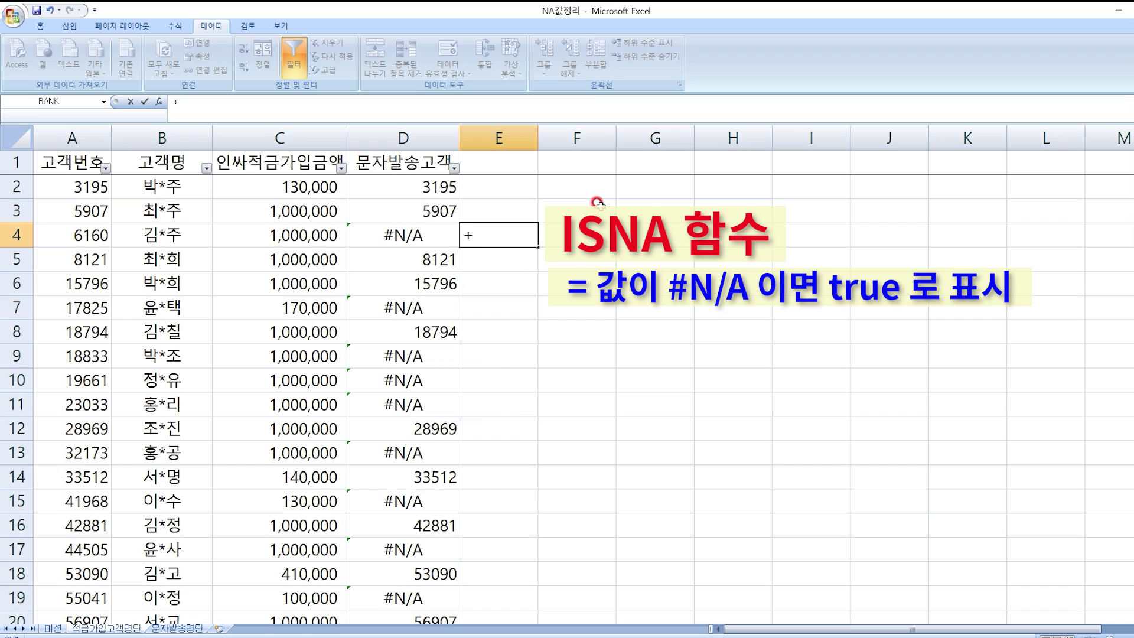
text(isna)
text(()
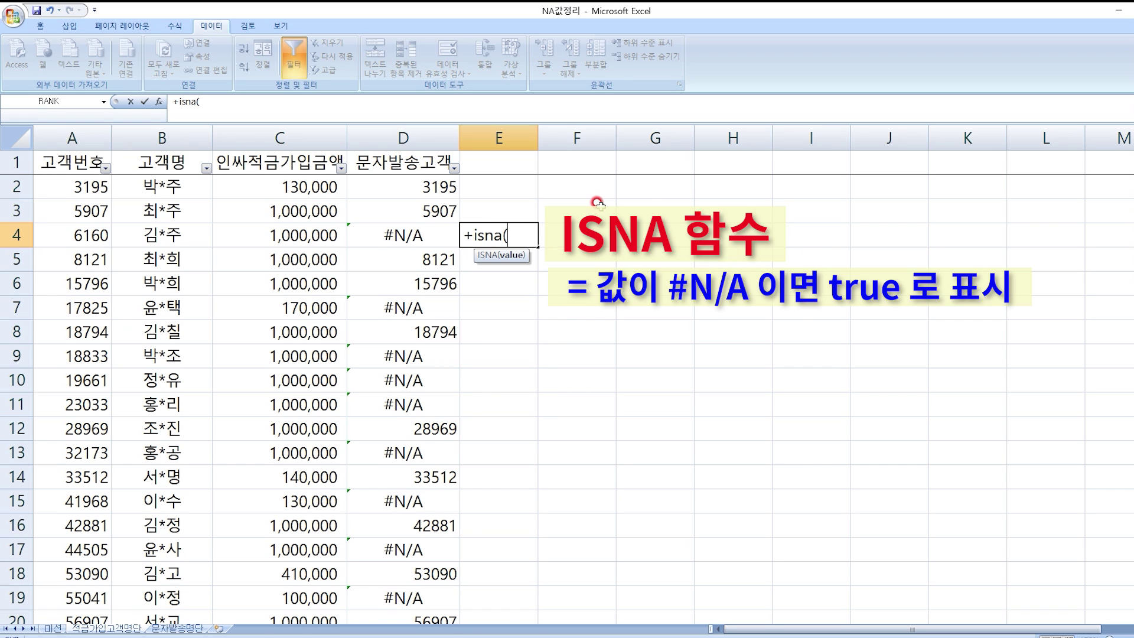
key(Left)
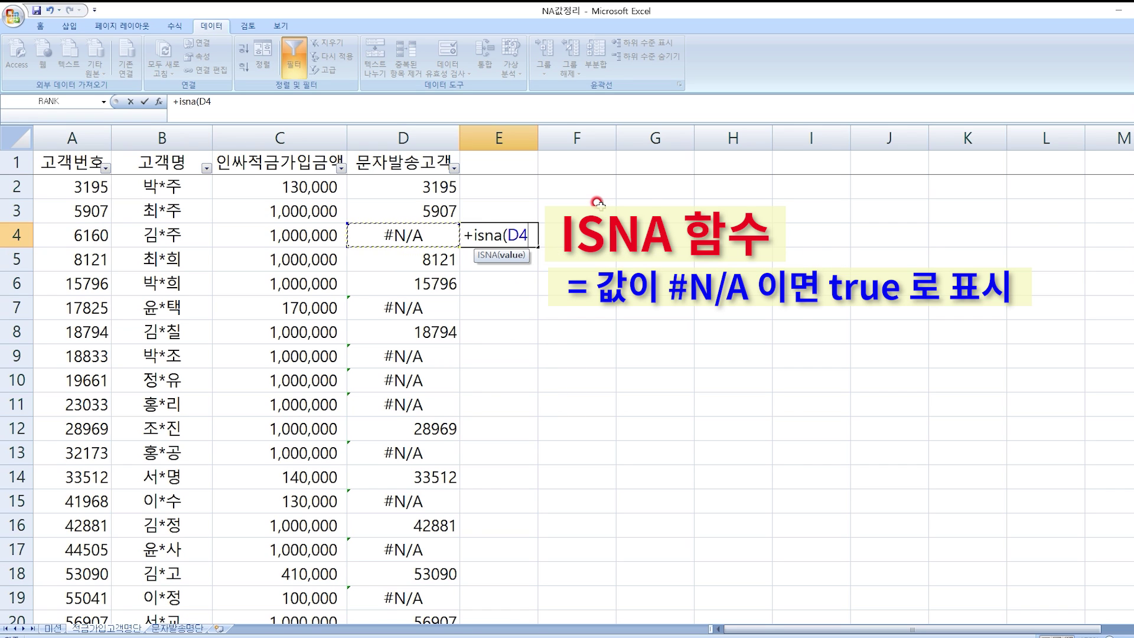
text())
key(Return)
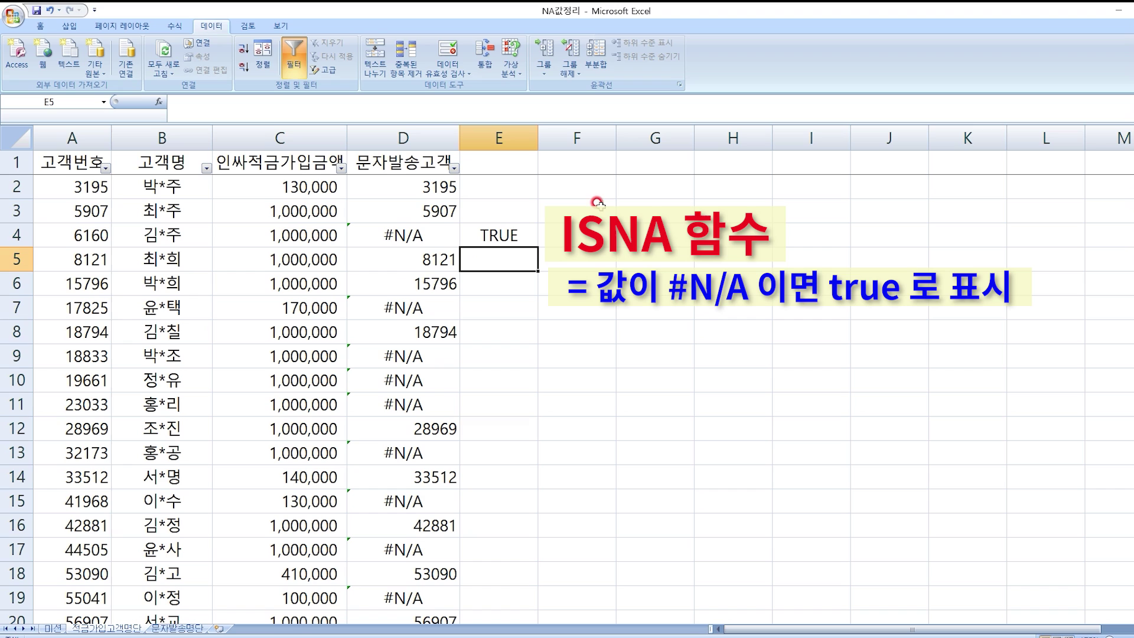
- Copy the ISNA formula from E4 down to E5 and compare the results for the #N/A and matched customers
click(501, 237)
drag(536, 246, 532, 272)
click(425, 263)
click(493, 256)
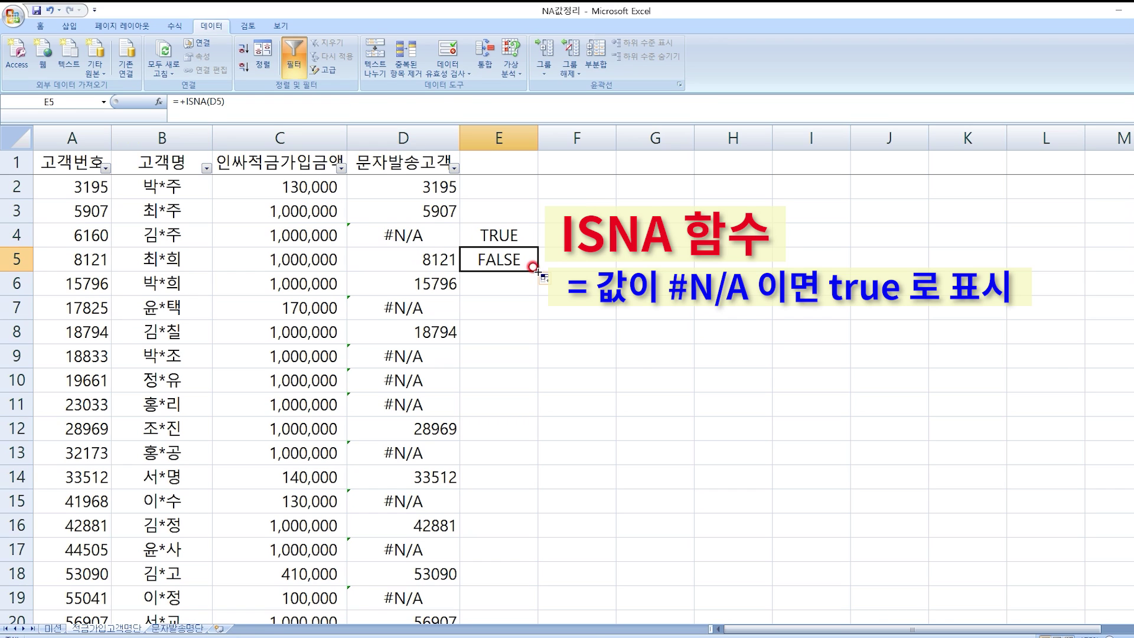
click(527, 238)
click(526, 258)
click(529, 239)
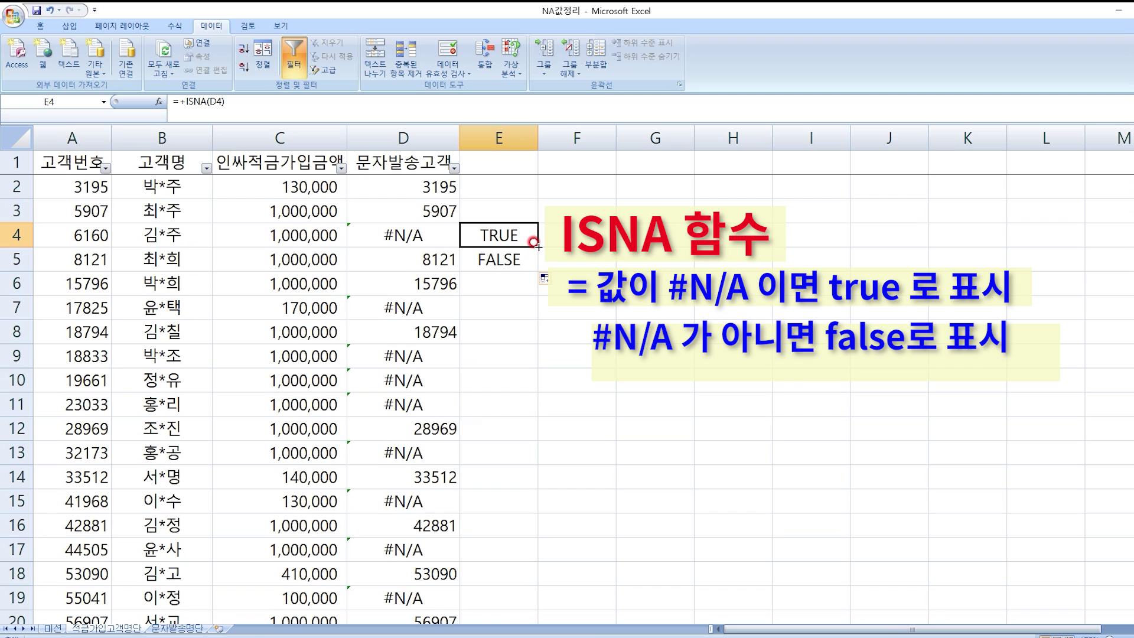
- Copy the ISNA formula from E4 up to E2:E3 and compare the results with the lookup values in rows 2 to 4
drag(533, 243, 534, 185)
click(417, 184)
click(490, 184)
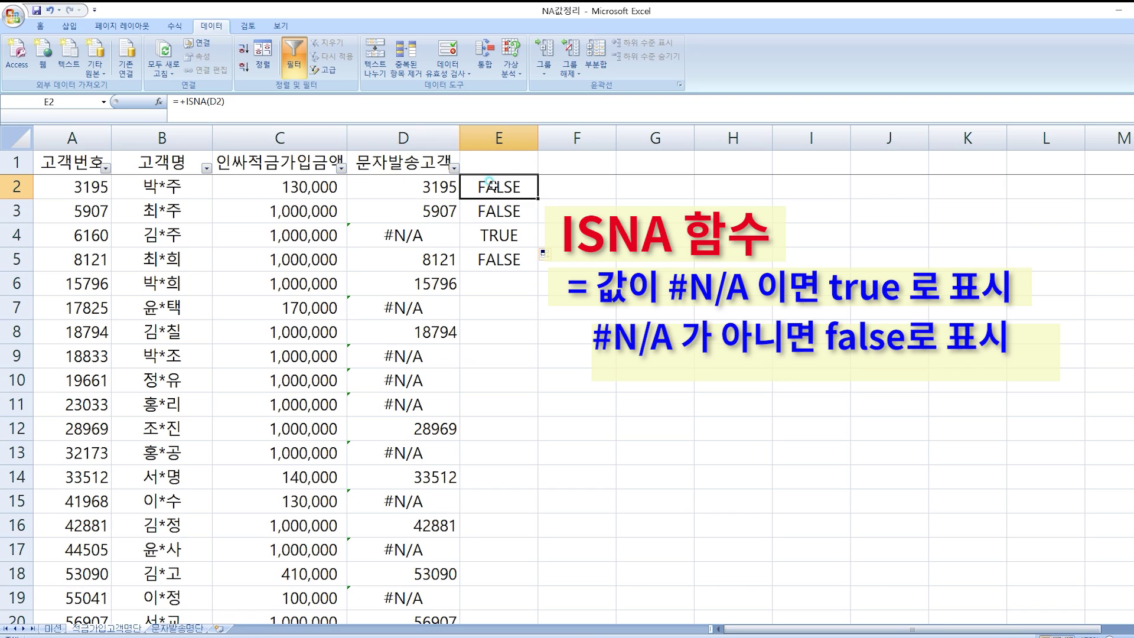
click(413, 183)
click(485, 184)
click(449, 208)
click(514, 211)
click(505, 233)
click(411, 242)
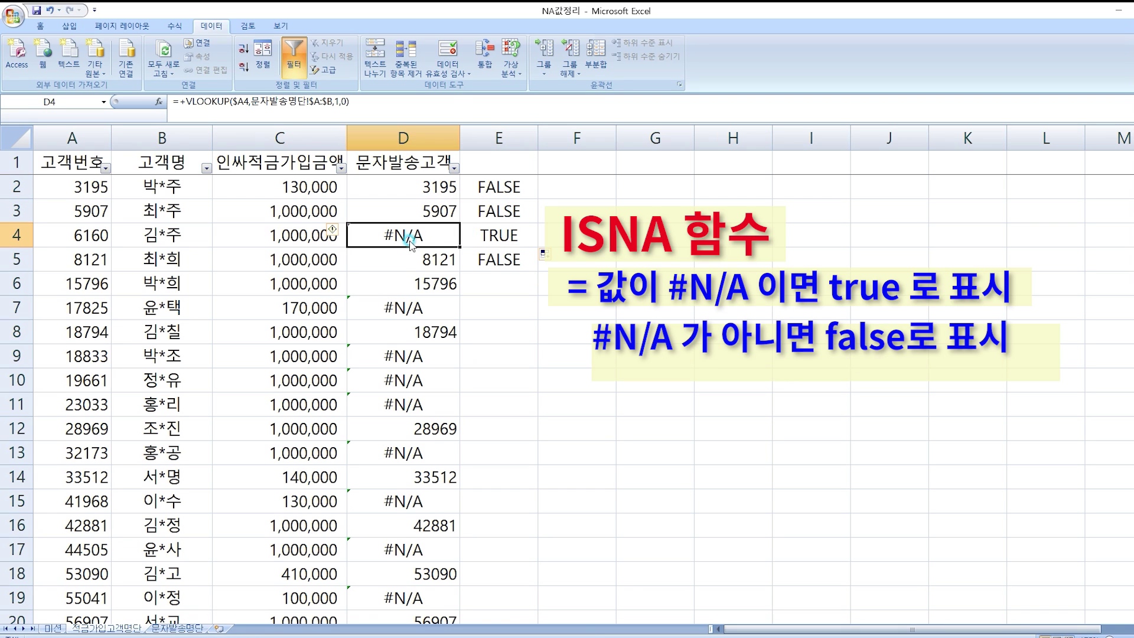
click(498, 236)
- Fill the ISNA formula from E5 down the rest of column E and check it against the lookup results
click(505, 260)
double_click(538, 271)
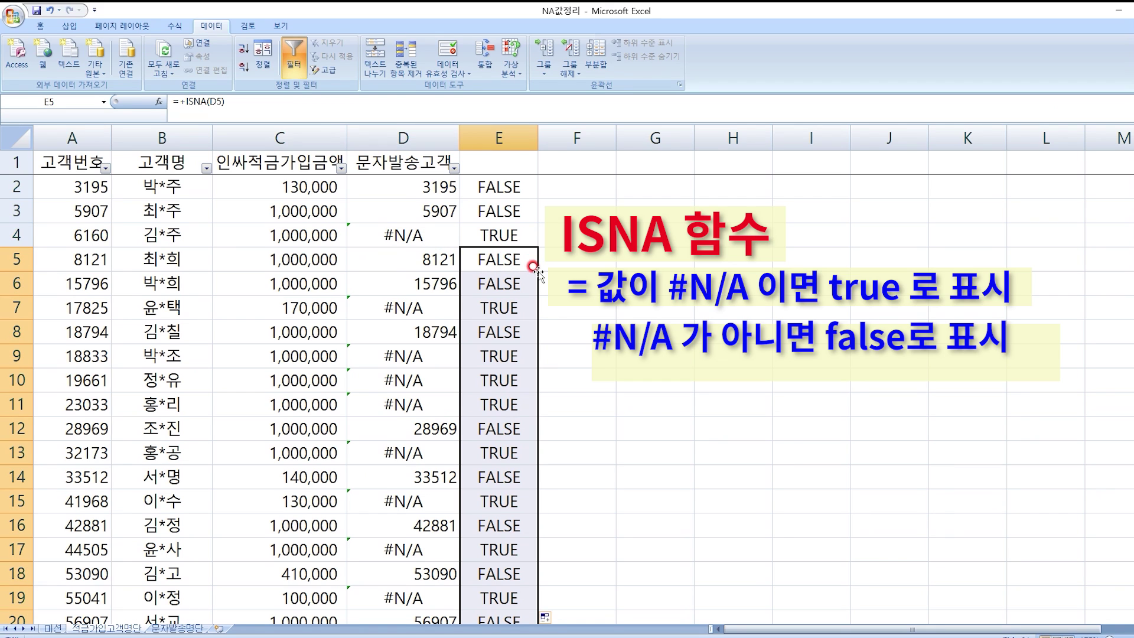
click(511, 188)
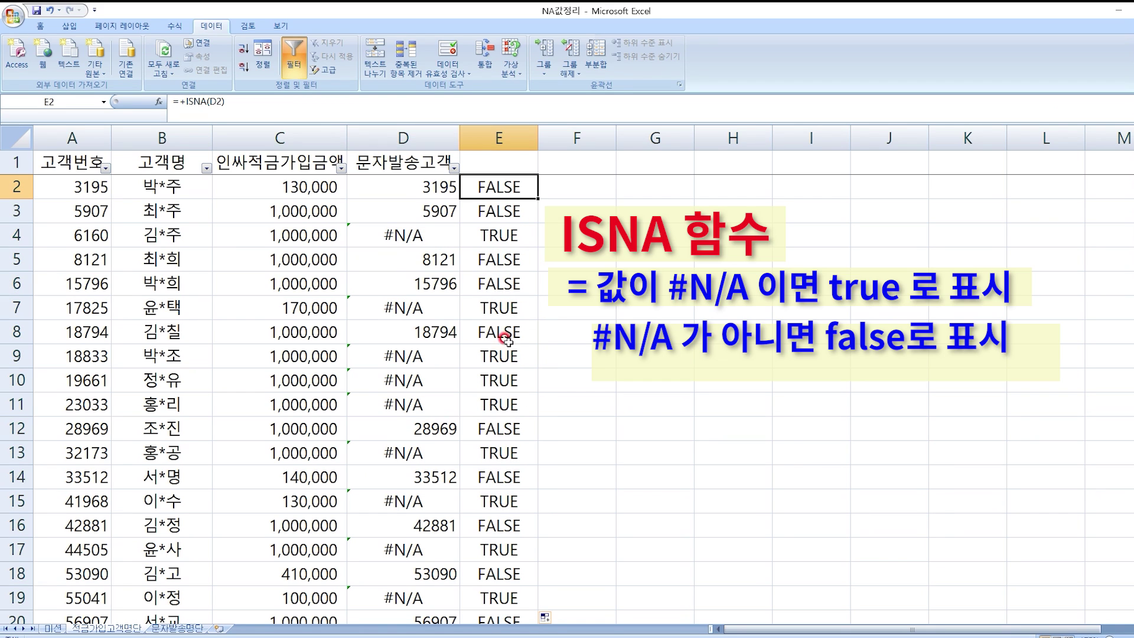
click(410, 308)
click(502, 184)
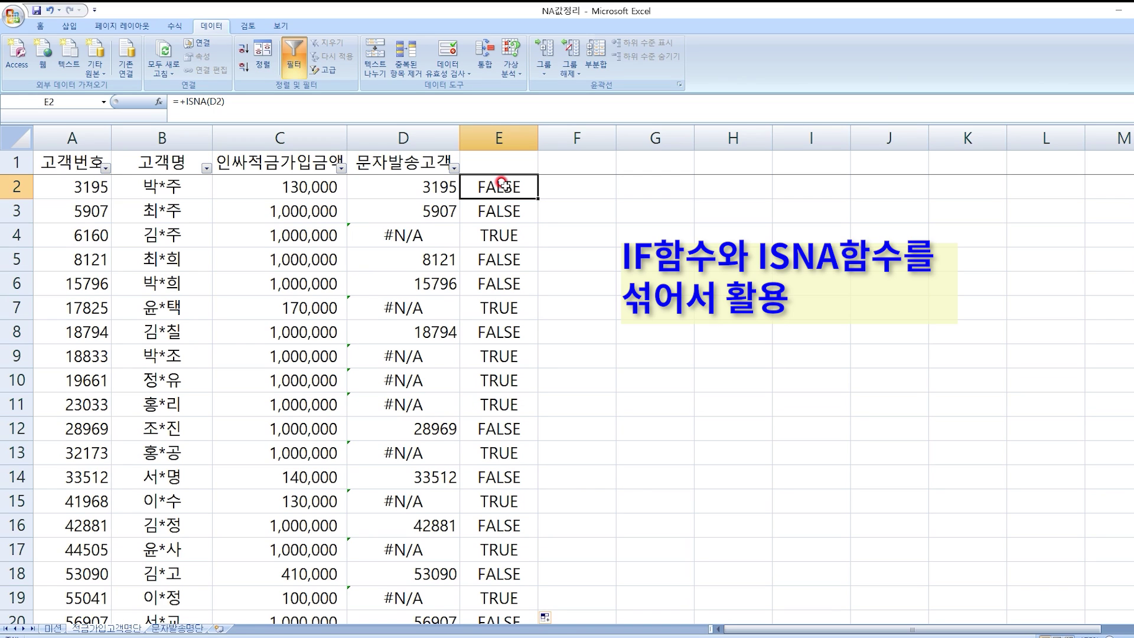
- Enter the formula +if(isna(D2),0,1) in F2 to return 0 for #N/A and 1 otherwise
click(579, 186)
key(Left)
key(Right)
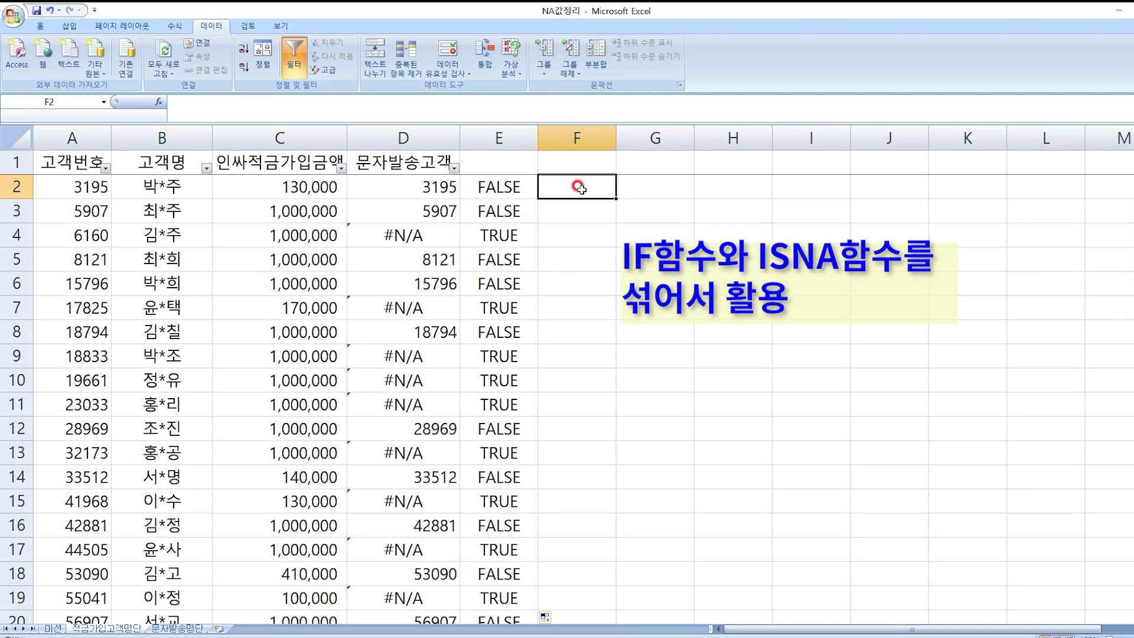
text(+if)
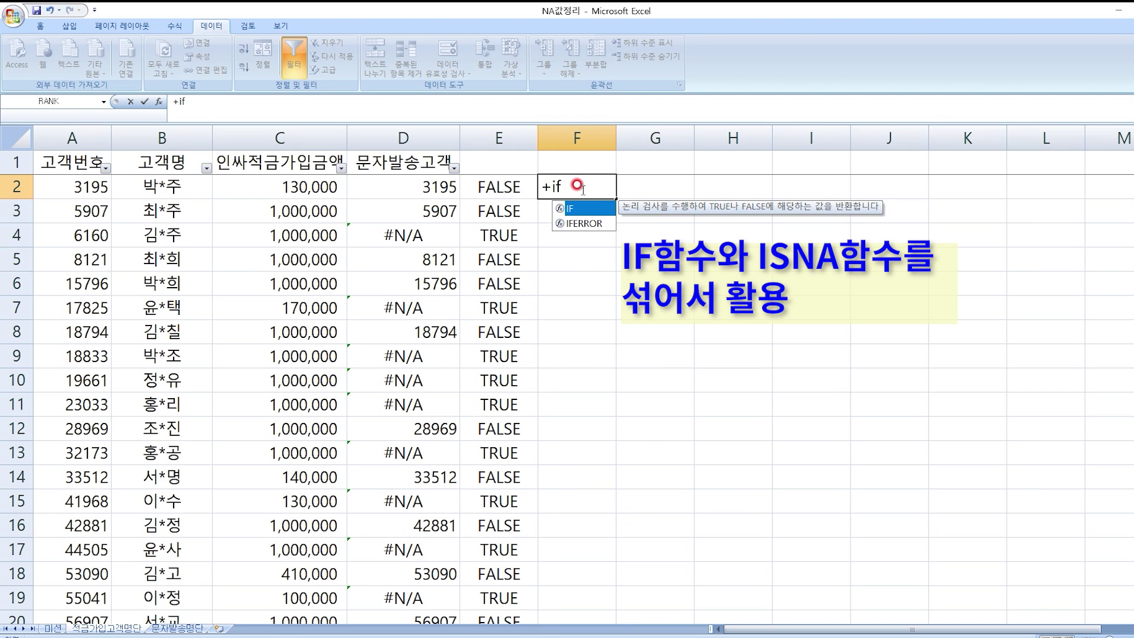
text((isna)
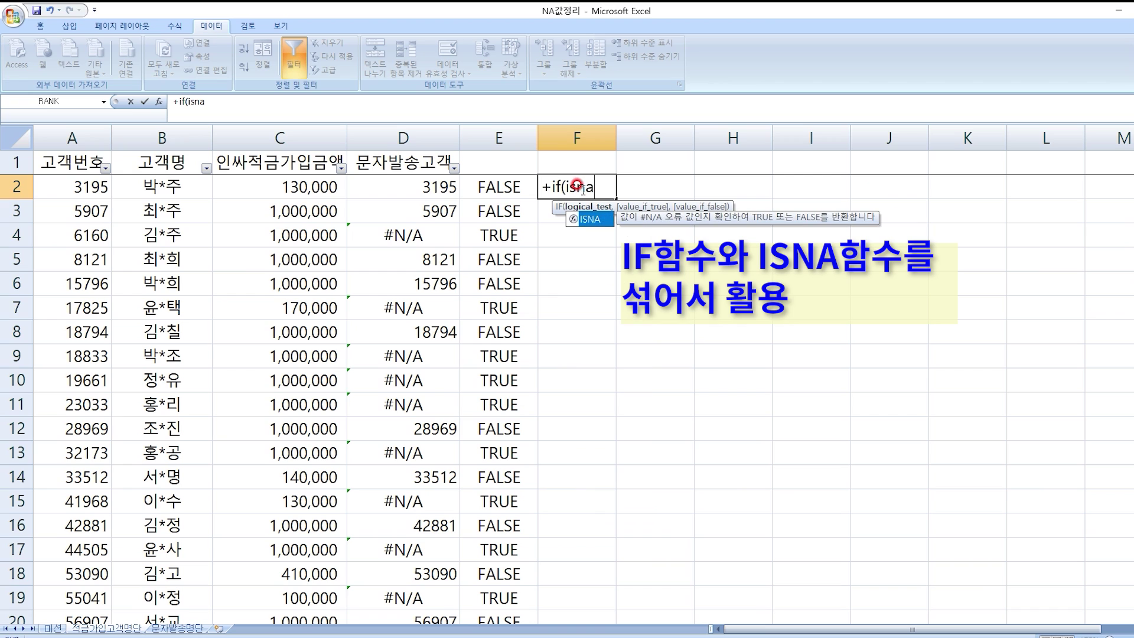
text(()
key(Left)
key(Left)
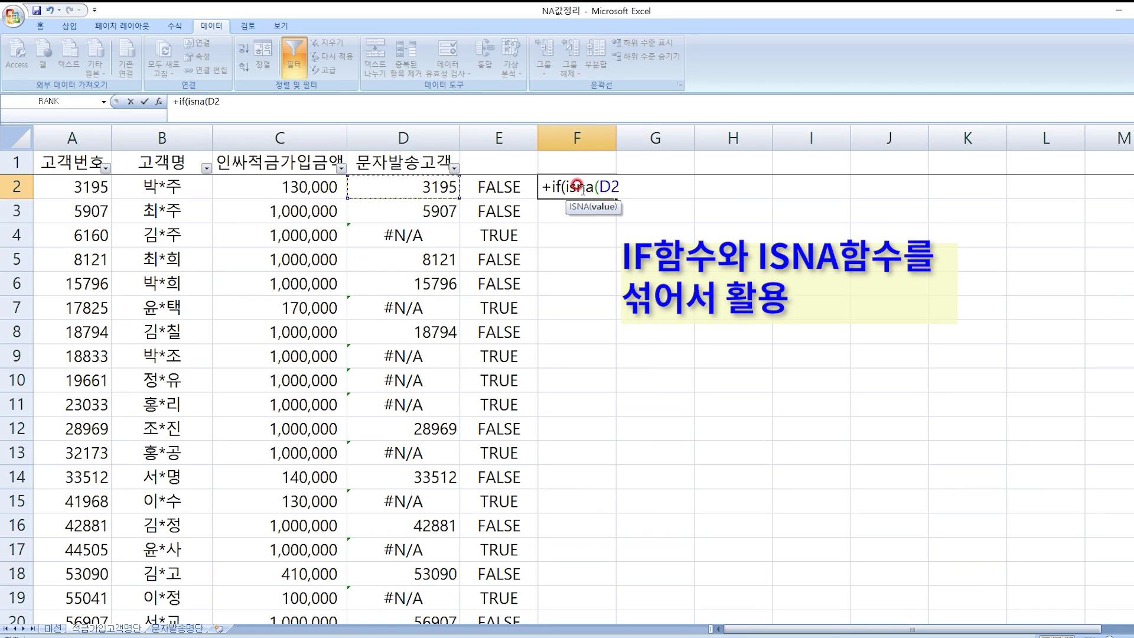
text())
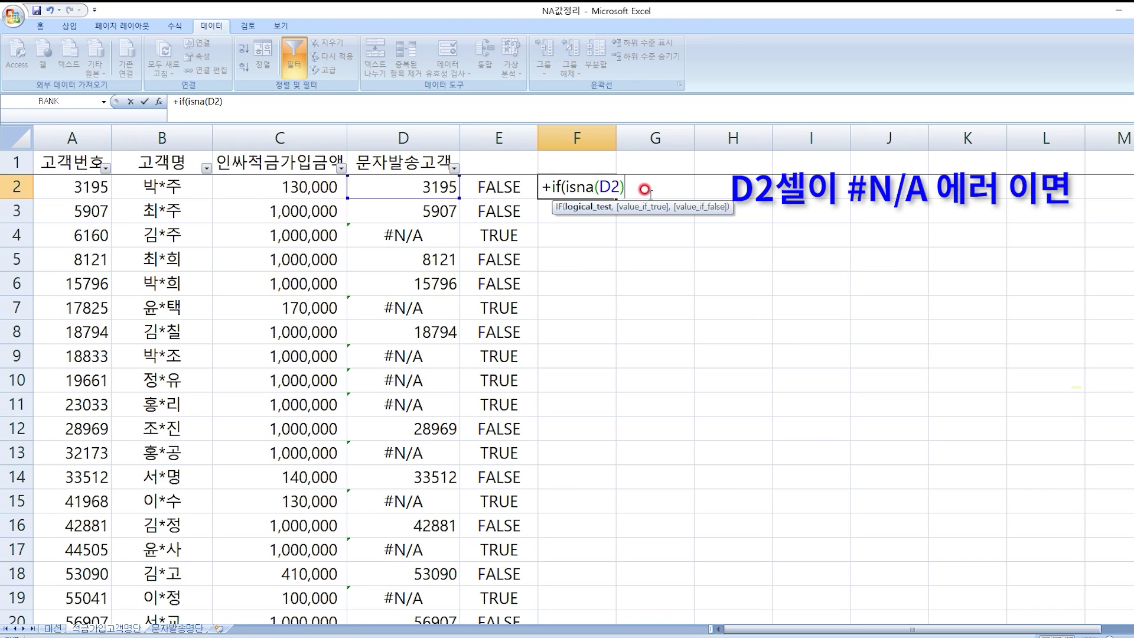
text(,)
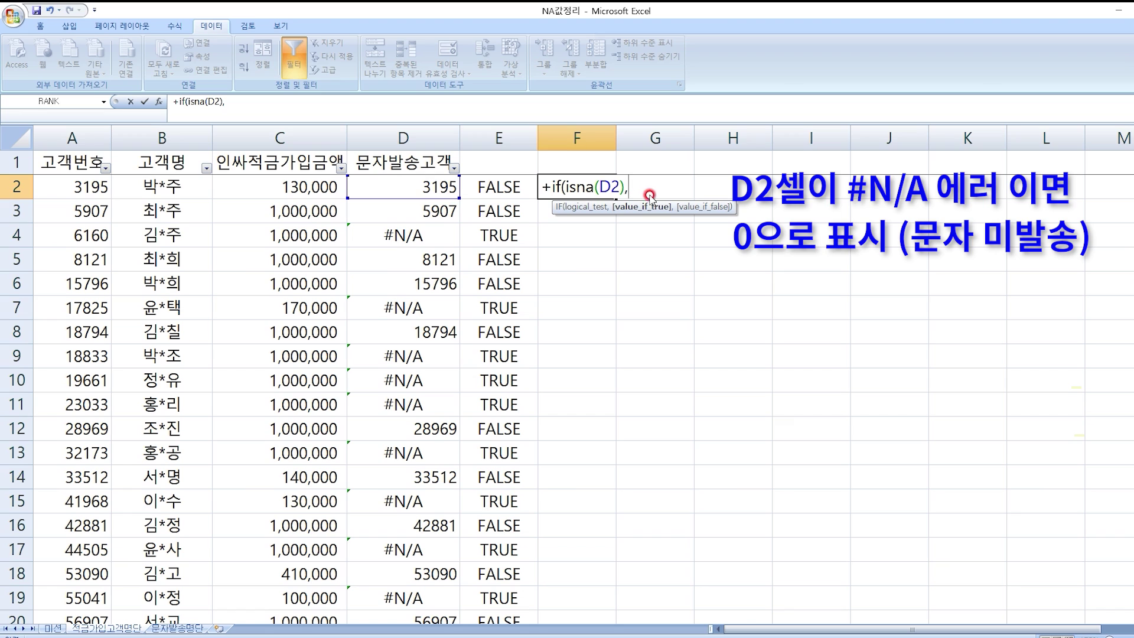
text(0,)
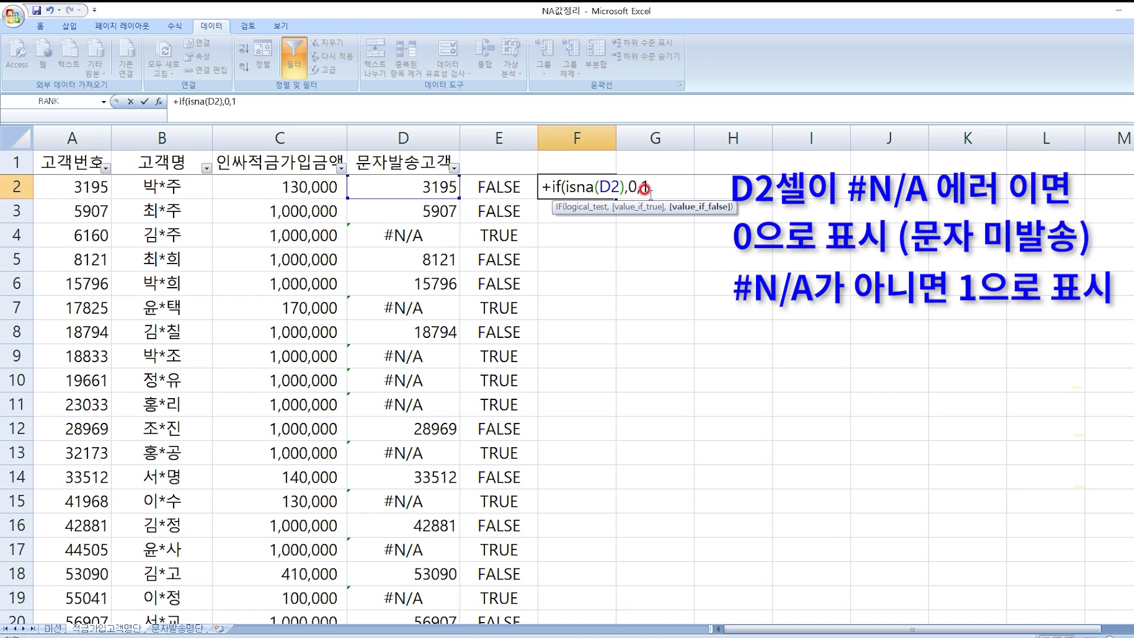
text(1))
key(Return)
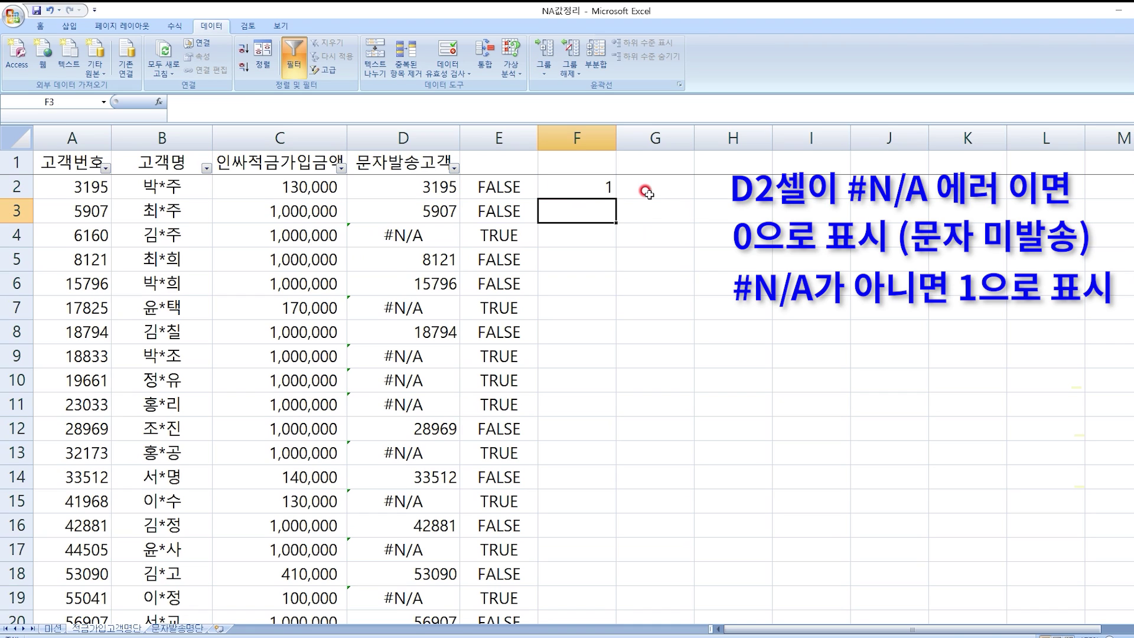
- Fill the IF and ISNA formula from F2 down column F for all customers
click(608, 188)
double_click(614, 199)
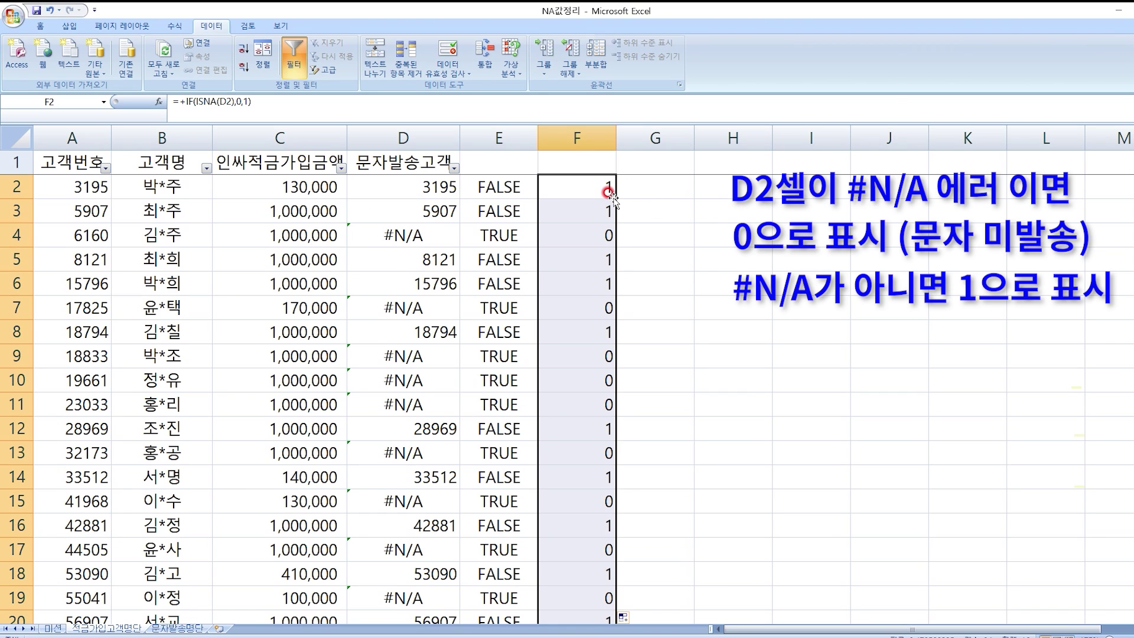
click(604, 189)
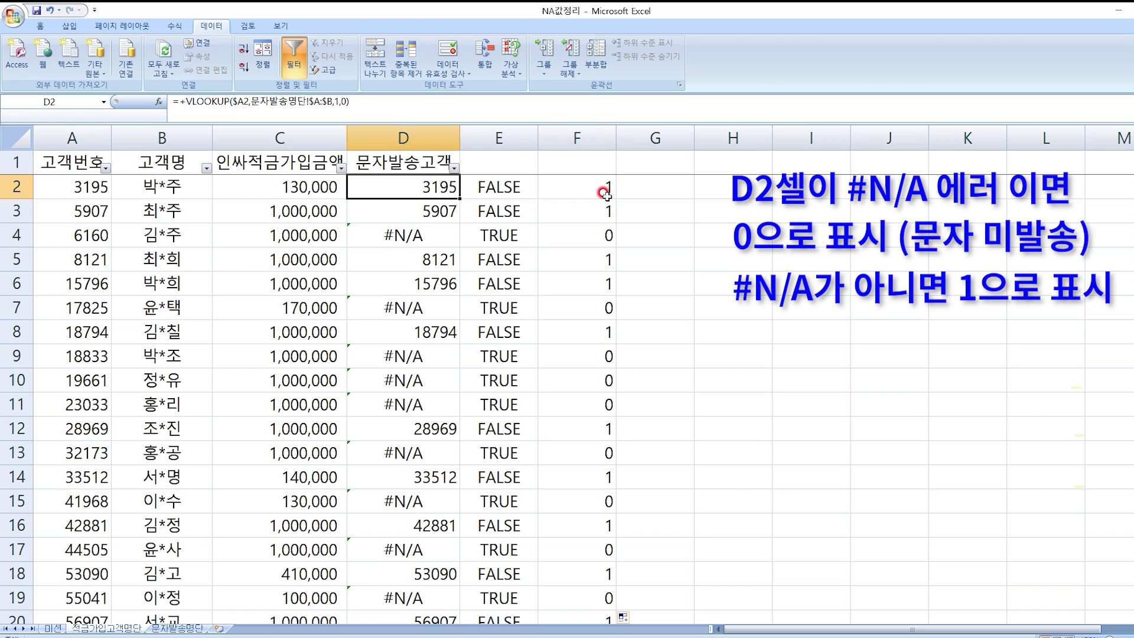
- Compare the 0 and 1 flags in column F with the lookup results in column D for the first customers
click(596, 211)
click(595, 235)
key(Left)
key(Left)
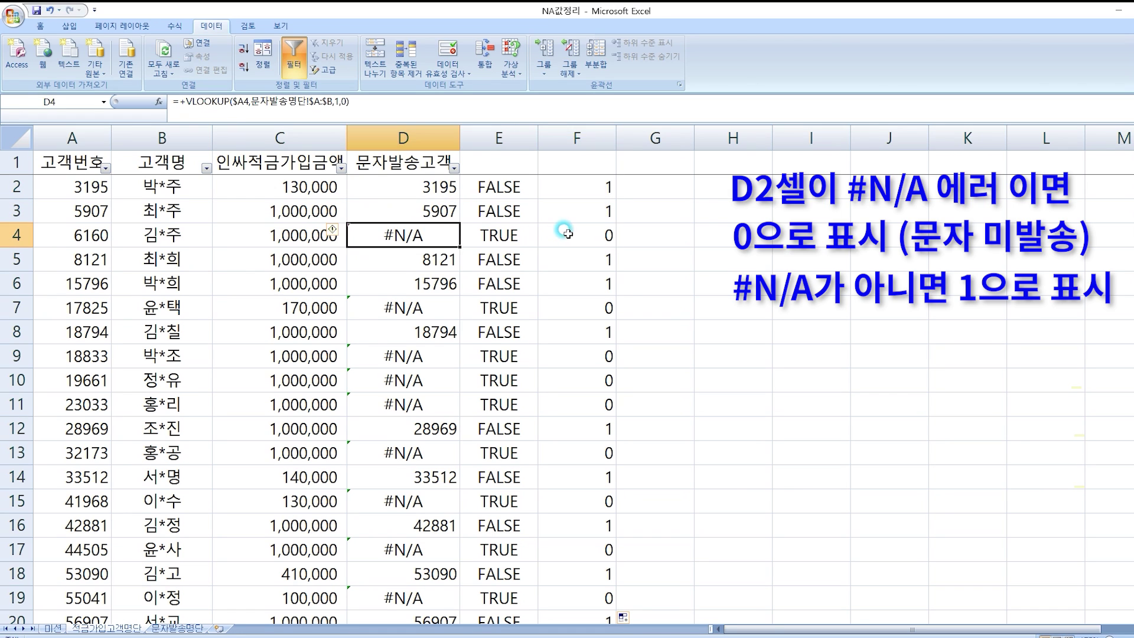
click(584, 233)
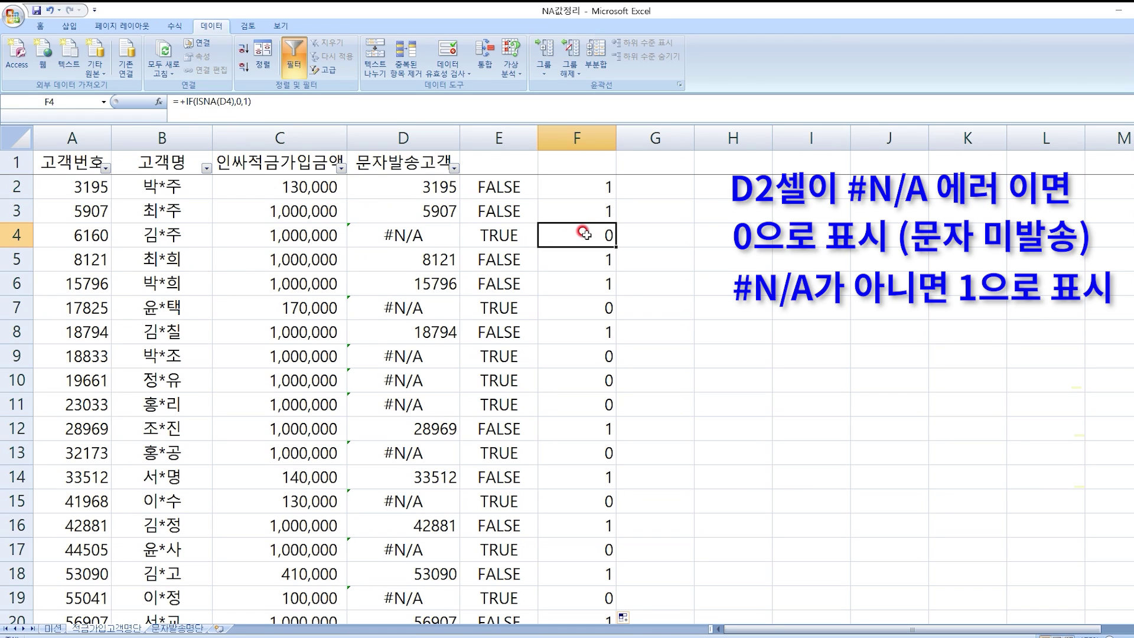
click(421, 239)
click(590, 236)
click(404, 236)
click(577, 232)
click(440, 260)
click(608, 251)
click(606, 180)
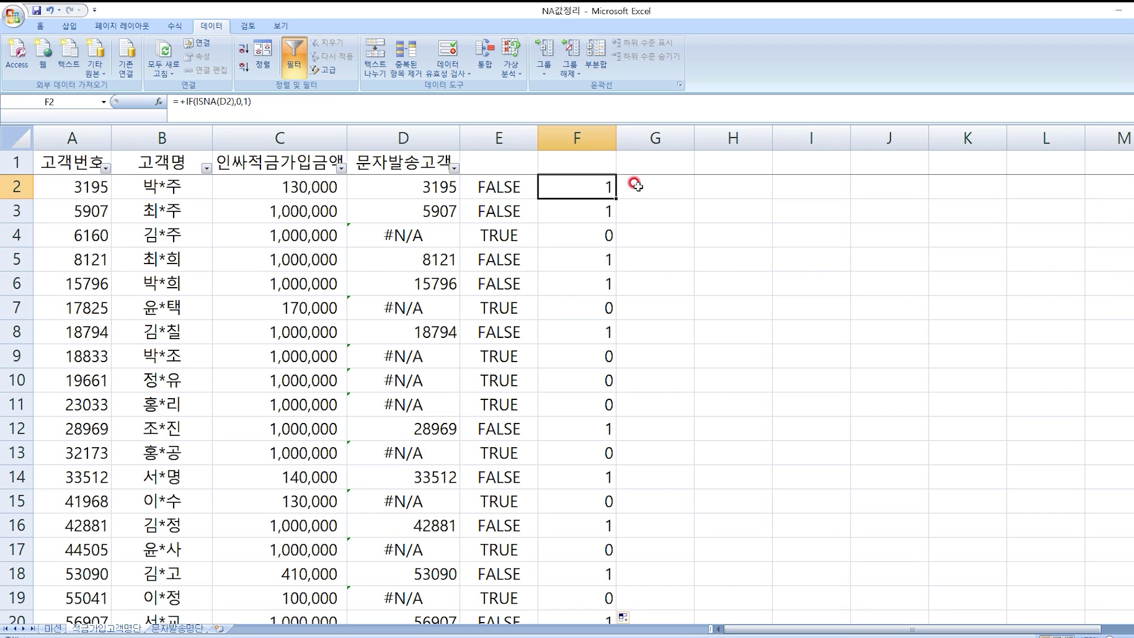
- Review how the VLOOKUP in D2, the ISNA in E2 and the IF formula in F2 build on each other
click(438, 187)
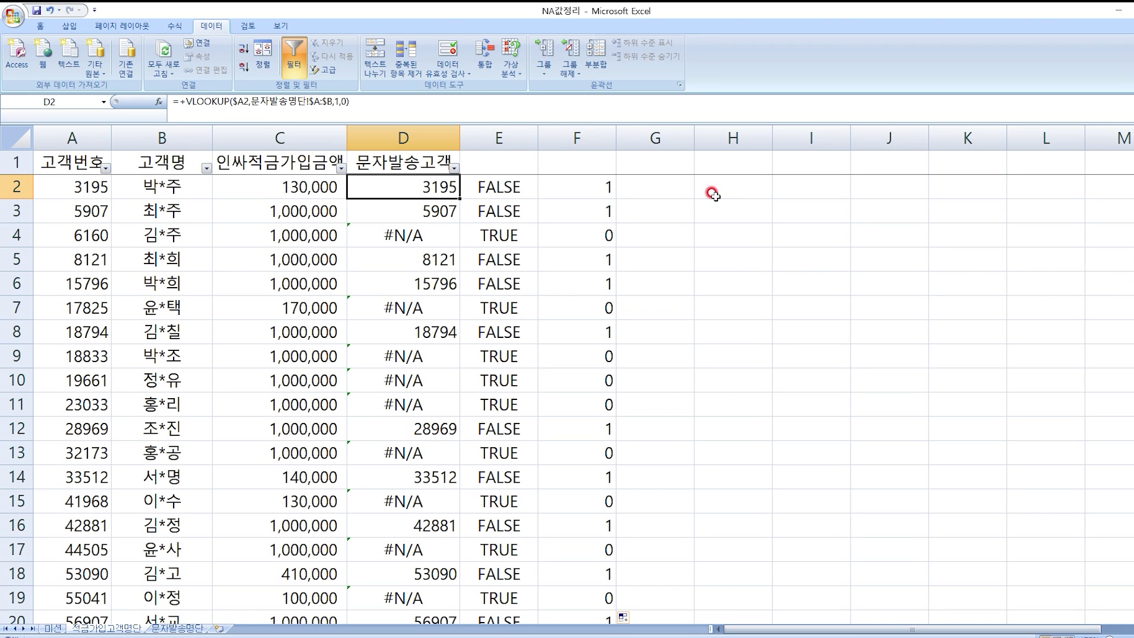
click(602, 186)
click(413, 186)
click(515, 186)
double_click(517, 188)
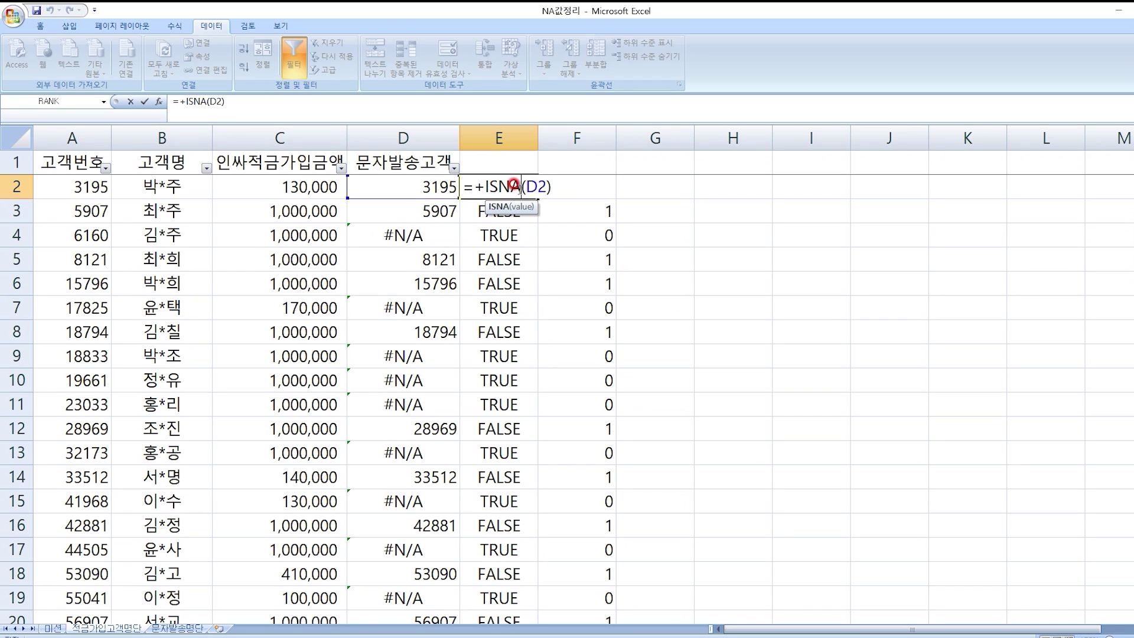
click(596, 191)
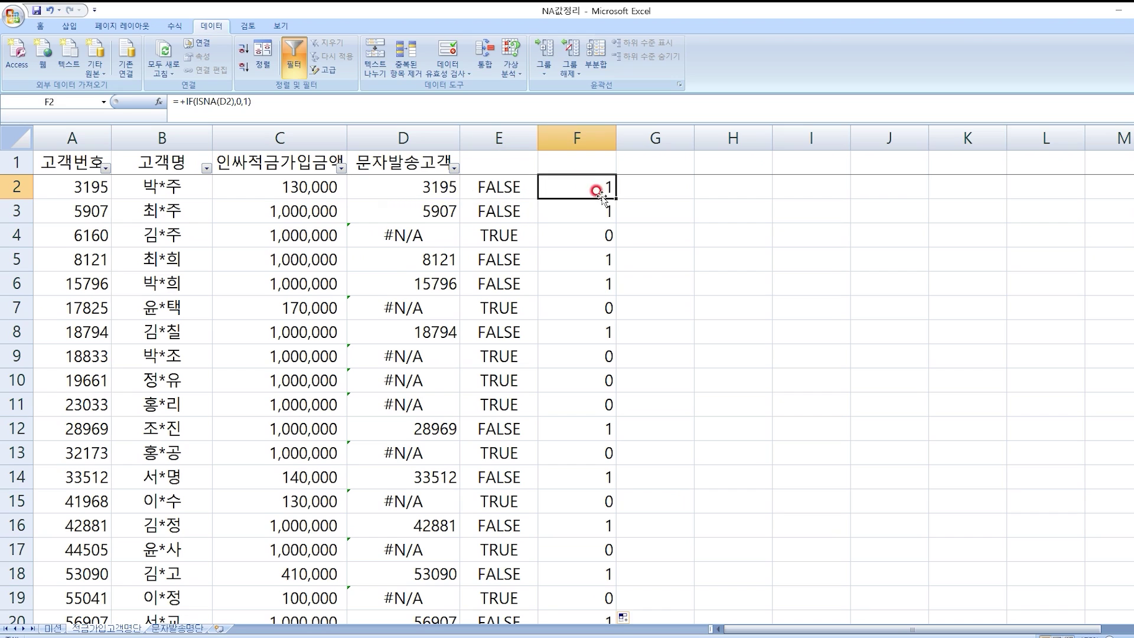
double_click(596, 191)
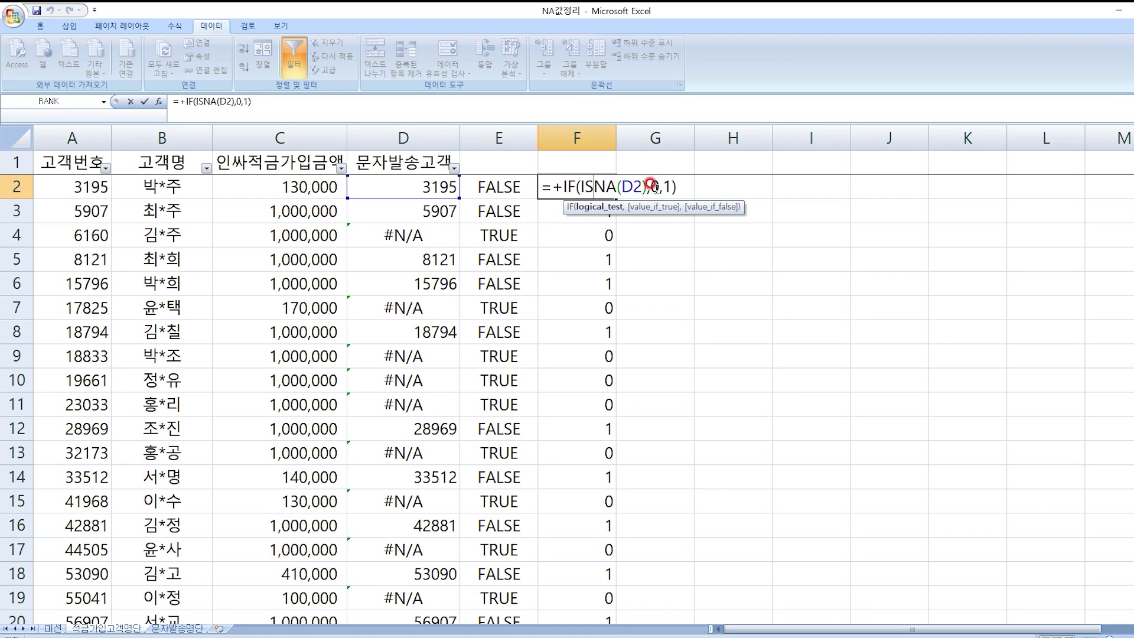
key(Return)
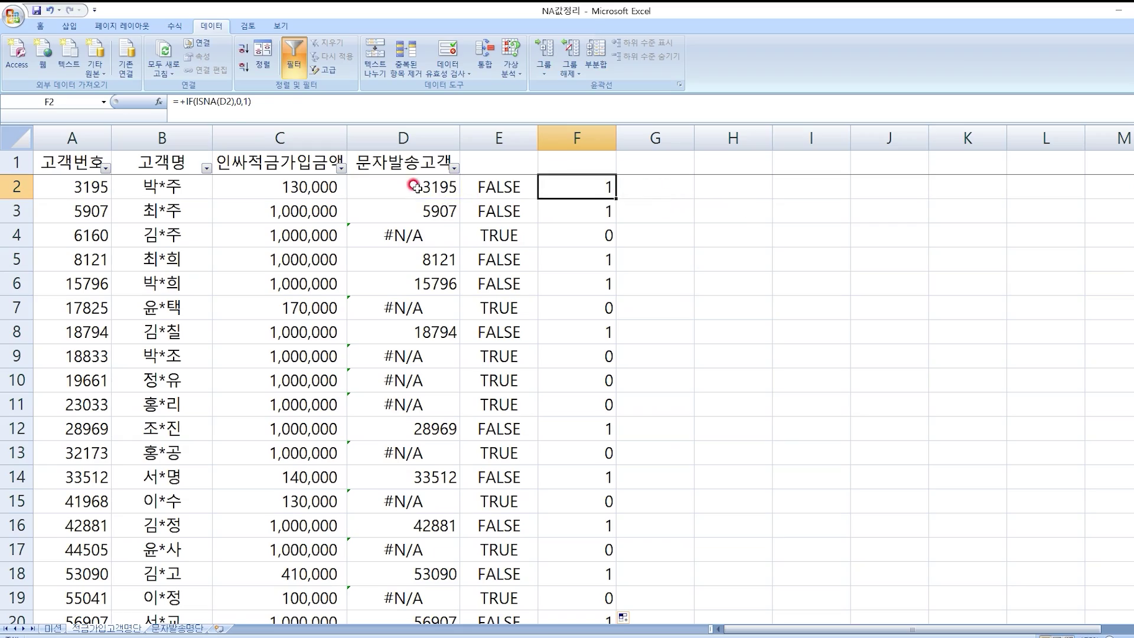
- Wrap the VLOOKUP formula in D2 with if(isna( and close the ISNA bracket after the lookup
click(414, 184)
click(185, 100)
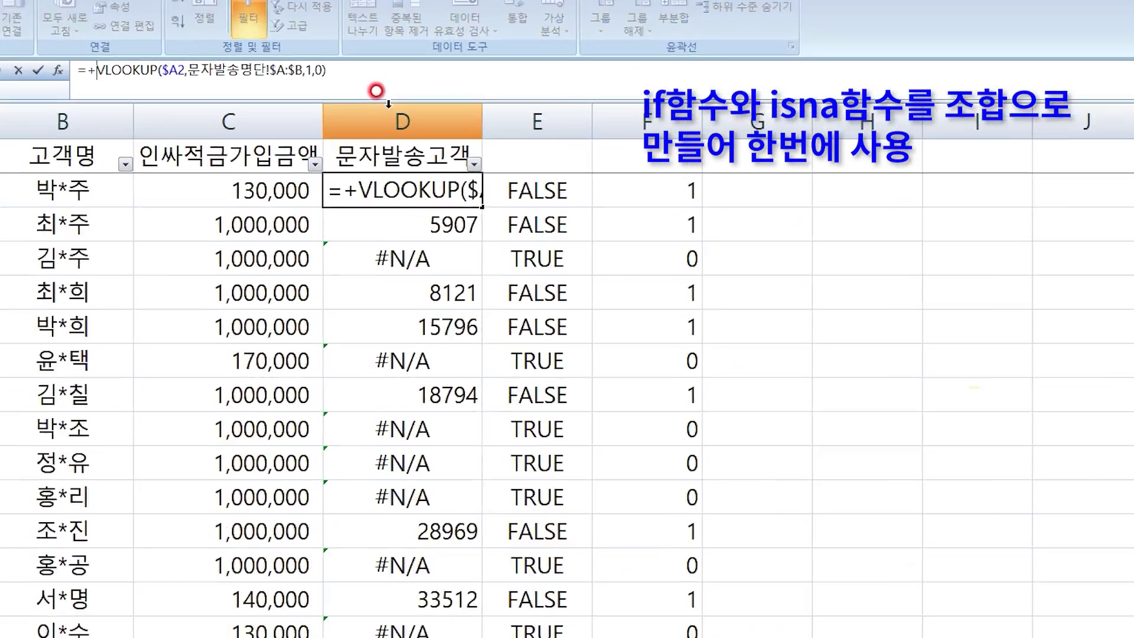
text(if)
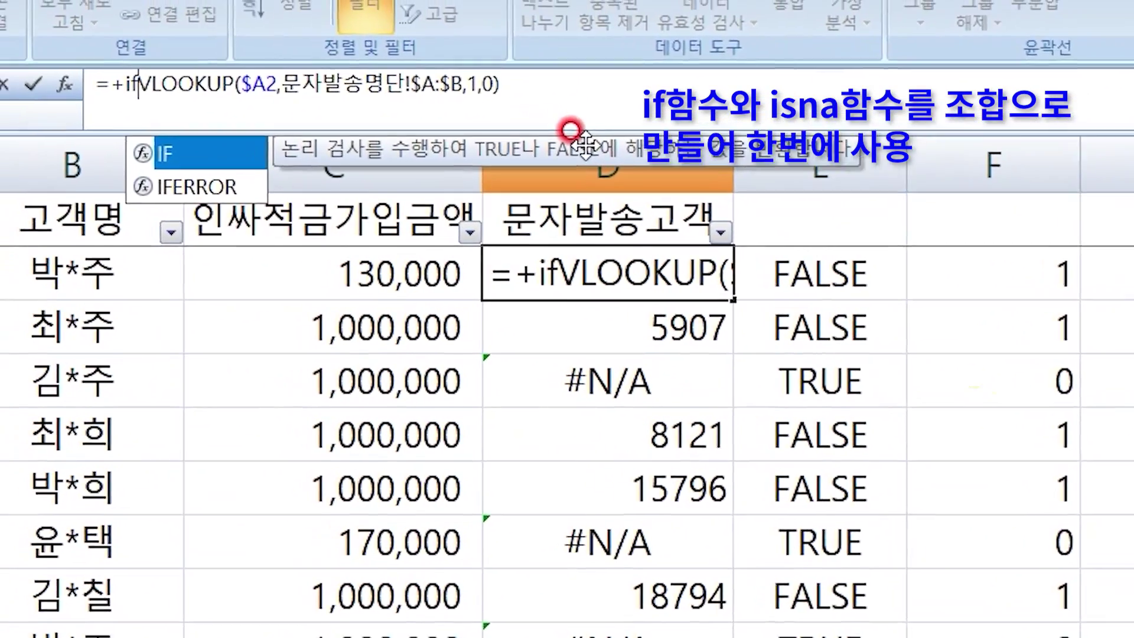
text(()
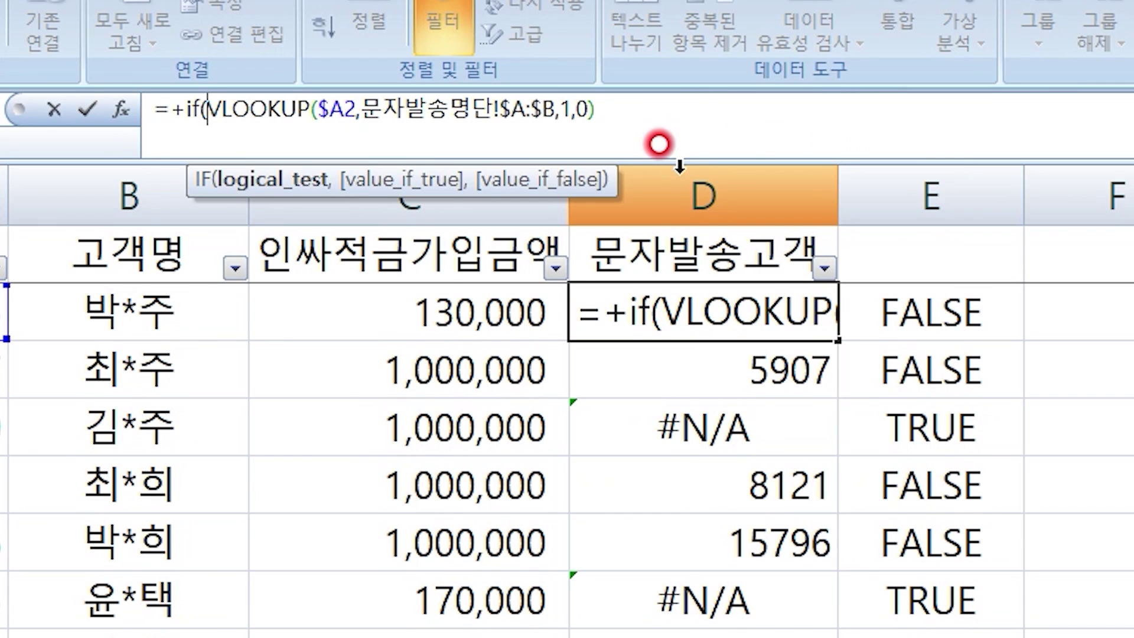
text(isna()
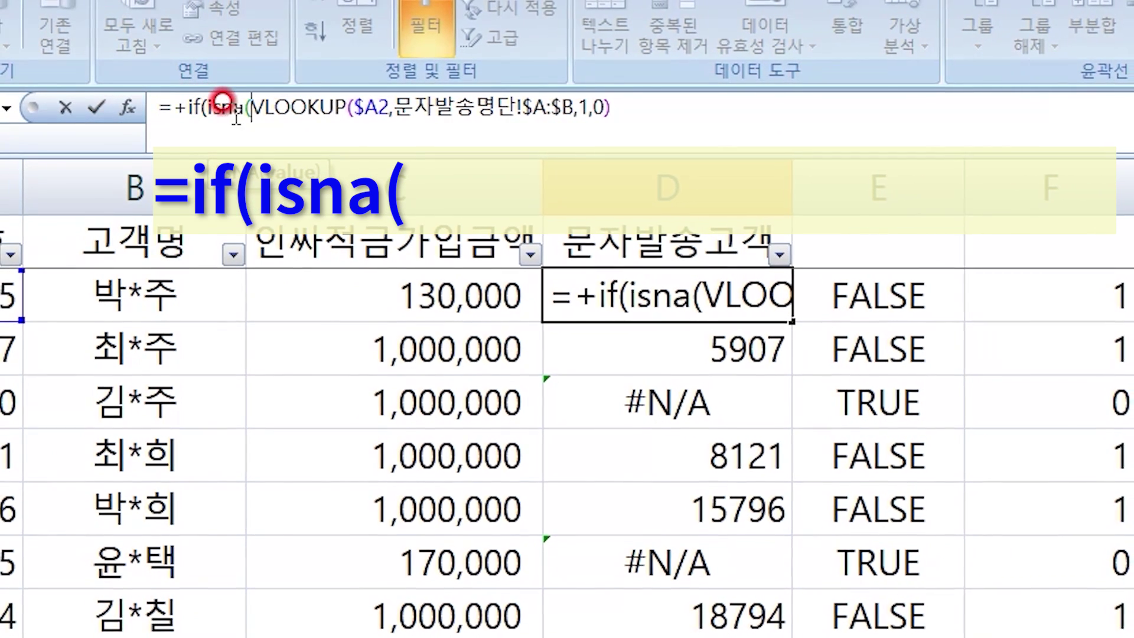
click(650, 111)
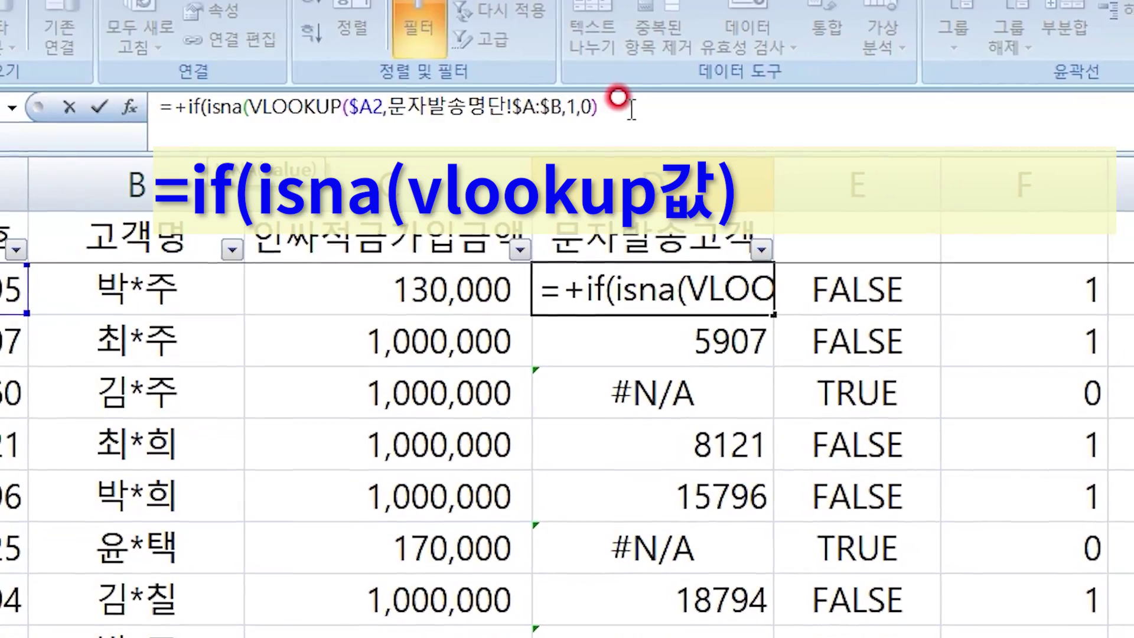
text())
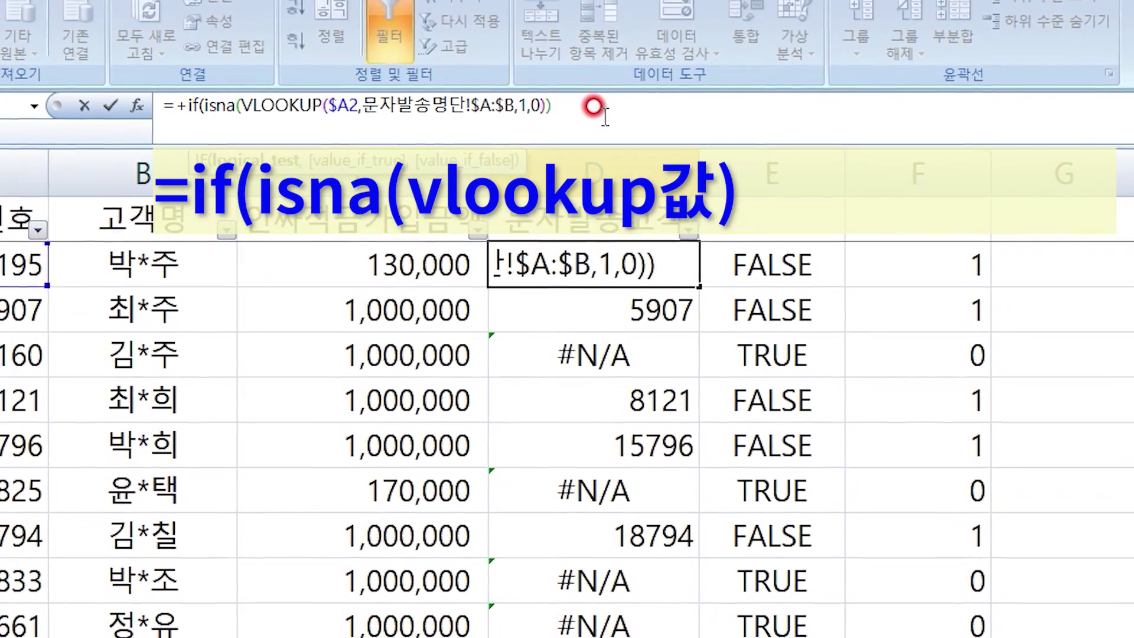
- Complete the IF formula in D2 with 0 for #N/A and 1 otherwise, and select the cell again
click(236, 110)
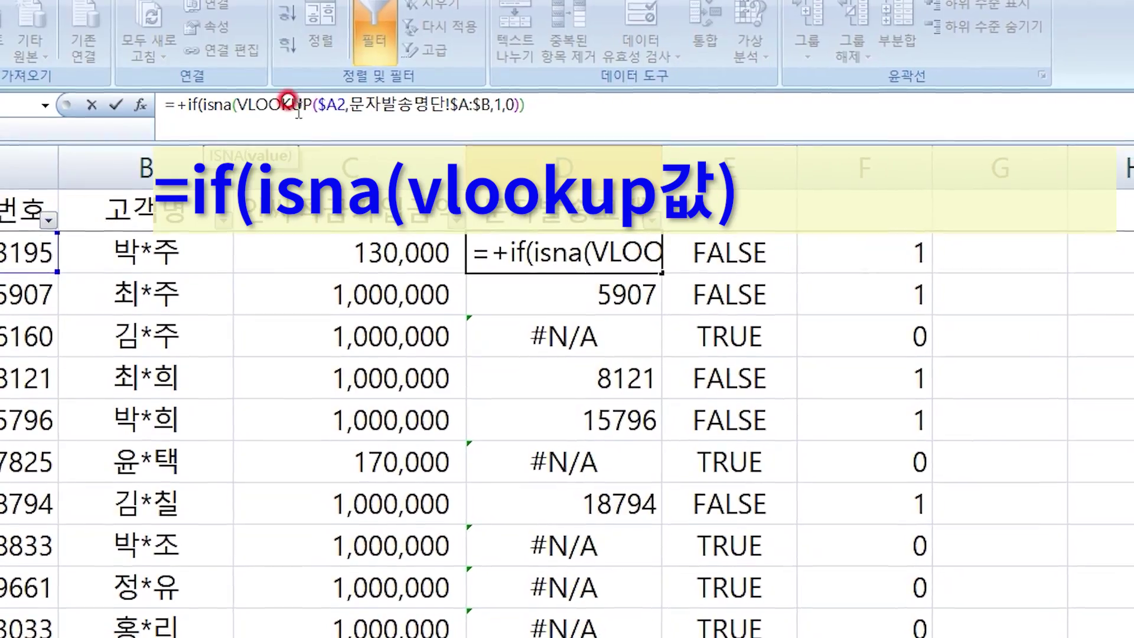
click(541, 106)
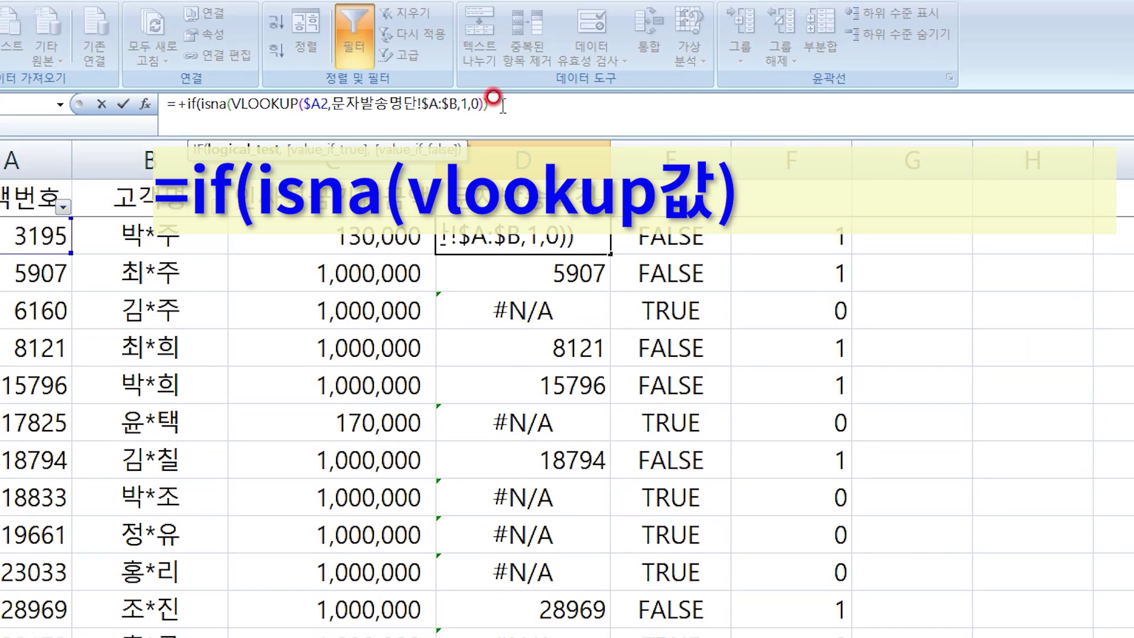
text(,)
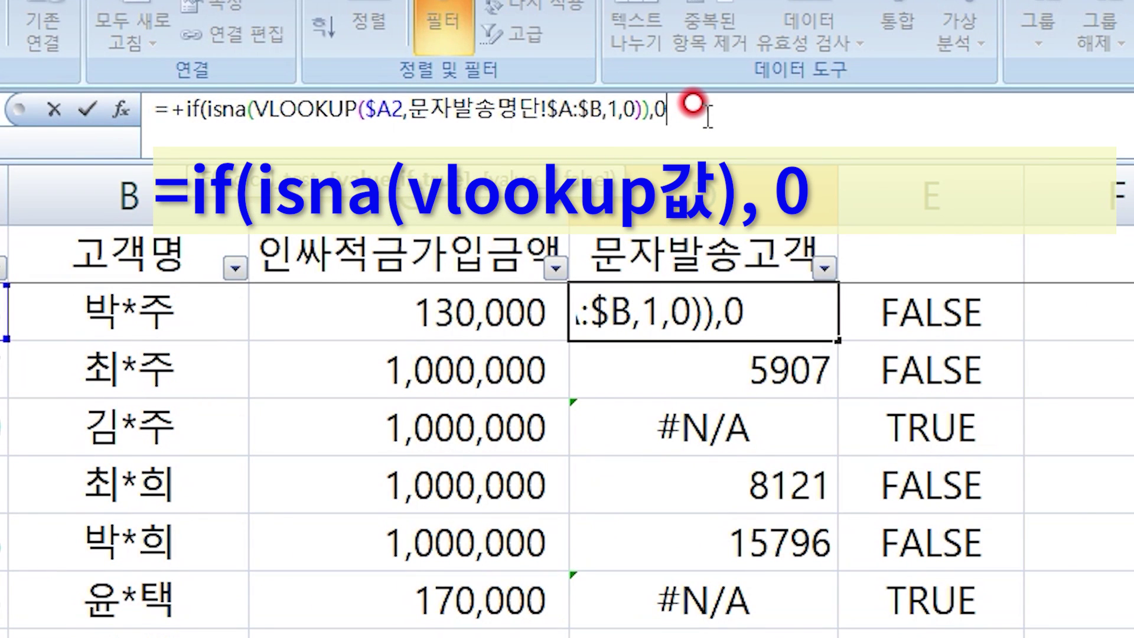
text(0,)
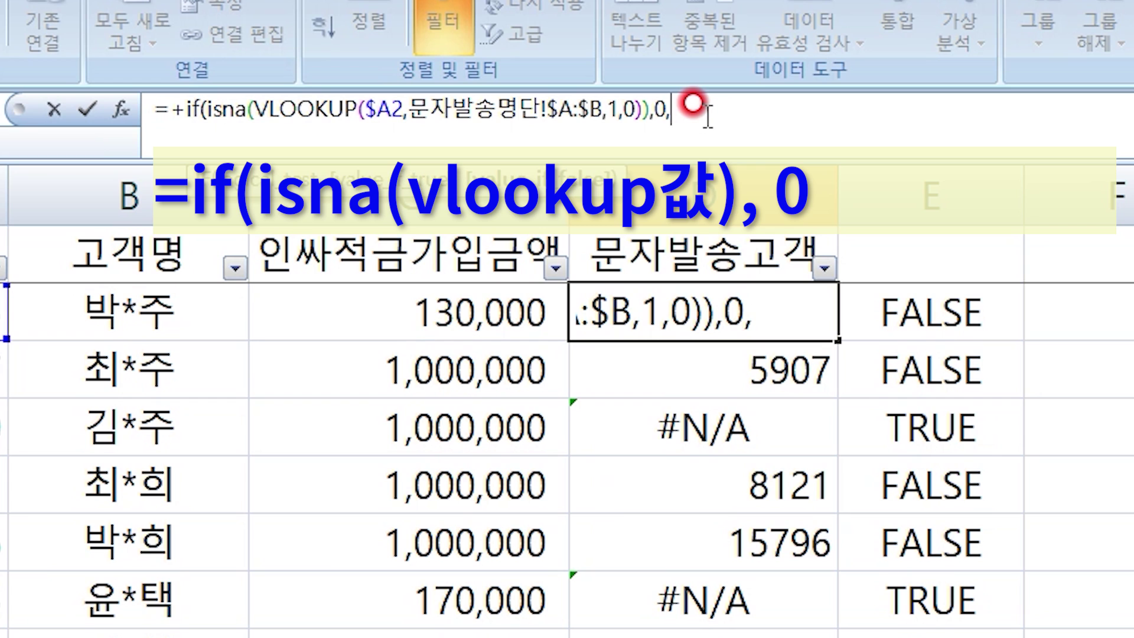
text(1)
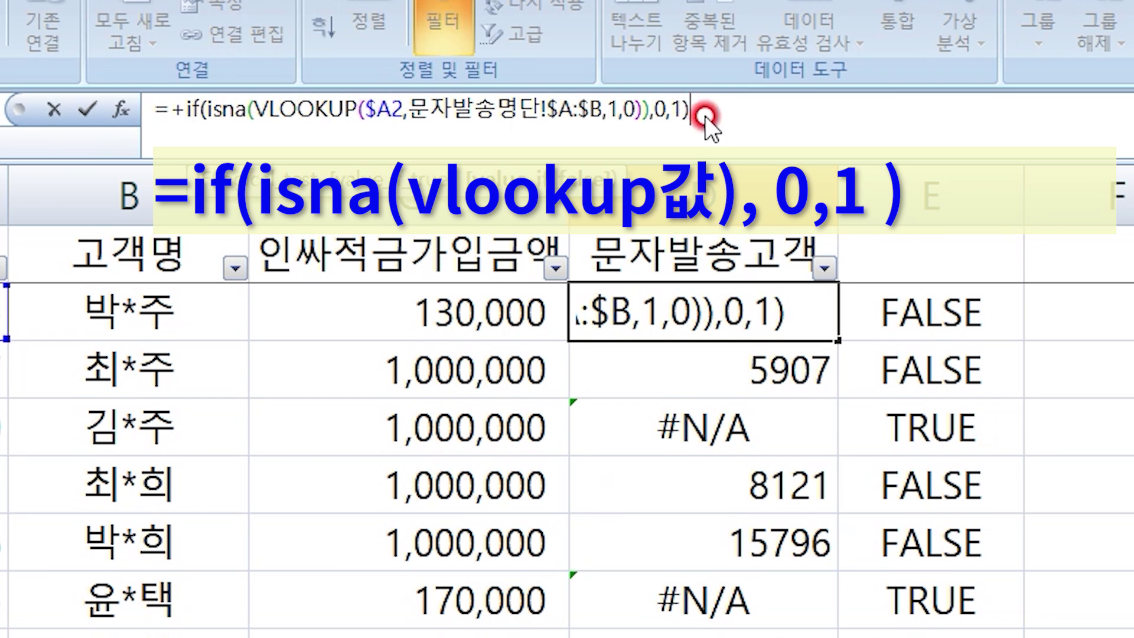
text())
key(Return)
click(771, 307)
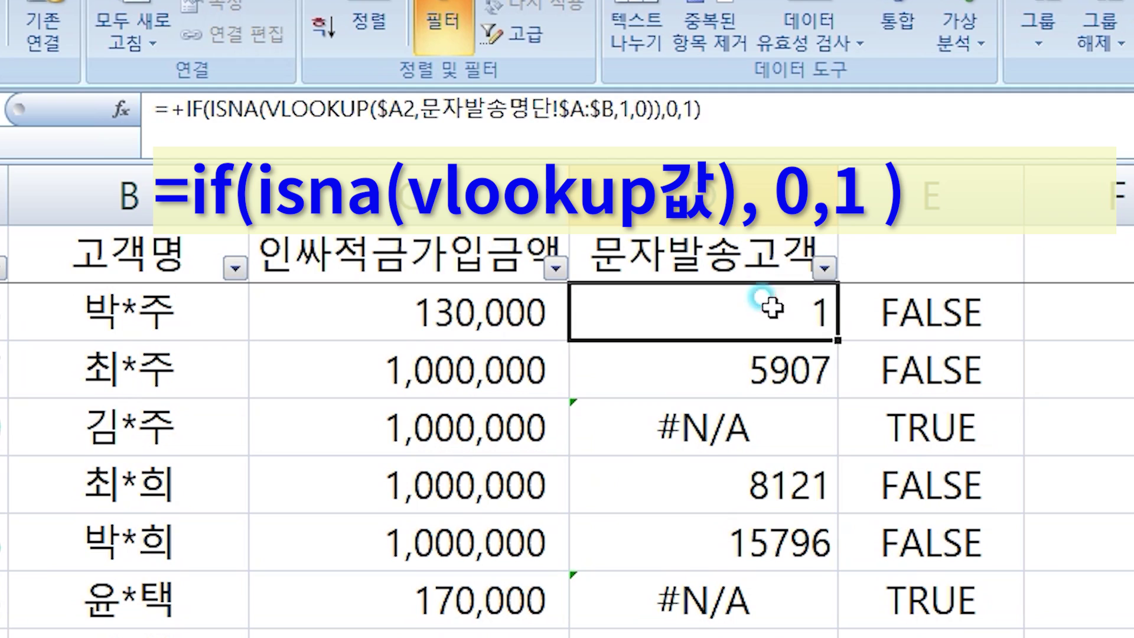
- Fill the D2 formula down column D for all customers and clear the helper columns E and F
double_click(837, 340)
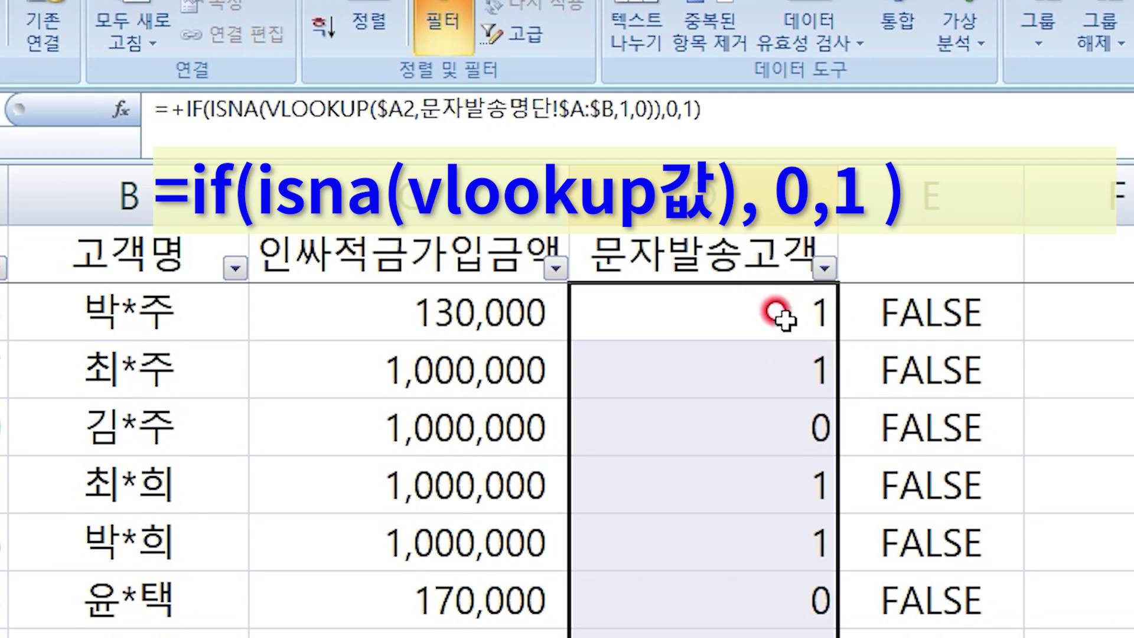
click(785, 319)
drag(936, 194, 1122, 194)
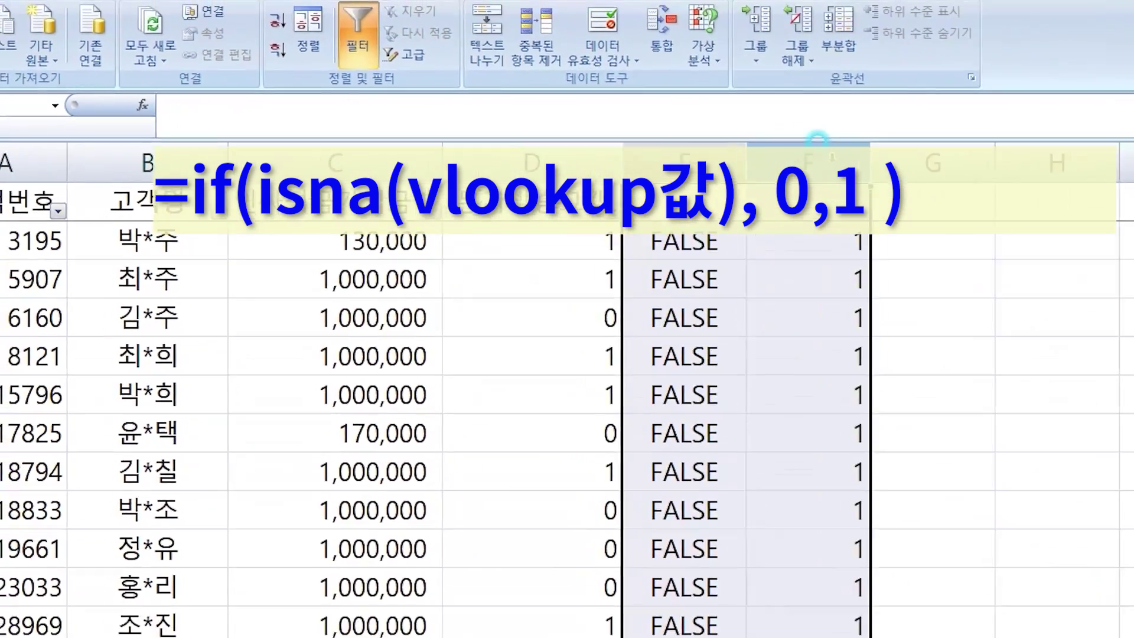
key(Delete)
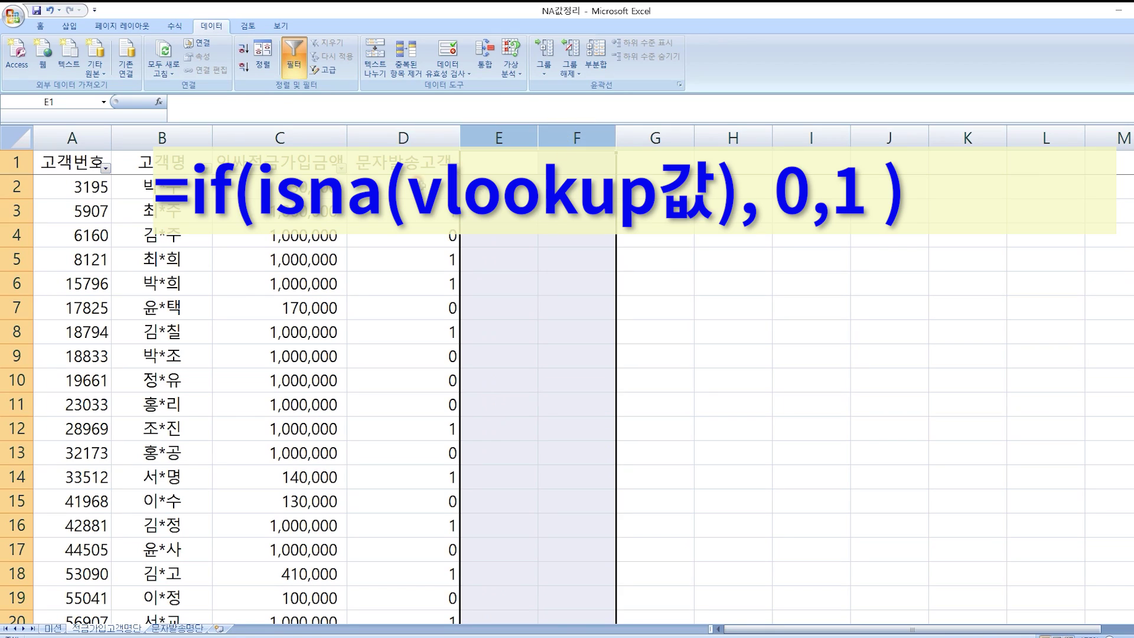
- Review how the IF, ISNA and VLOOKUP formula in D2 checks each customer against the 문자발송명단 sheet
click(419, 184)
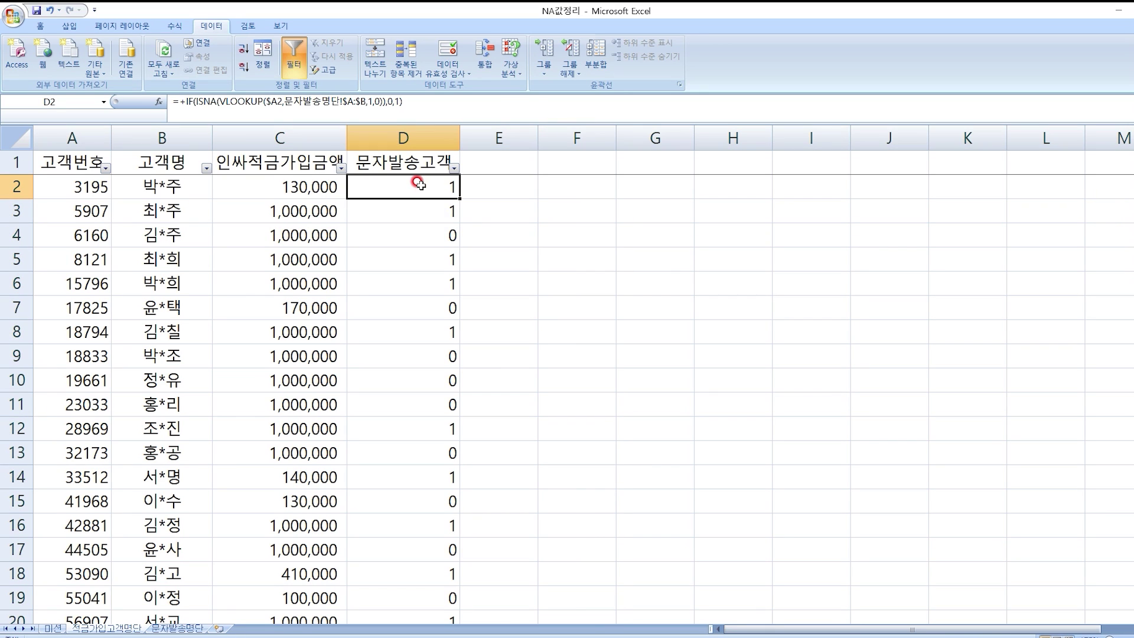
click(173, 628)
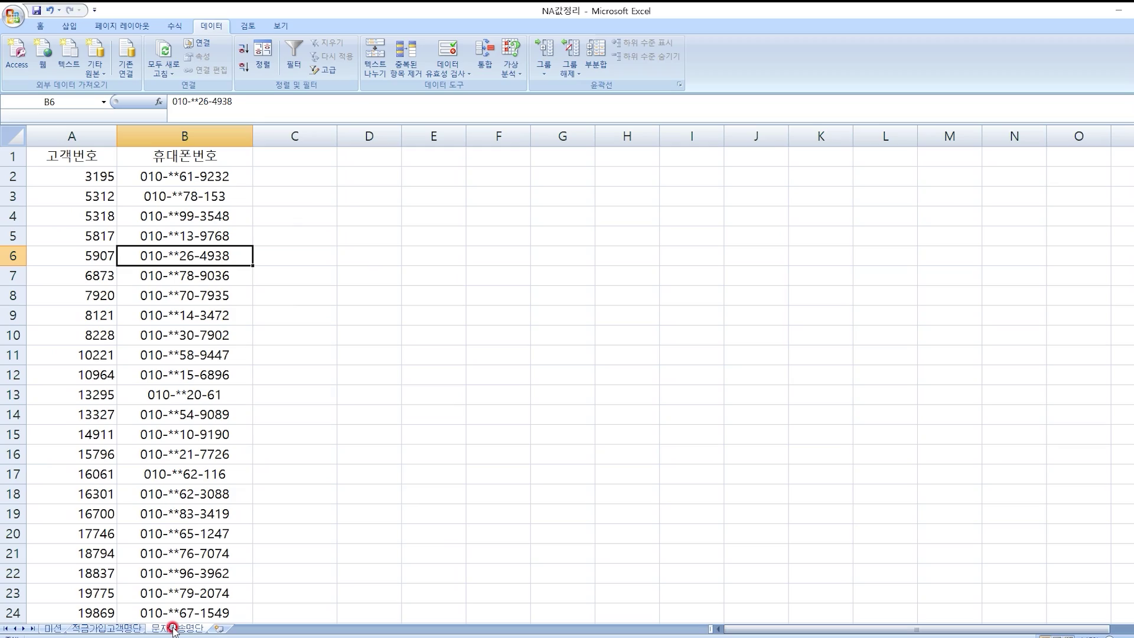
click(111, 630)
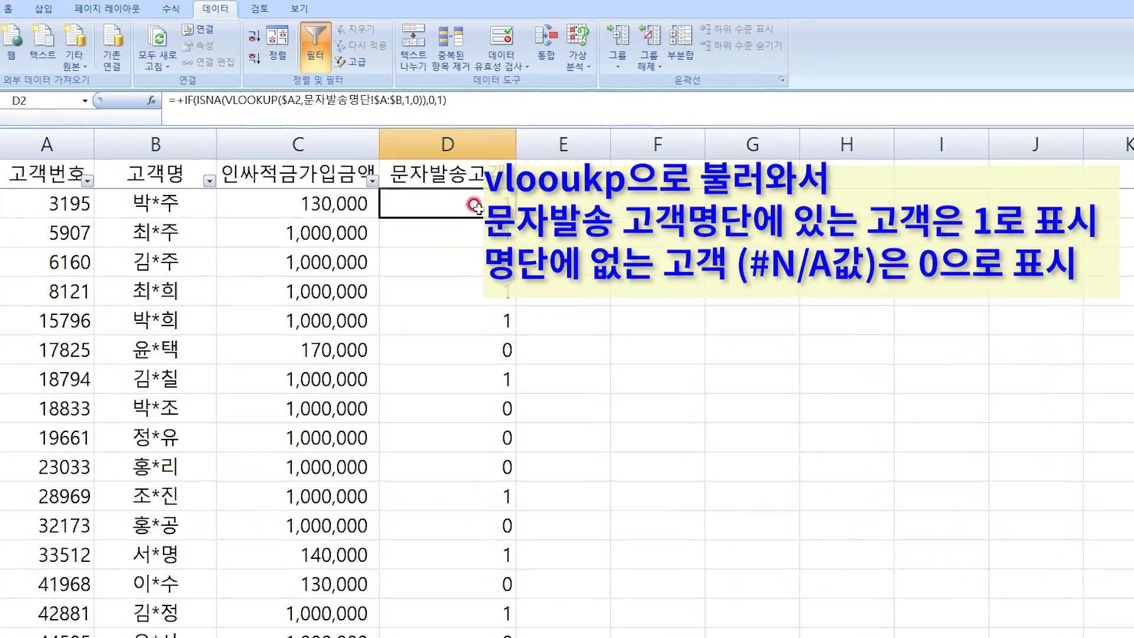
double_click(492, 208)
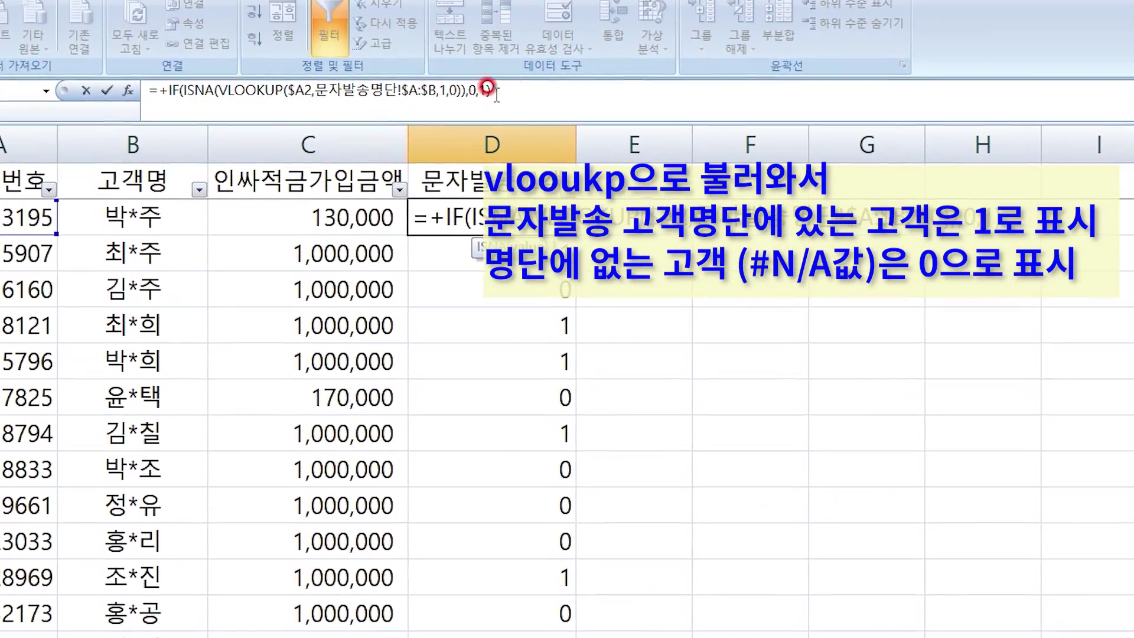
click(476, 92)
key(Return)
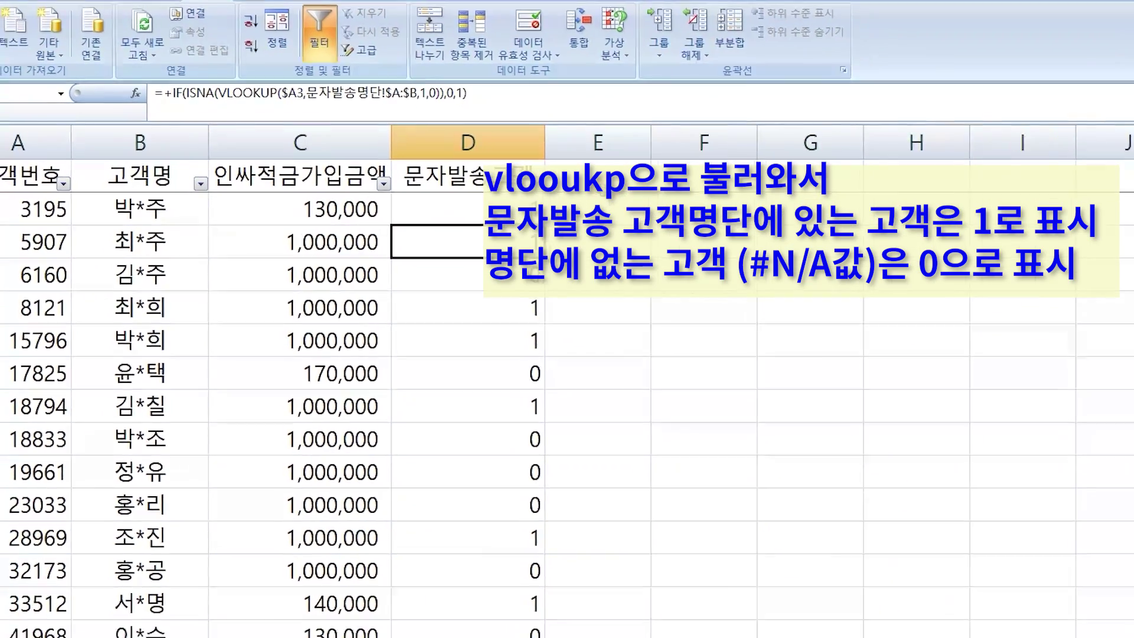
click(569, 216)
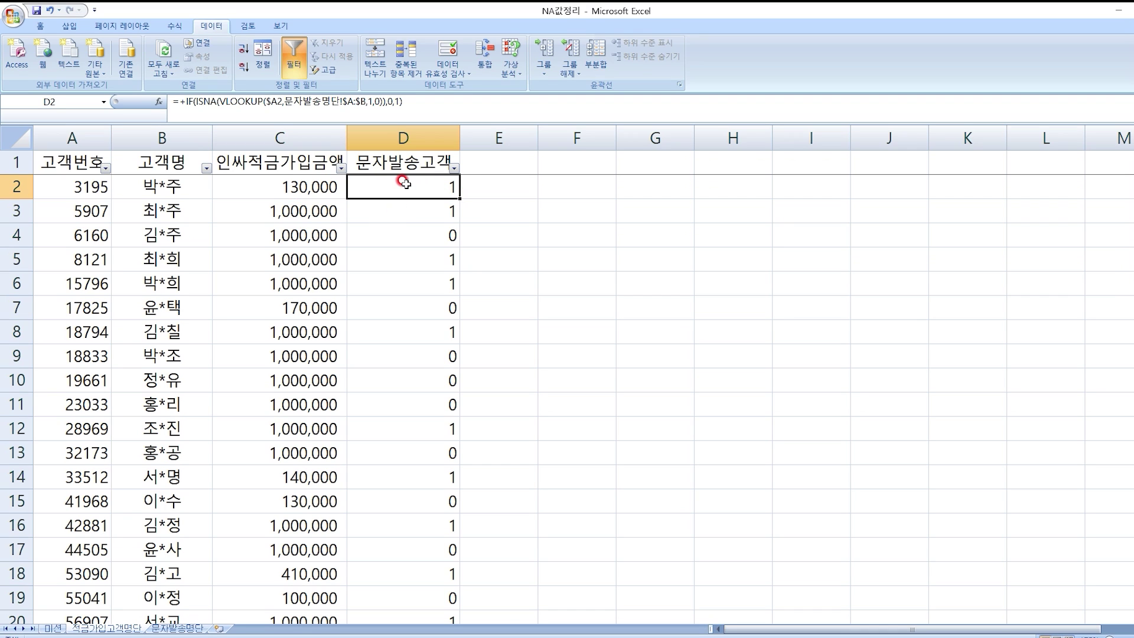
click(178, 620)
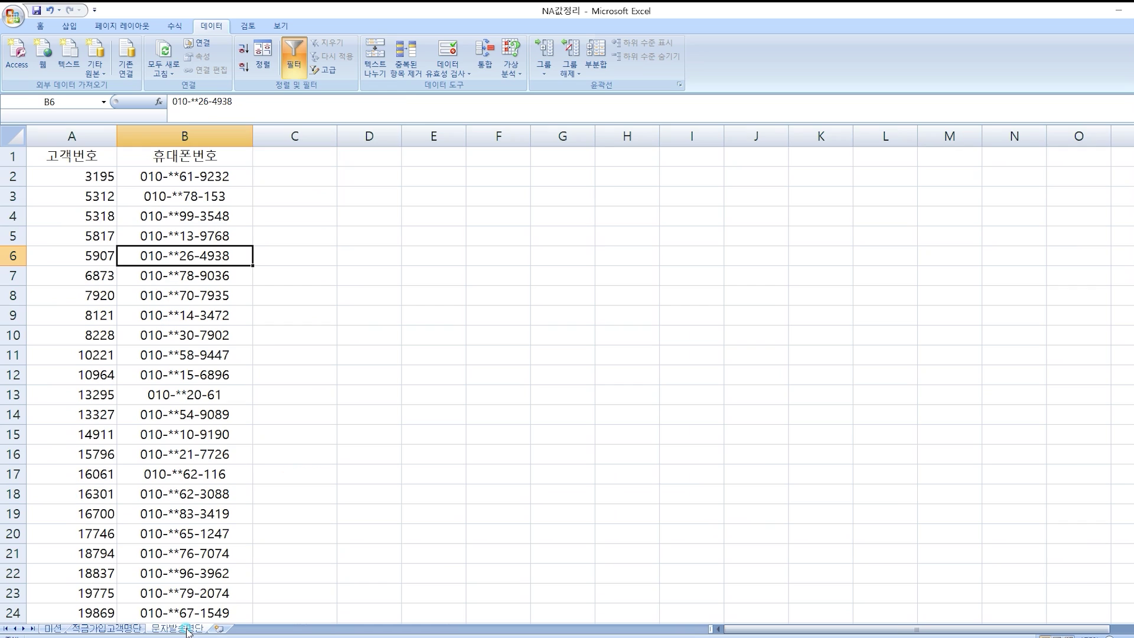
click(112, 630)
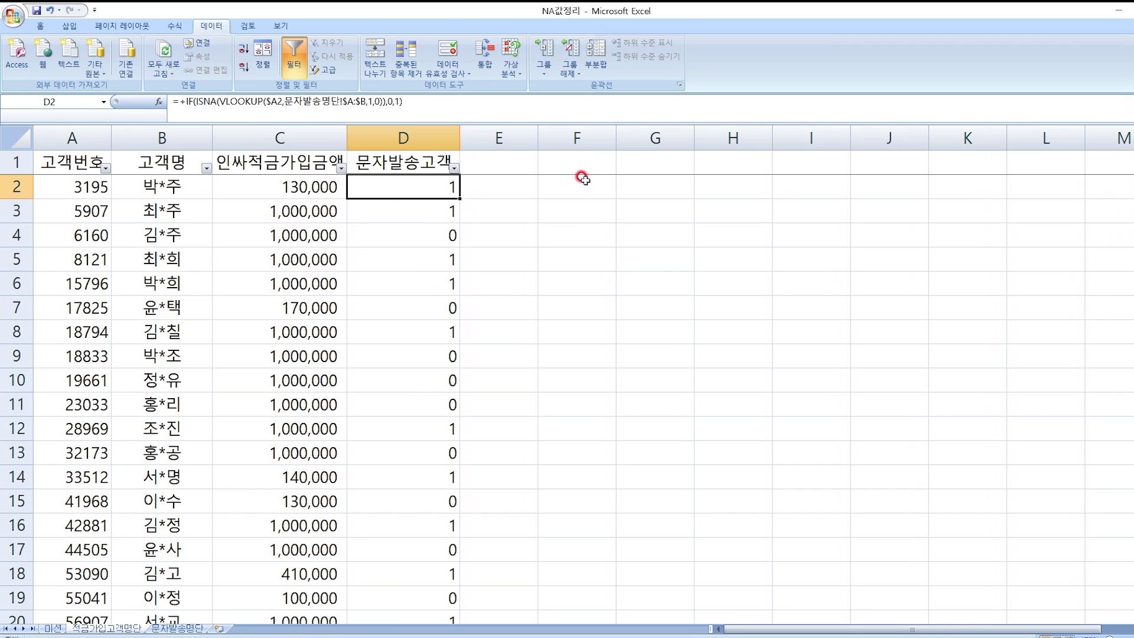
- Freeze the panes at row 2 so the header row stays fixed above the customer list
click(582, 164)
click(17, 161)
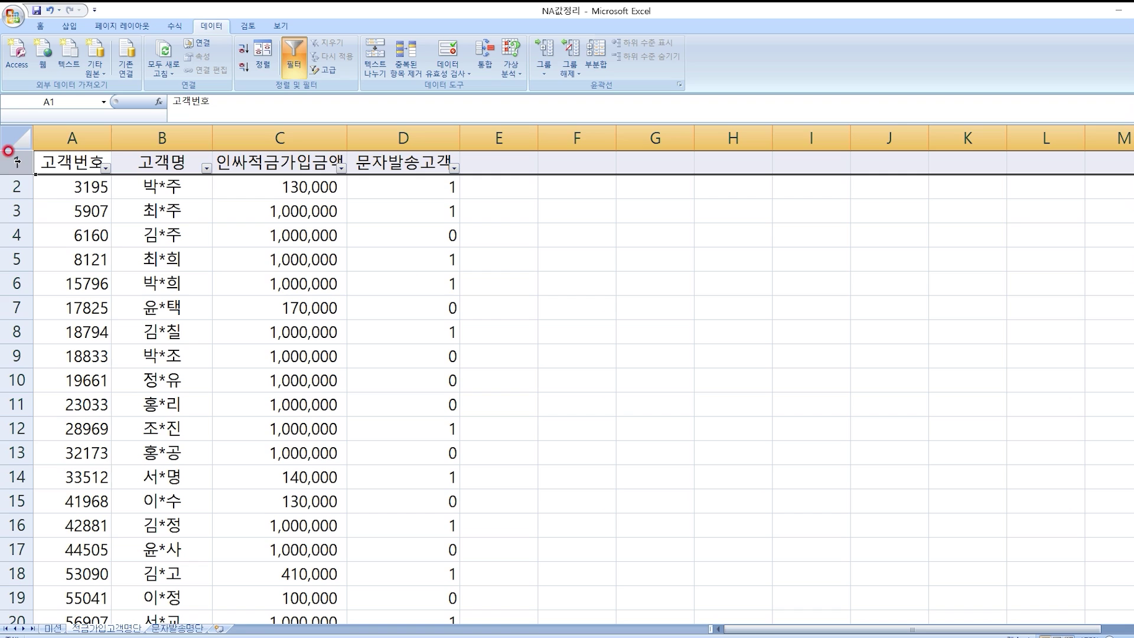
click(30, 190)
click(280, 26)
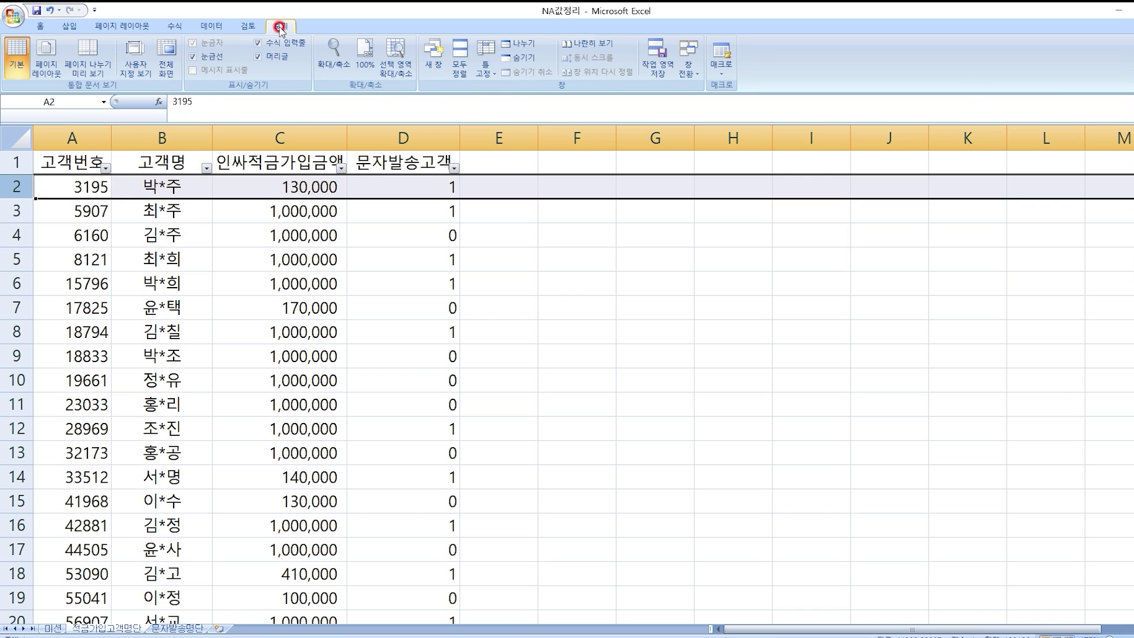
click(486, 64)
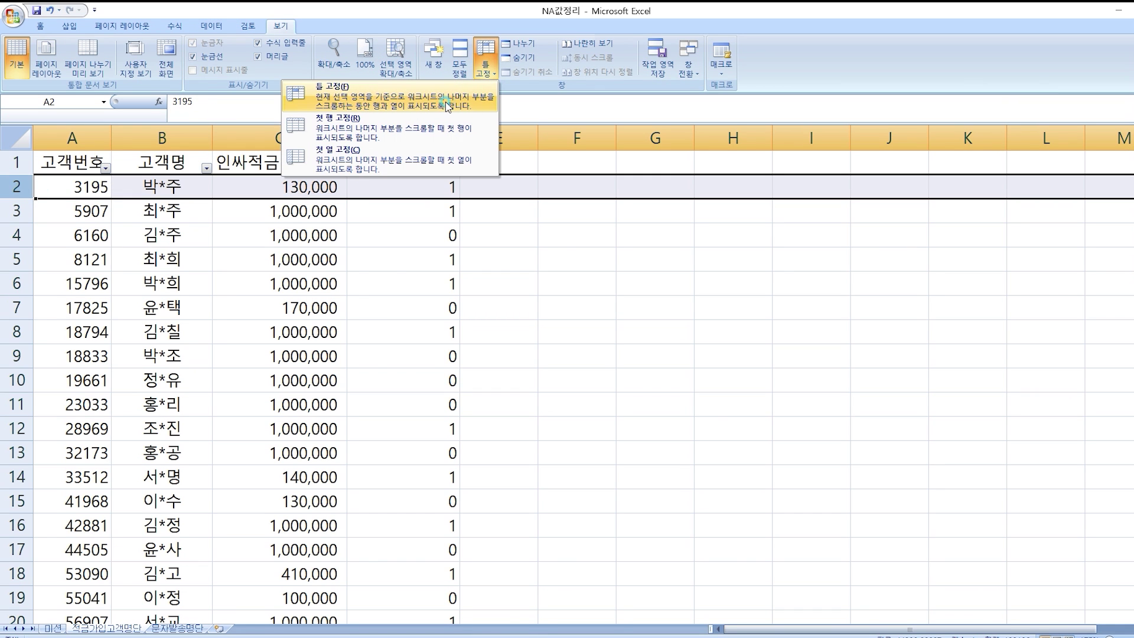
click(445, 101)
click(422, 213)
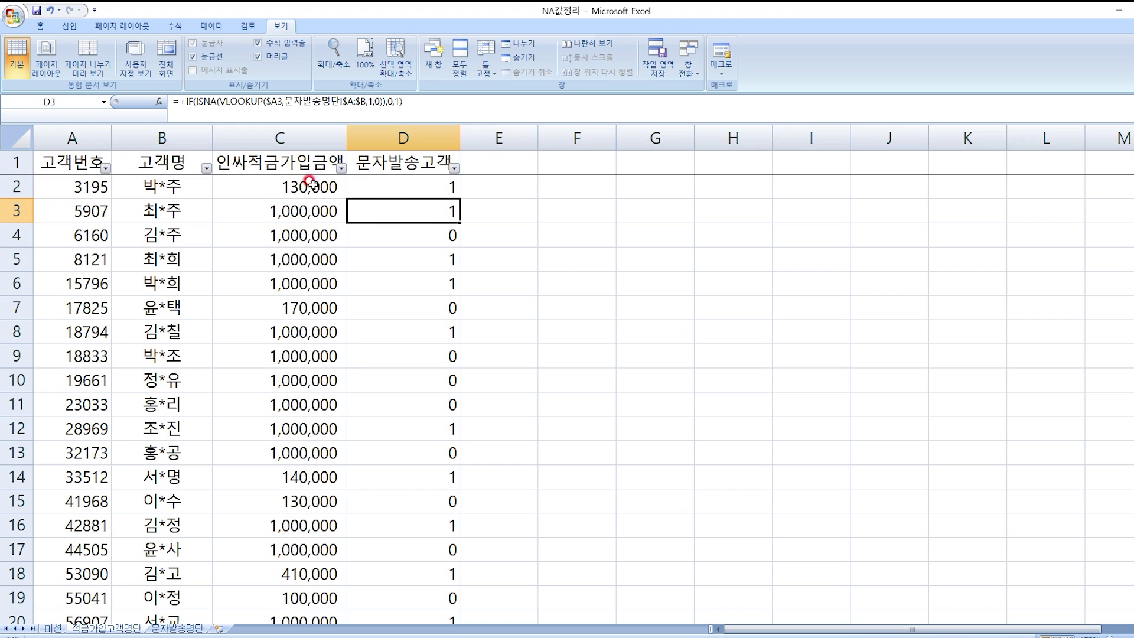
- Insert a blank row above the header row of the 적금가입고객명단 sheet
right_click(16, 162)
click(41, 230)
click(499, 258)
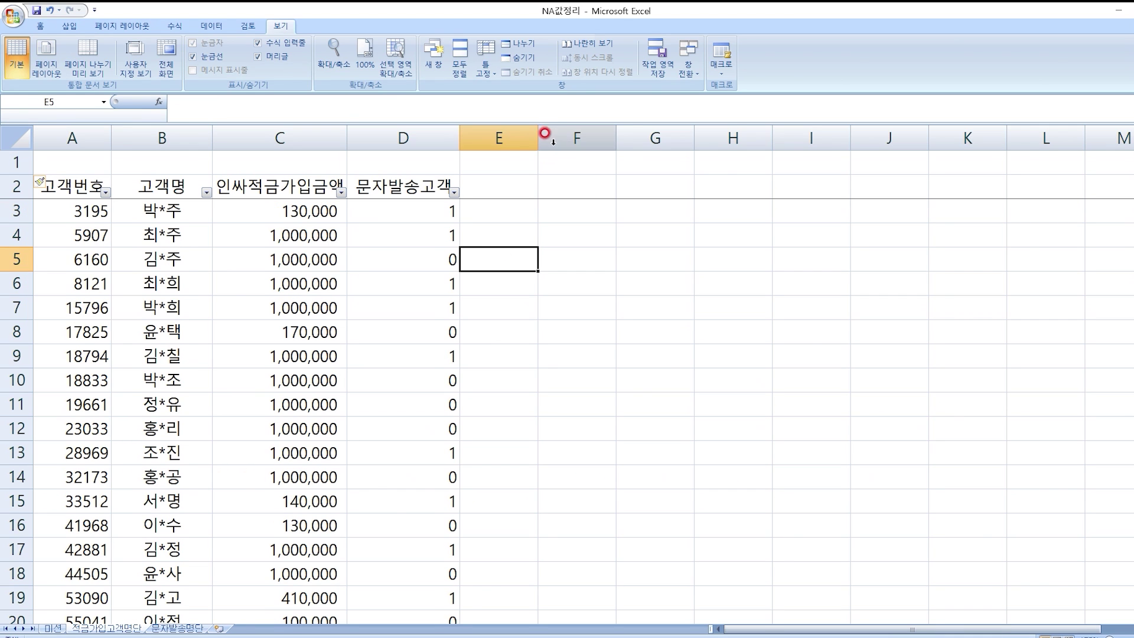
- Enter the heading 적금가입고객수 in F1 and widen column F to fit it
click(544, 133)
text(적ㄱ)
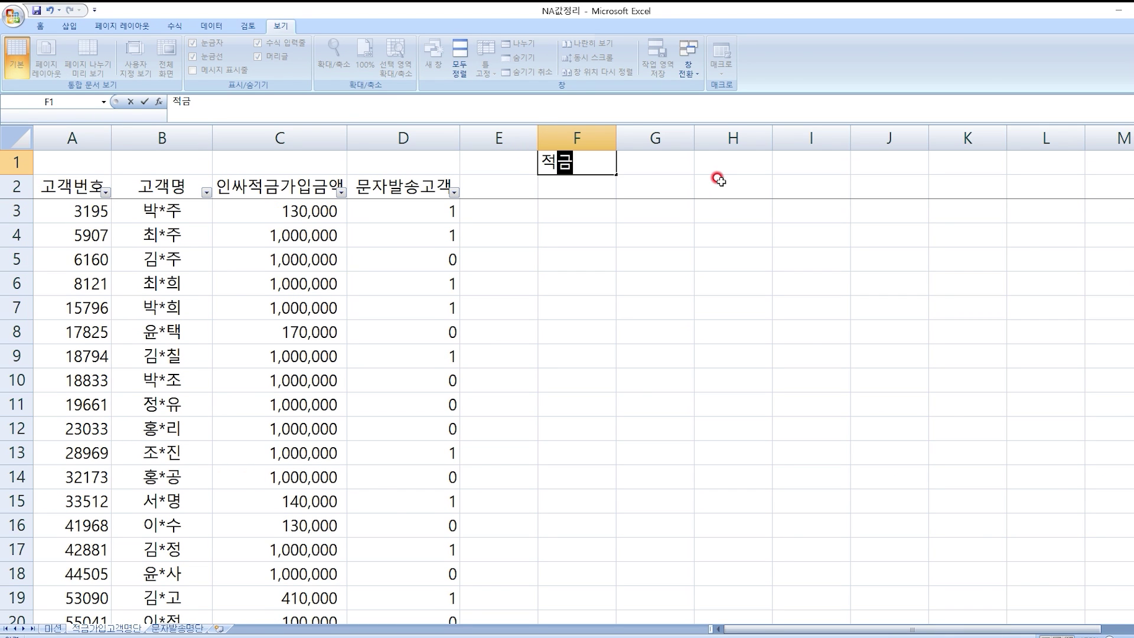
text(가입고객수)
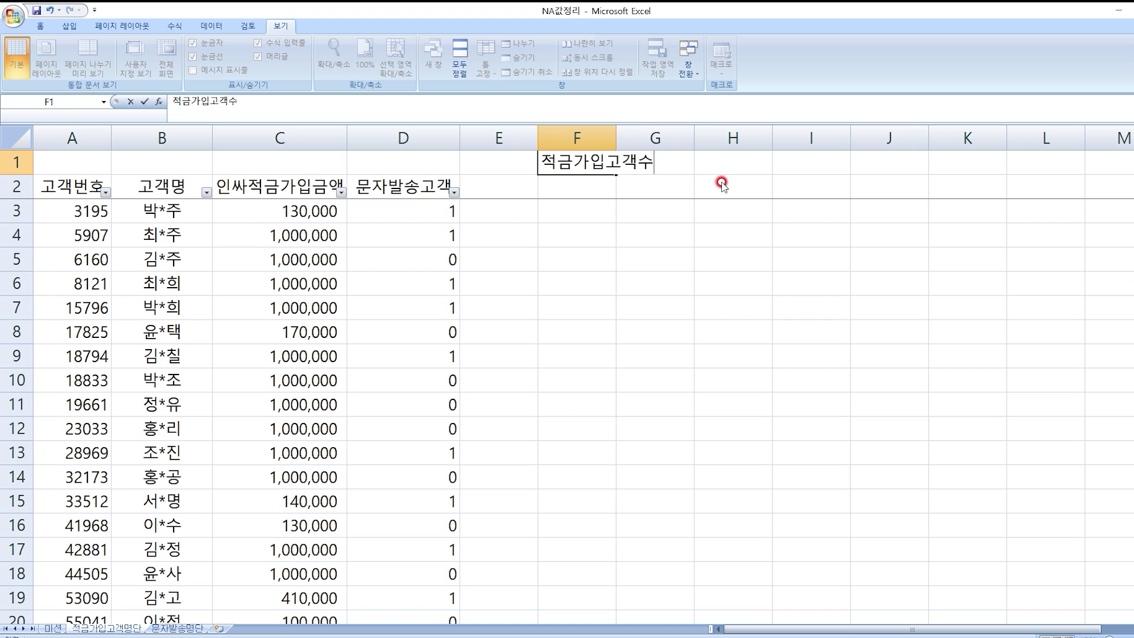
key(Return)
drag(616, 137, 669, 137)
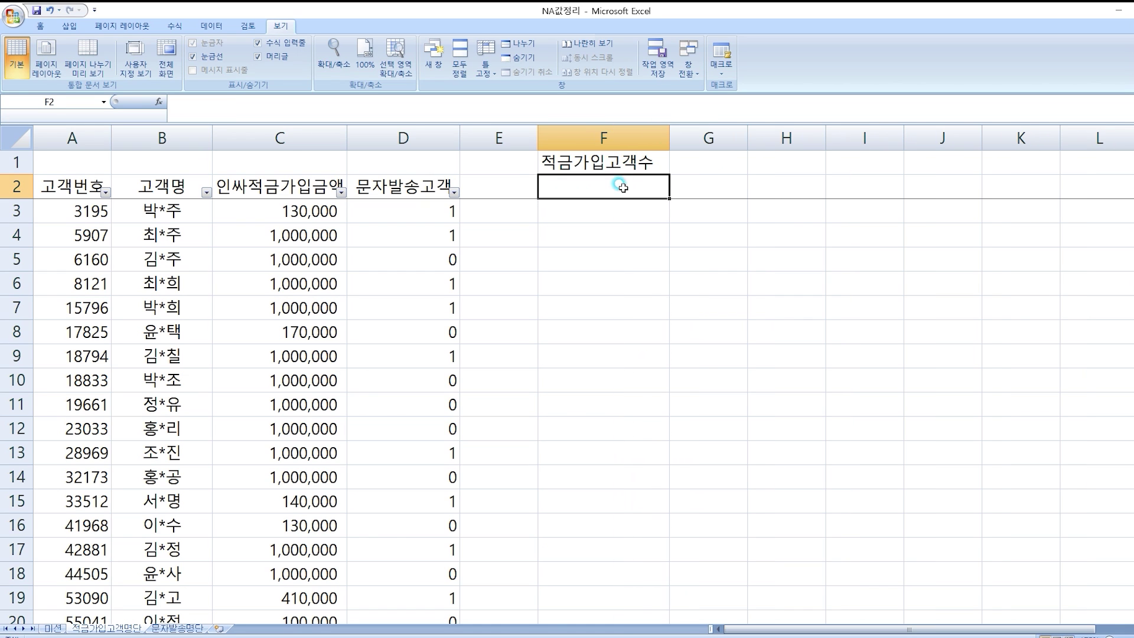
- Count the customers in F2 with +counta(A:A)-1 and check the formula against the customer numbers in column A
text(+)
text(재)
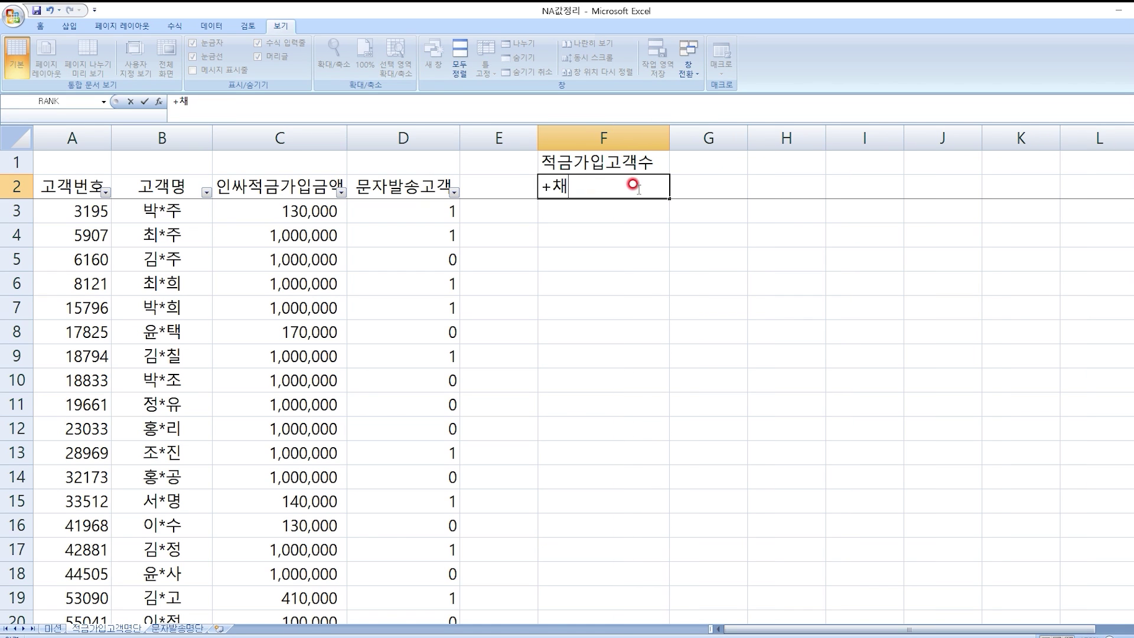
key(BackSpace)
text(counta)
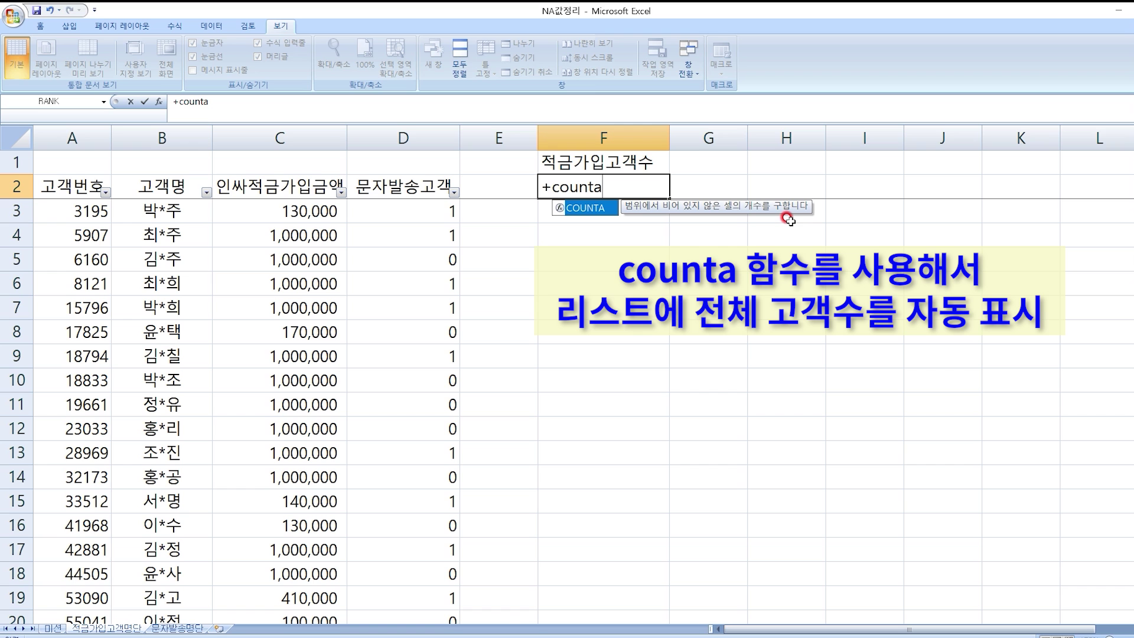
text(()
click(72, 138)
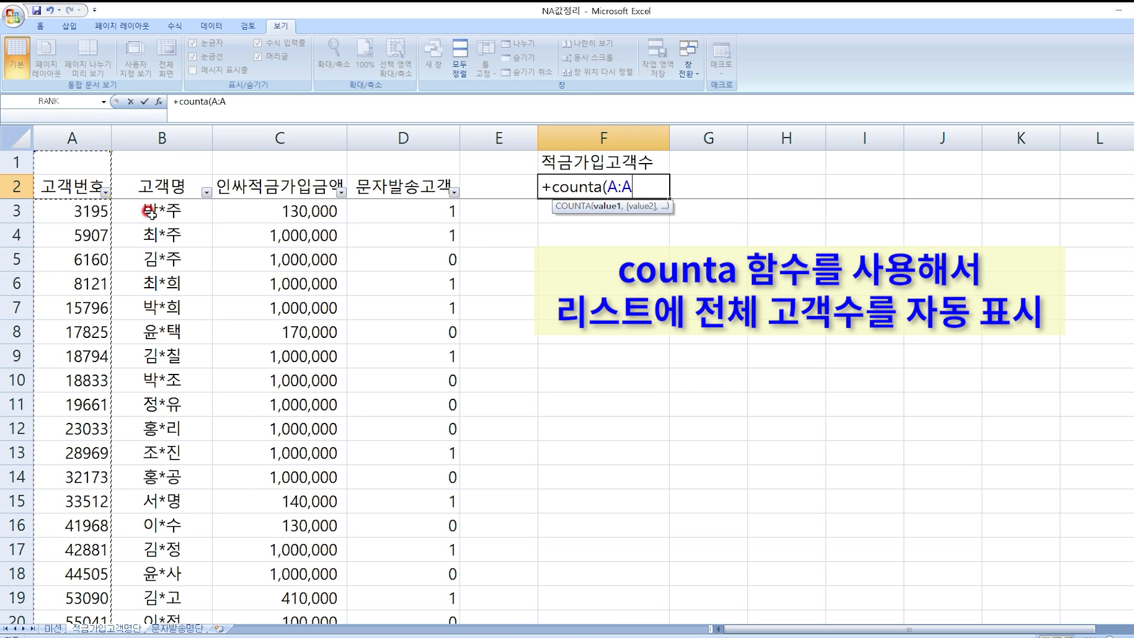
scroll(152, 214, down, 17)
scroll(151, 214, up, 8)
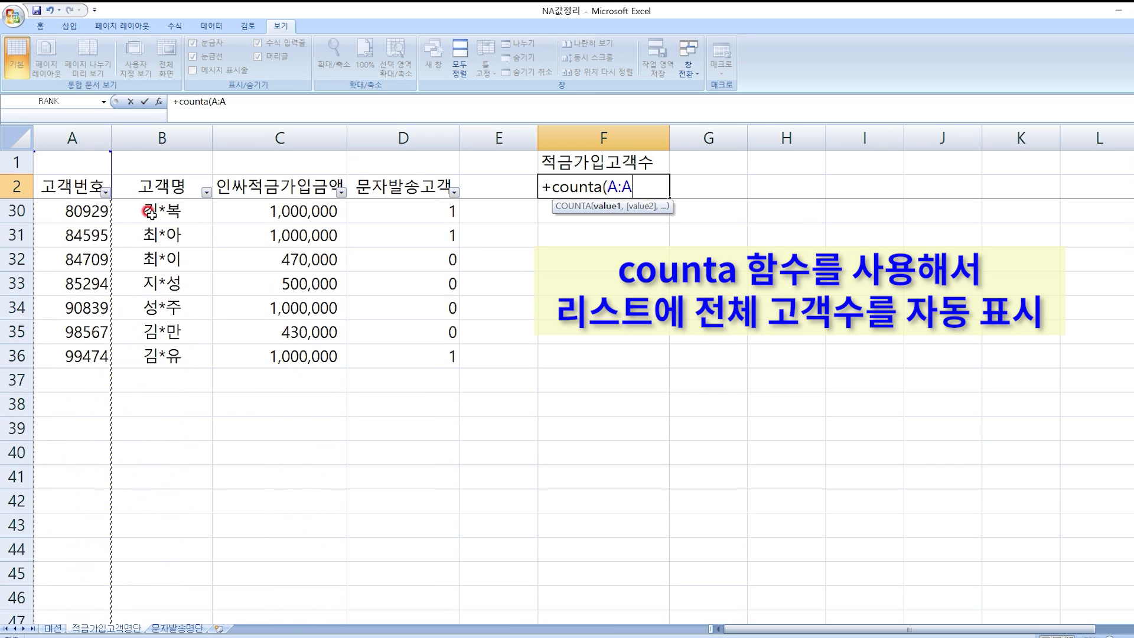
scroll(151, 213, down, 1)
scroll(151, 214, up, 10)
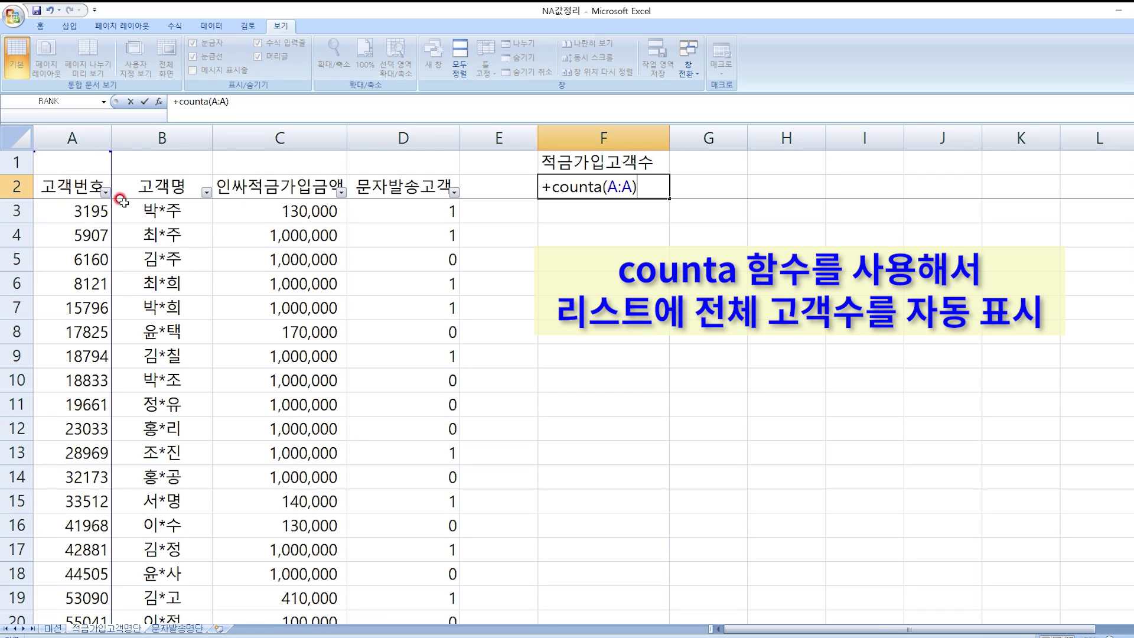
text(1)
key(Return)
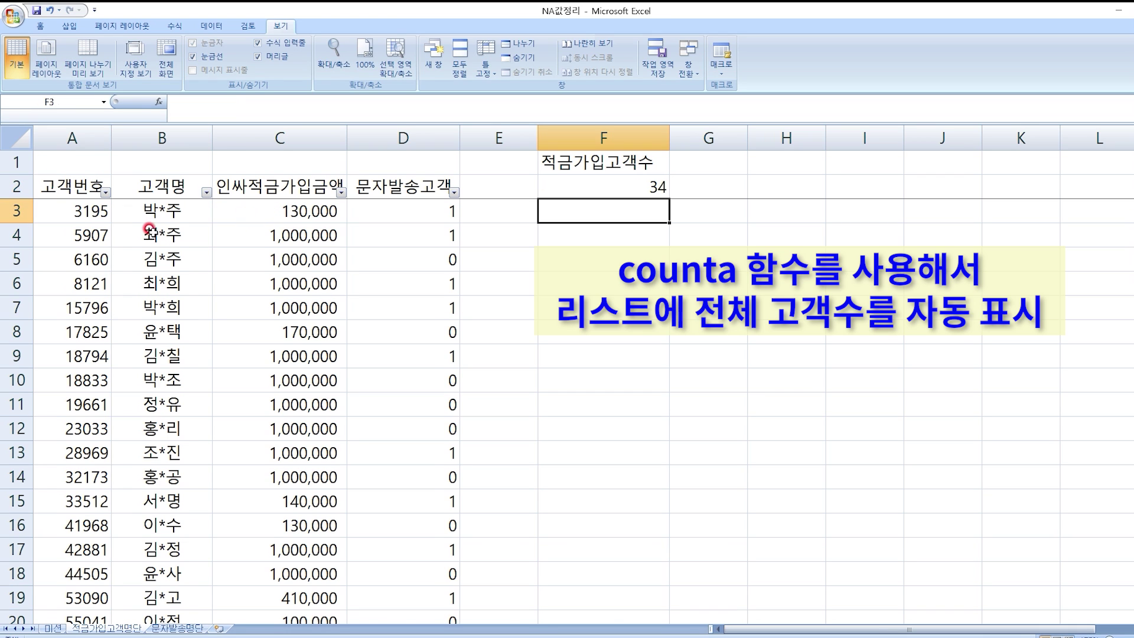
click(79, 209)
key(ctrl+shift+Down)
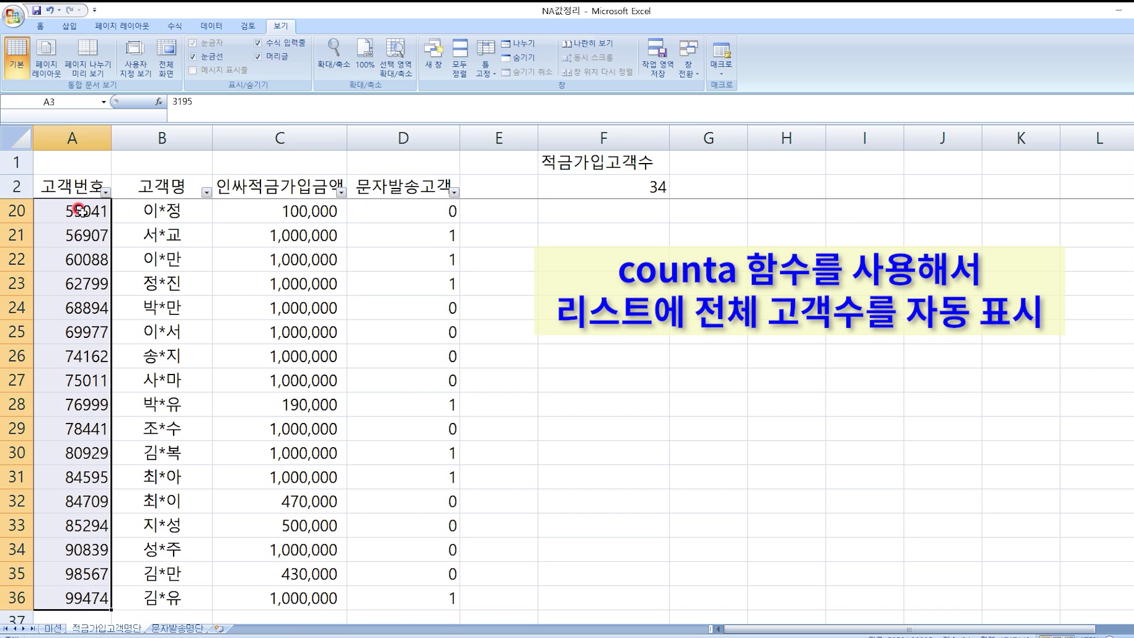
click(586, 189)
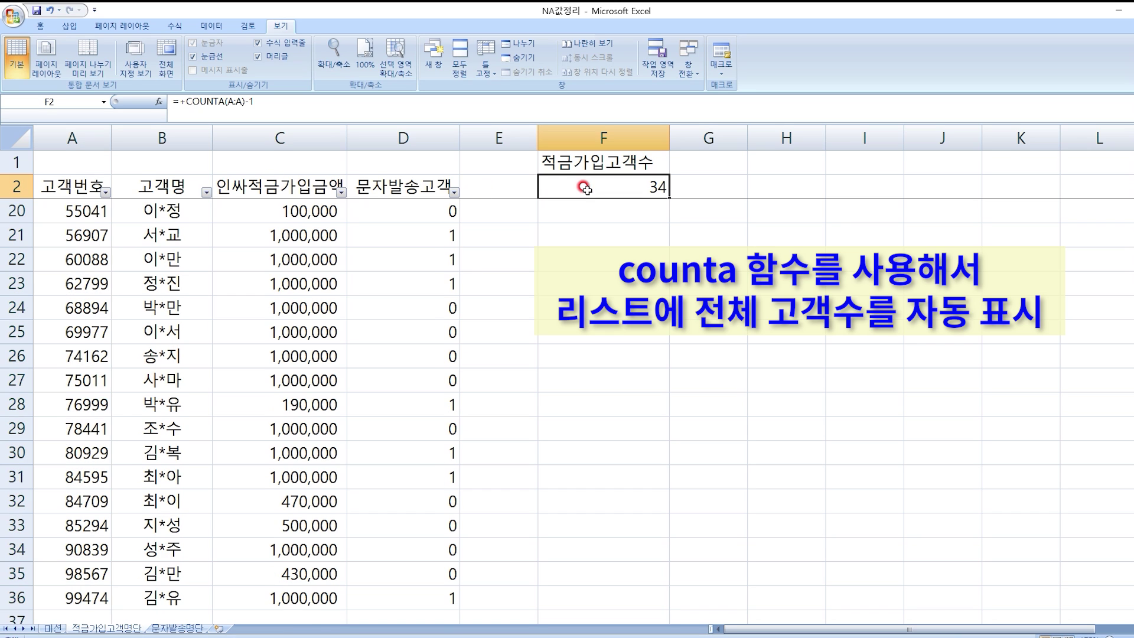
scroll(587, 190, up, 6)
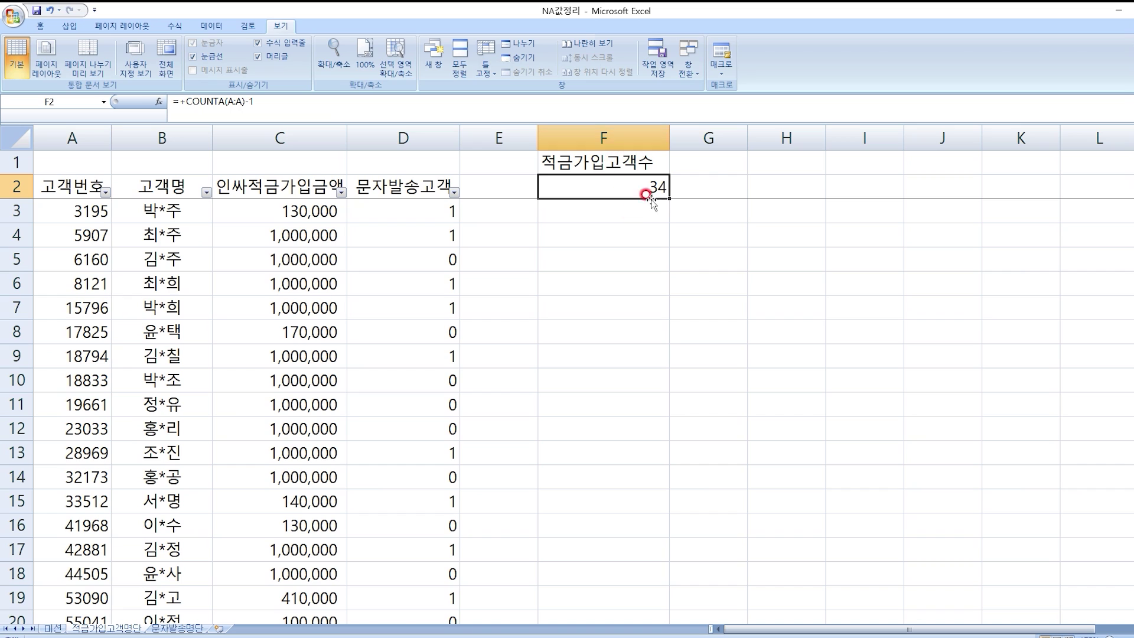
- Enter the heading 문자발송고객수 in G1
click(708, 163)
text(문문자발송고객)
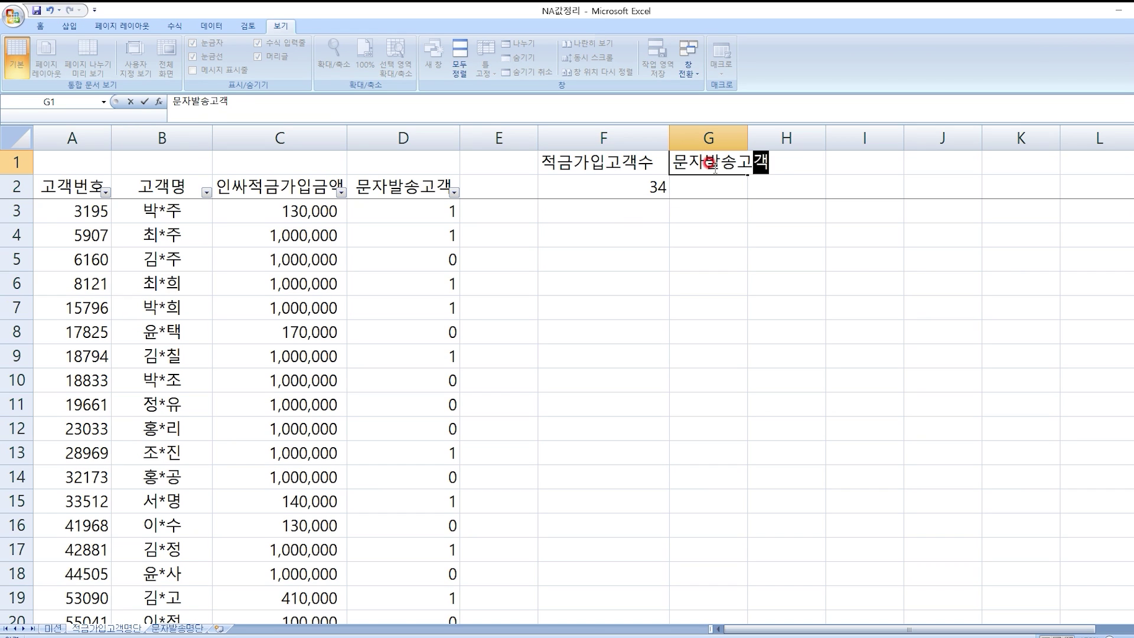
text(수)
key(Return)
- Total the 1 and 0 flags of column D in G2 with +sum(D:D) and select the cell again
scroll(443, 215, down, 9)
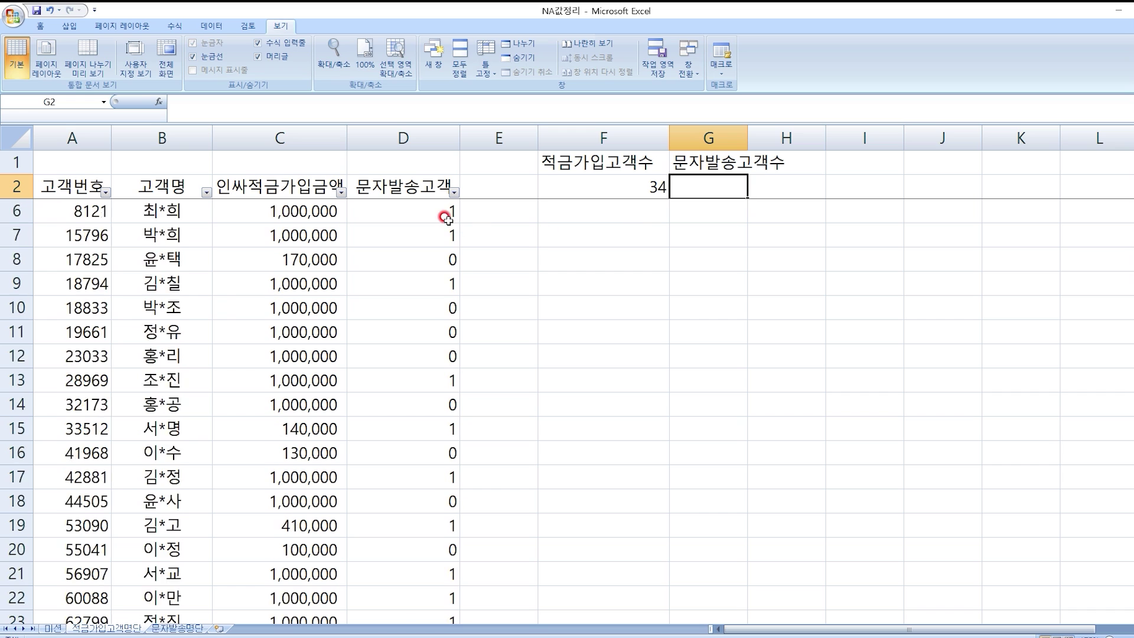
click(438, 298)
scroll(734, 202, up, 9)
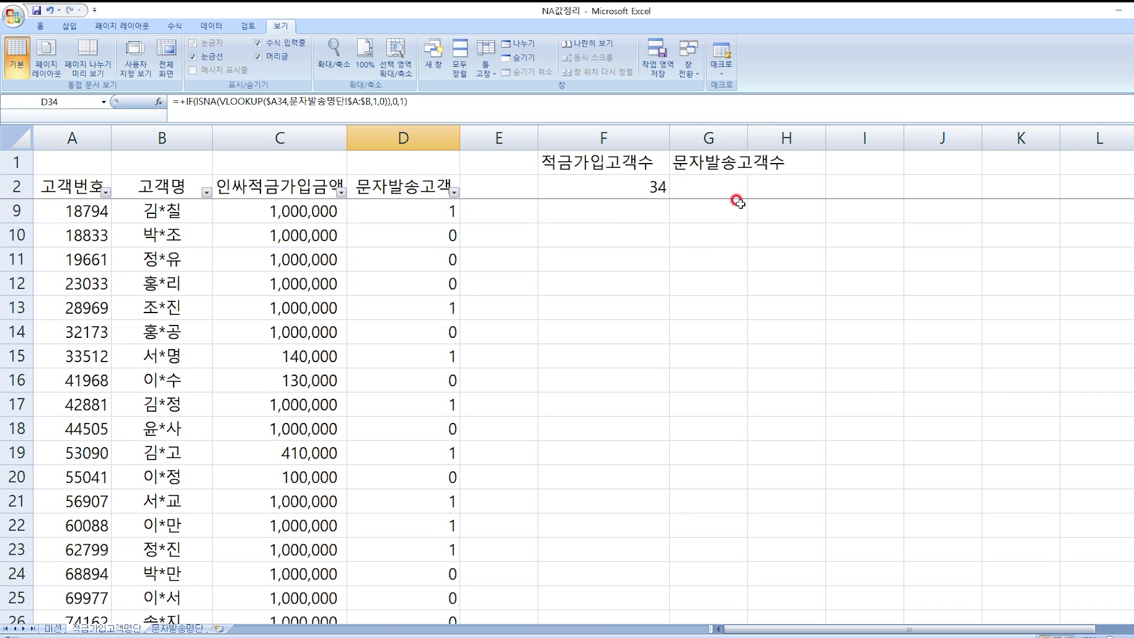
click(697, 183)
text(+sum()
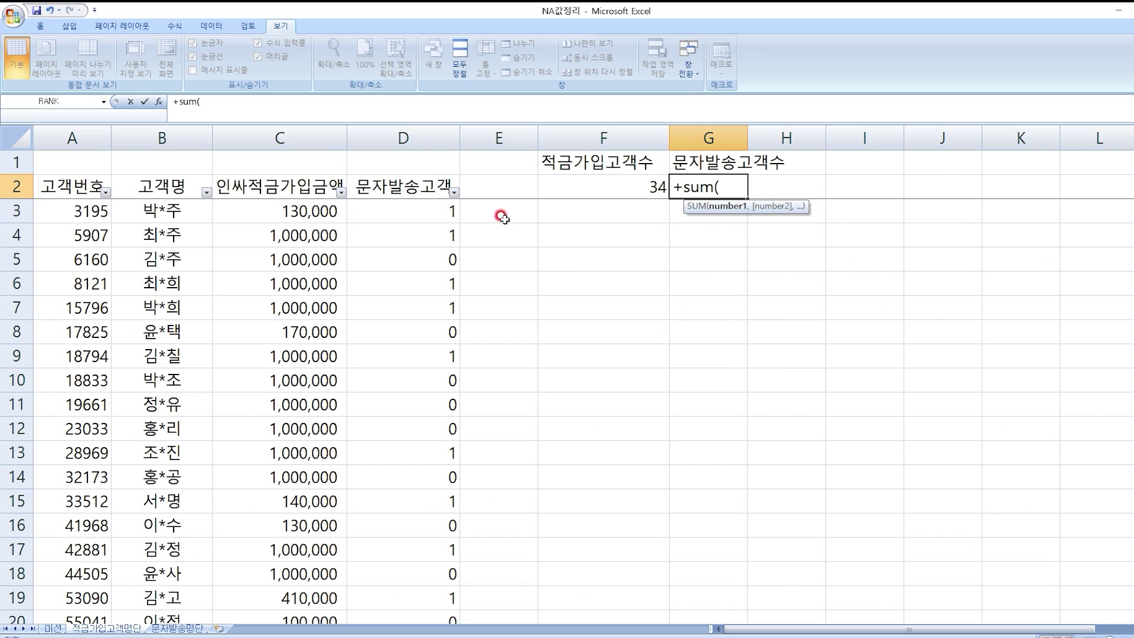
click(400, 131)
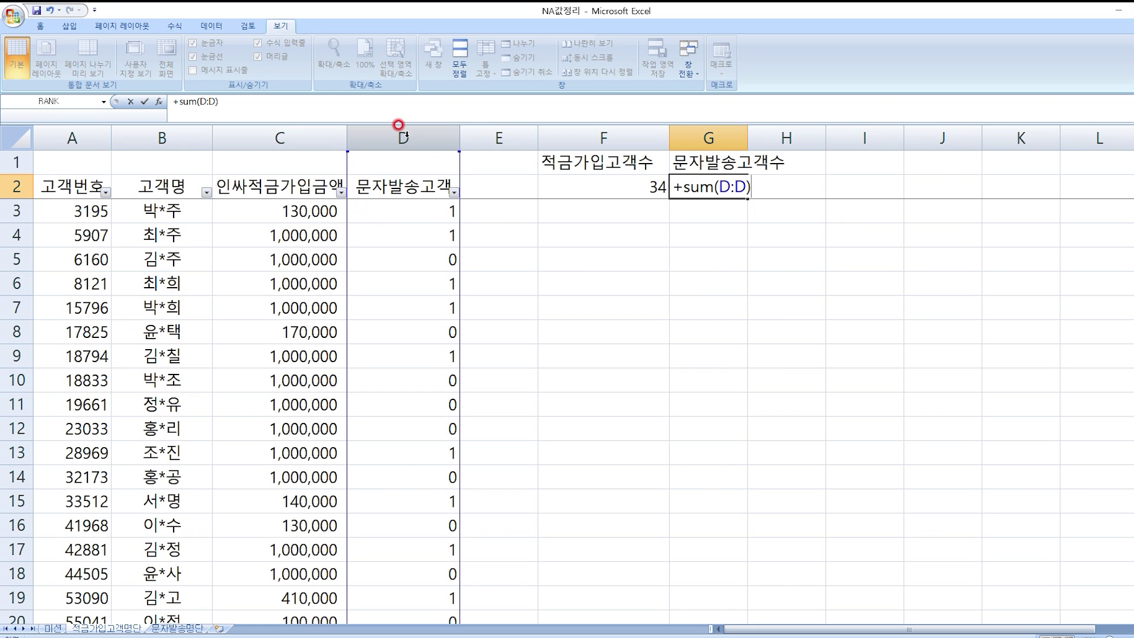
key(Return)
click(716, 183)
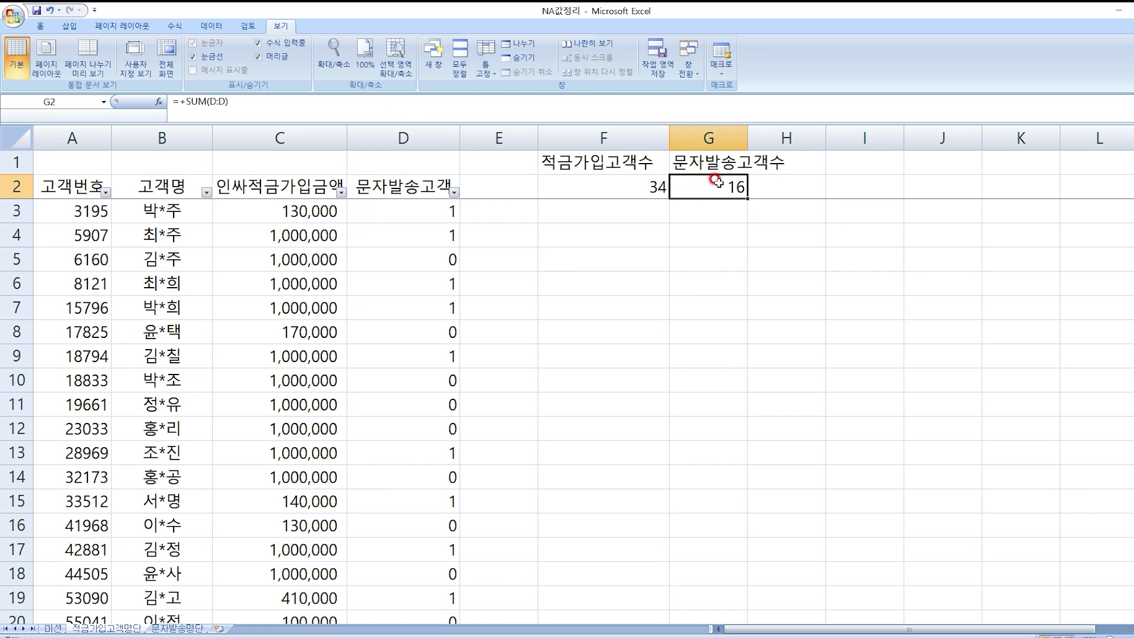
- Filter the 문자발송고객 column to the rows flagged 1 and look through them to check the total in G2
scroll(431, 290, down, 8)
scroll(431, 290, up, 5)
scroll(430, 291, up, 3)
click(455, 193)
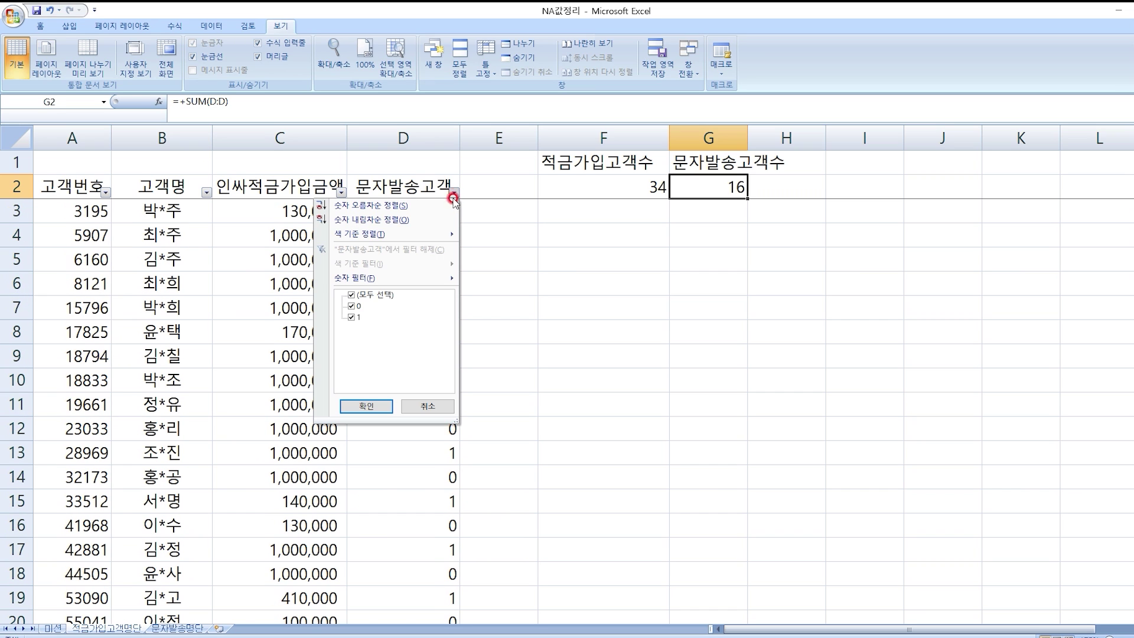
click(363, 294)
click(352, 317)
click(364, 407)
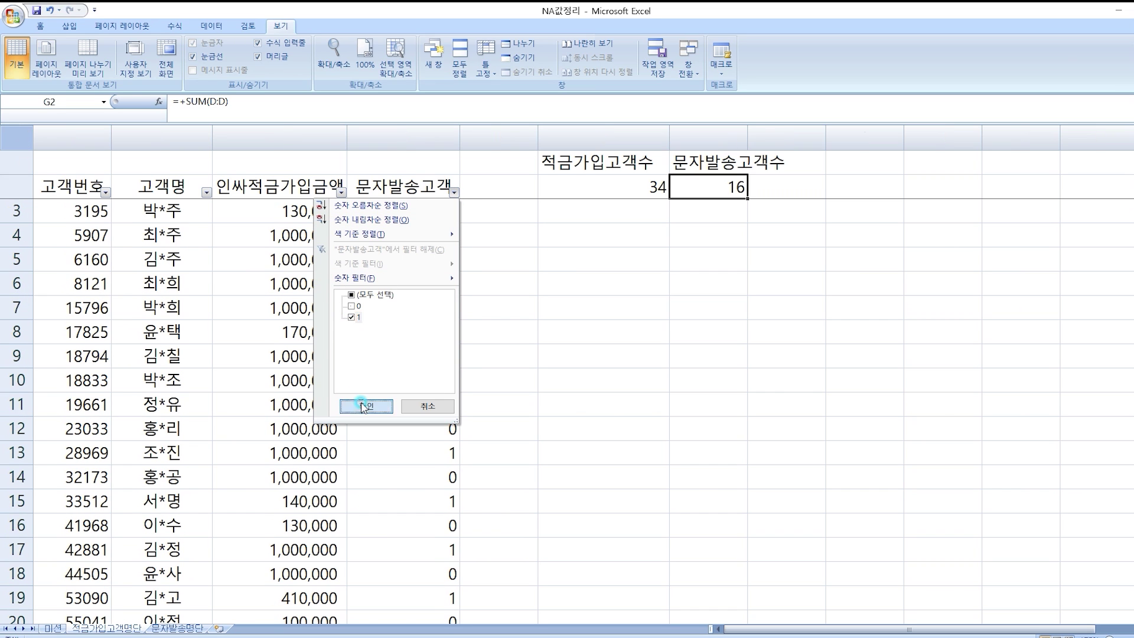
drag(438, 213, 447, 569)
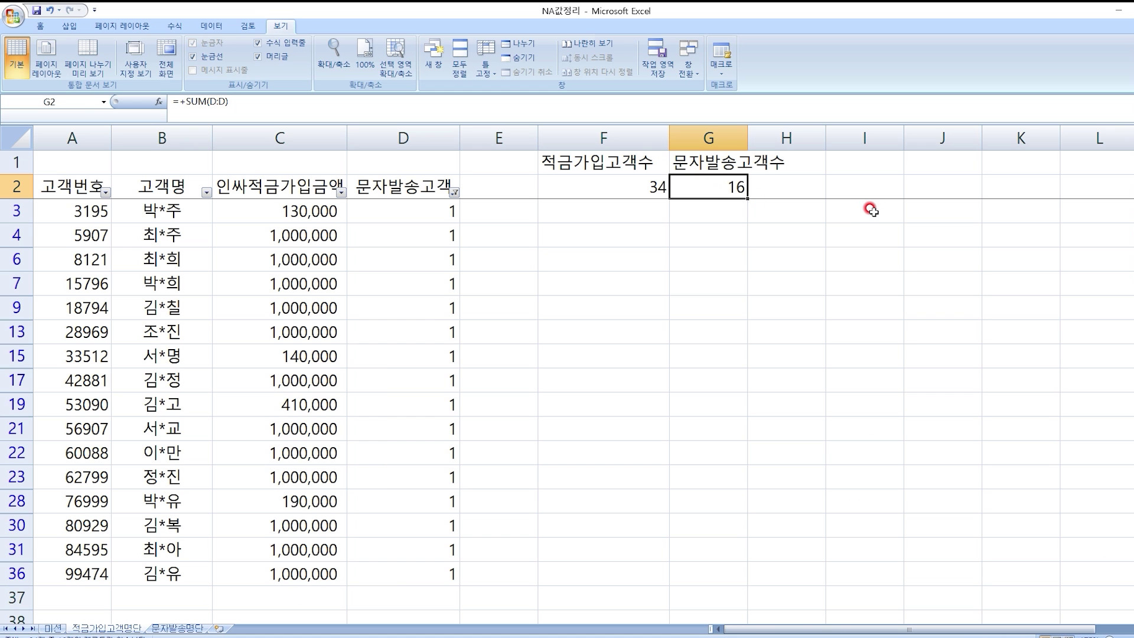
- Show all values of the 문자발송고객 column again in the filtered list
click(454, 191)
click(361, 301)
click(366, 407)
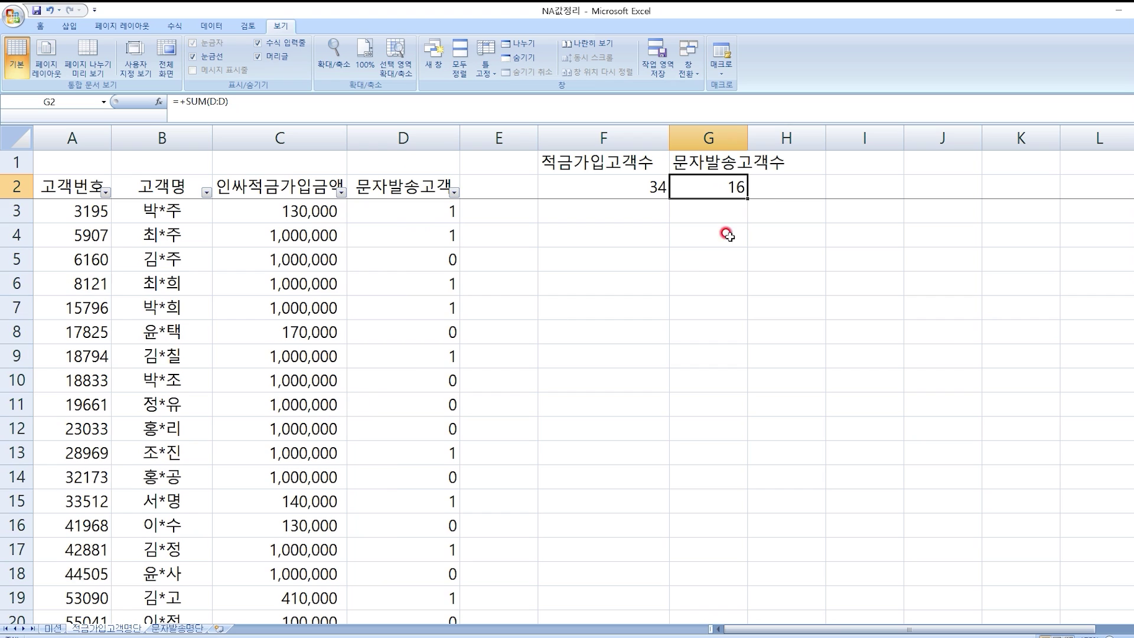
- Widen column G to fit its heading and enter the heading 적금가입고객중 문자받았던고객비율 in H1
click(786, 196)
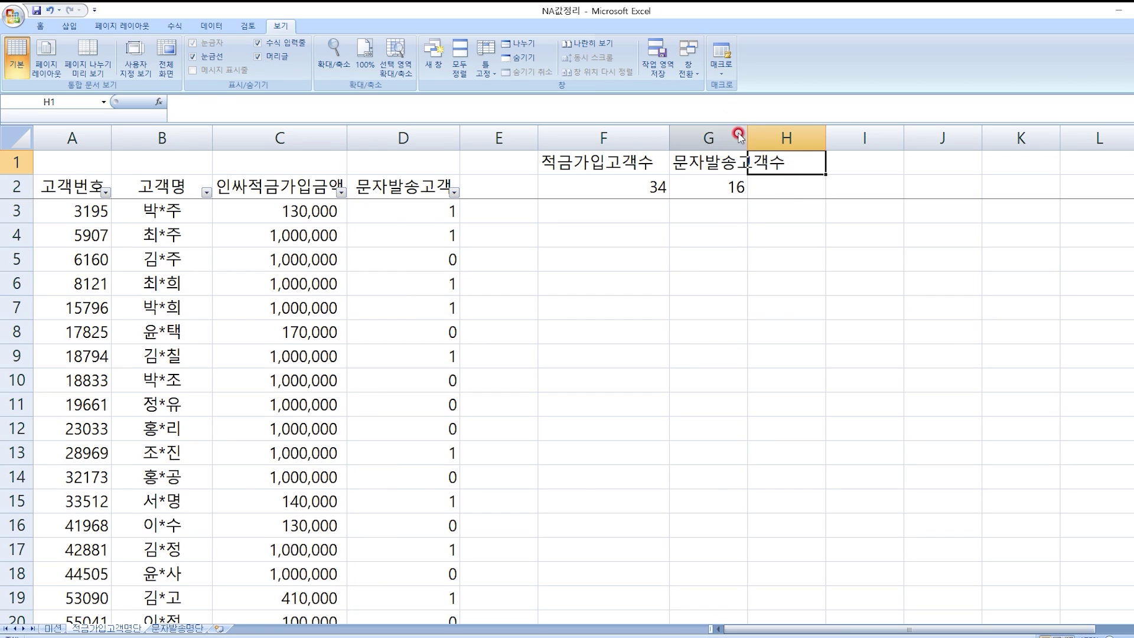
drag(747, 138, 795, 138)
click(839, 155)
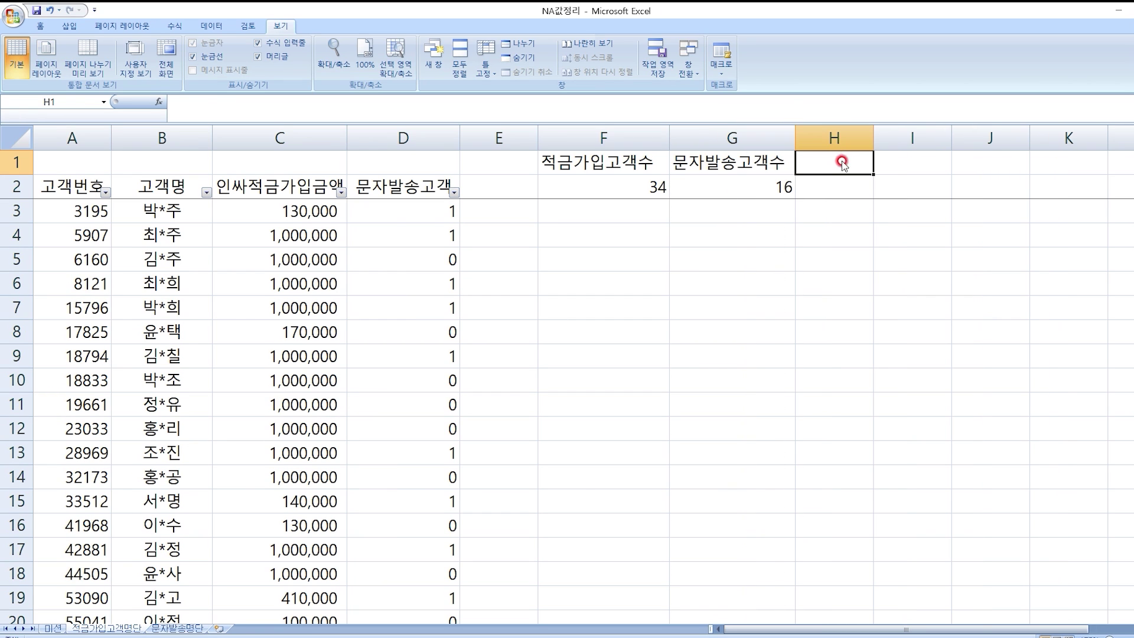
text(적금)
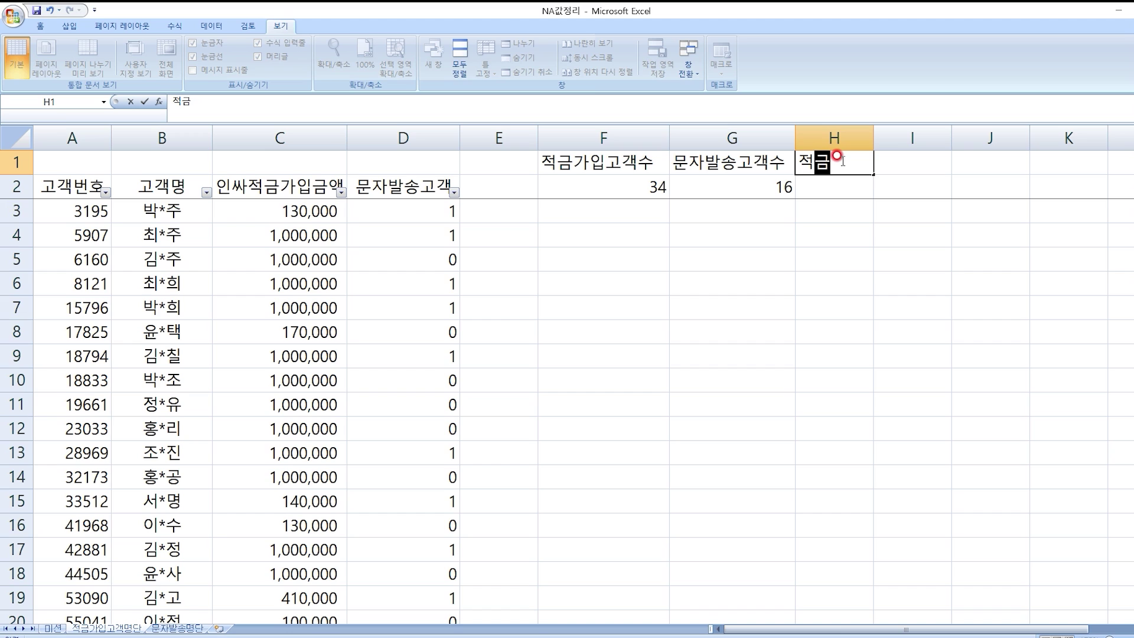
text(가입고개)
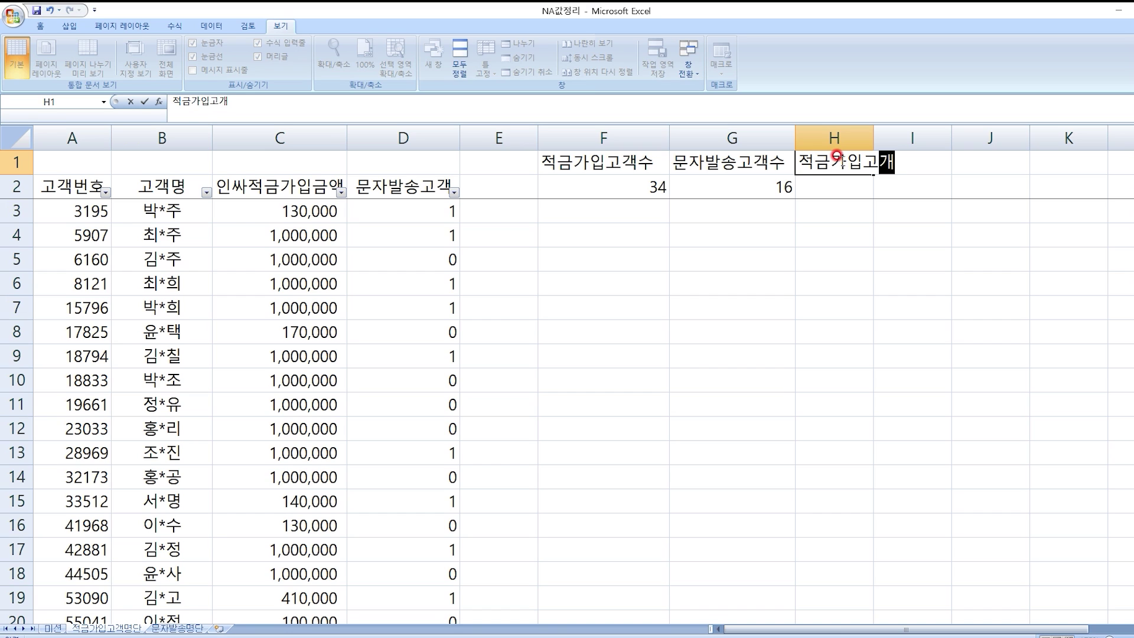
text(ㄱ중 문자받ㅇ)
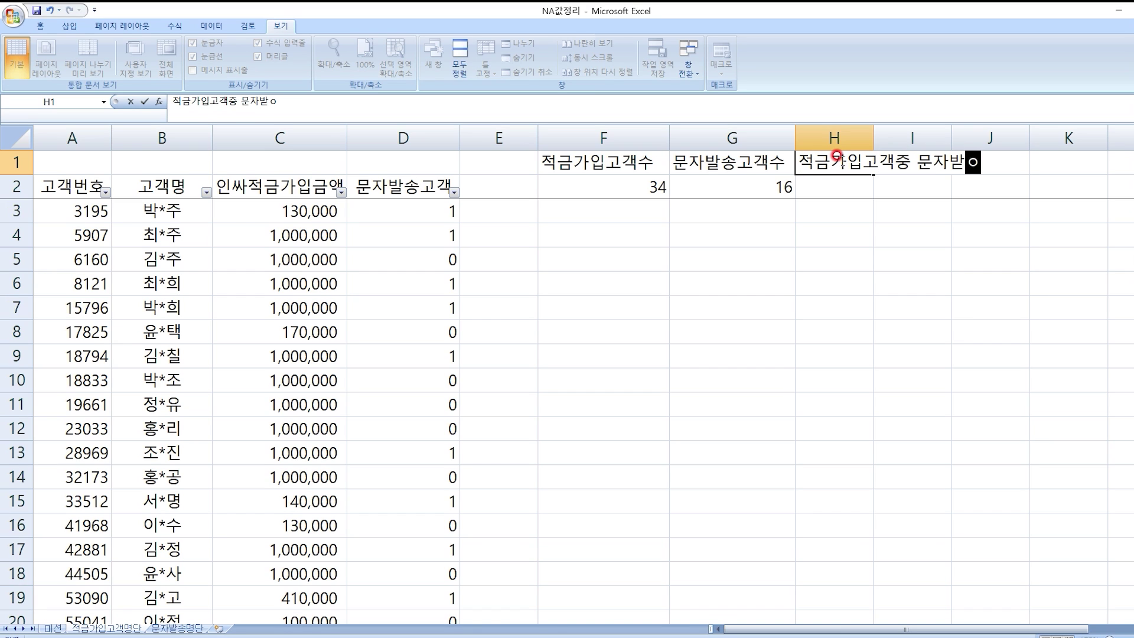
text(ㅏㅆ)
text(던고객비)
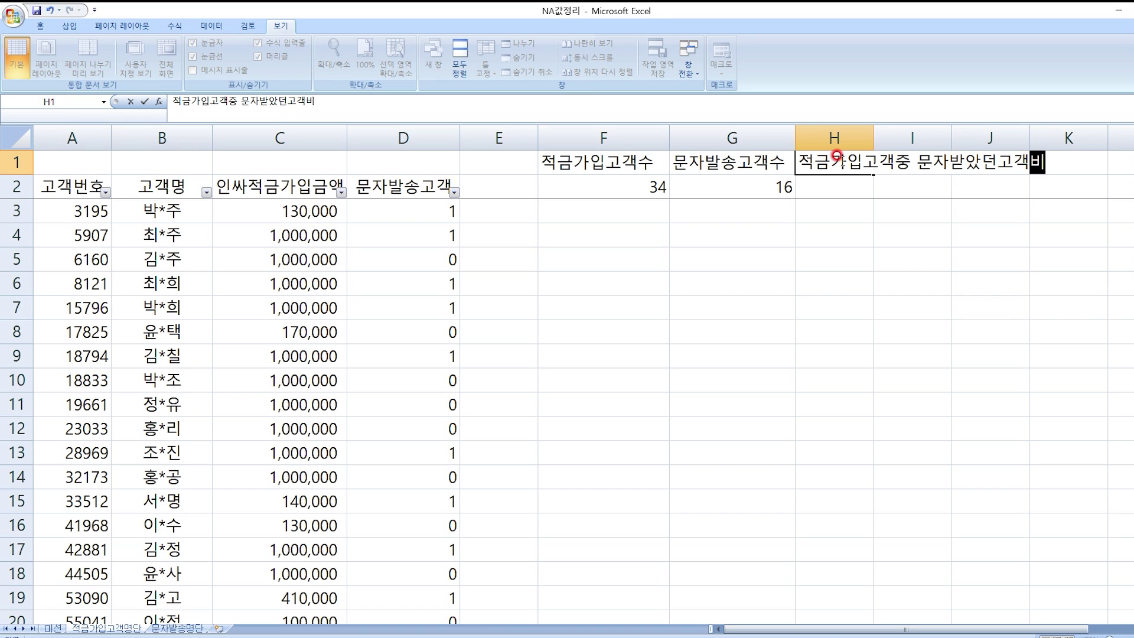
text(ㅇㅠㄹ)
key(Return)
- Calculate the ratio in H2 with +G2/F2 and select the cell again
text(+)
key(Left)
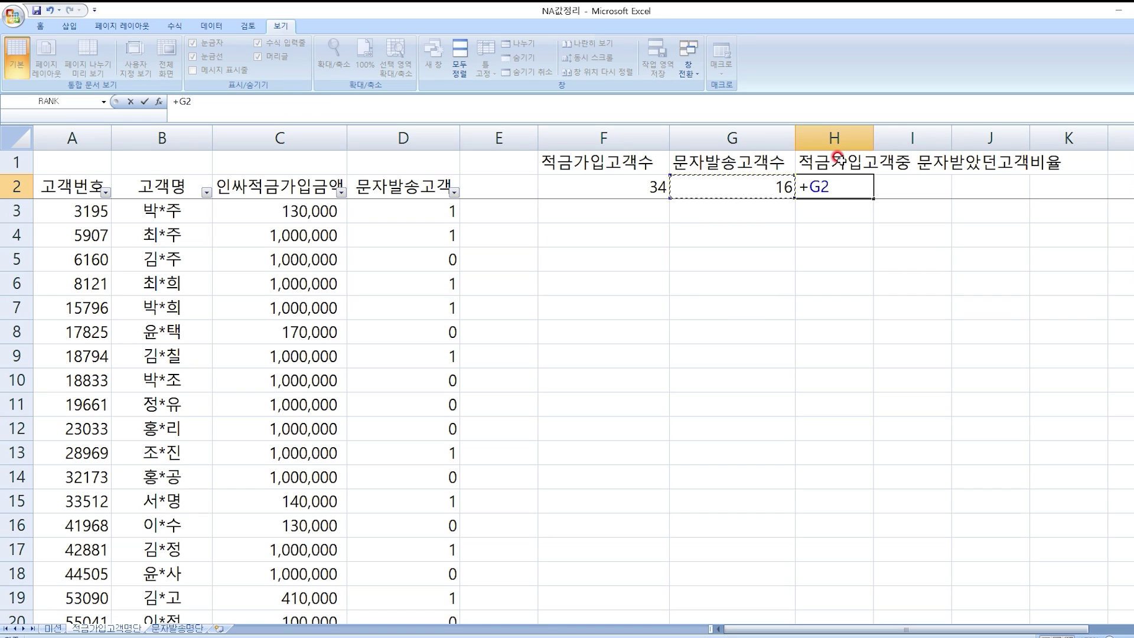
text(/)
key(Left)
key(Left)
key(Return)
key(Up)
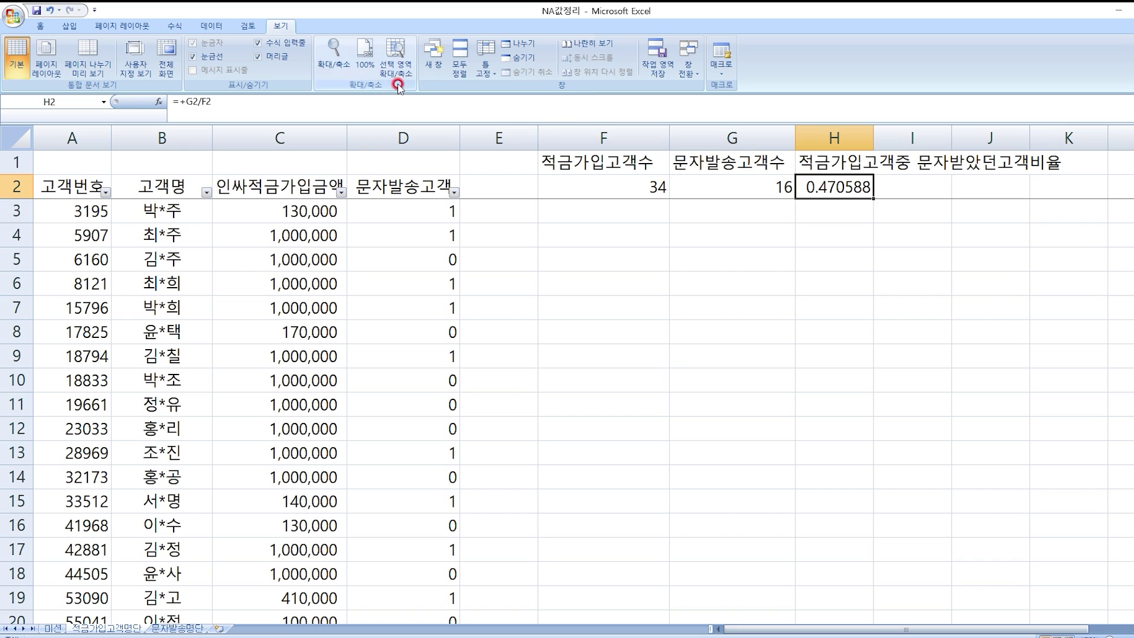
- Format the ratio in H2 as a percentage with two decimal places
scroll(398, 87, up, 6)
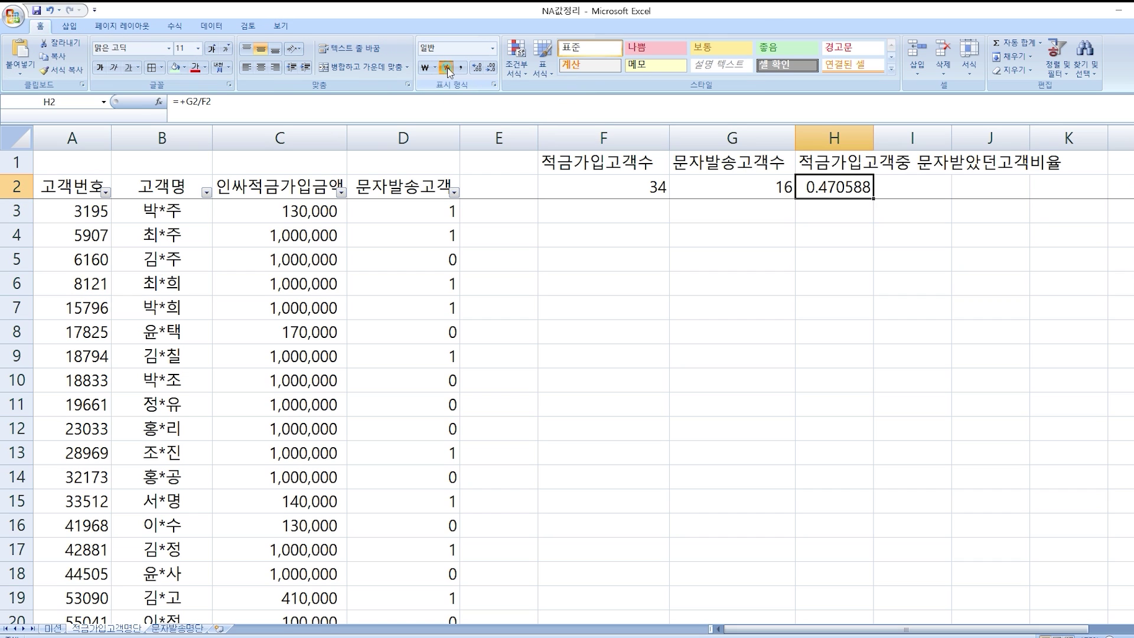
click(447, 70)
click(478, 69)
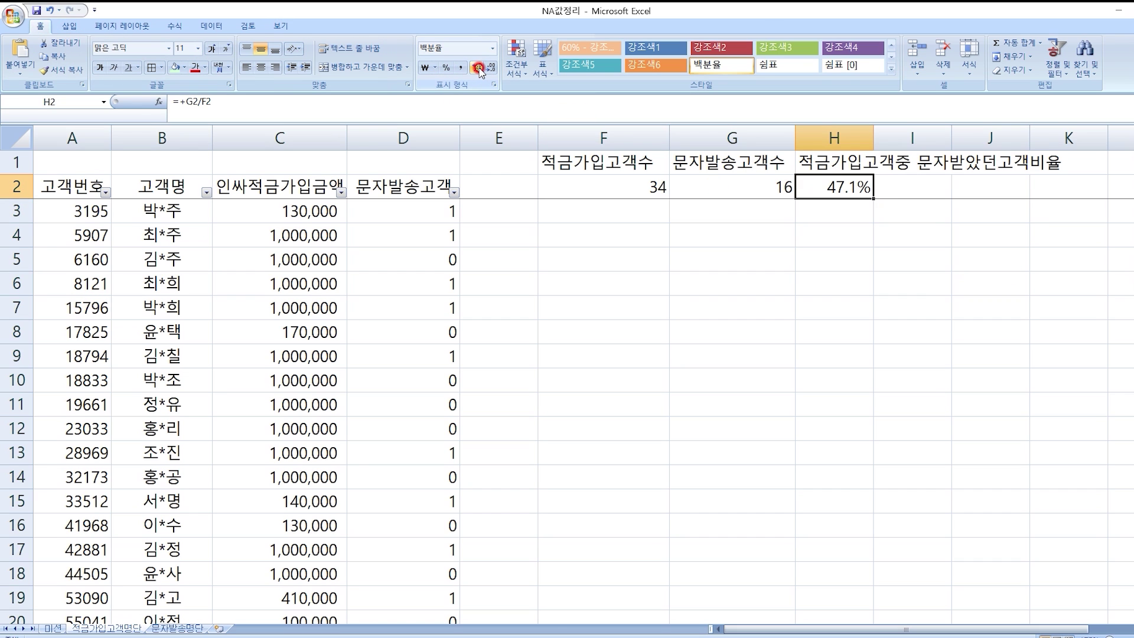
click(479, 69)
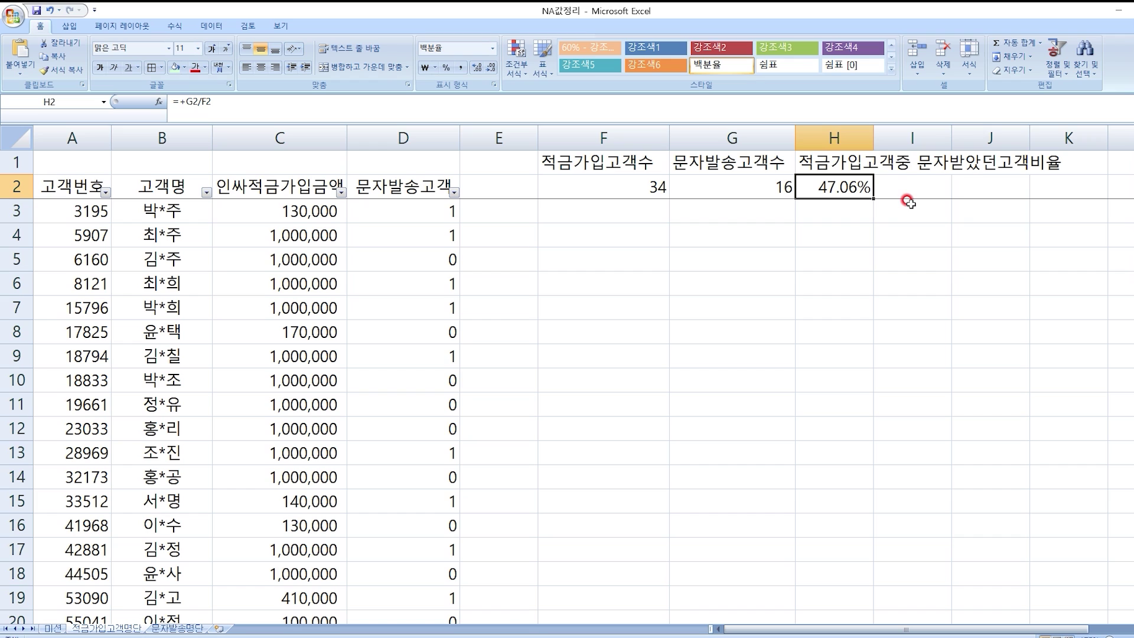
- Review the customer count in F2, the text recipient total in G2 and the ratio in H2
click(577, 192)
drag(579, 192, 644, 187)
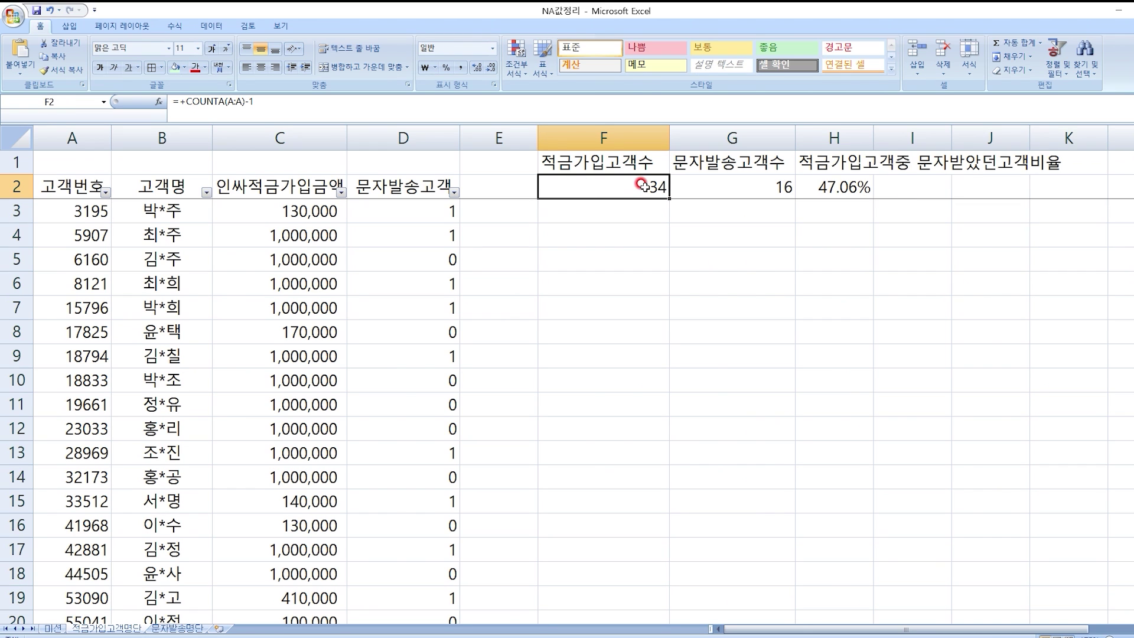
click(813, 183)
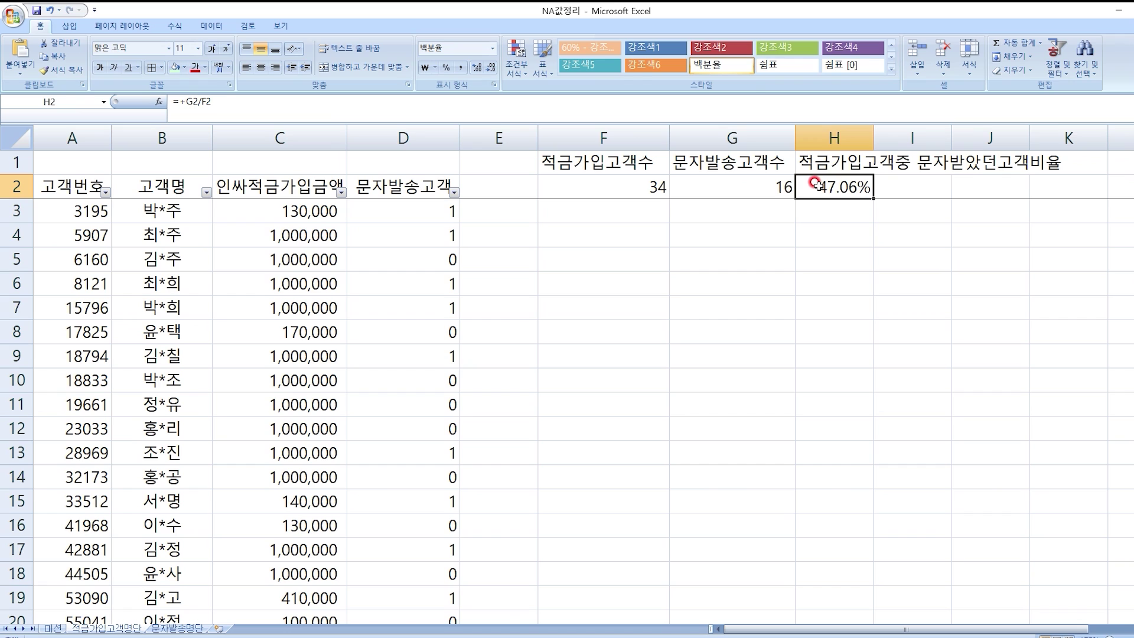
click(780, 185)
click(644, 187)
click(752, 188)
click(635, 190)
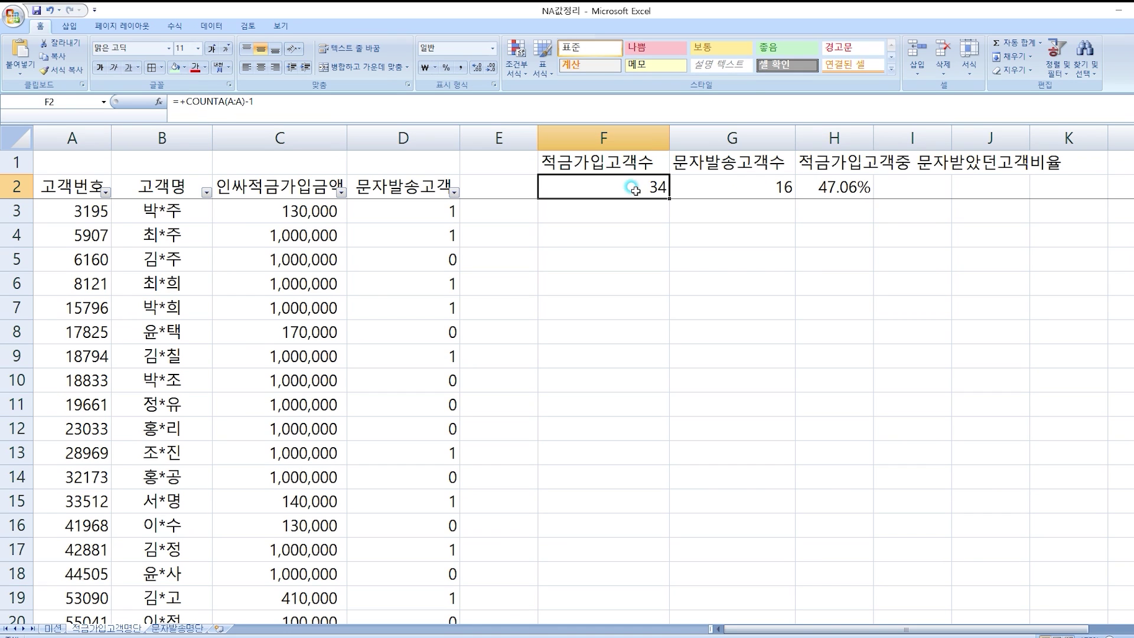
click(726, 185)
click(633, 184)
click(864, 185)
- Read the 미션1 and 미션2 tasks on the 미션 sheet
click(54, 627)
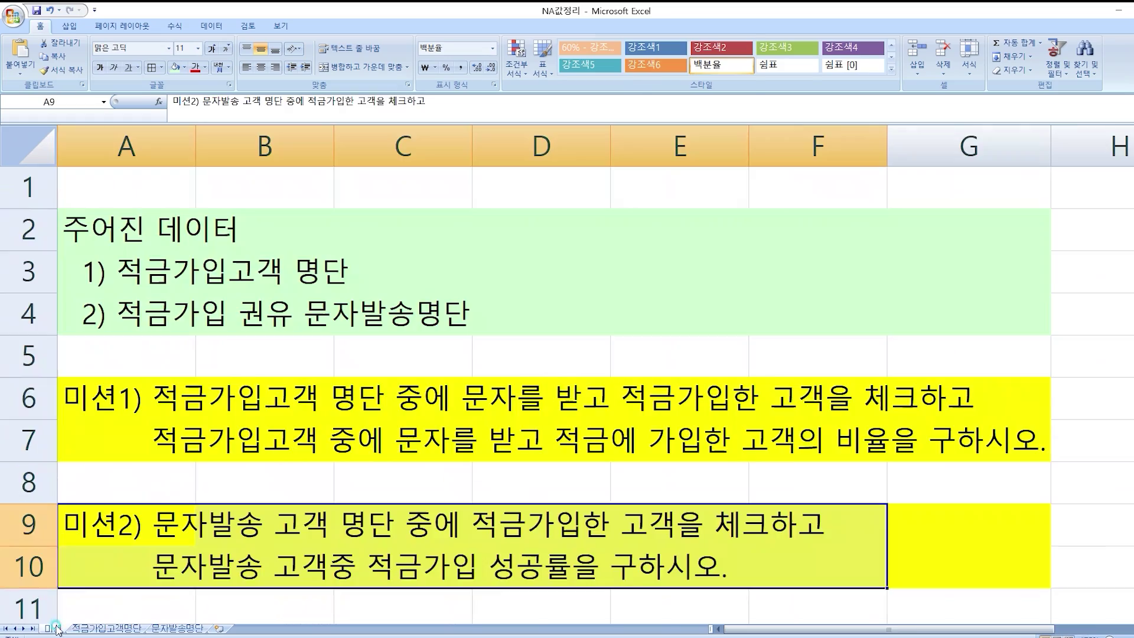
drag(153, 406, 939, 439)
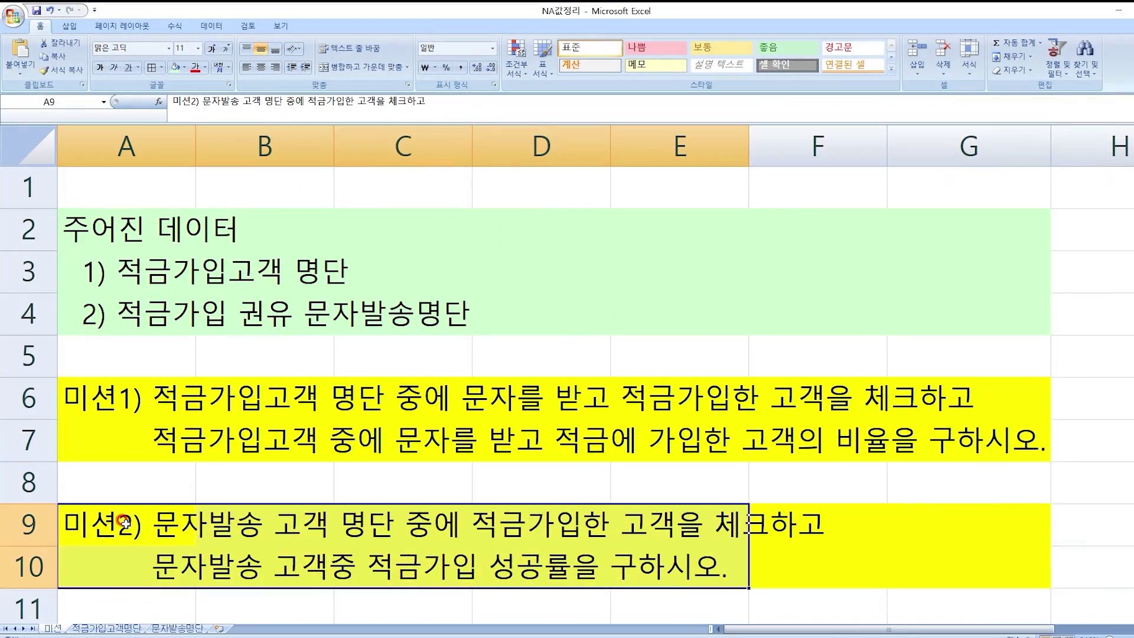
drag(124, 523, 806, 577)
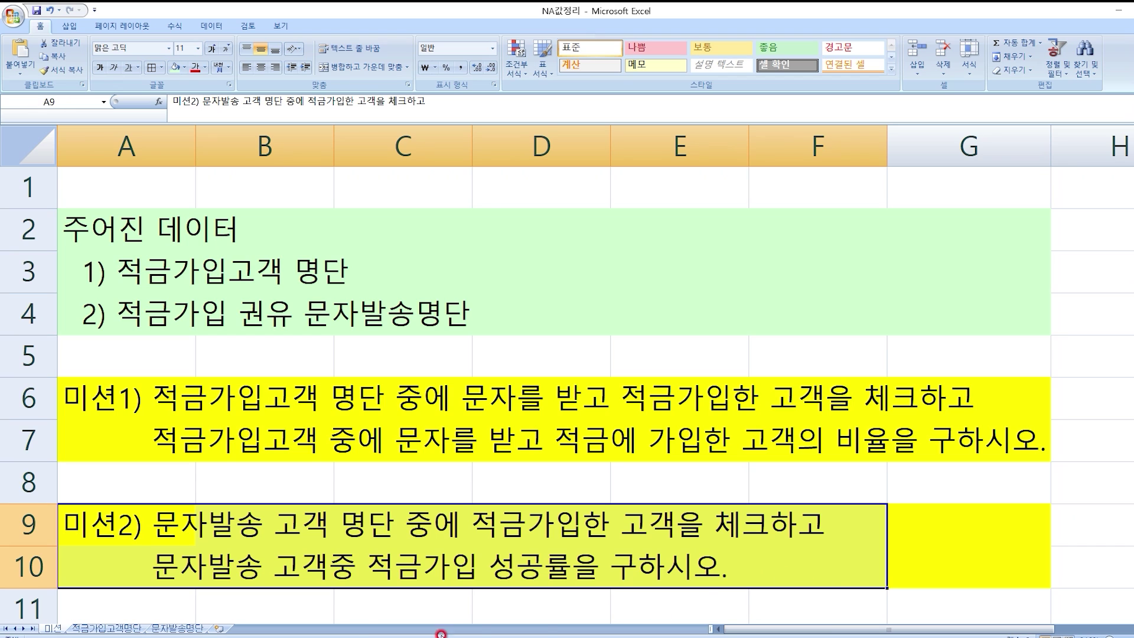
- Enter the heading 적금가입고객 in C1 of the 문자발송명단 sheet
click(184, 631)
click(329, 217)
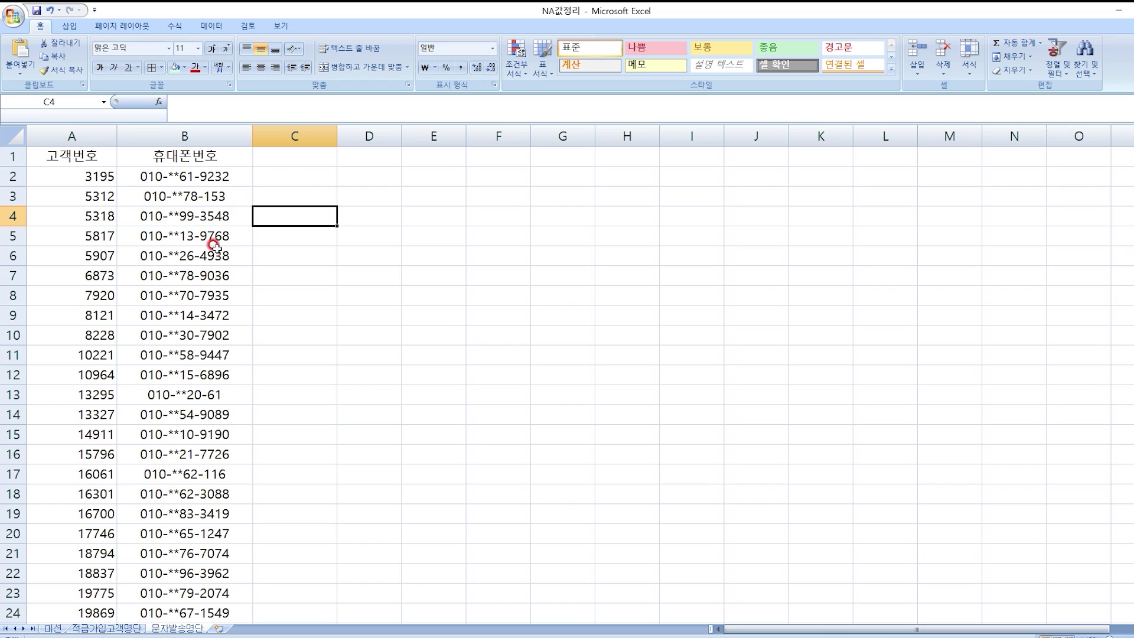
click(296, 155)
text(저)
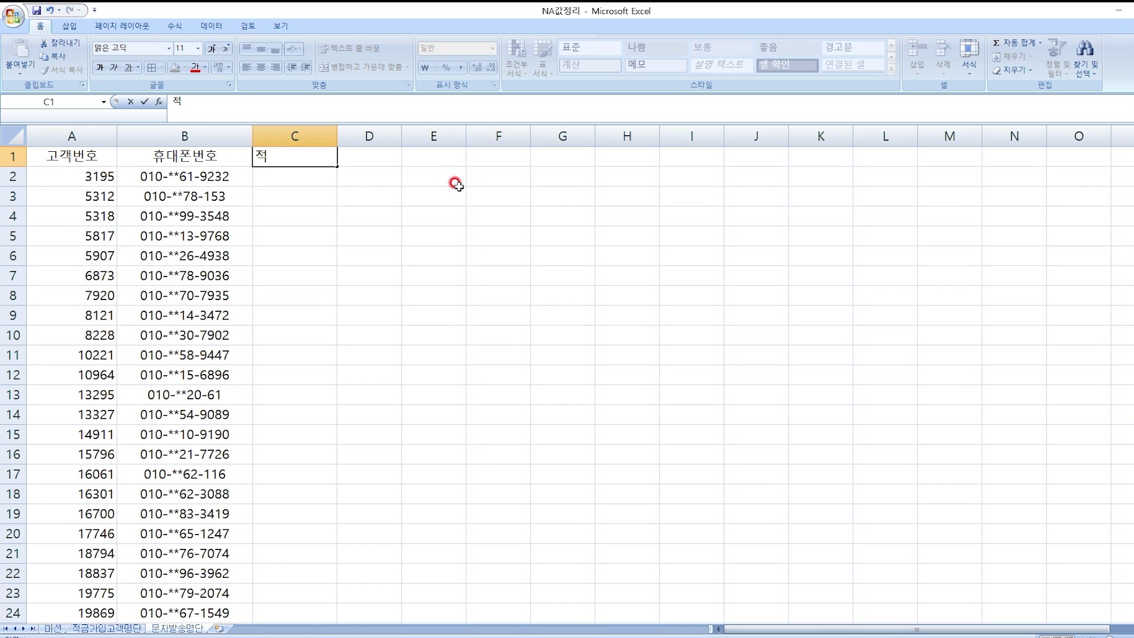
text(금가입고객)
key(Return)
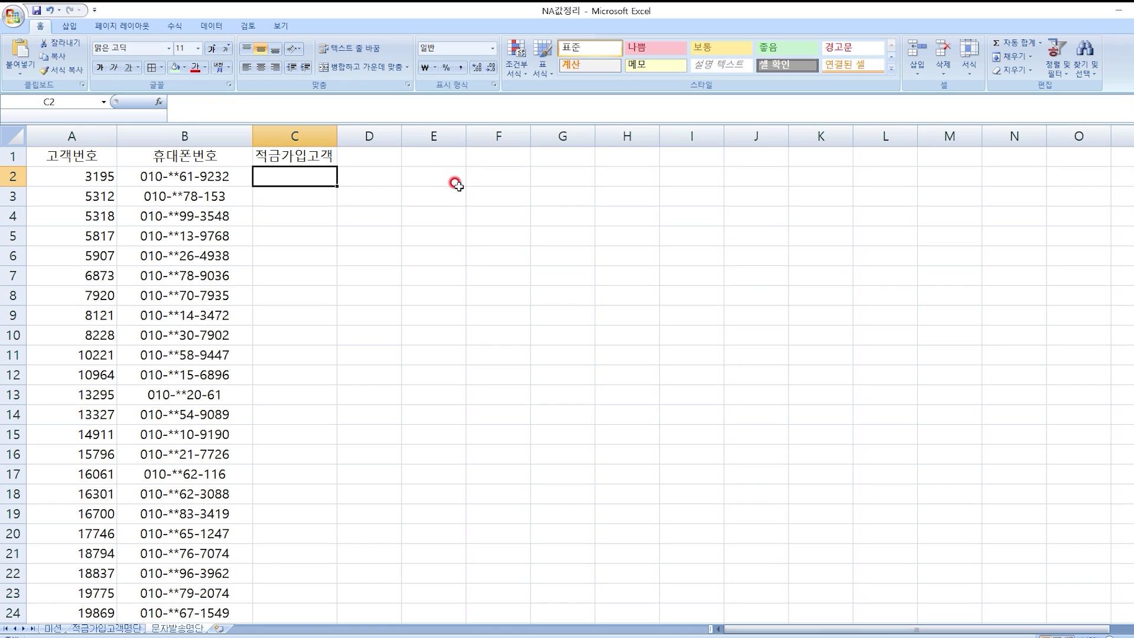
- Compare the 적금가입고객명단 sheet with the 문자발송명단 sheet and look through the text recipient list
click(101, 631)
click(454, 250)
click(192, 628)
click(89, 628)
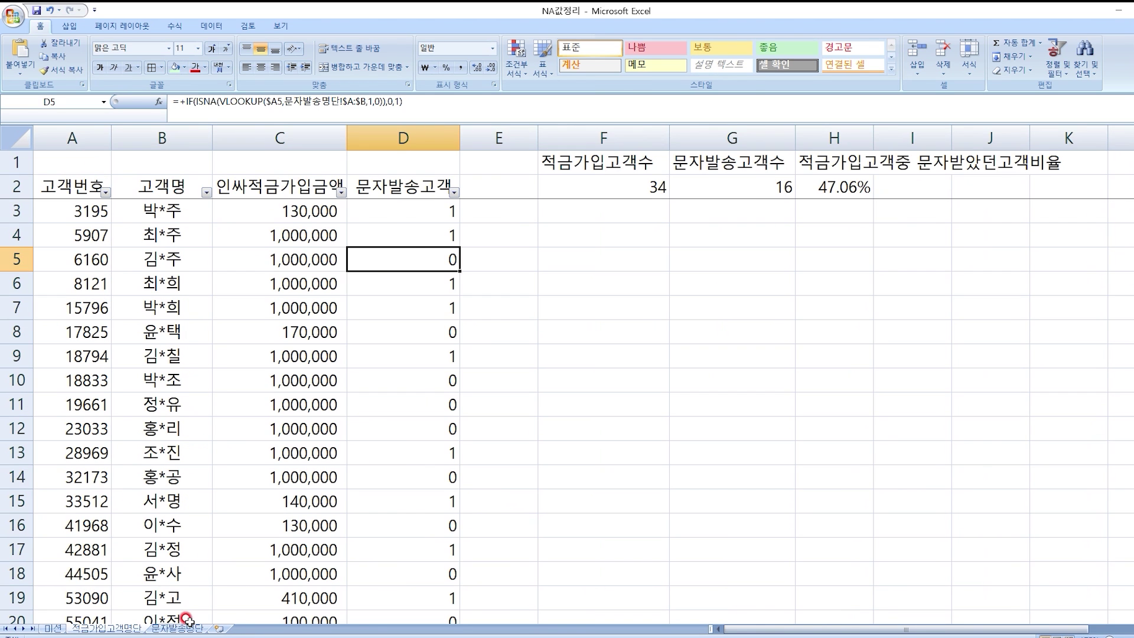
click(188, 625)
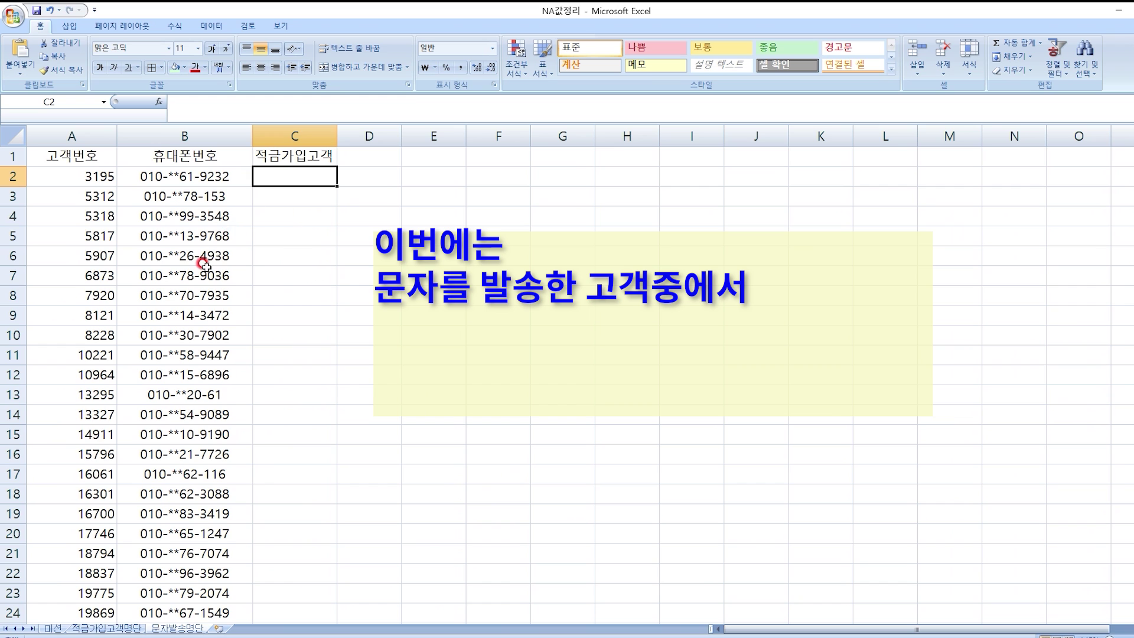
scroll(204, 264, down, 20)
scroll(203, 264, up, 20)
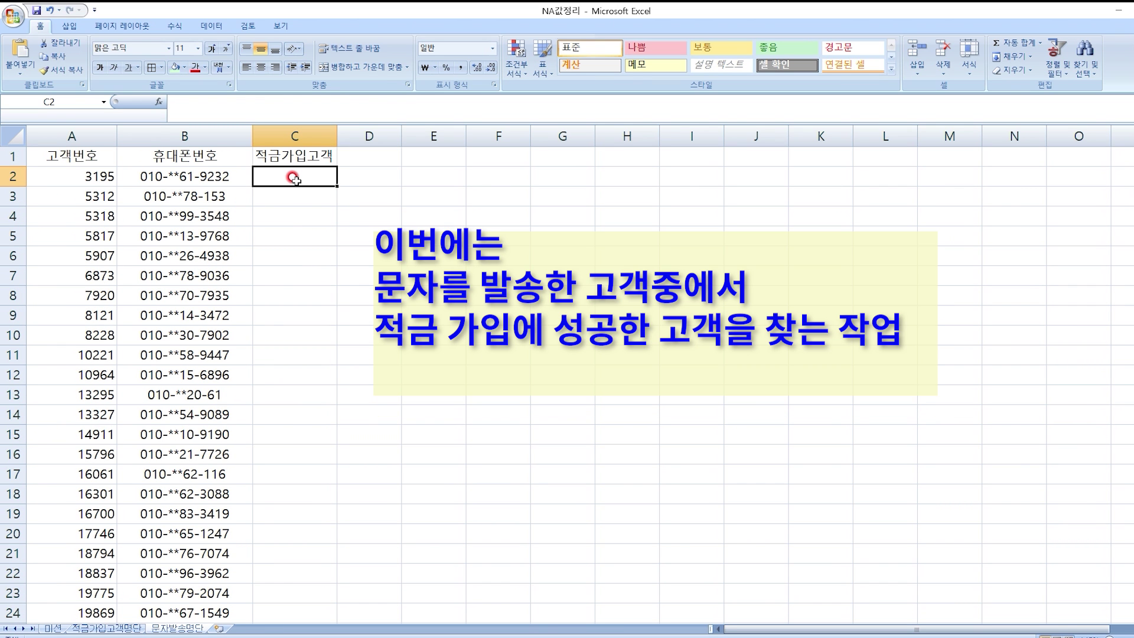
- Start a VLOOKUP formula in C2 of 문자발송명단 with the customer number $A2 as lookup value
text(+v)
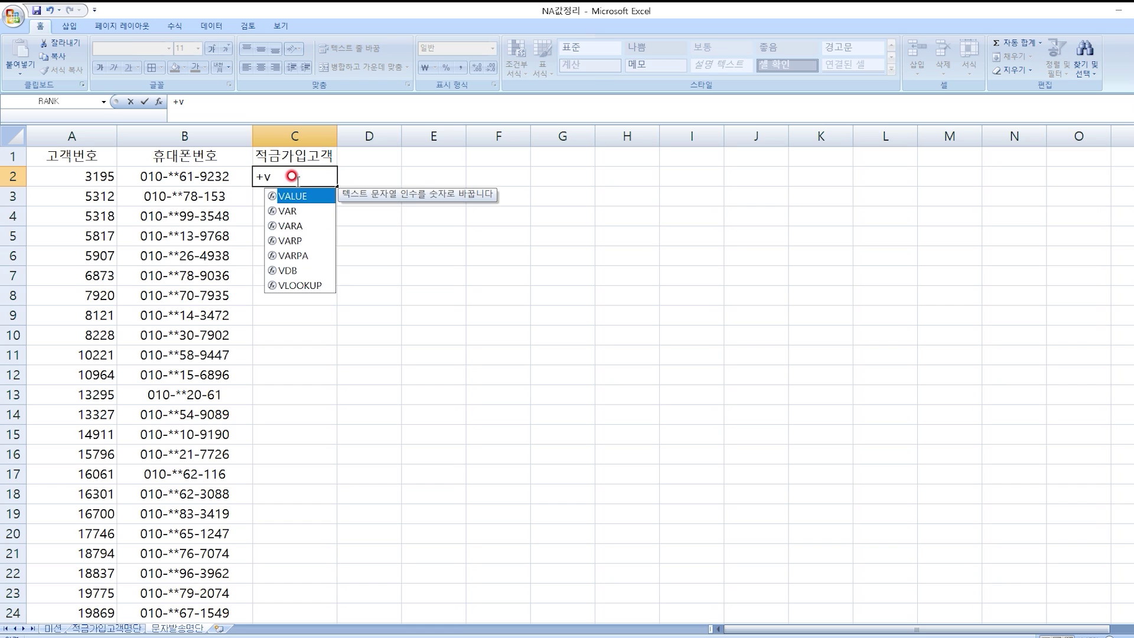
text(lookup()
key(Left)
key(Left)
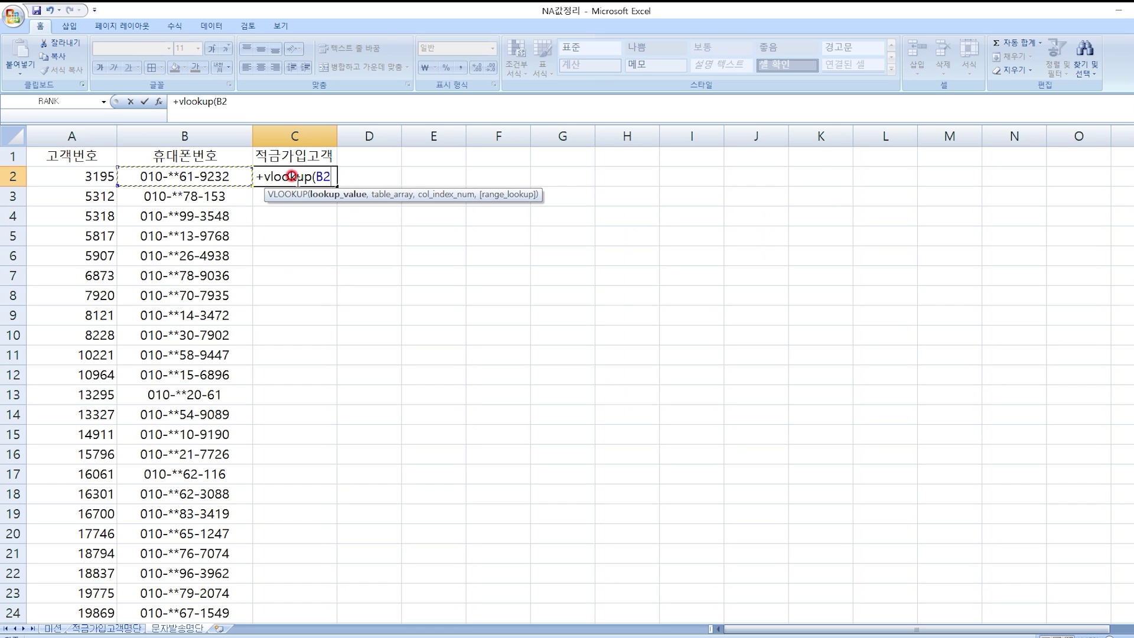
key(F4)
key(F4)
key(F4)
key(F4)
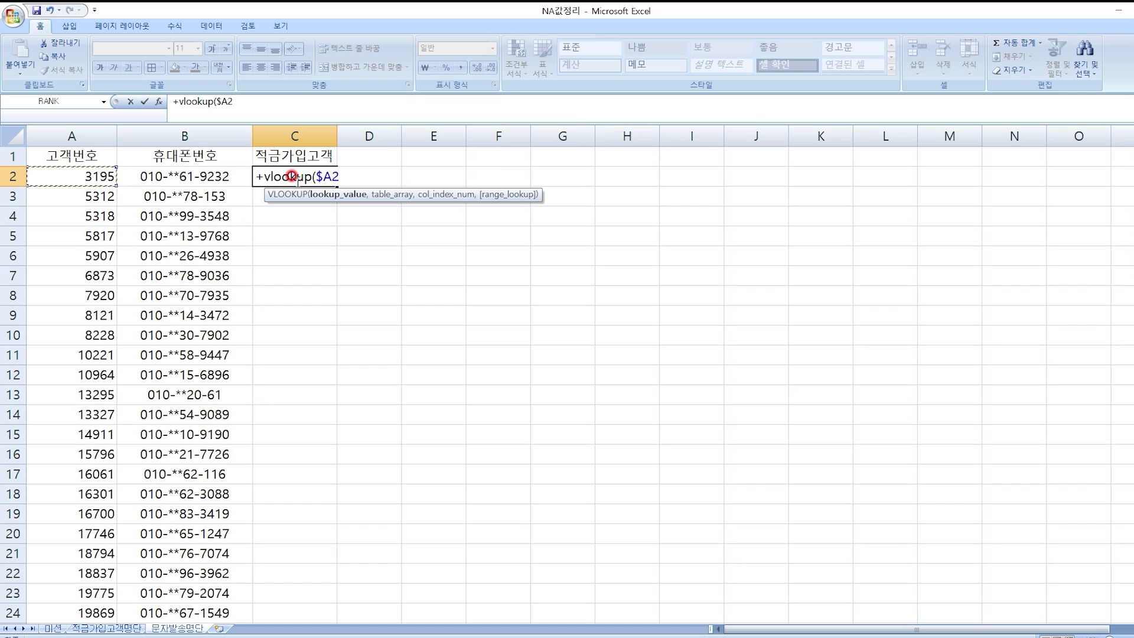
text(,)
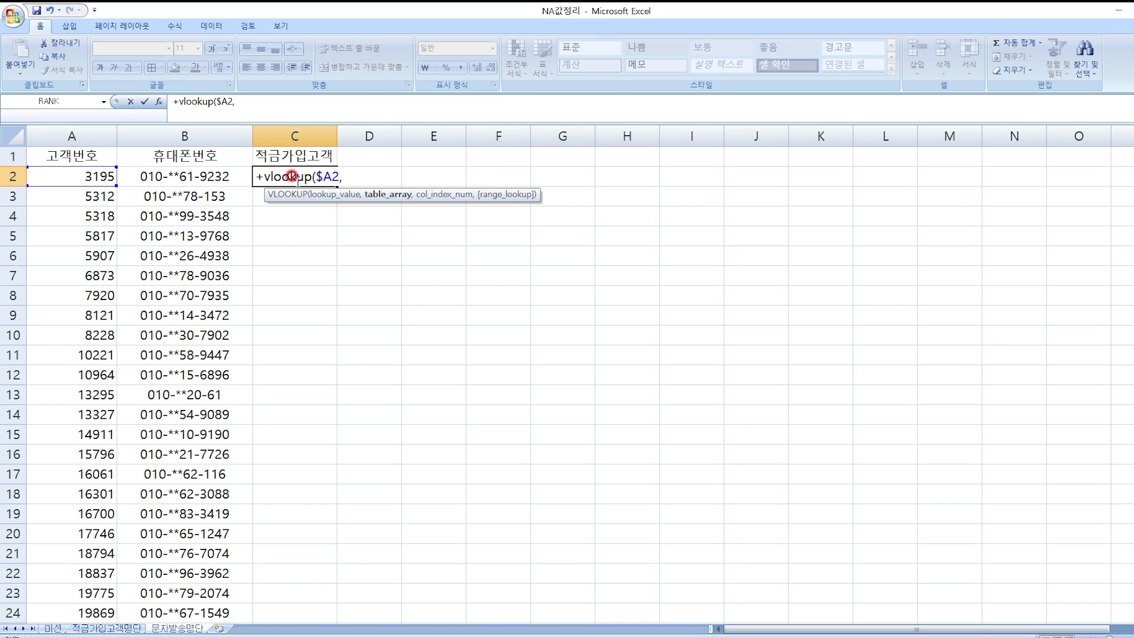
- Complete the C2 VLOOKUP with the table 적금가입고객명단!$A:$D, column index 3 and exact match 0
click(115, 629)
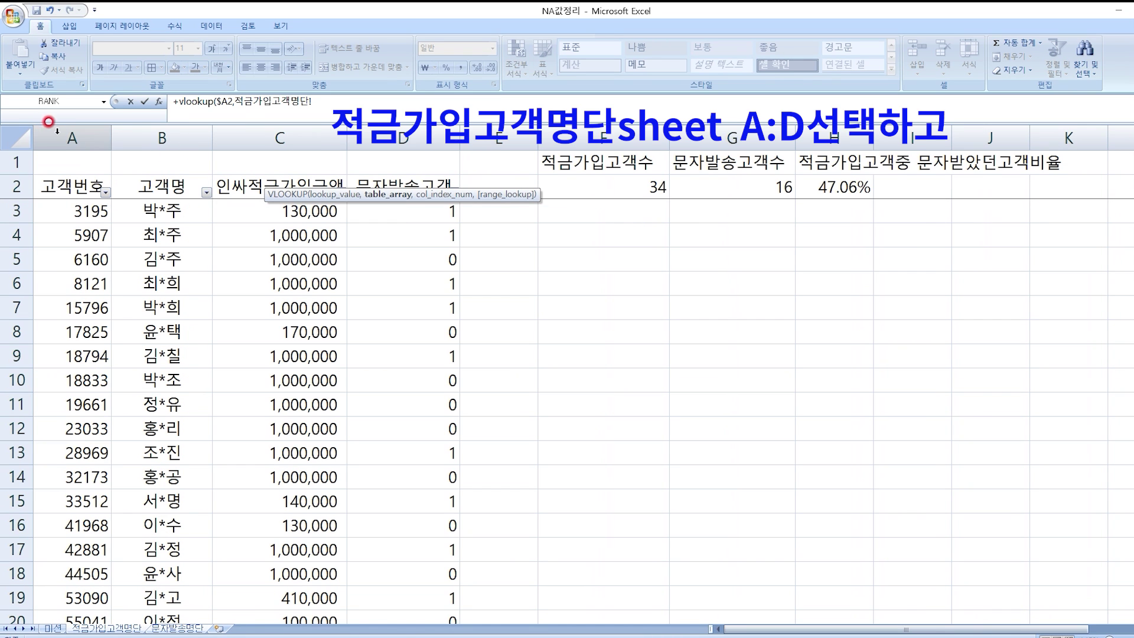
drag(58, 131, 396, 153)
key(F4)
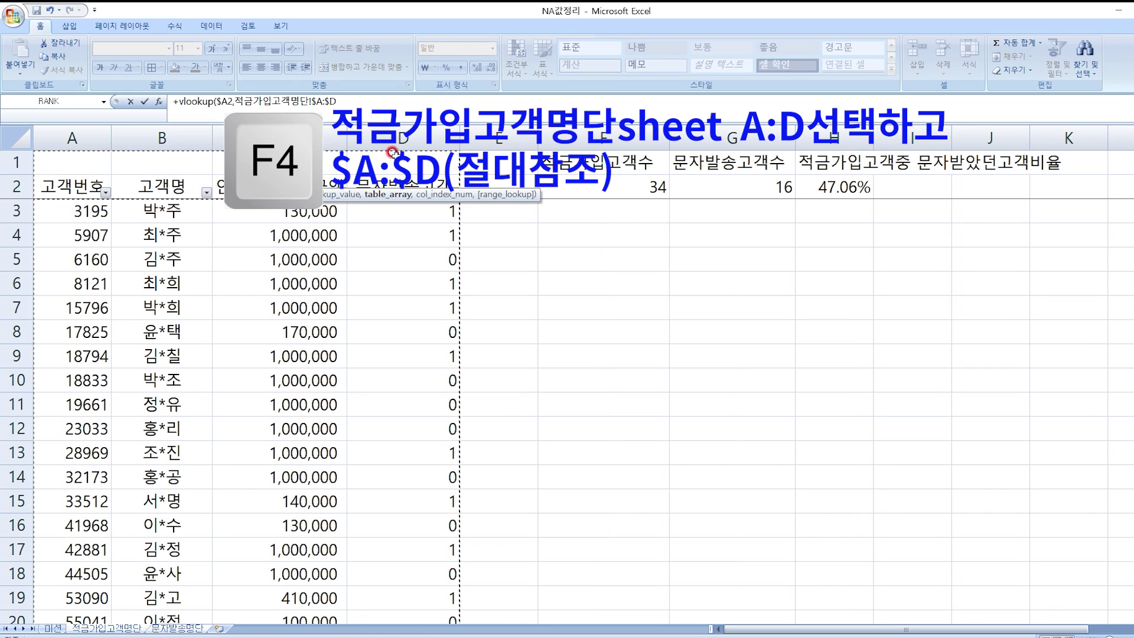
text(,)
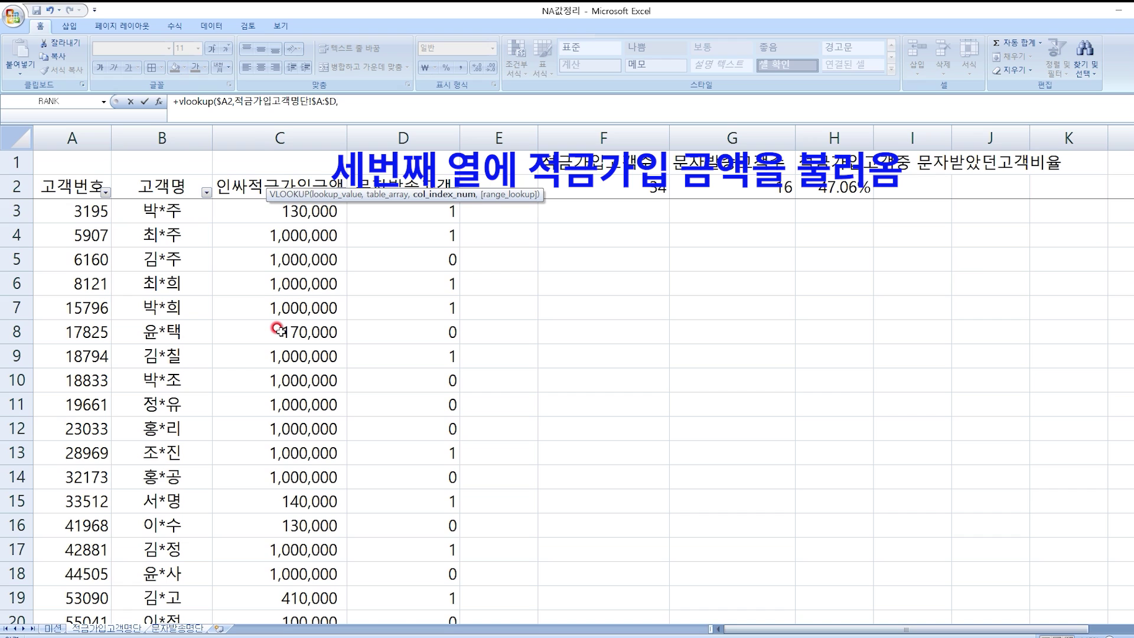
text(3,0)
key(Return)
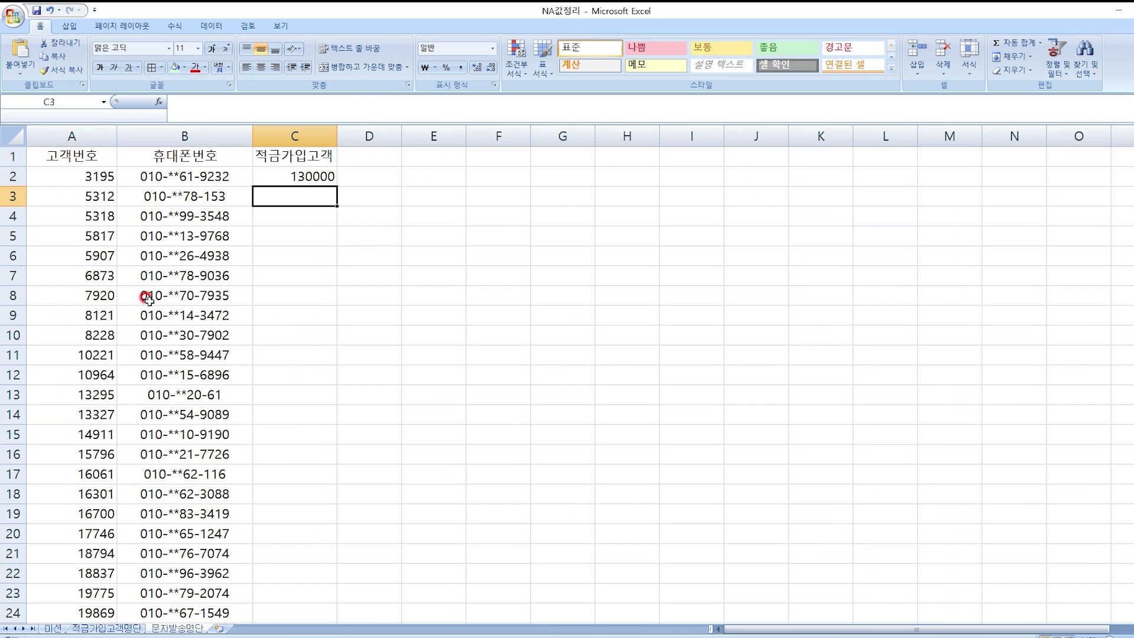
- Format the lookup result in C2 with comma thousands separators
click(304, 176)
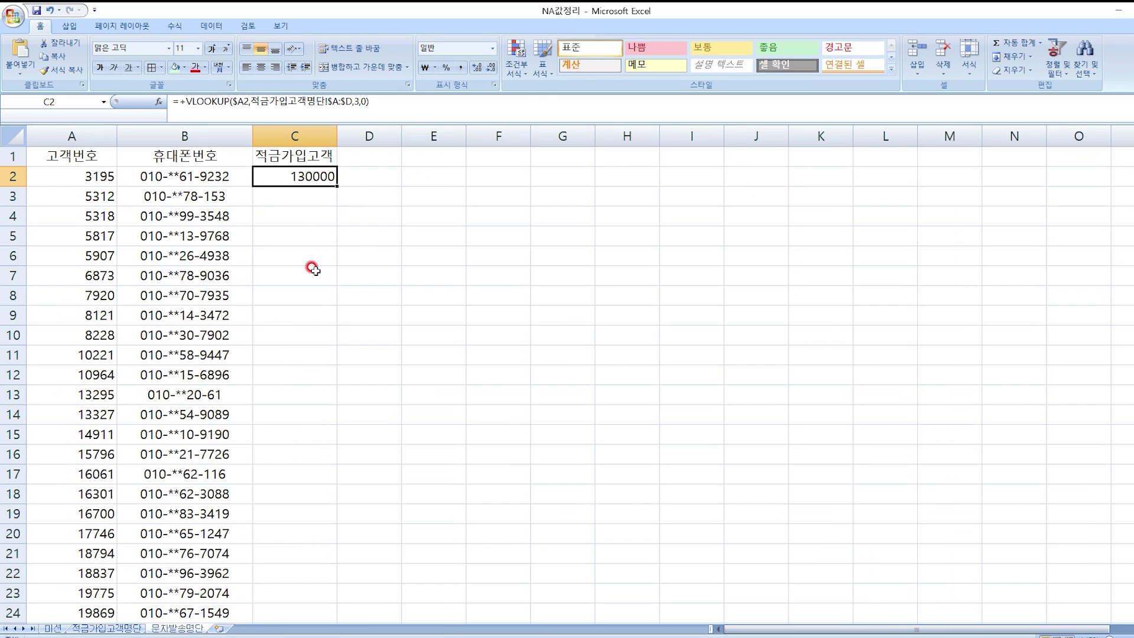
click(461, 67)
- Extend the C1 heading to 적금가입고객 적금가입액 and widen column C to fit it
click(331, 157)
double_click(330, 156)
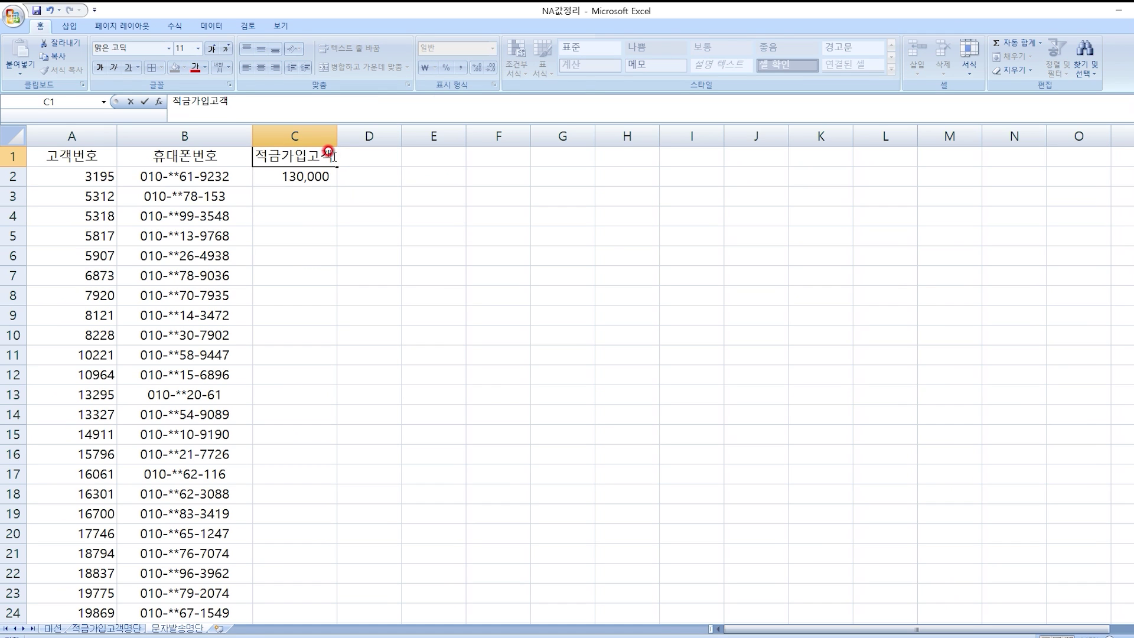
text(적금가입액)
key(Return)
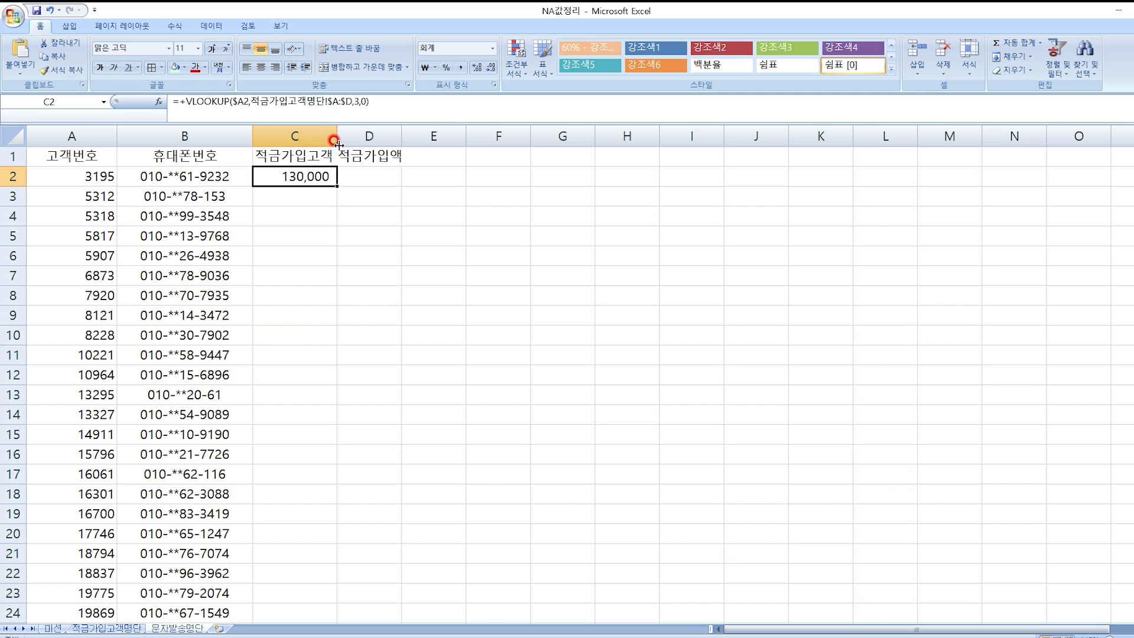
drag(338, 144, 427, 144)
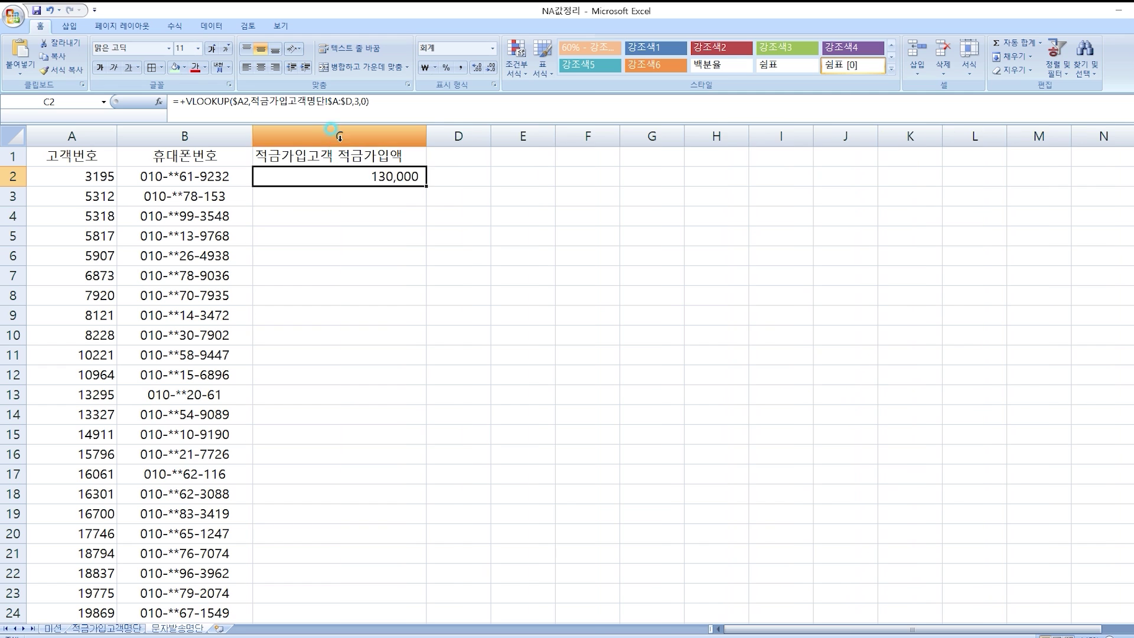
- Fill the C2 VLOOKUP formula down column C to row 100 and check the filled rows
double_click(423, 186)
scroll(423, 188, down, 11)
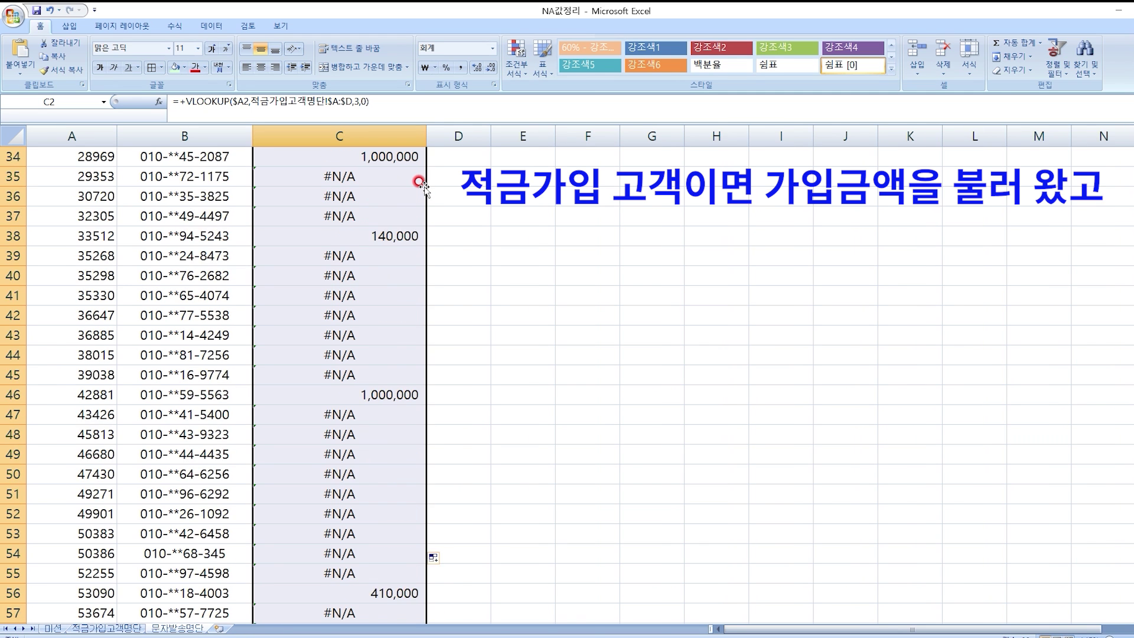
scroll(423, 185, down, 18)
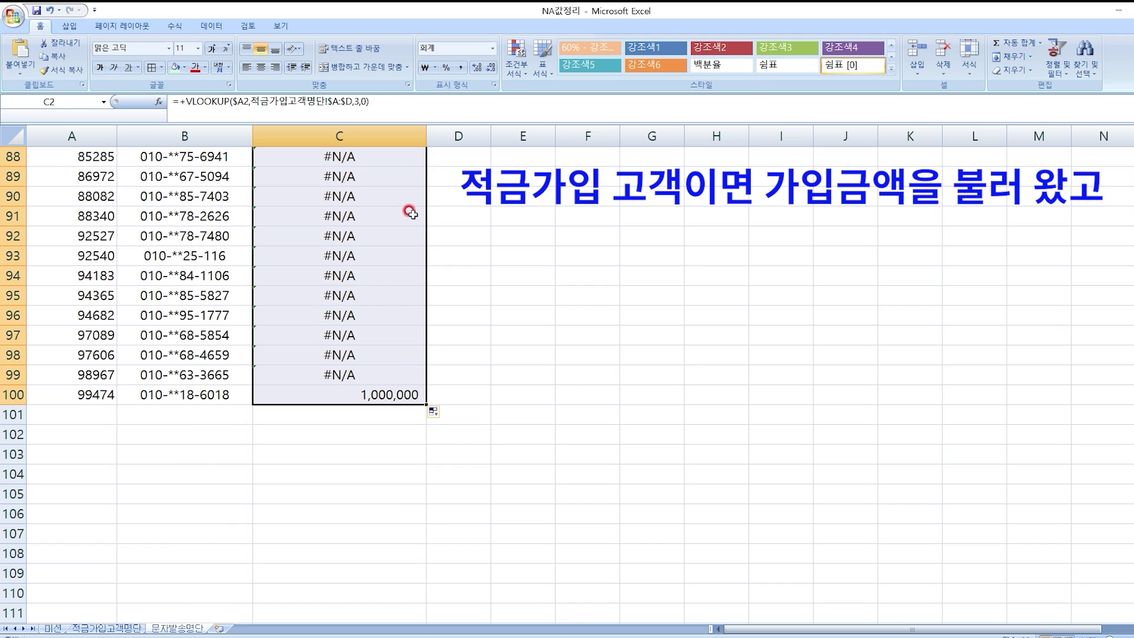
click(358, 395)
scroll(368, 392, up, 20)
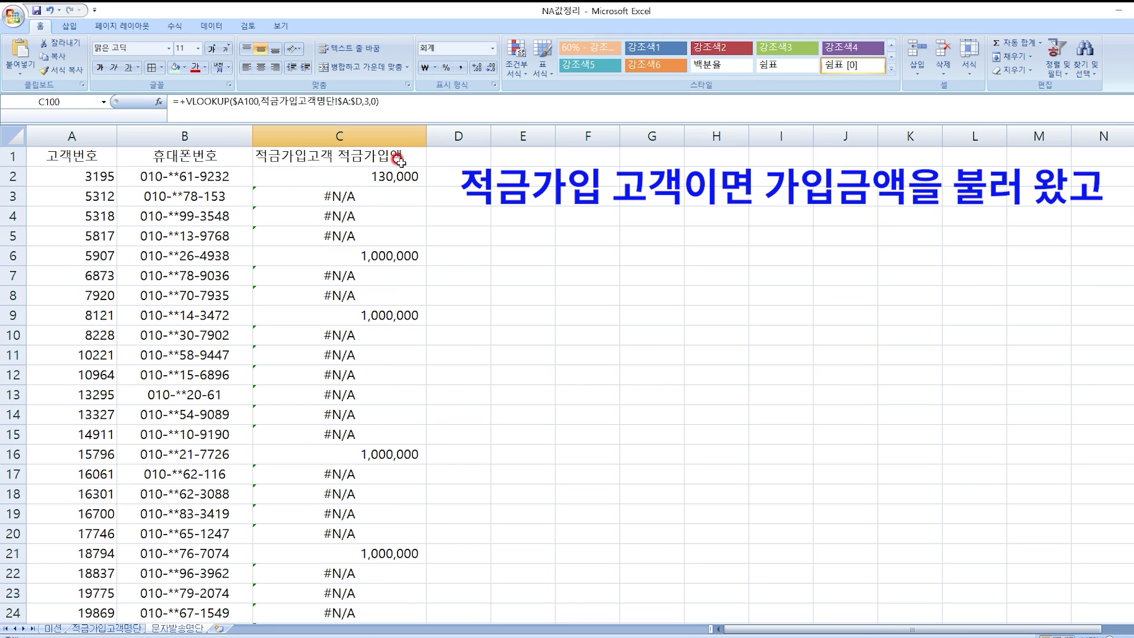
- Compare columns A to C of 적금가입고객명단 with the #N/A rows in column C of 문자발송명단
click(106, 628)
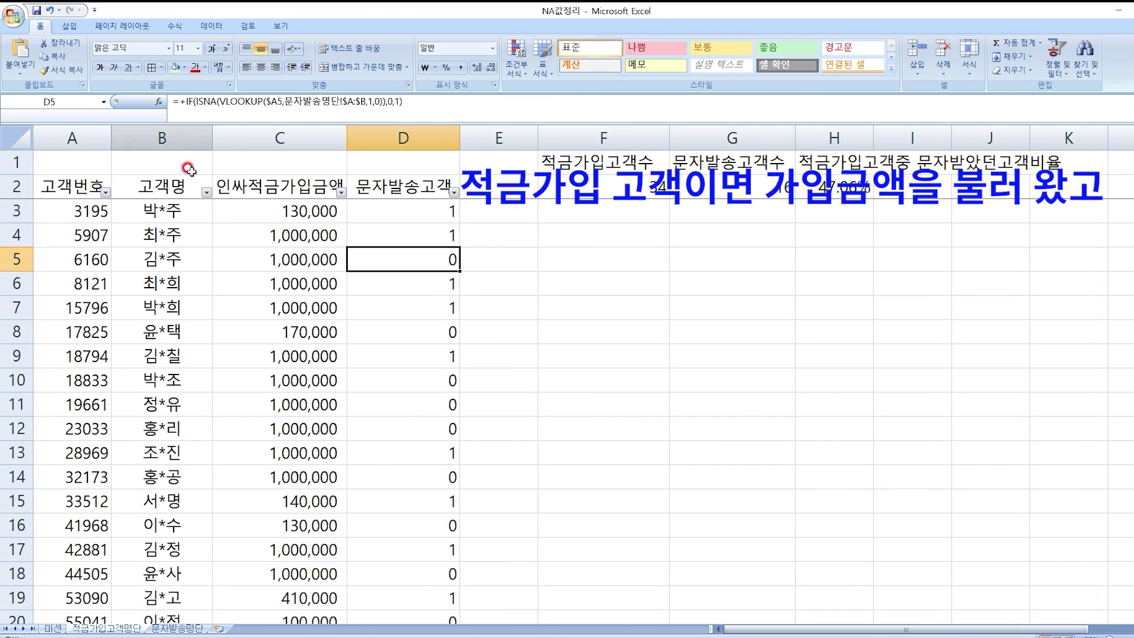
click(85, 127)
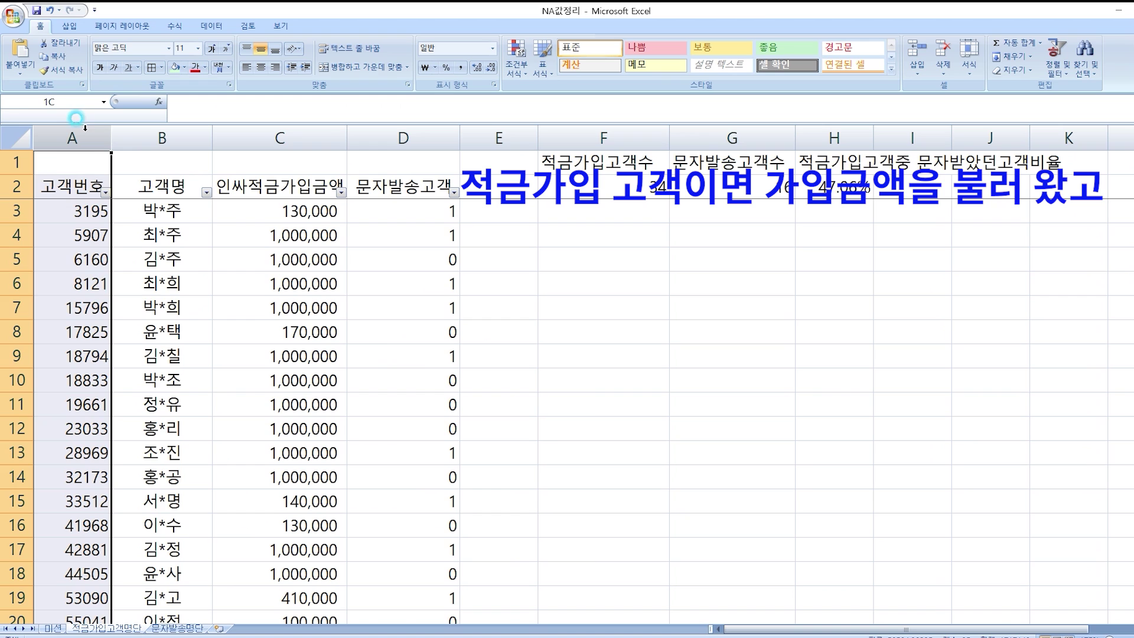
drag(85, 128, 268, 142)
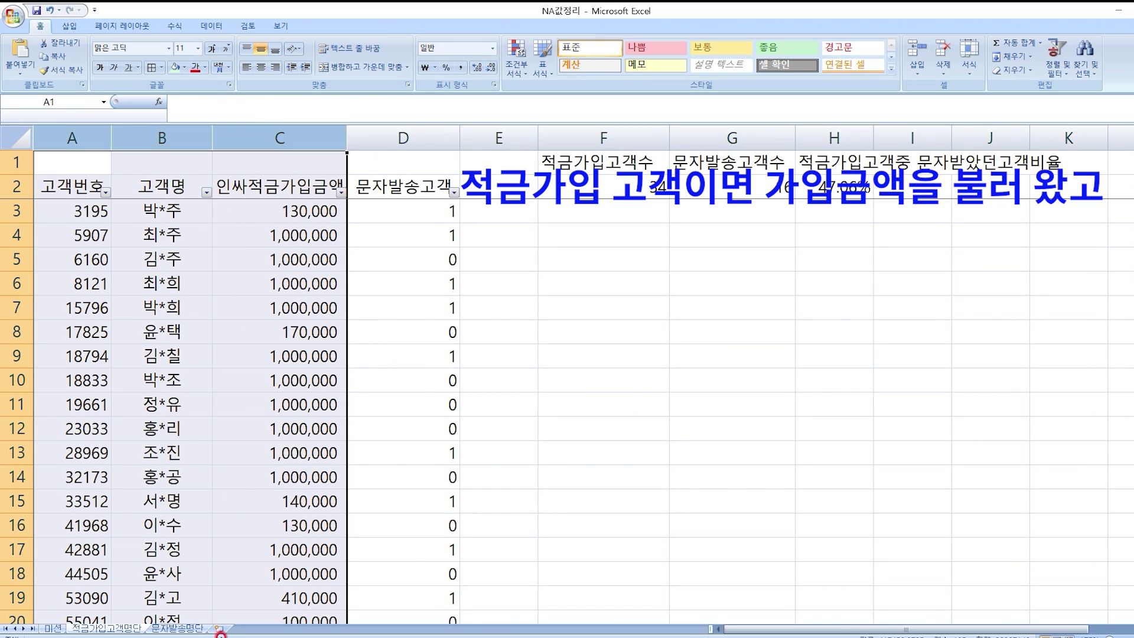
click(177, 629)
click(369, 200)
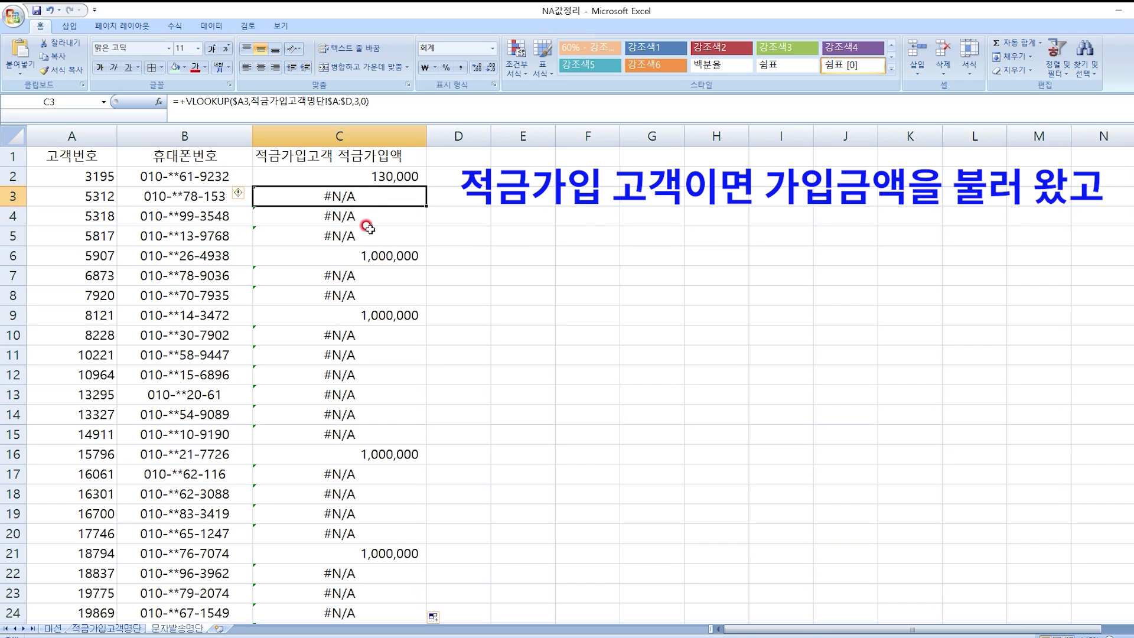
click(369, 236)
click(370, 296)
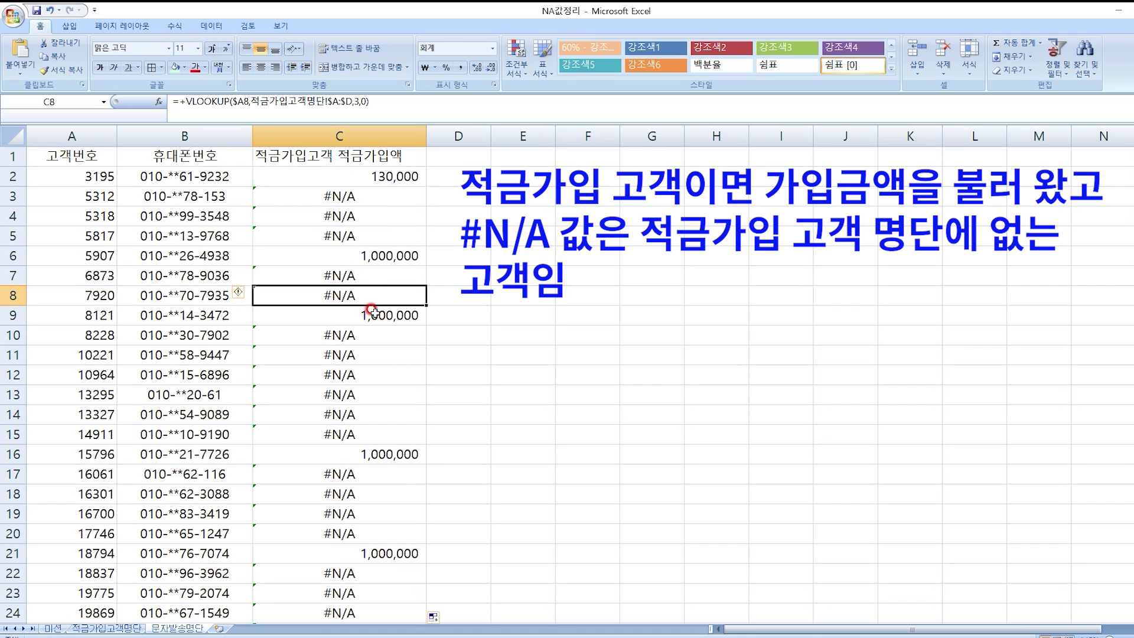
click(112, 629)
click(180, 629)
- Wrap the C2 VLOOKUP in IF(ISNA( )) as the logical test, with 0 as the value if true
click(404, 177)
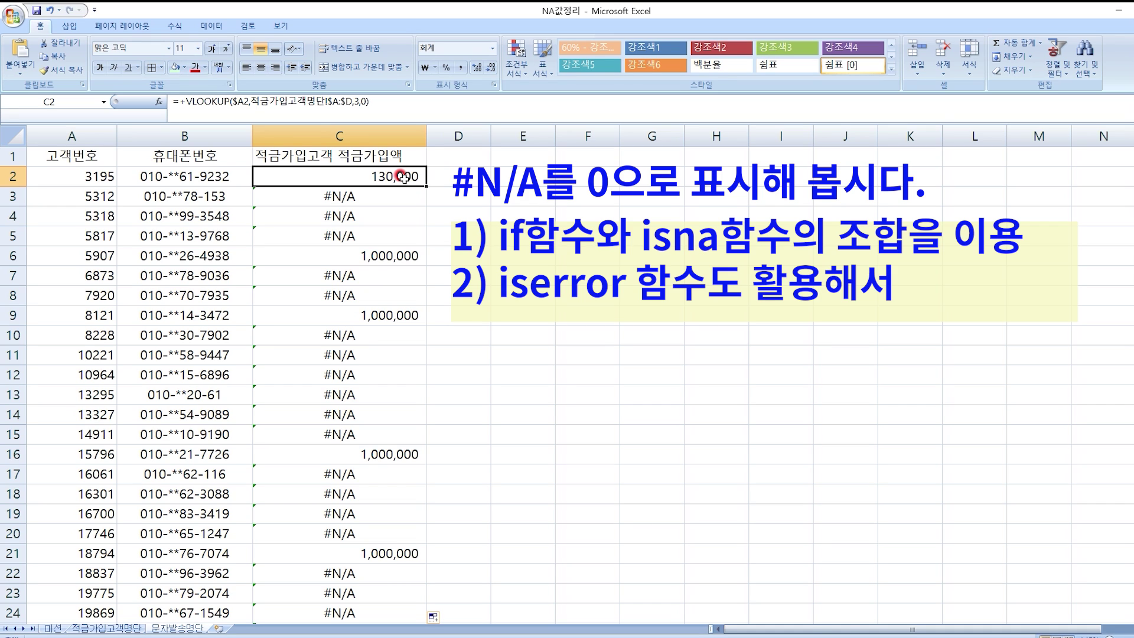
click(182, 101)
text(+if()
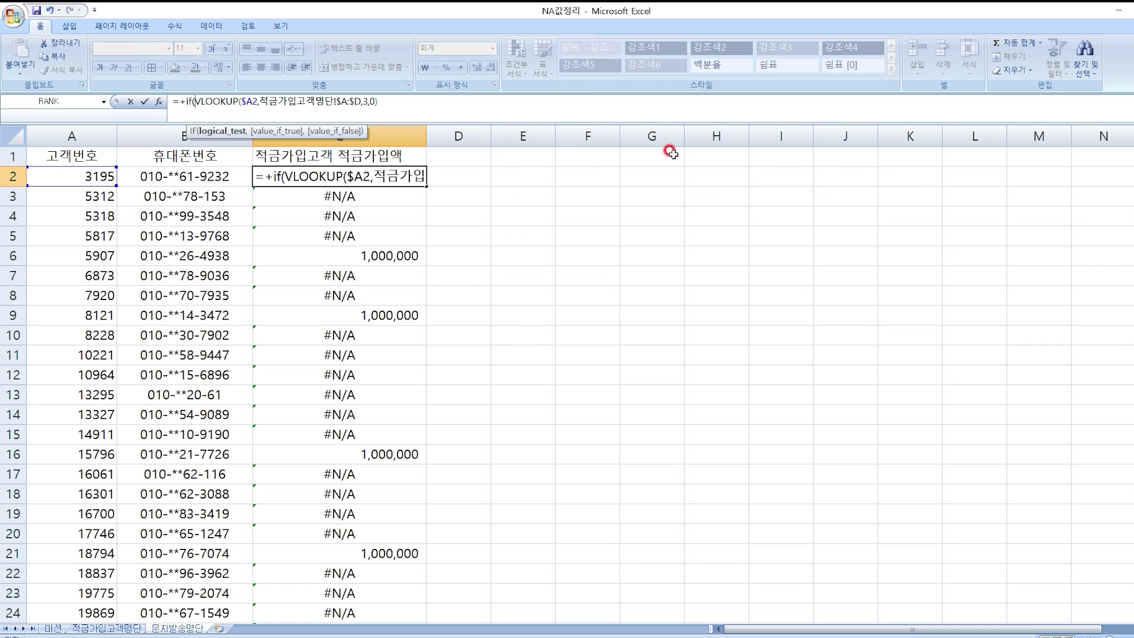
text(isna)
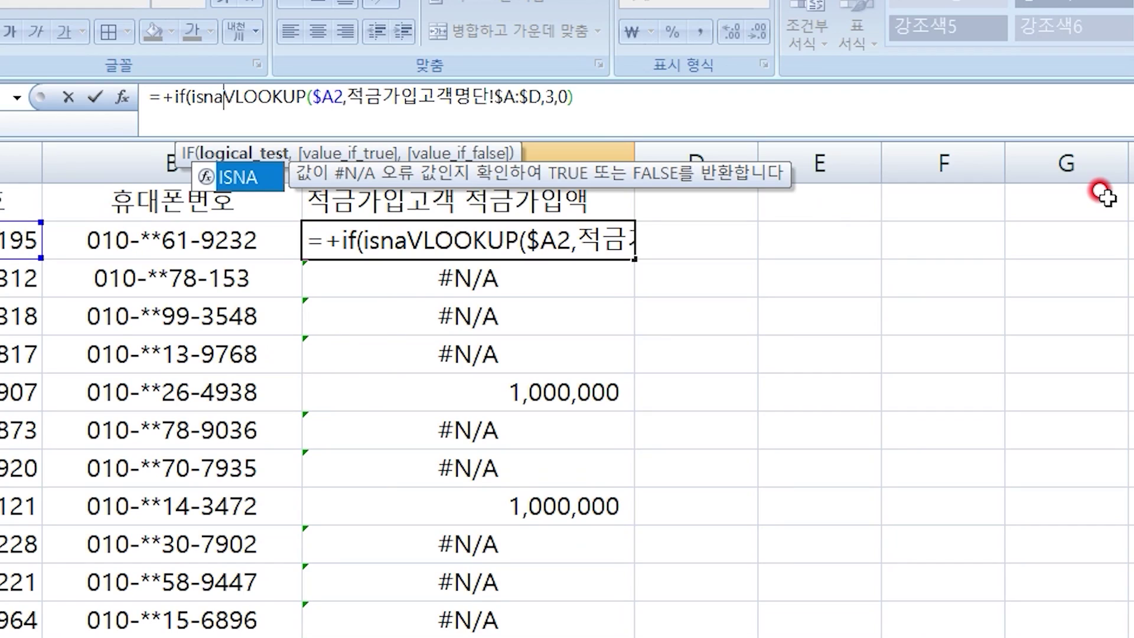
text(()
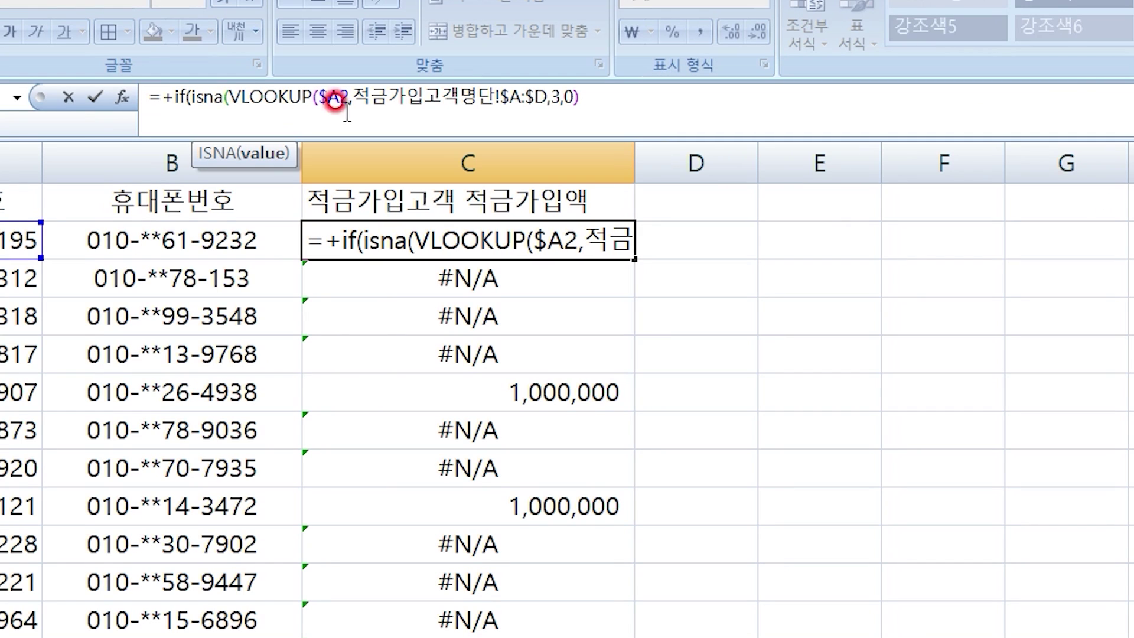
click(613, 96)
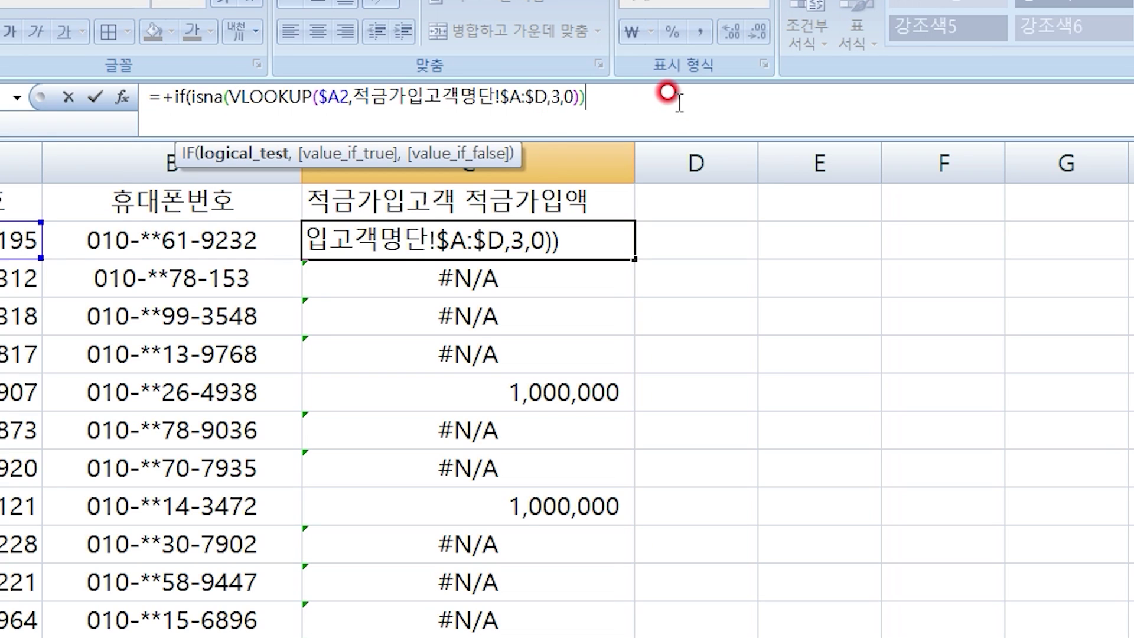
text(,)
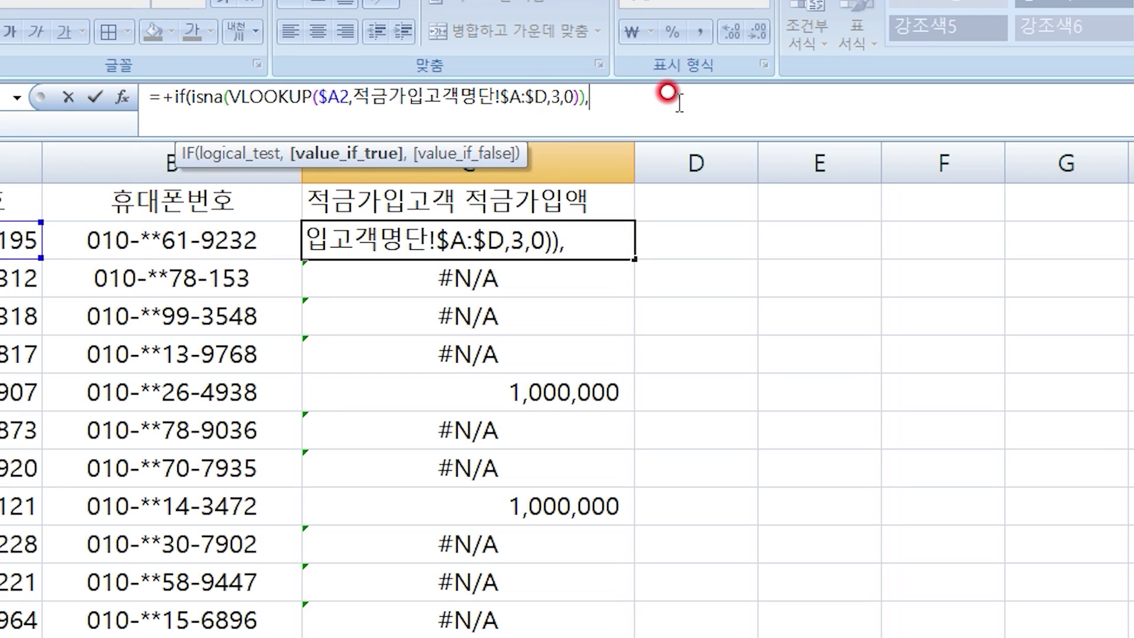
text(0,)
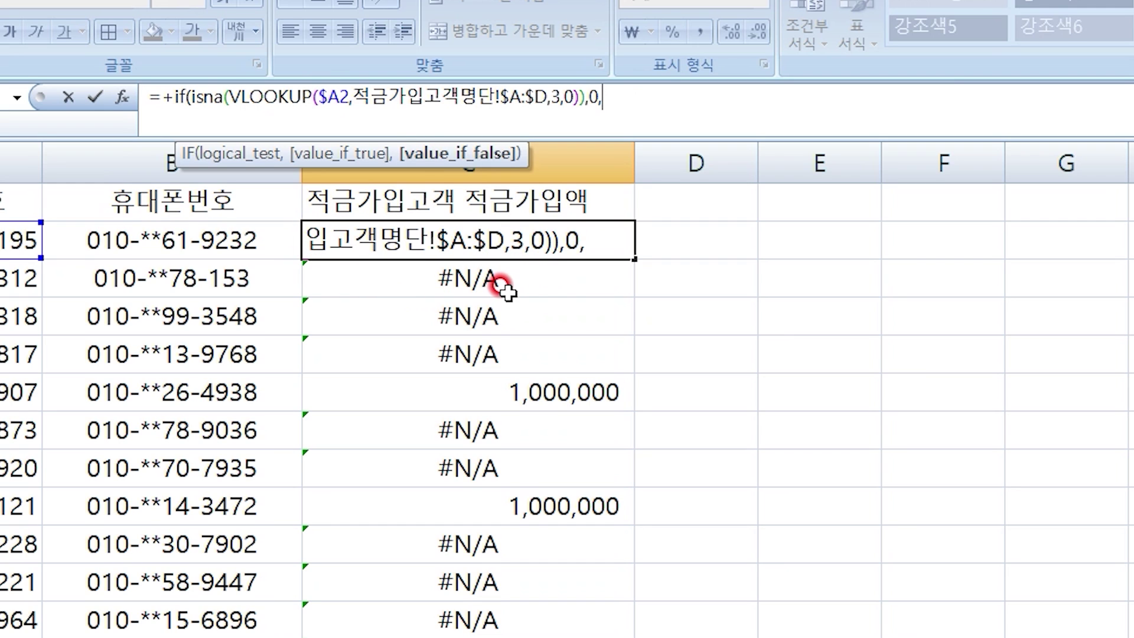
- Complete the C2 IF formula by reusing VLOOKUP($A2,적금가입고객명단!$A:$D,3,0) as the value if false
drag(231, 98, 583, 110)
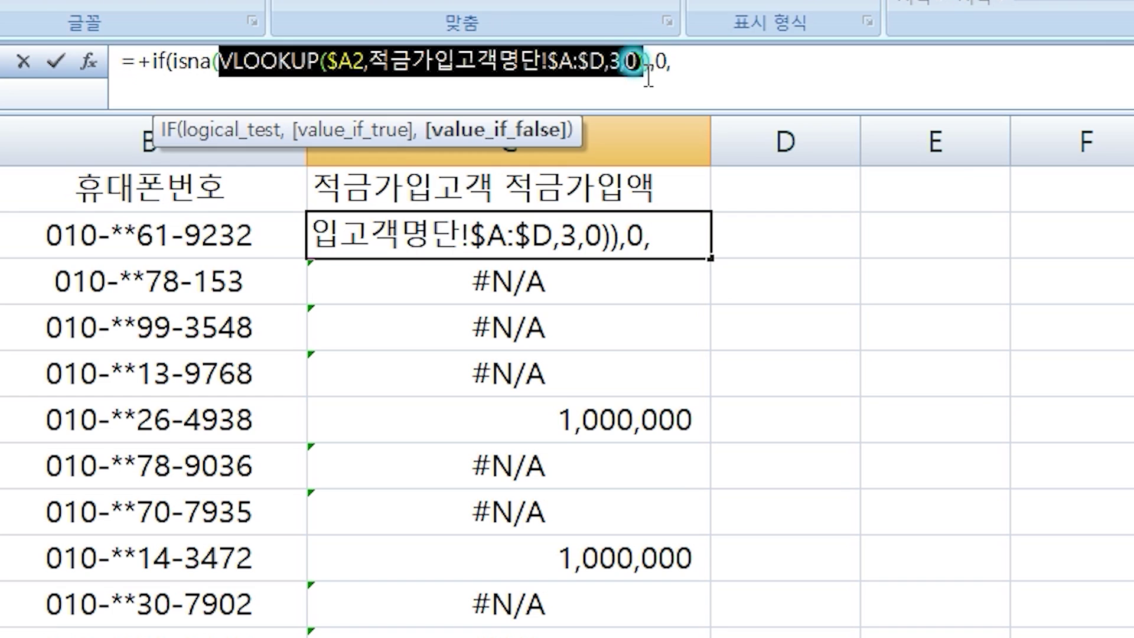
drag(648, 77, 654, 77)
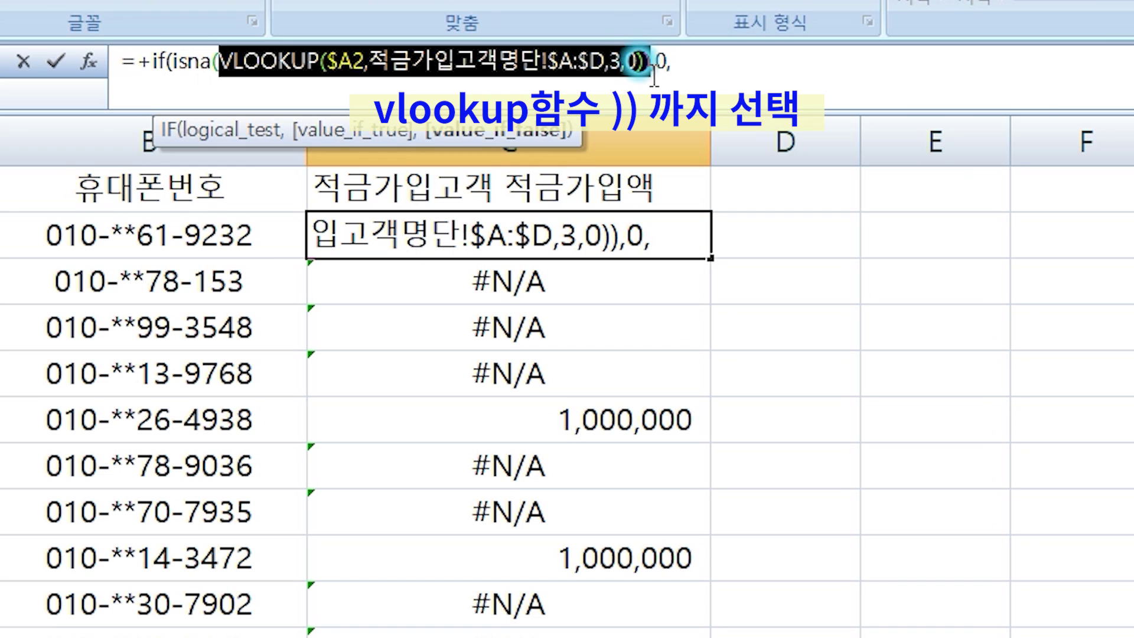
key(ctrl+c)
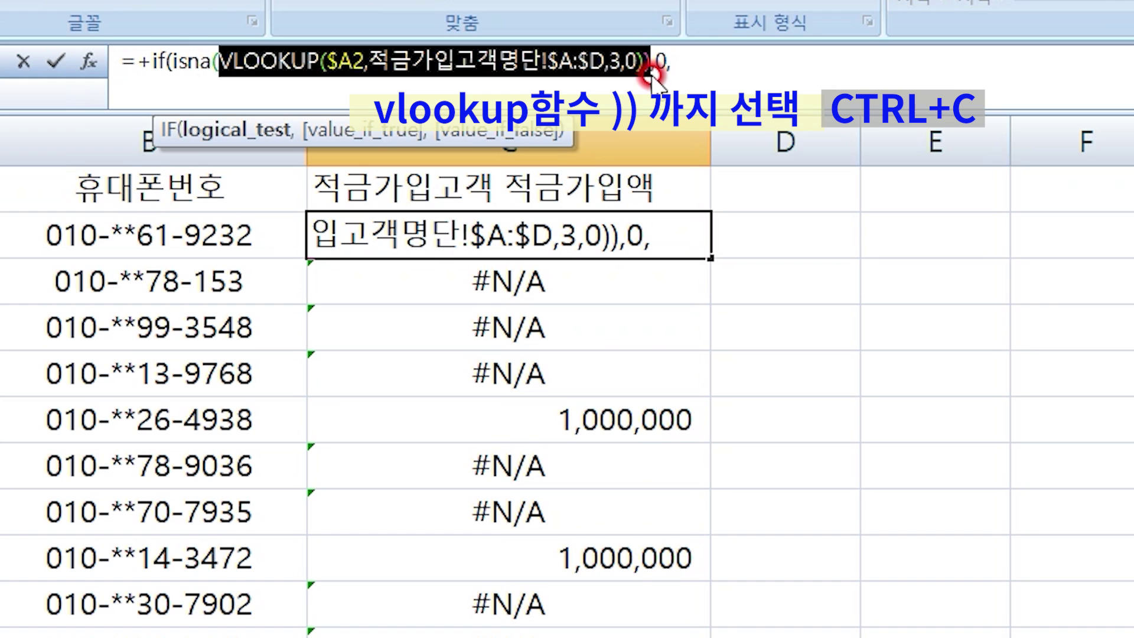
click(679, 68)
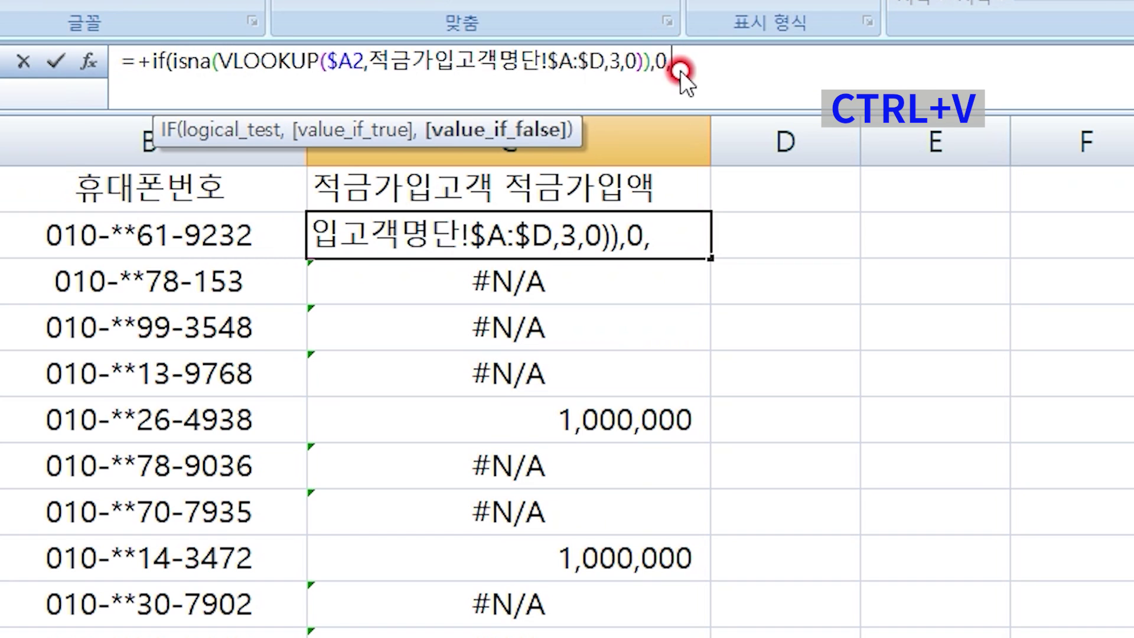
key(ctrl+v)
text())
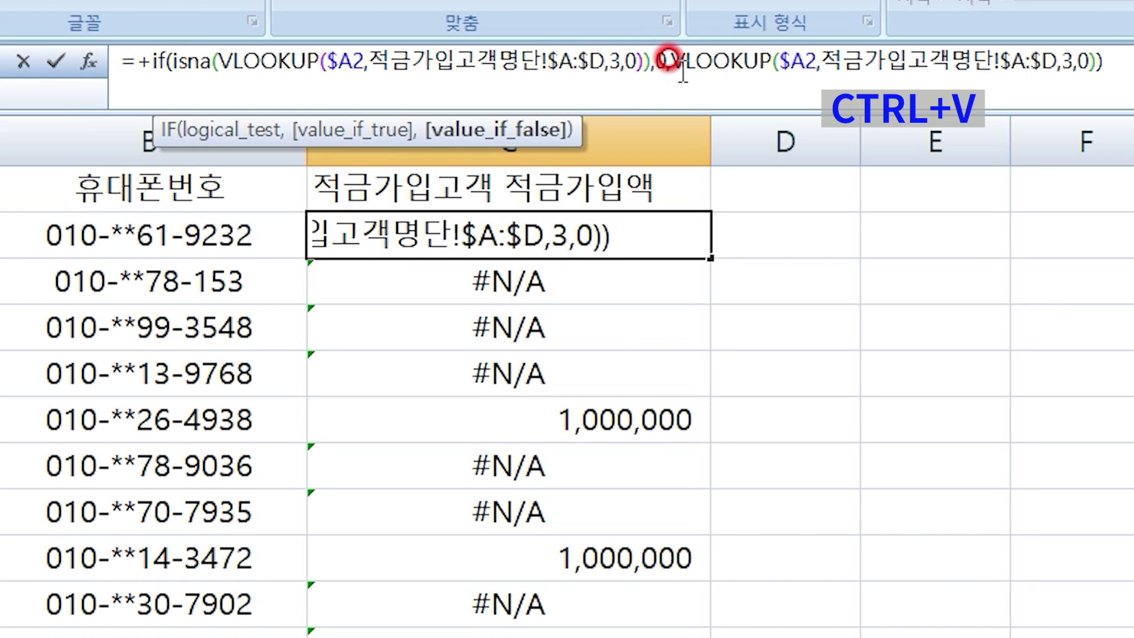
key(Return)
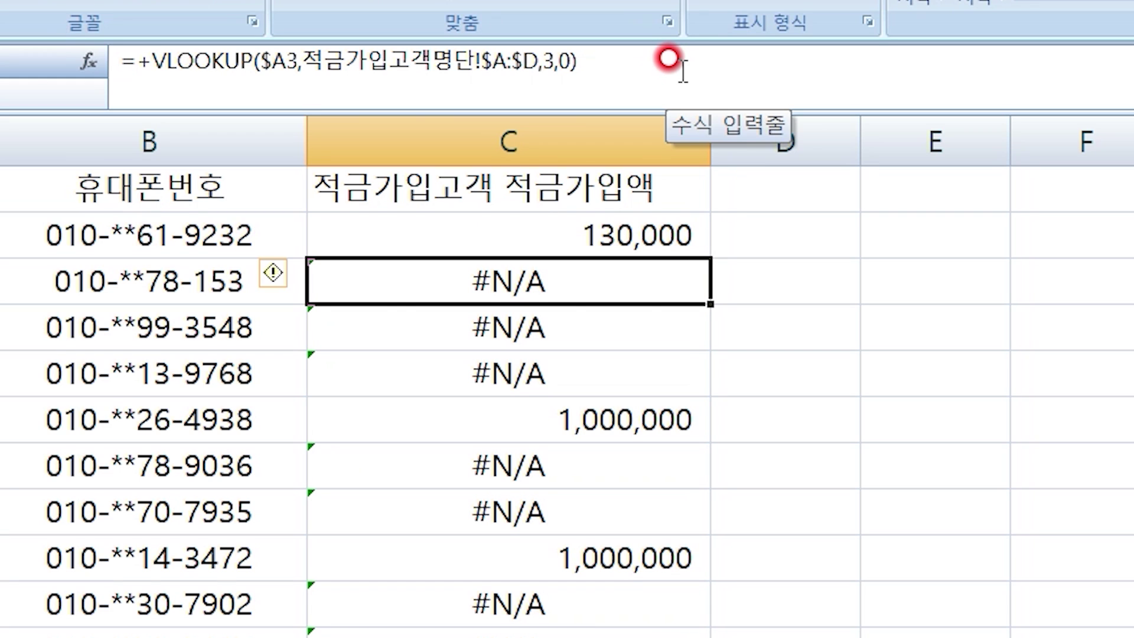
- Wrap the C3 VLOOKUP in IF(ISNA( )) as the logical test, with 0 as the value if true
click(154, 59)
text(if()
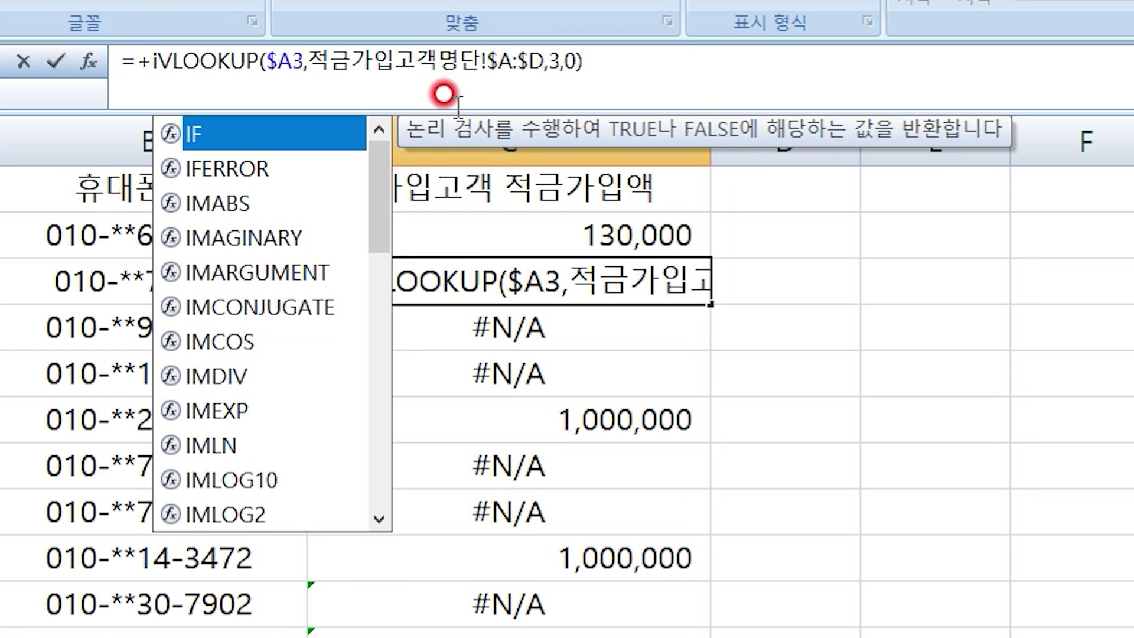
text(isna)
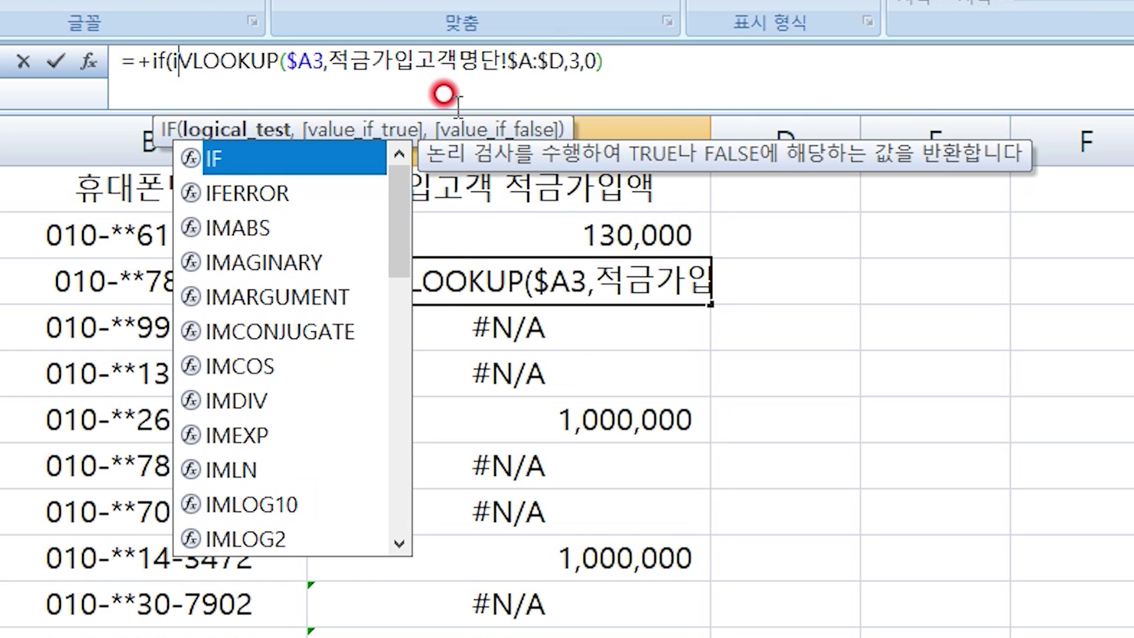
text(()
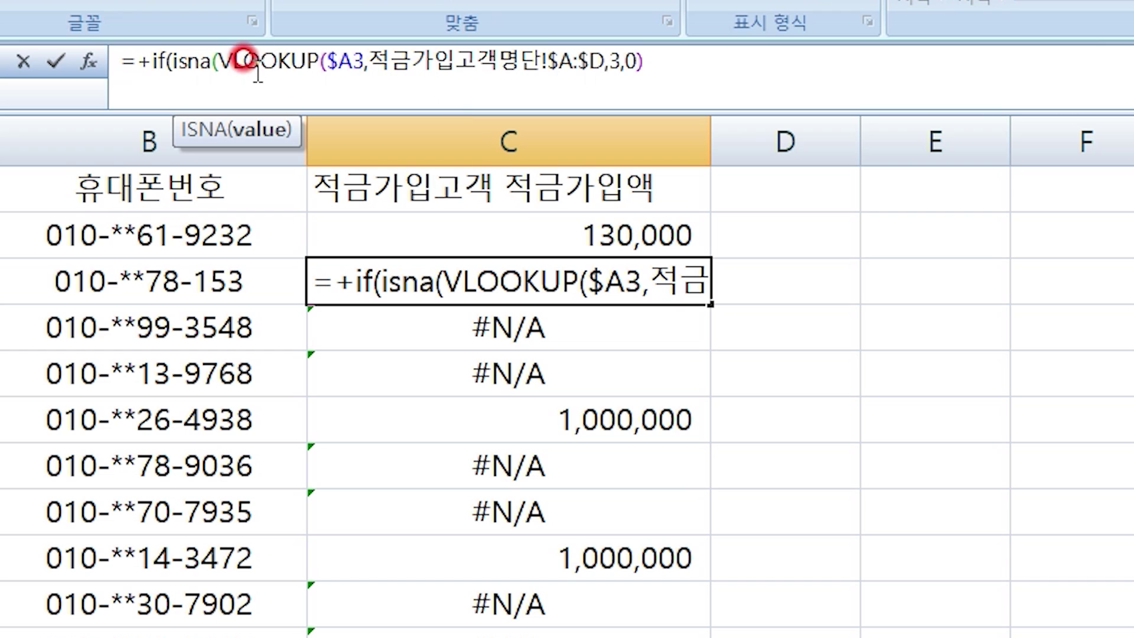
click(702, 59)
text())
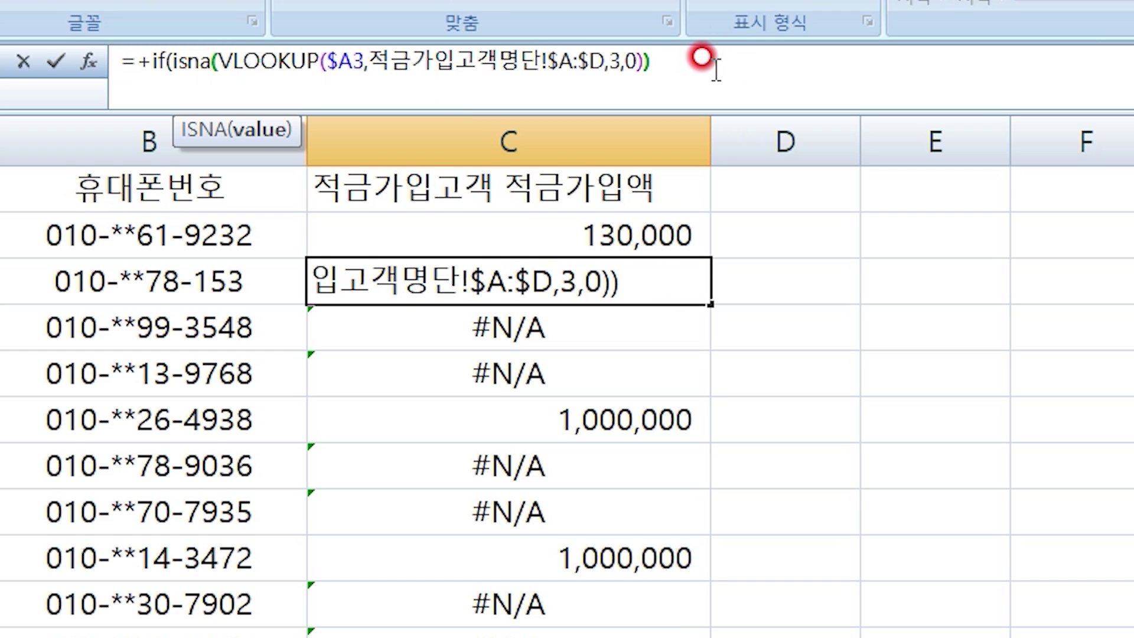
text(,0)
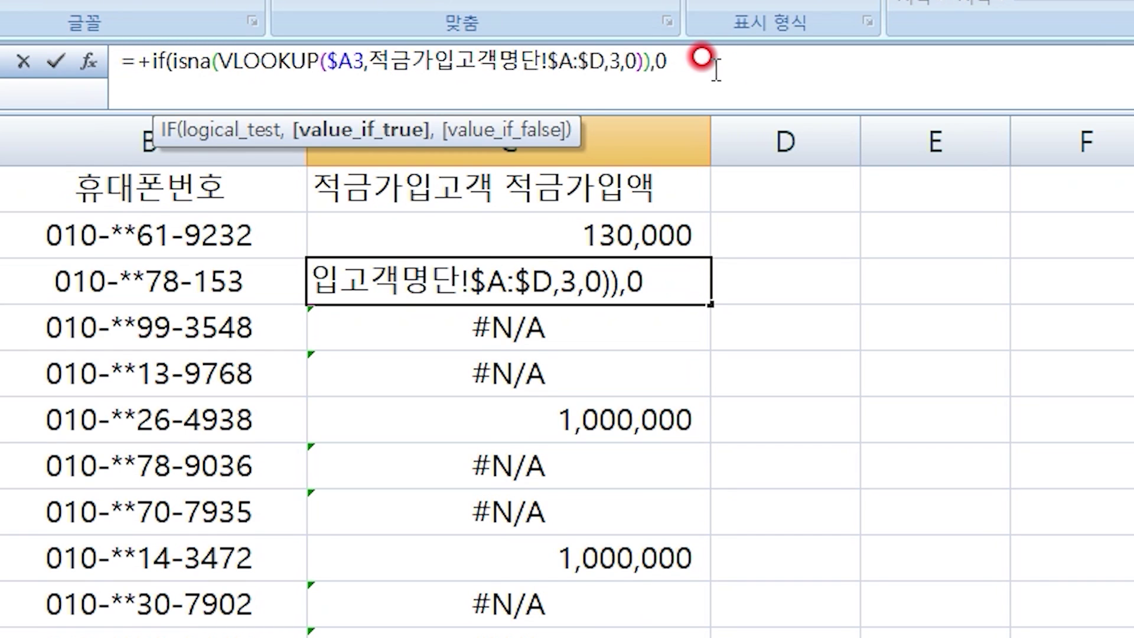
text(,)
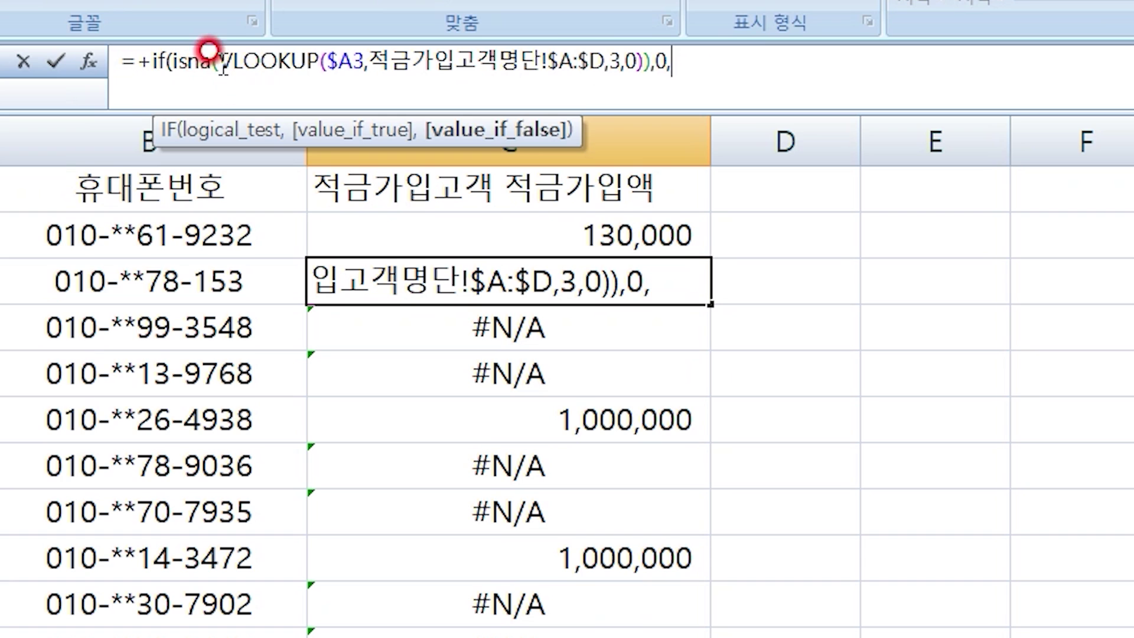
- Complete the C3 IF formula with a copy of VLOOKUP($A3,적금가입고객명단!$A:$D,3,0) as the value if false
drag(221, 70, 654, 75)
key(ctrl+c)
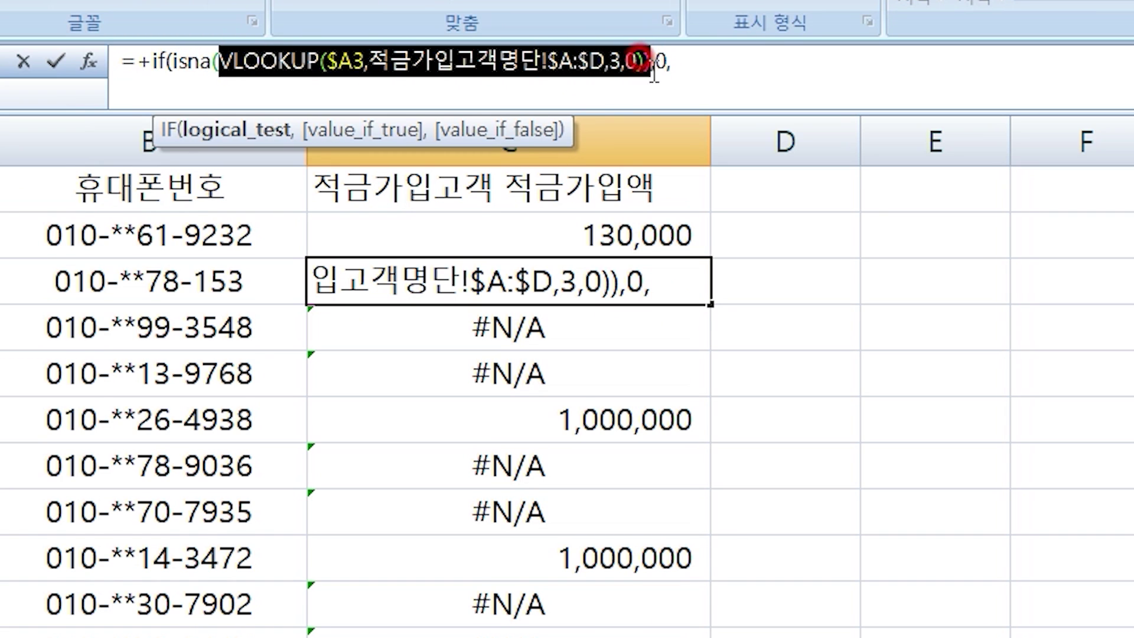
click(783, 59)
key(ctrl+v)
text())
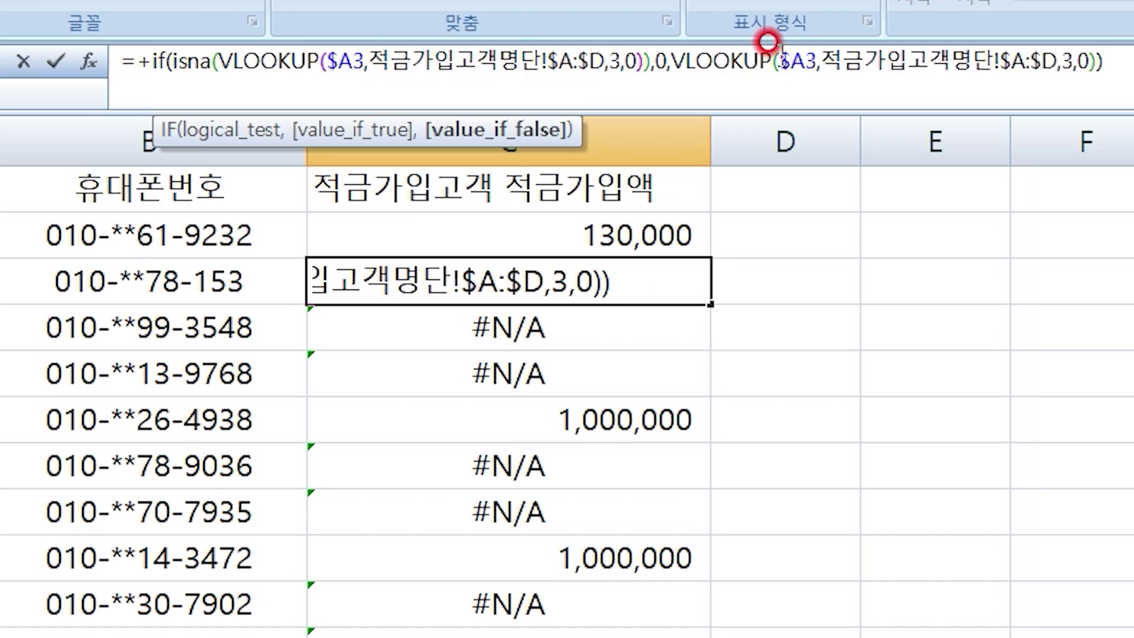
key(Return)
- Fill the C3 IF(ISNA(VLOOKUP)) formula down column C through the rest of the recipient list
click(702, 287)
double_click(712, 300)
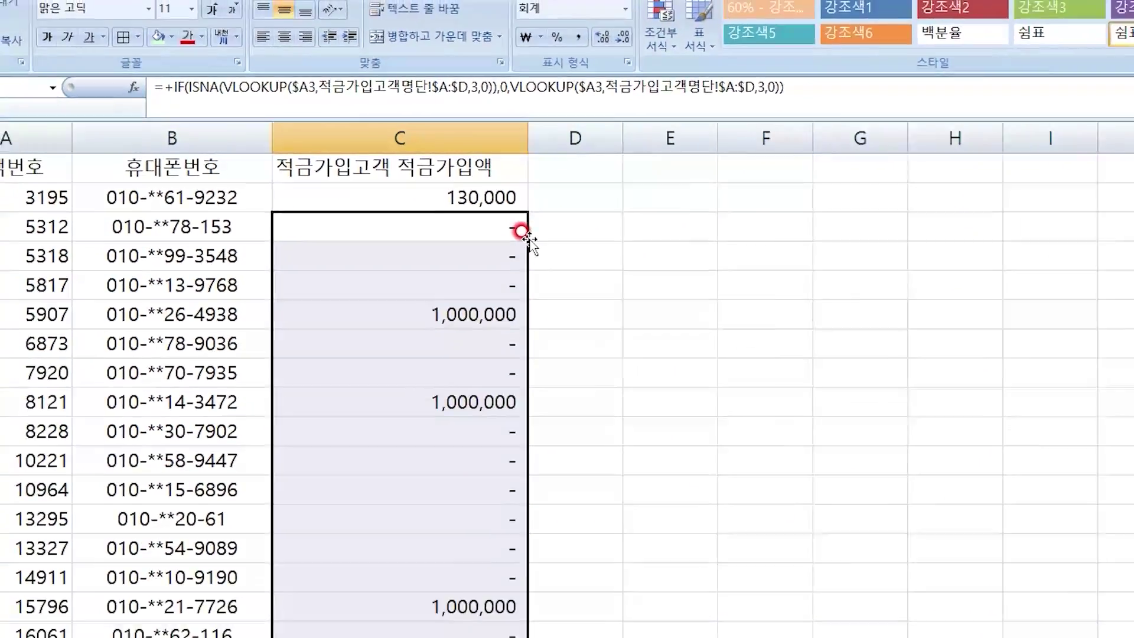
scroll(422, 201, down, 20)
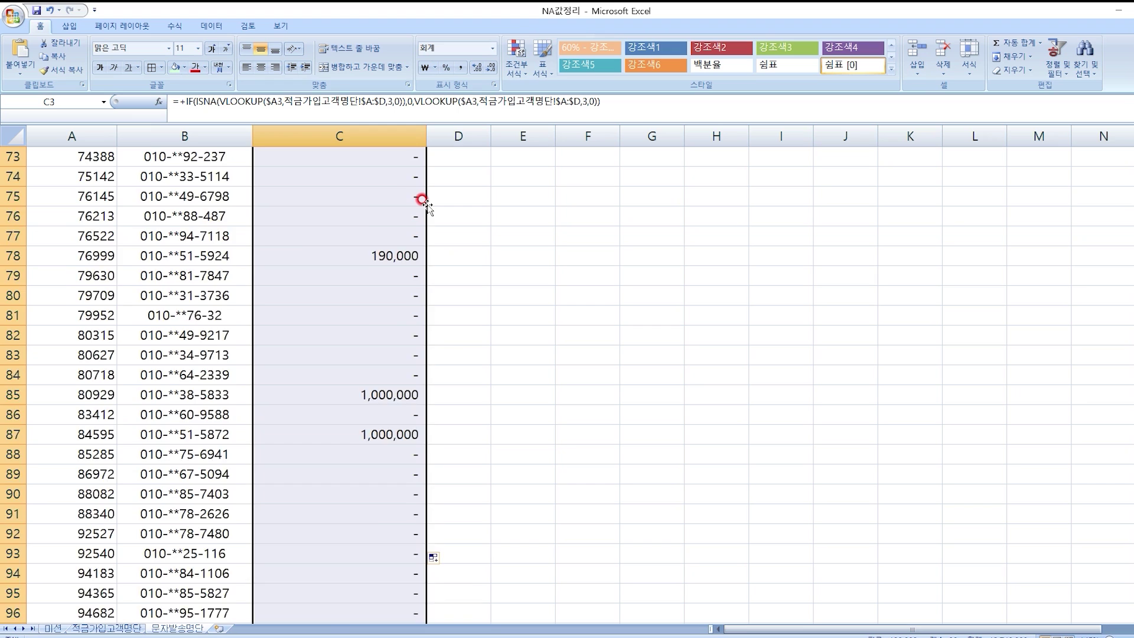
- Apply the comma number style to the whole of column C
scroll(423, 201, down, 9)
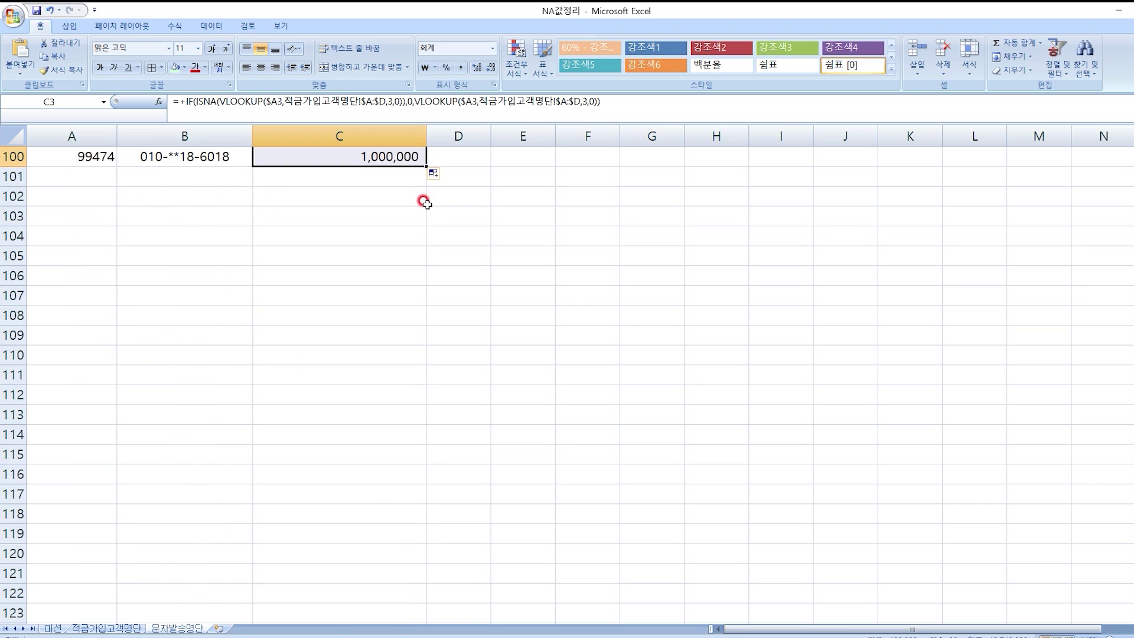
scroll(428, 224, up, 1)
scroll(413, 243, up, 20)
click(392, 161)
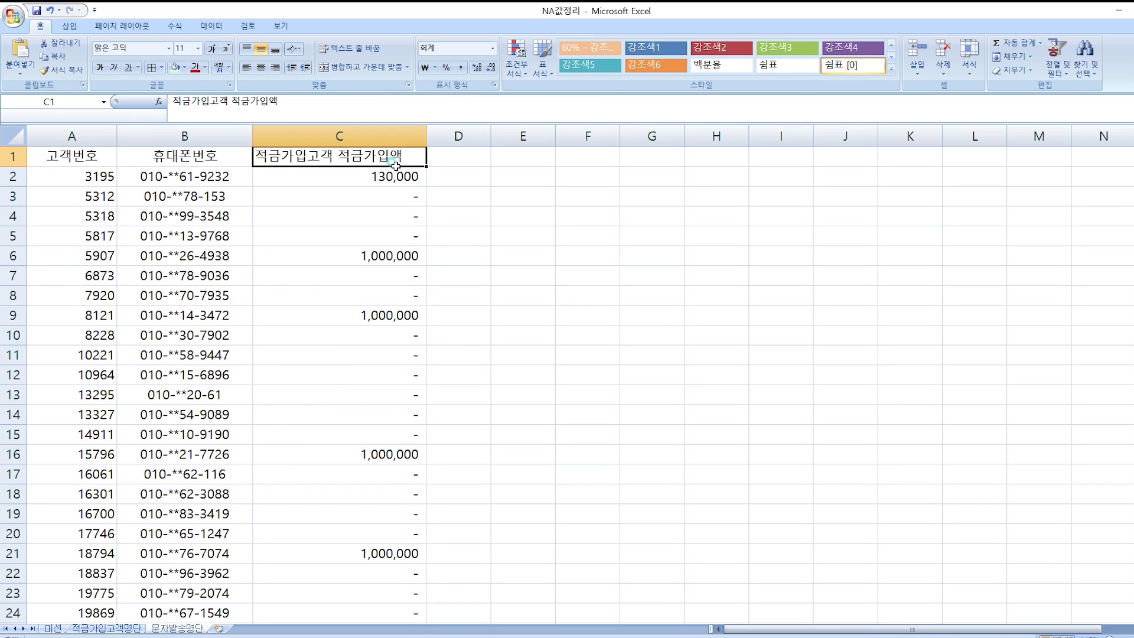
click(400, 137)
click(460, 68)
- Compare the column C results on 문자발송명단 with the savings customers listed on the 적금가입고객명단 sheet
scroll(415, 204, down, 1)
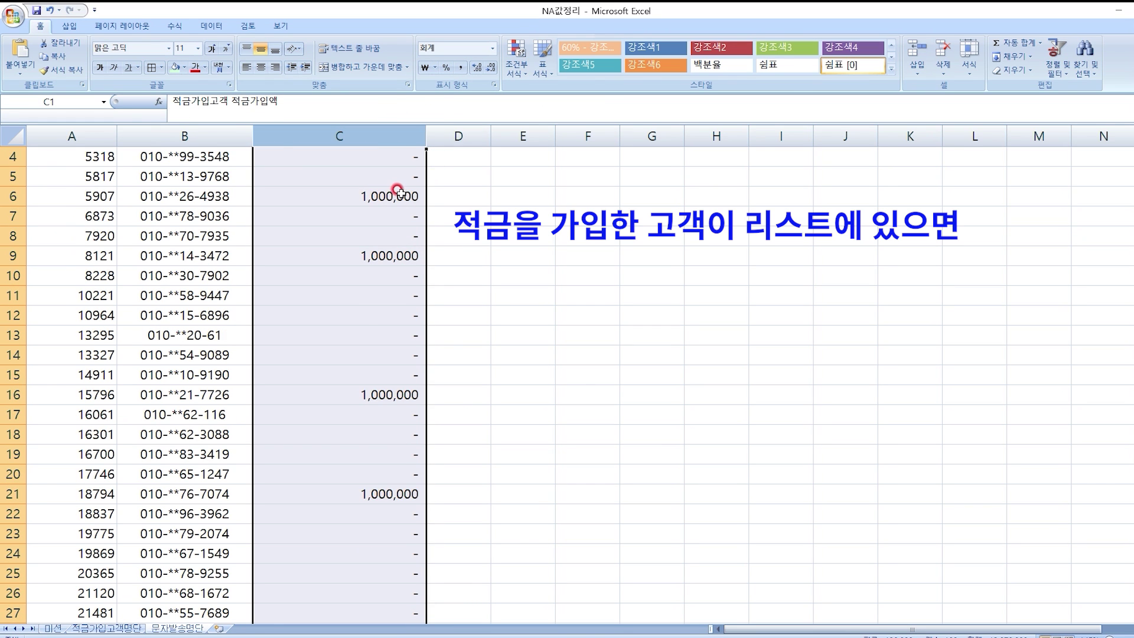
scroll(390, 189, up, 1)
click(381, 179)
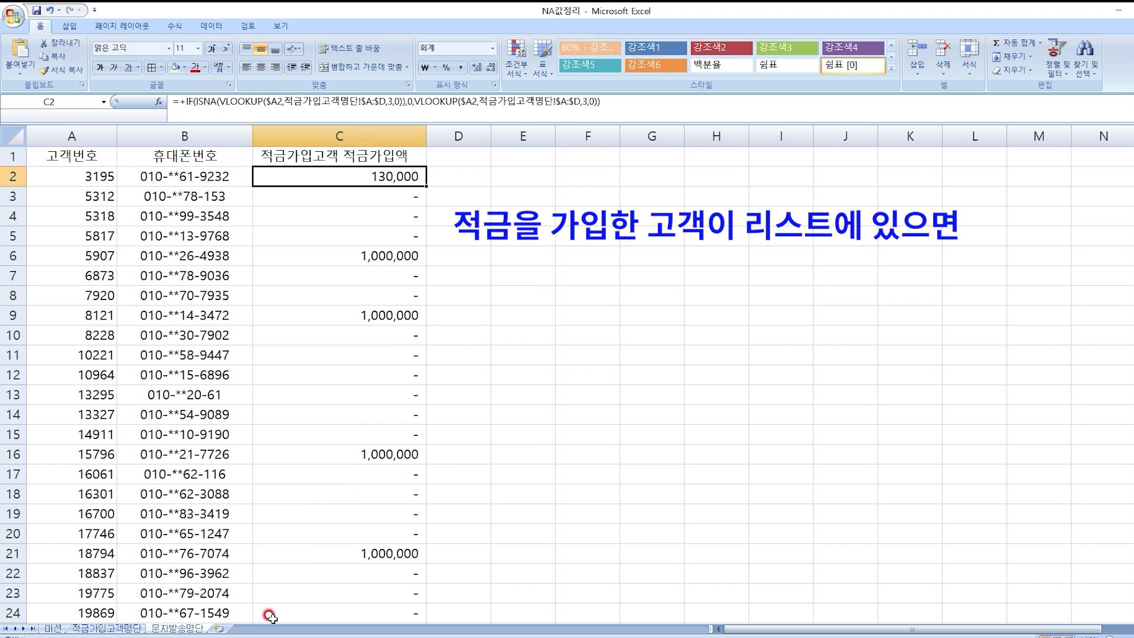
click(123, 628)
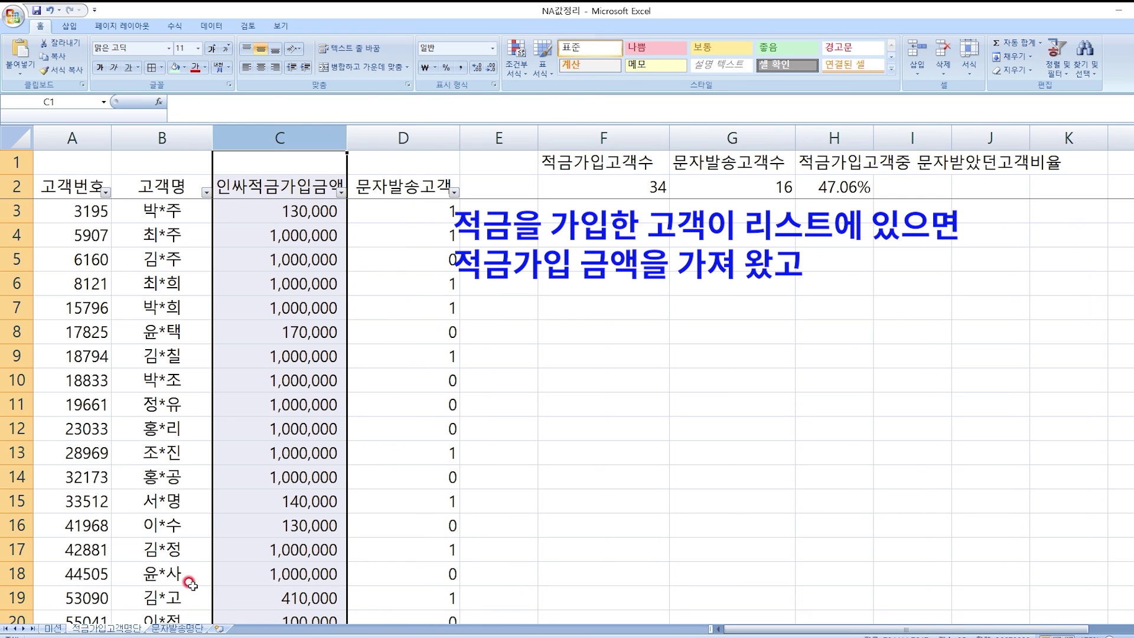
click(180, 627)
click(377, 176)
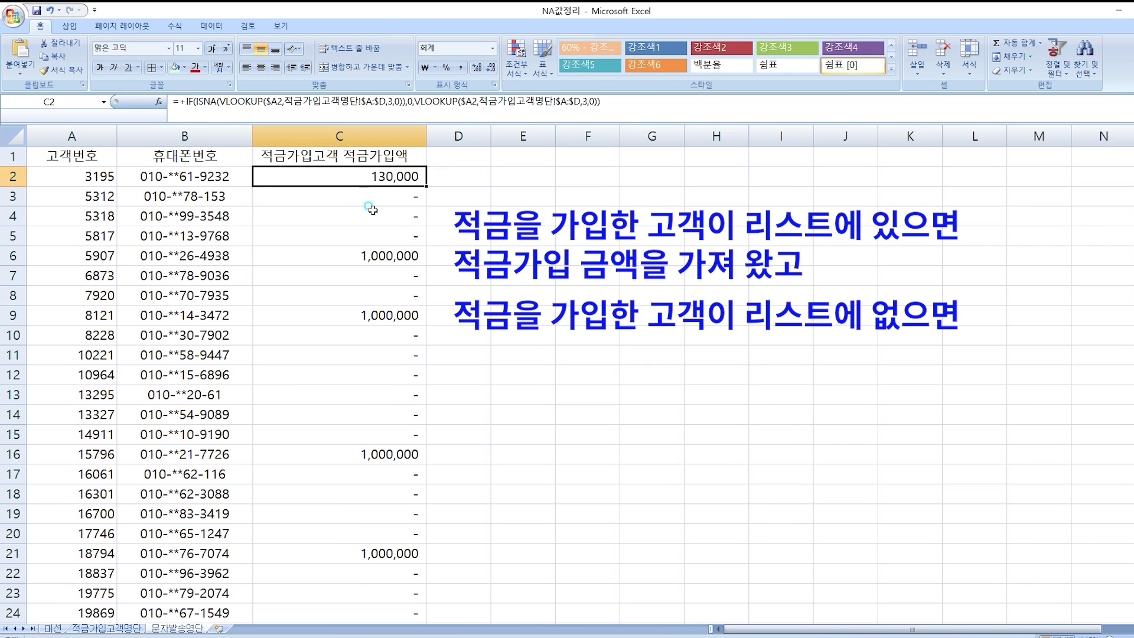
click(371, 215)
click(366, 236)
click(365, 312)
click(372, 278)
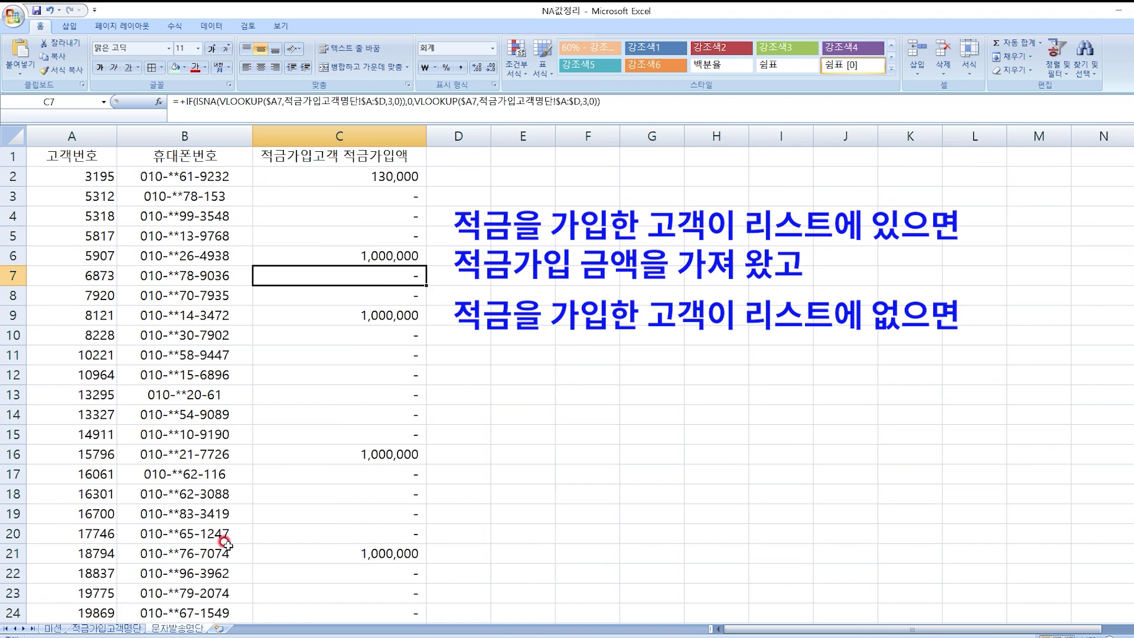
click(119, 627)
click(158, 628)
click(367, 195)
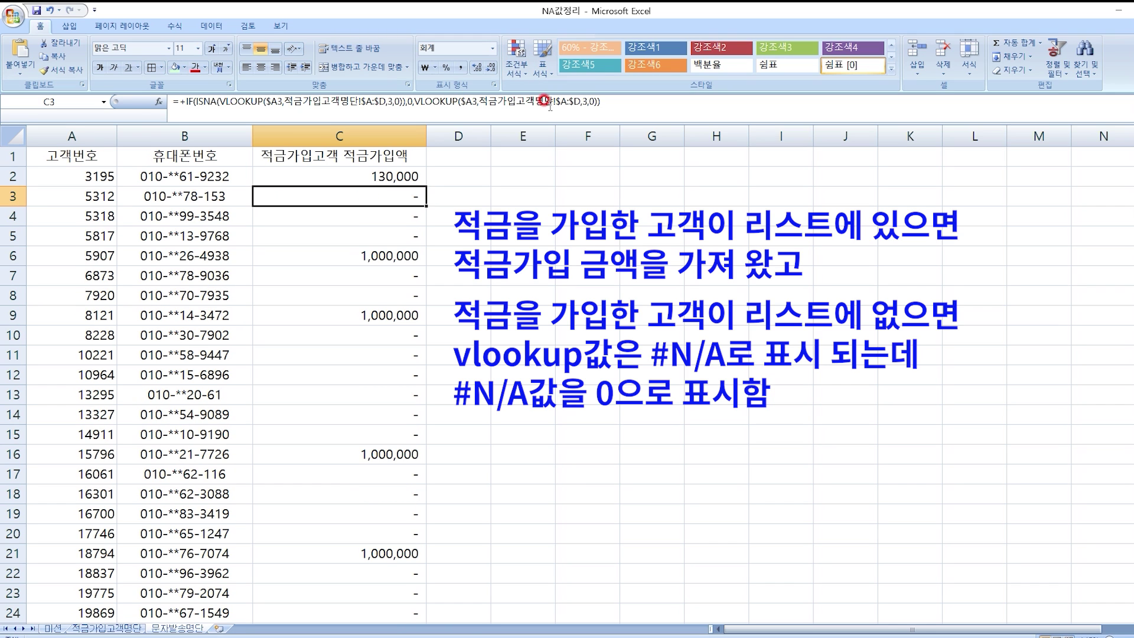
- Examine the arguments of the IF(ISNA(VLOOKUP)) formulas in C3 and C2
click(410, 101)
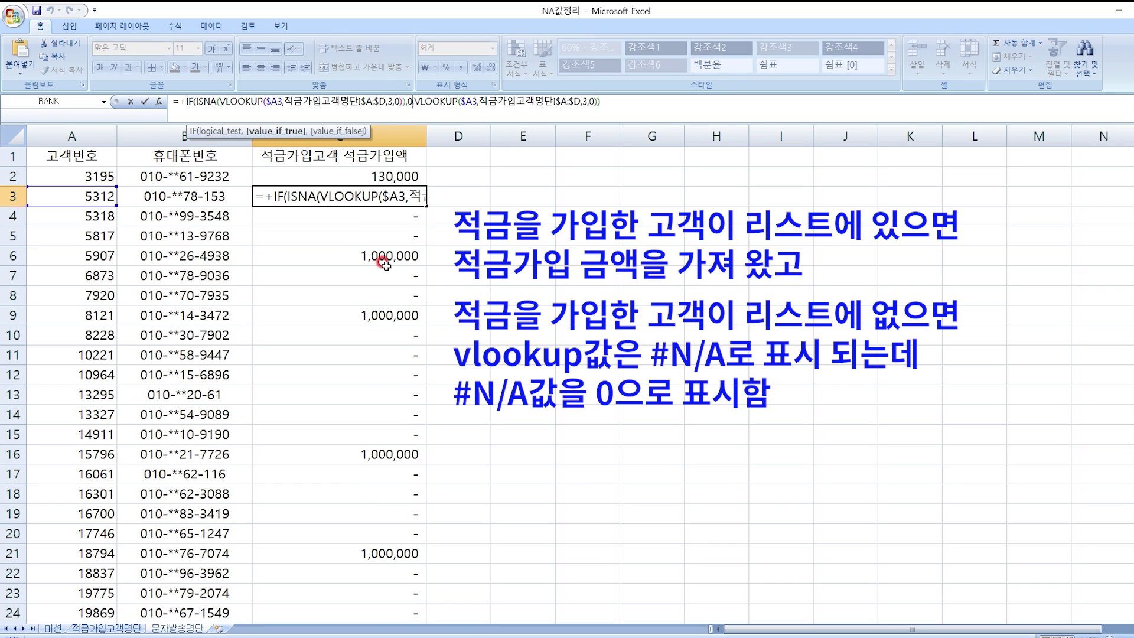
text(,)
key(ctrl+Return)
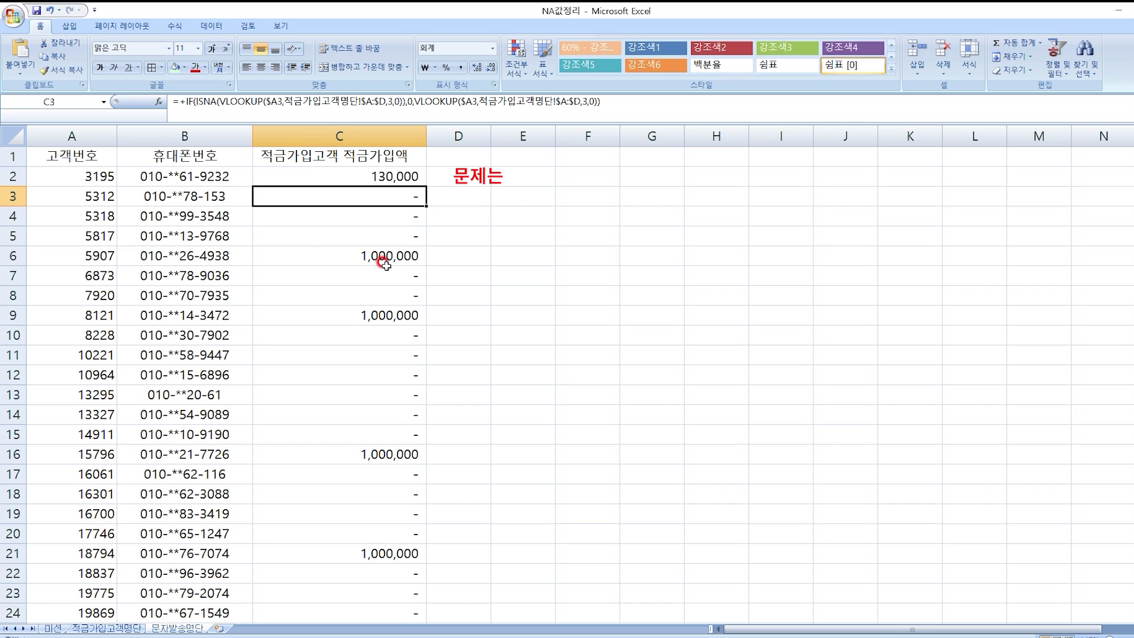
click(414, 172)
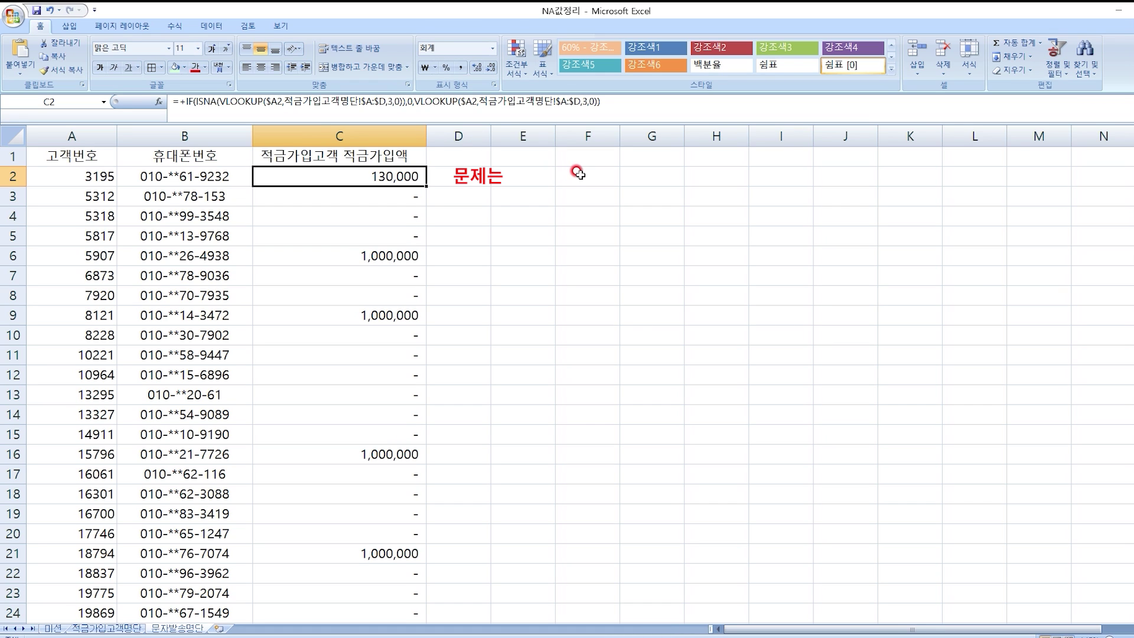
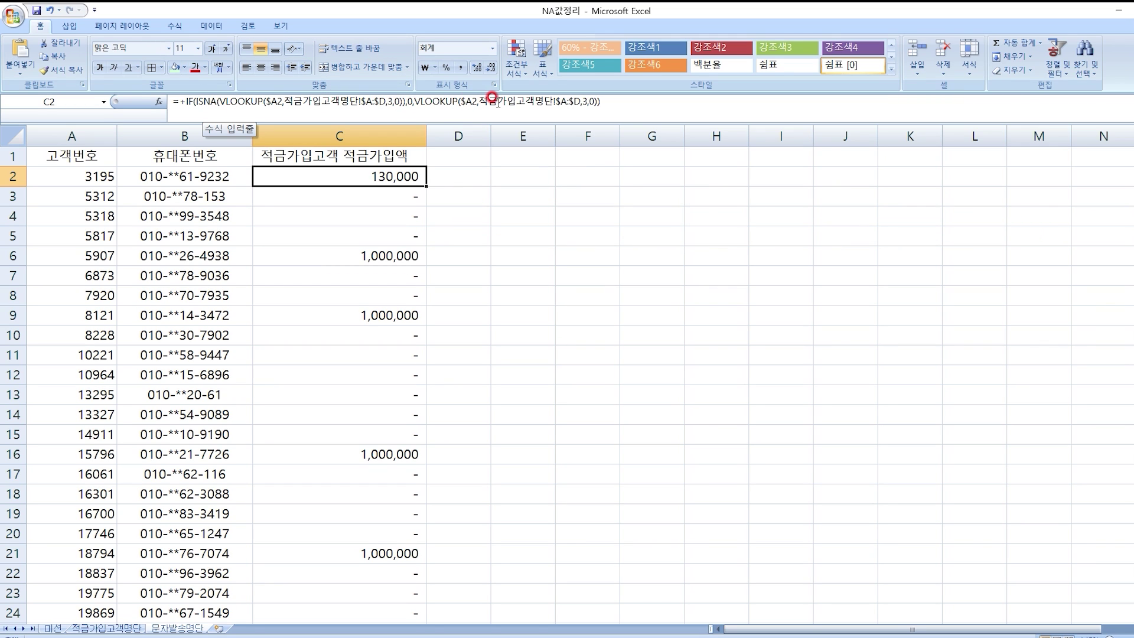
click(618, 103)
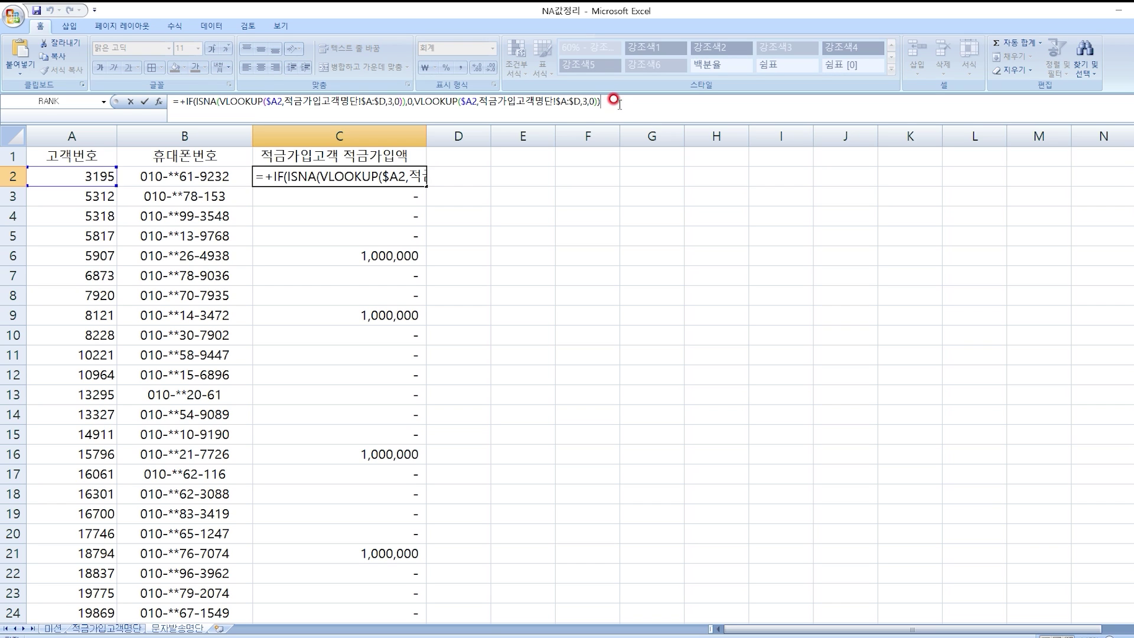
key(Return)
click(360, 178)
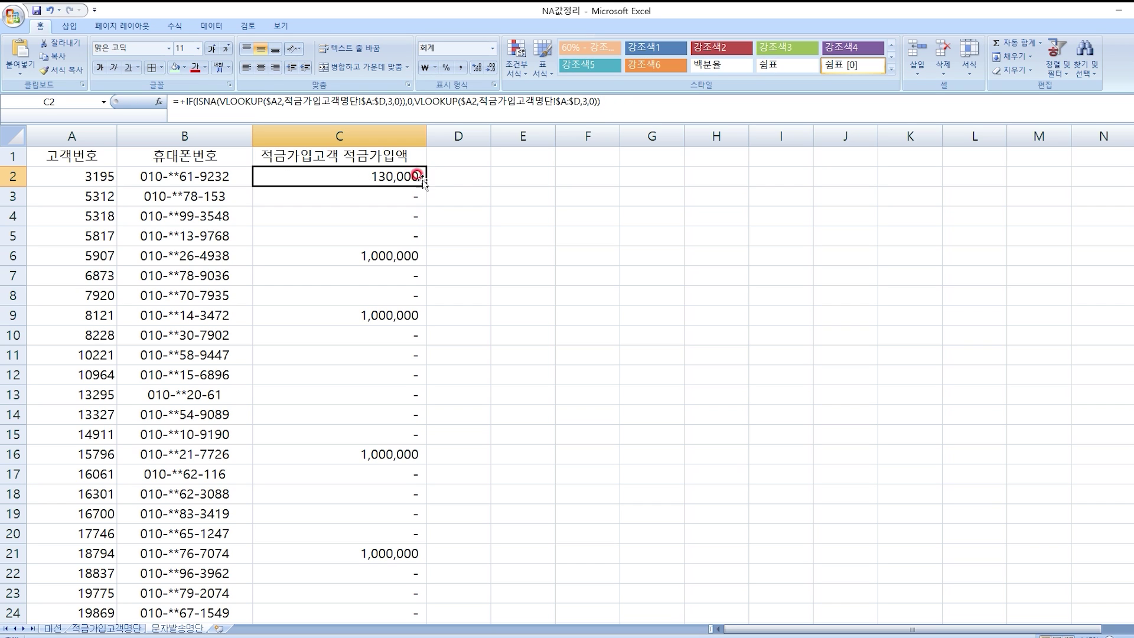
- Enter the heading 적금가입액2 in cell D1
click(438, 173)
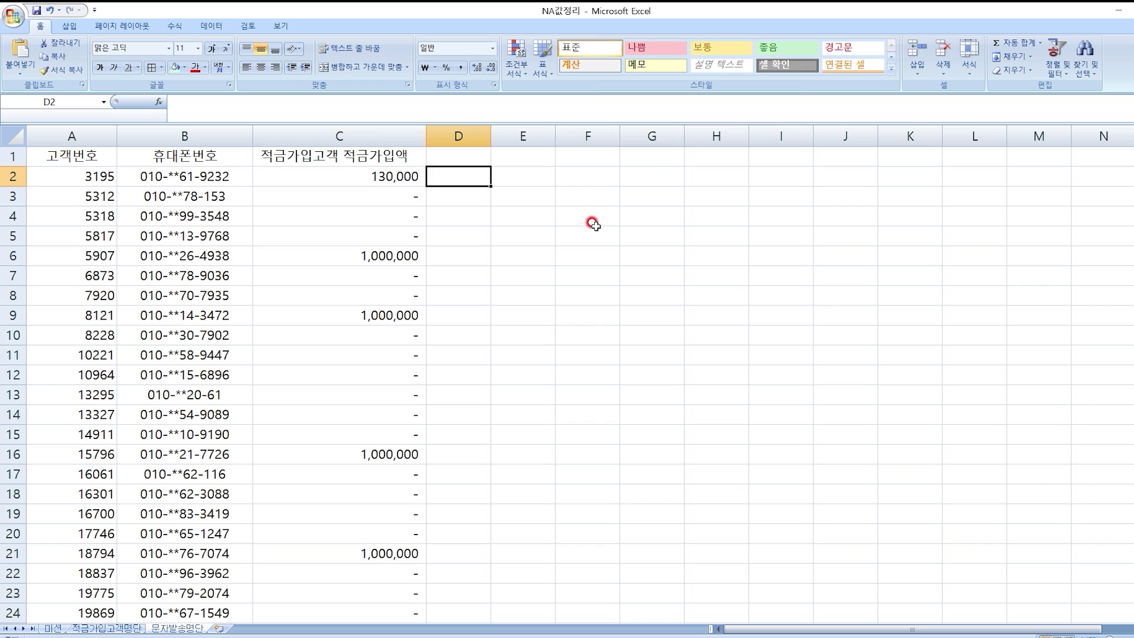
key(Up)
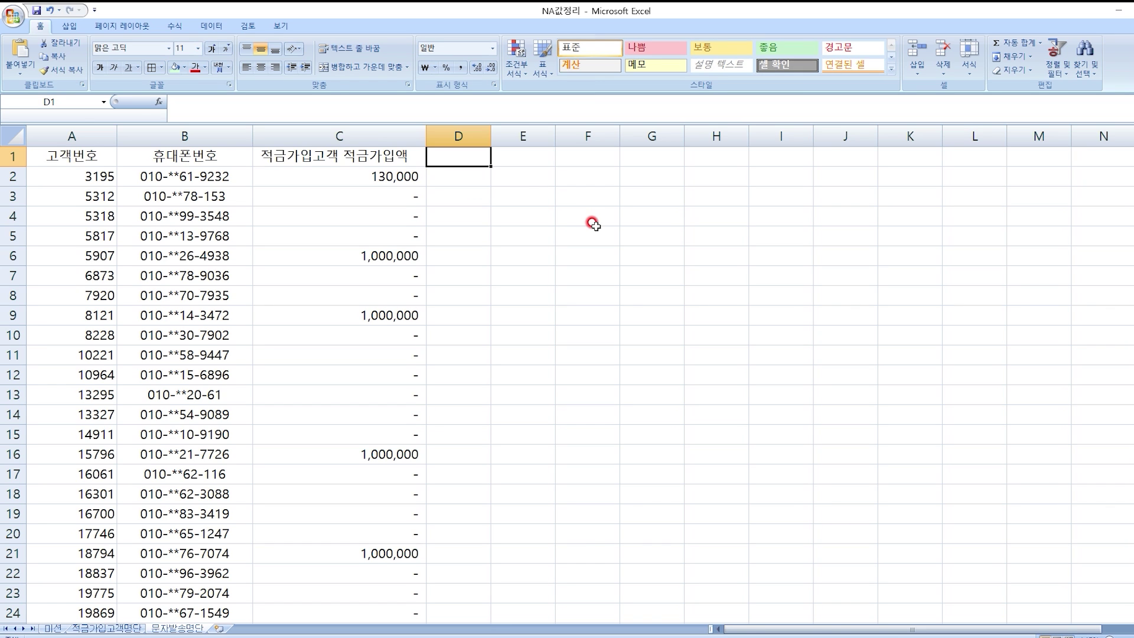
text(+)
key(BackSpace)
text(적)
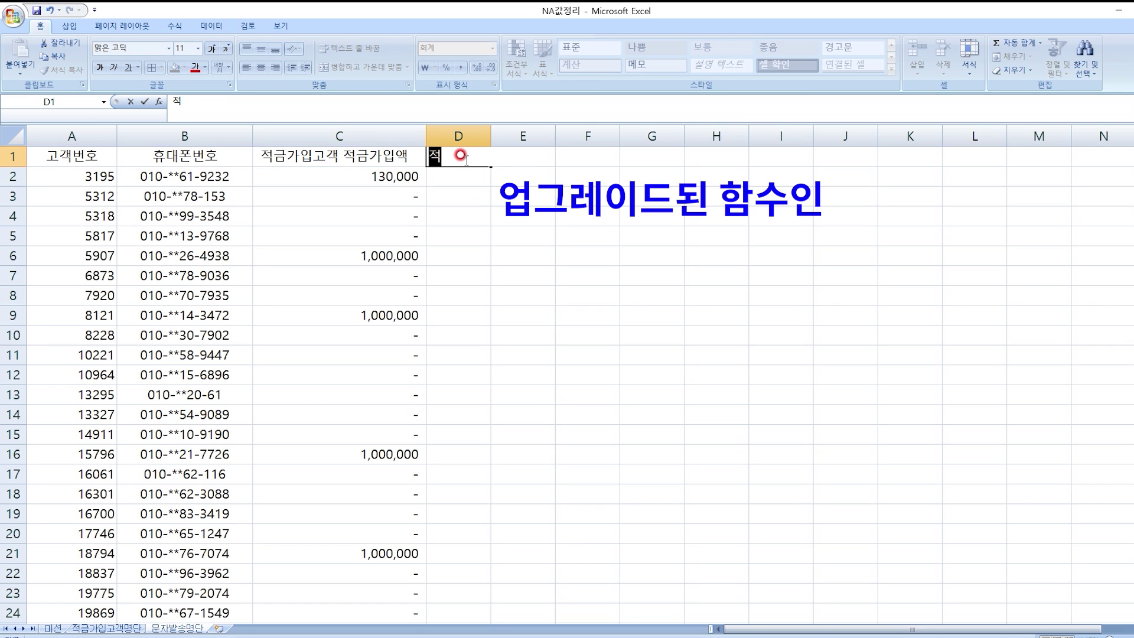
text(금가이입액2)
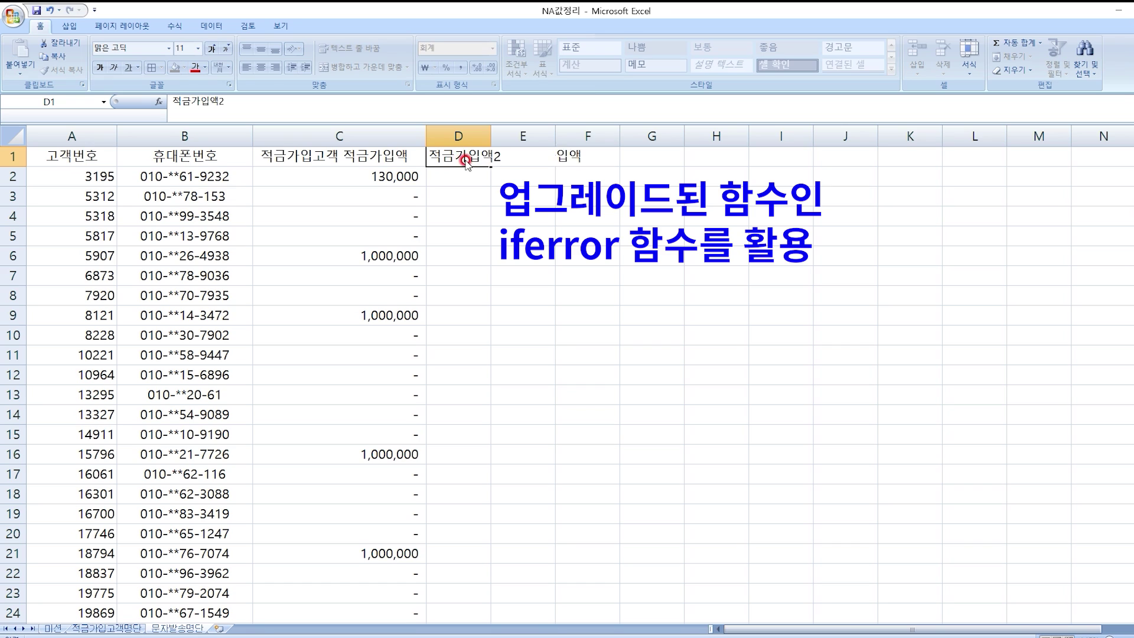
key(Return)
- Start a VLOOKUP formula in D2 with $A2, its column locked, as the lookup value
text(+)
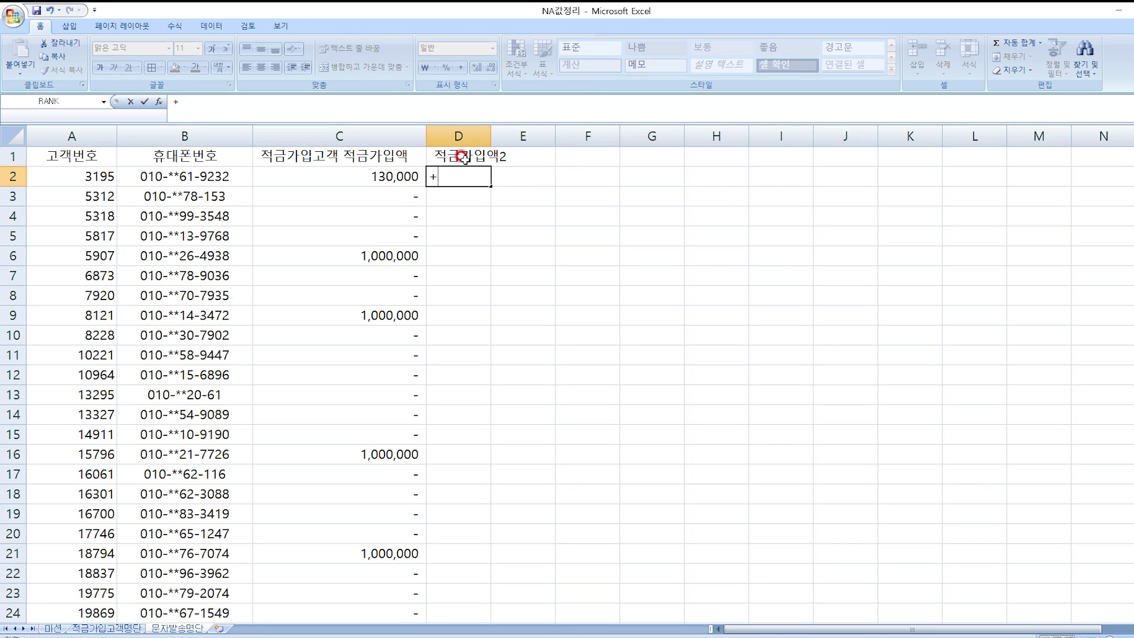
text(v)
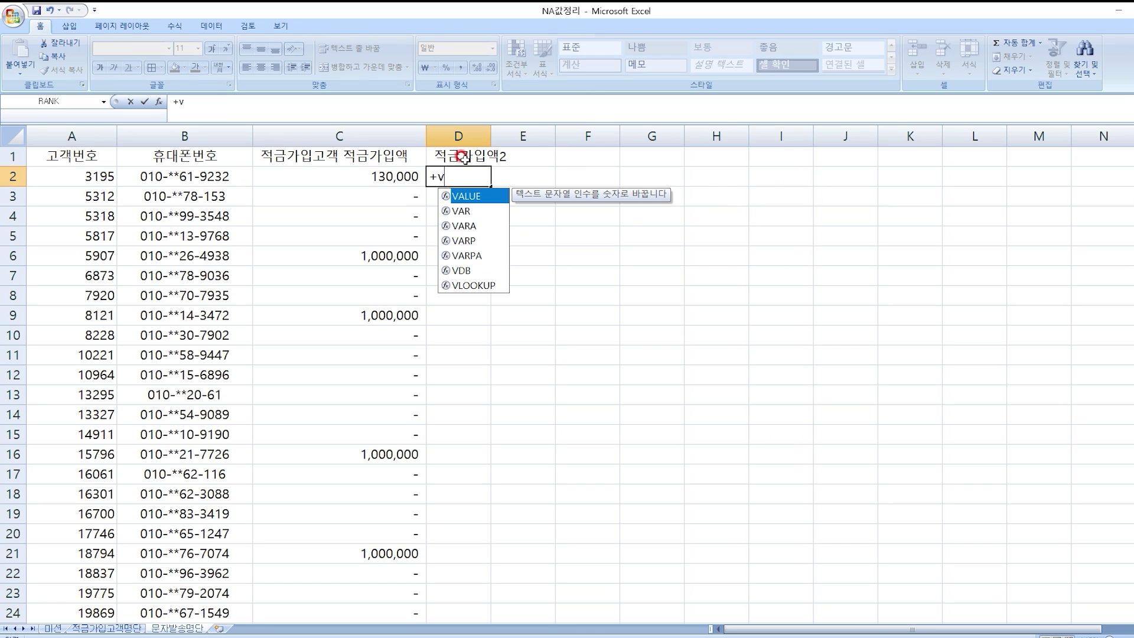
text(lookup()
key(Left)
key(Left)
key(Left)
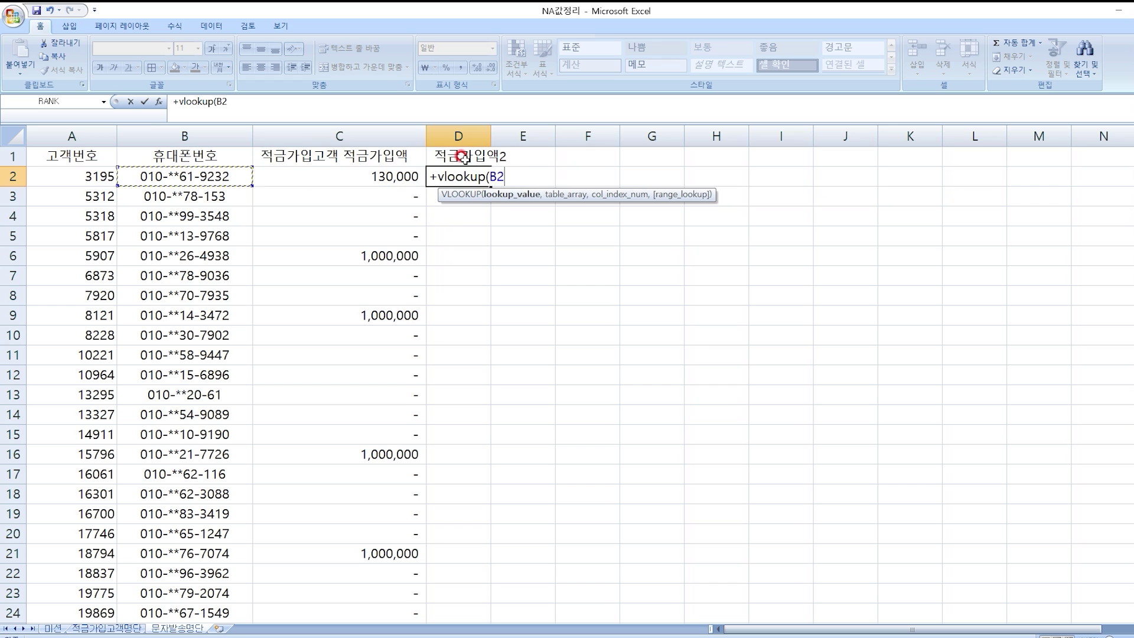
key(F4)
key(F4)
key(F4)
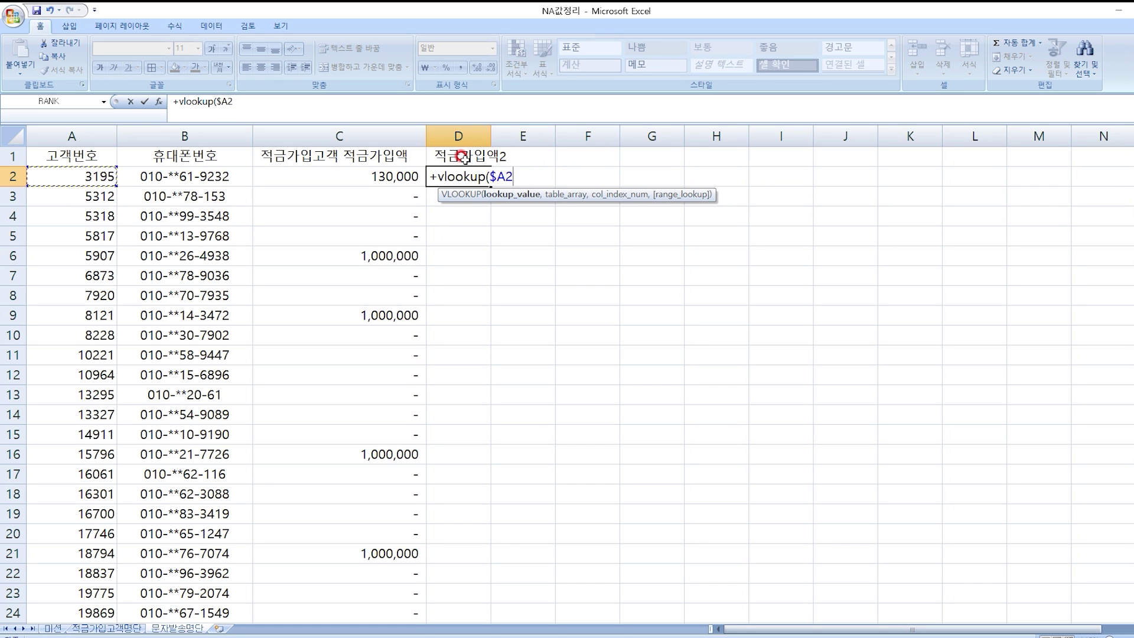
text(,)
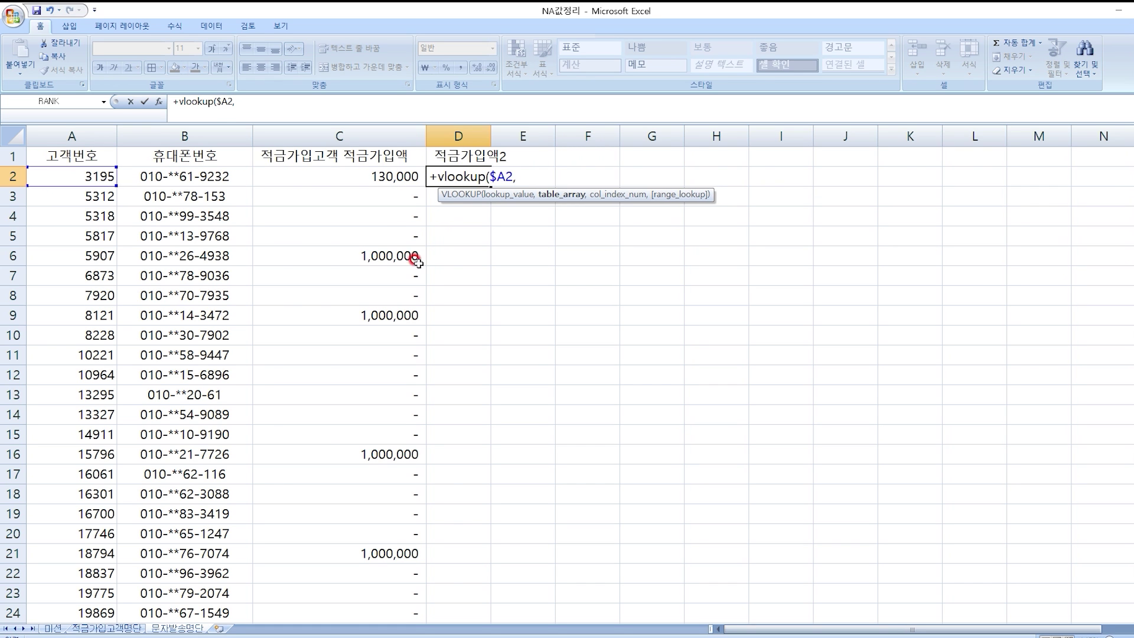
- Complete the D2 VLOOKUP with columns $A:$D of 적금가입고객명단 as the table, column index 3 and exact match 0
click(94, 629)
drag(82, 135, 381, 126)
key(F4)
text(,)
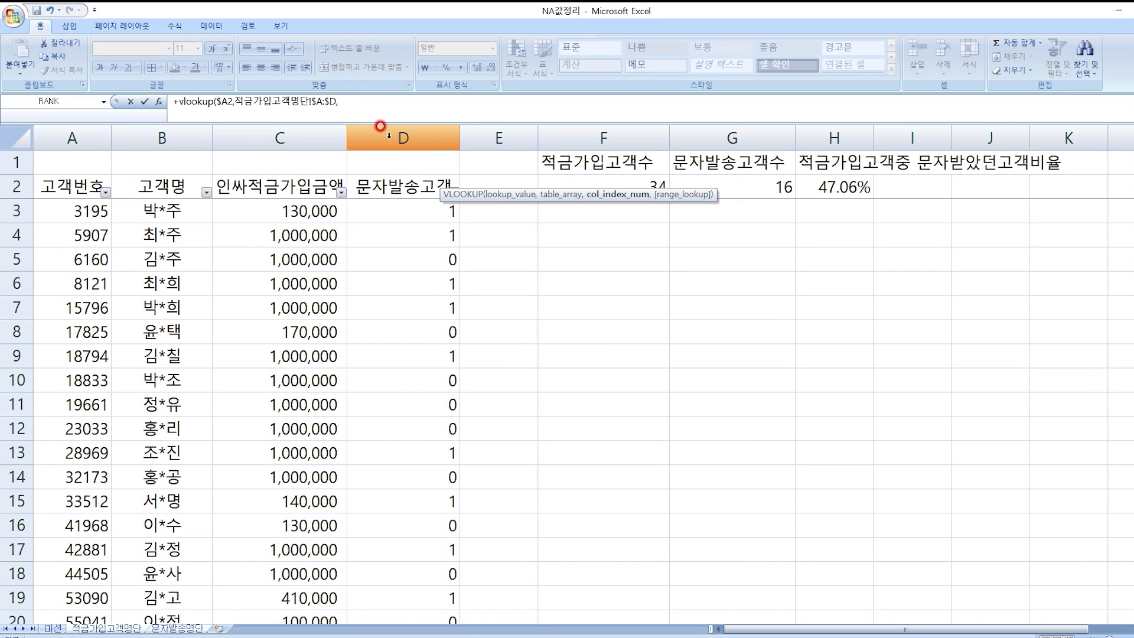
text(3,0)
key(Return)
- Fill the D2 VLOOKUP down the recipient list and fit column D's width to its contents
click(457, 176)
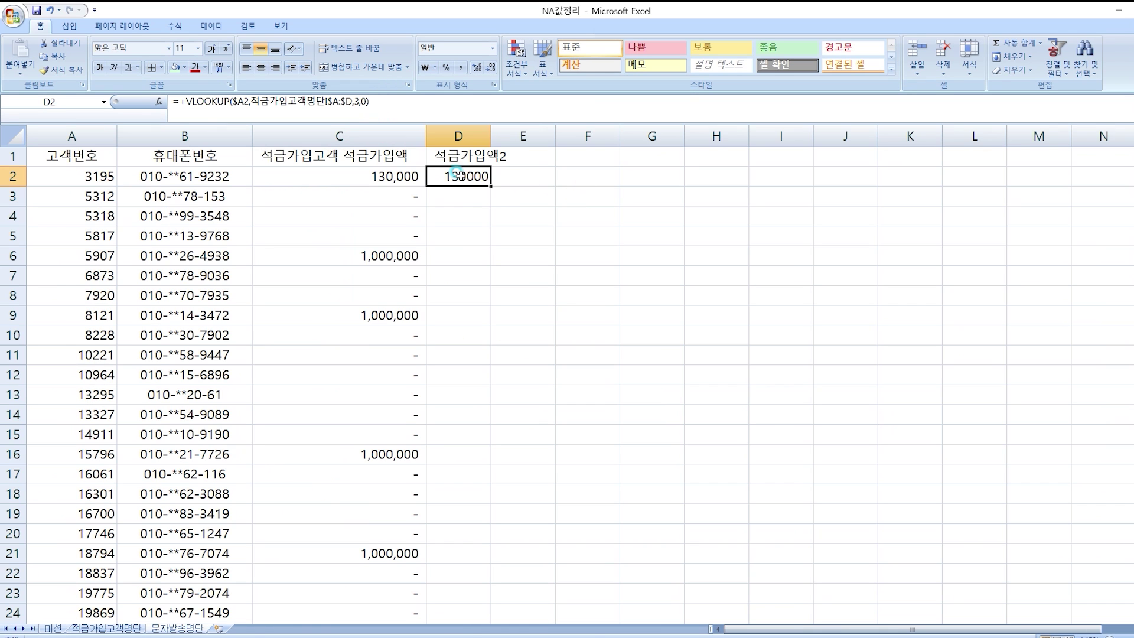
double_click(490, 186)
double_click(491, 136)
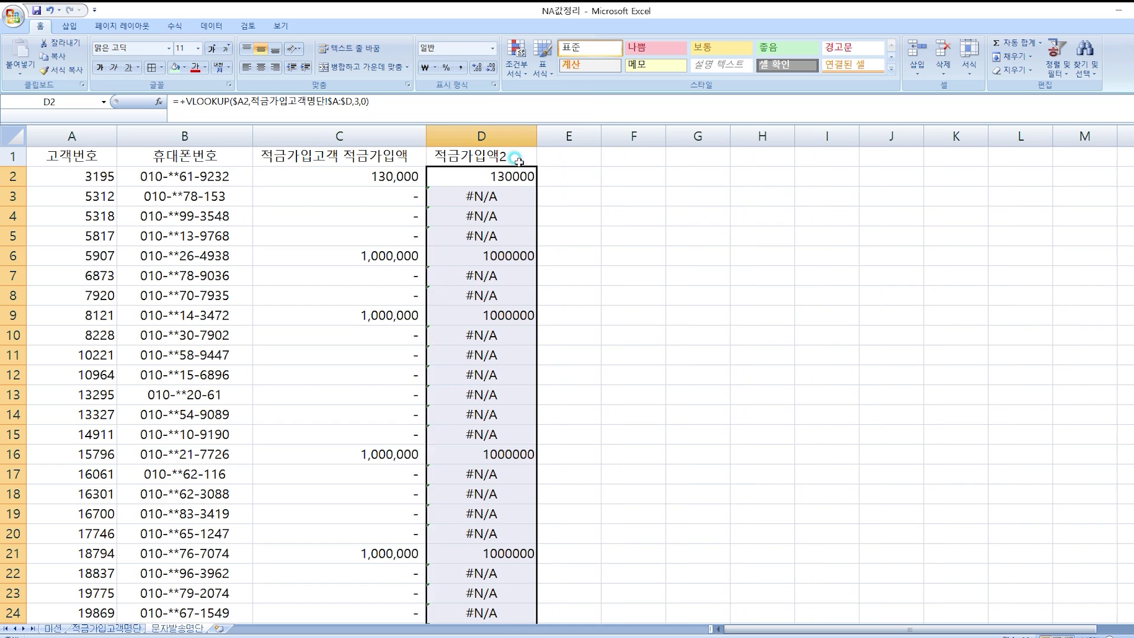
- Apply the comma number style to the whole of column D
click(499, 177)
click(490, 136)
click(460, 67)
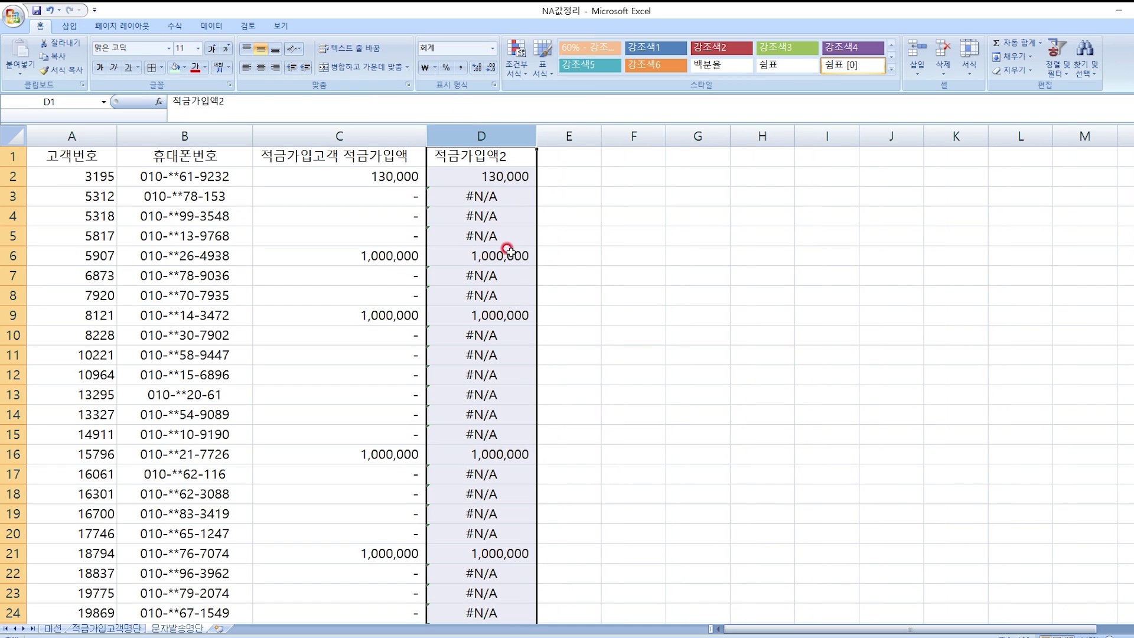
- Compare the plain VLOOKUP formula in D3 with the IF(ISNA(VLOOKUP)) formula in C3
click(507, 175)
click(511, 204)
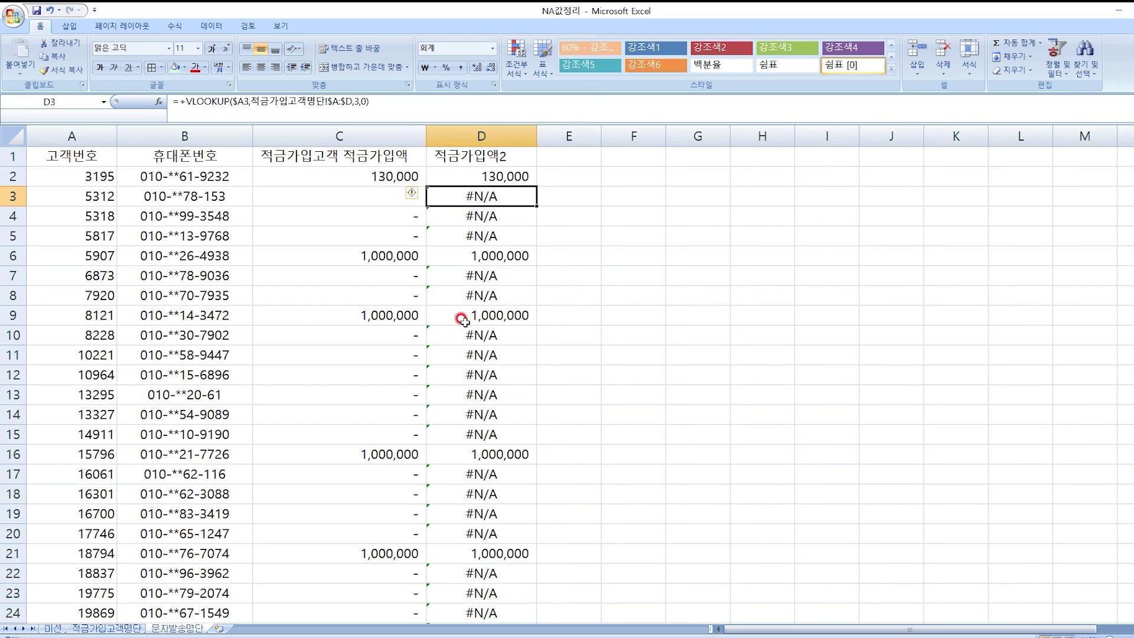
click(379, 194)
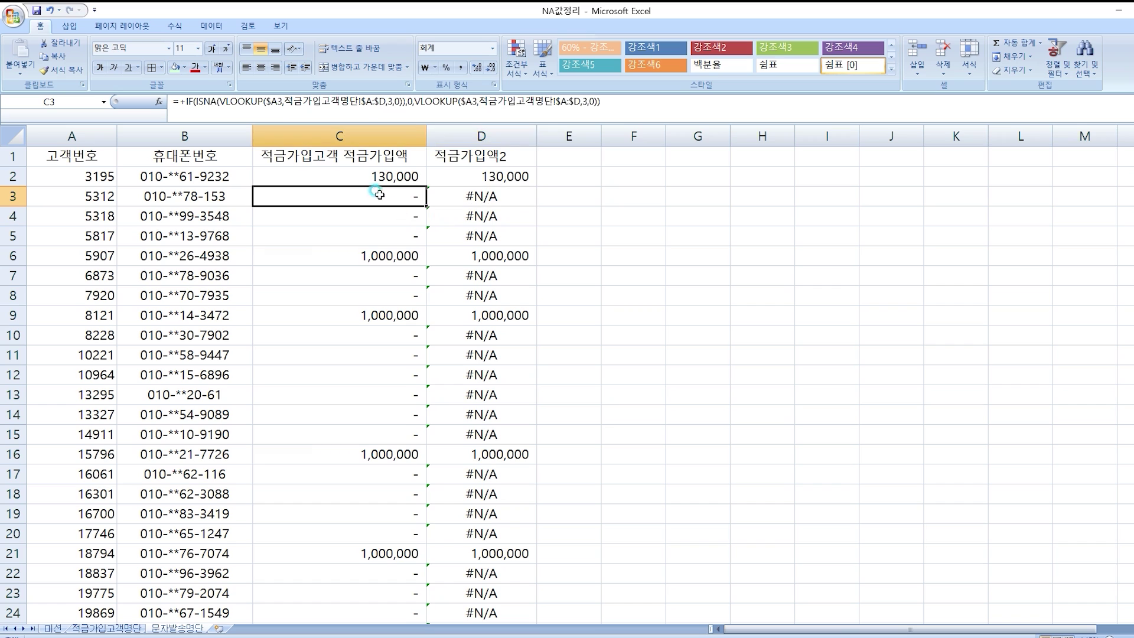
click(499, 213)
click(513, 175)
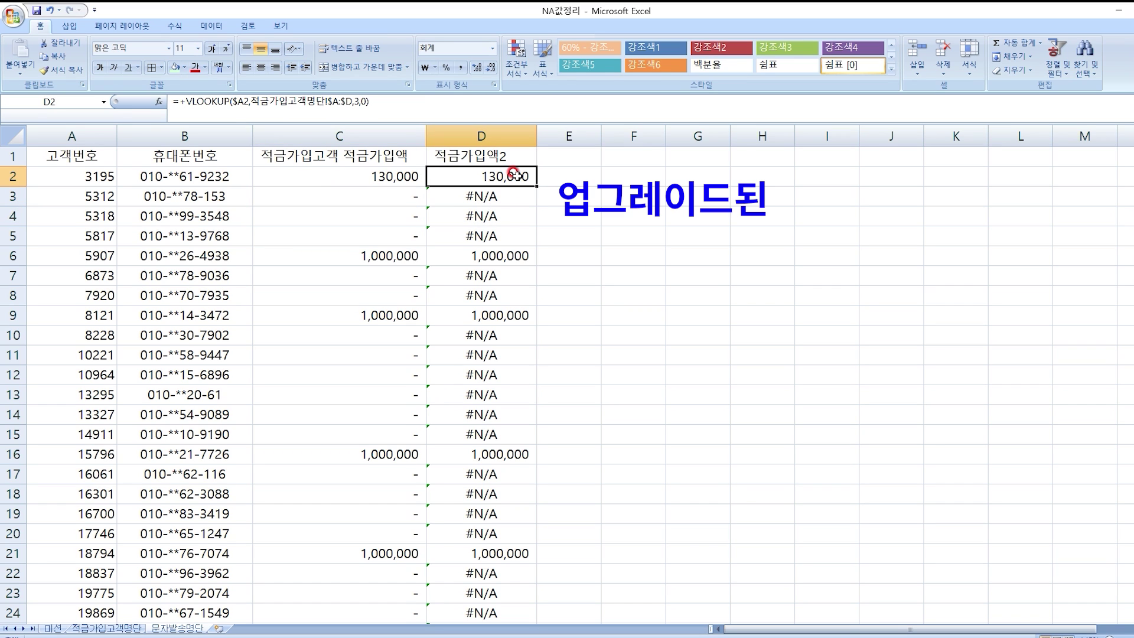
click(342, 105)
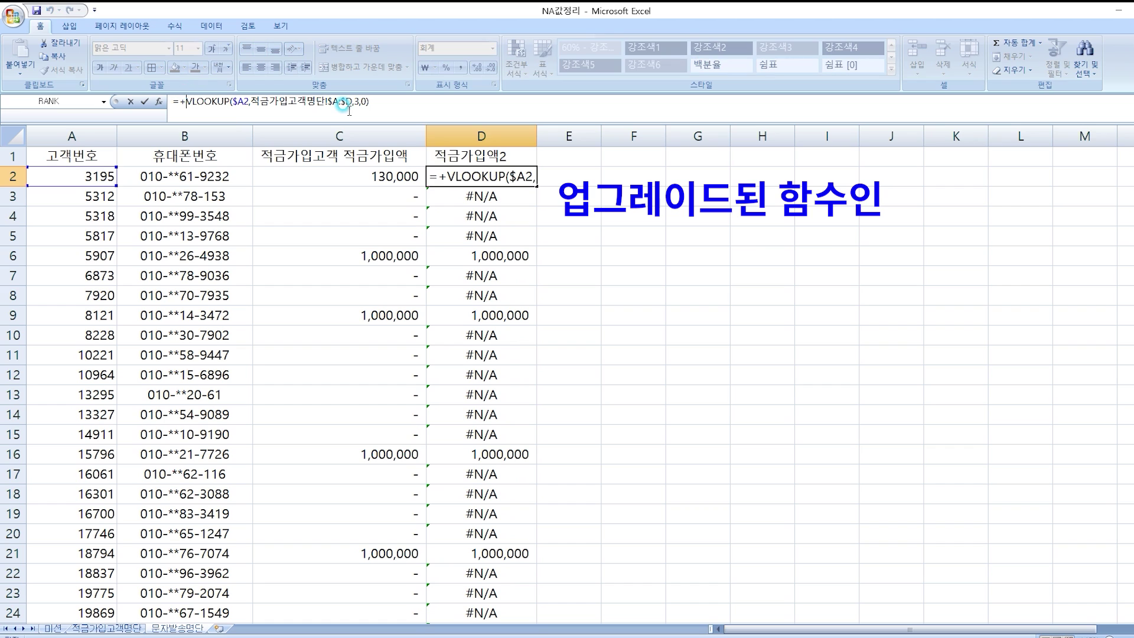
text(if()
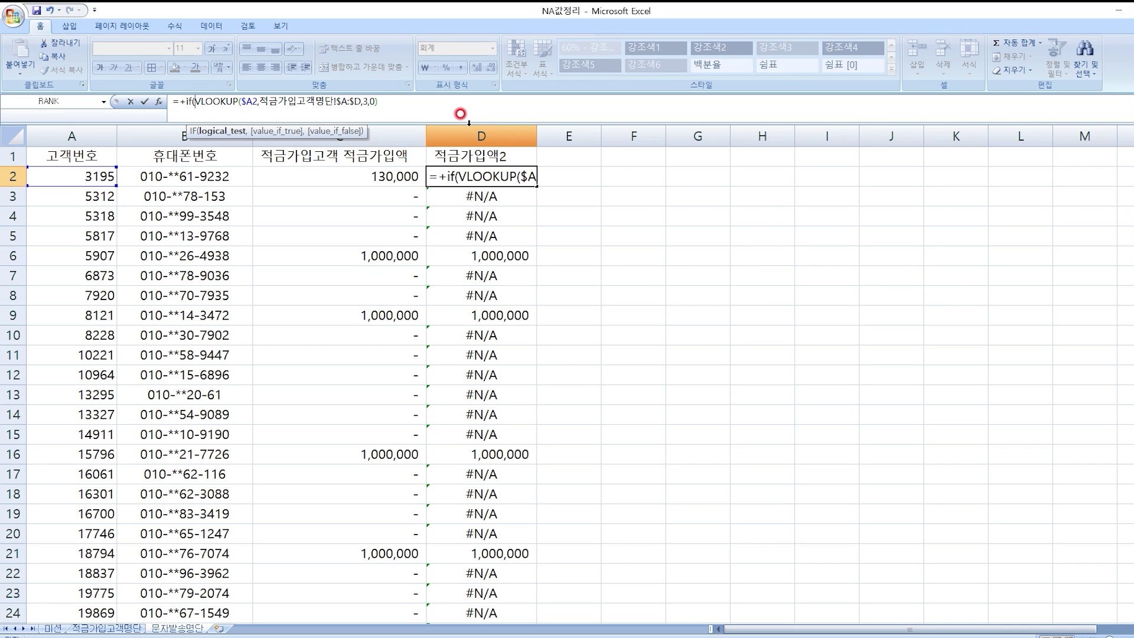
key(Escape)
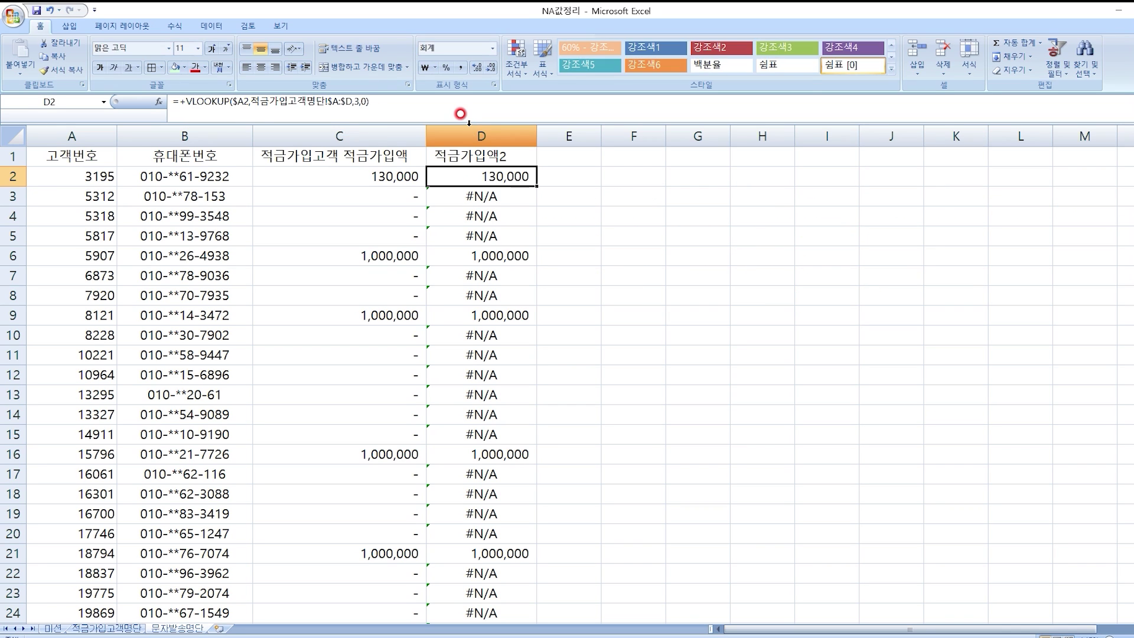
- Enter the formula +1/0 in cell E2 as a division-by-zero example
key(Right)
text(+1/0)
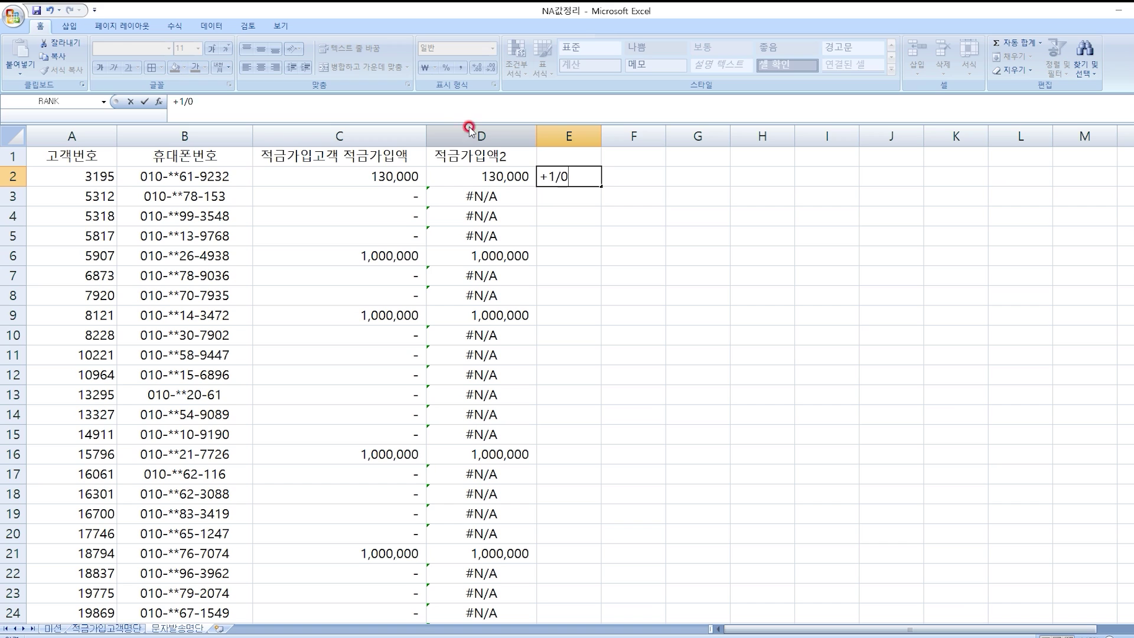
key(Return)
key(Up)
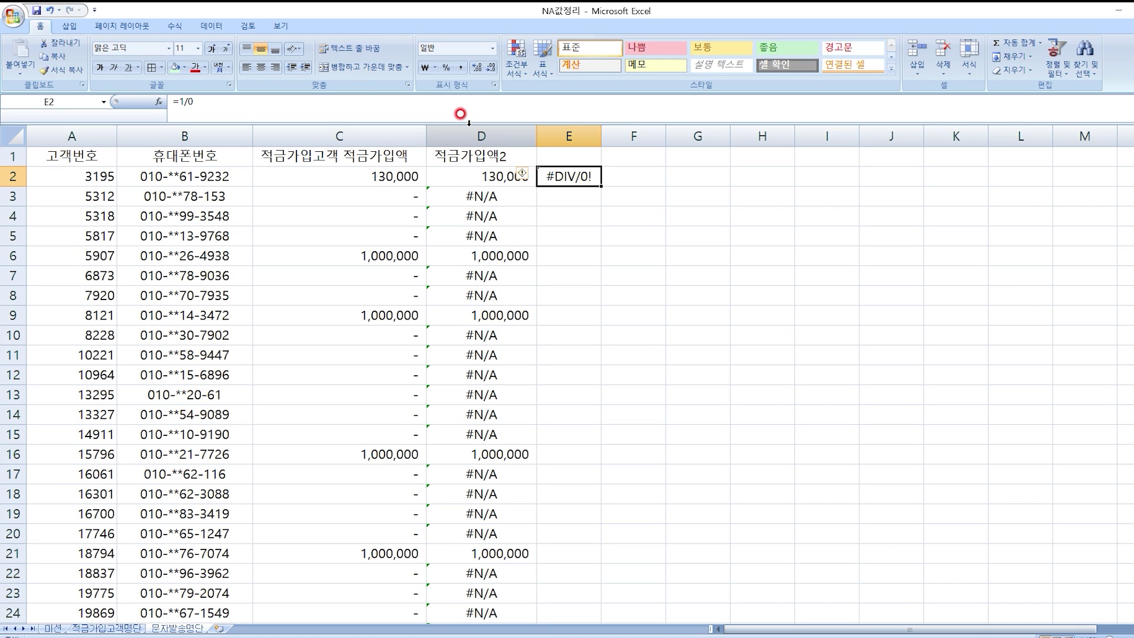
- Clear the division example from E2 and wrap the VLOOKUP in D2 in IFERROR with 0 as the error value
key(Delete)
key(Left)
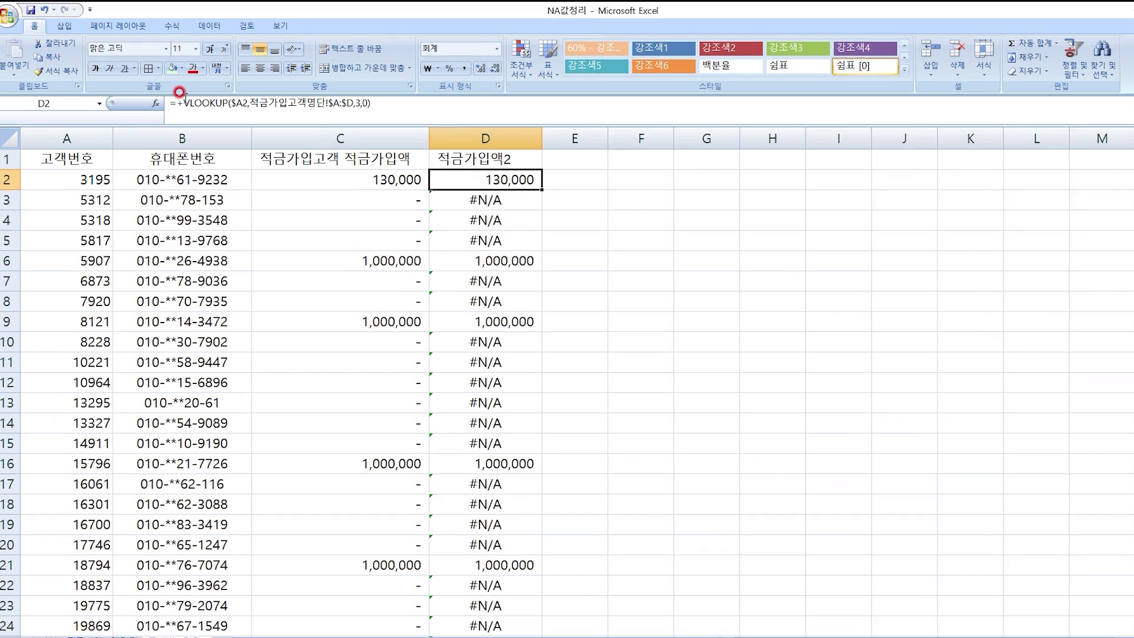
click(228, 107)
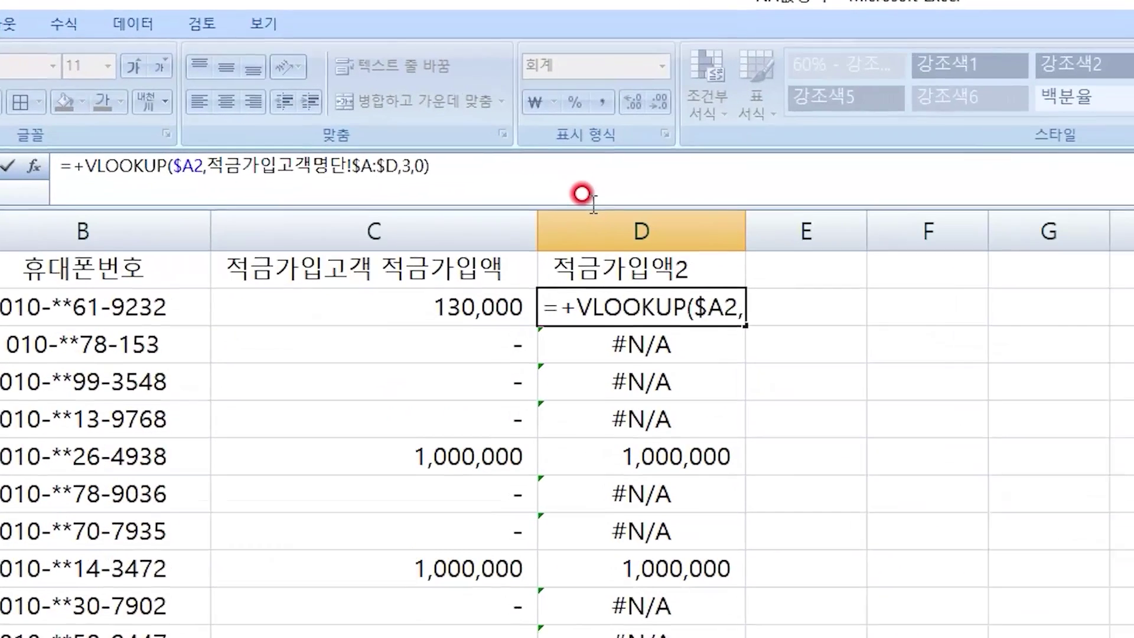
text(iferror)
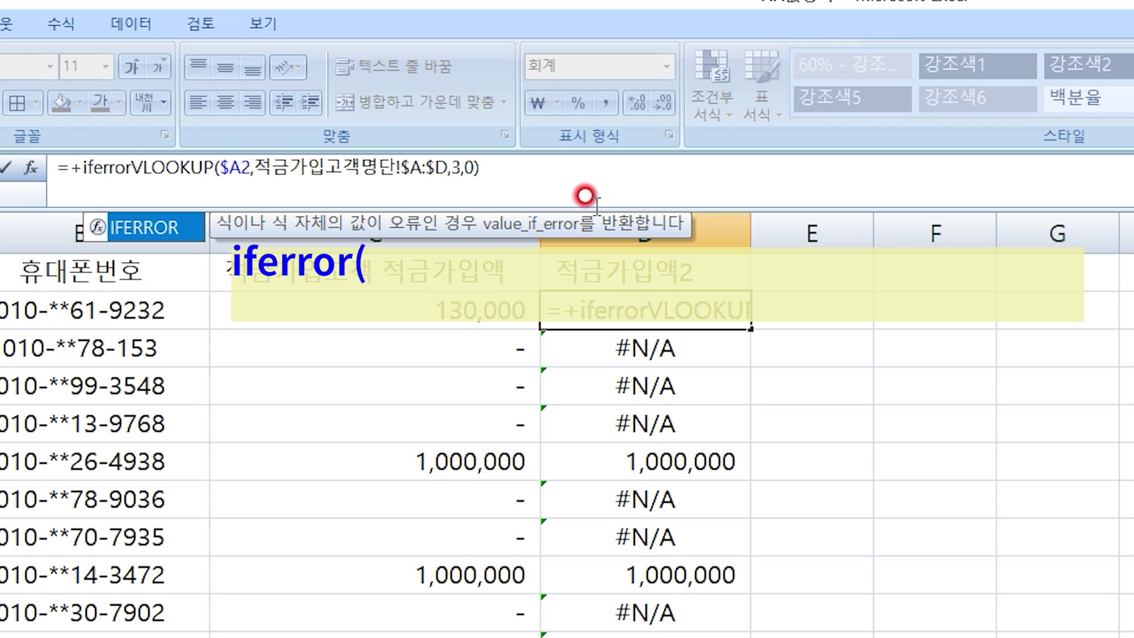
text(()
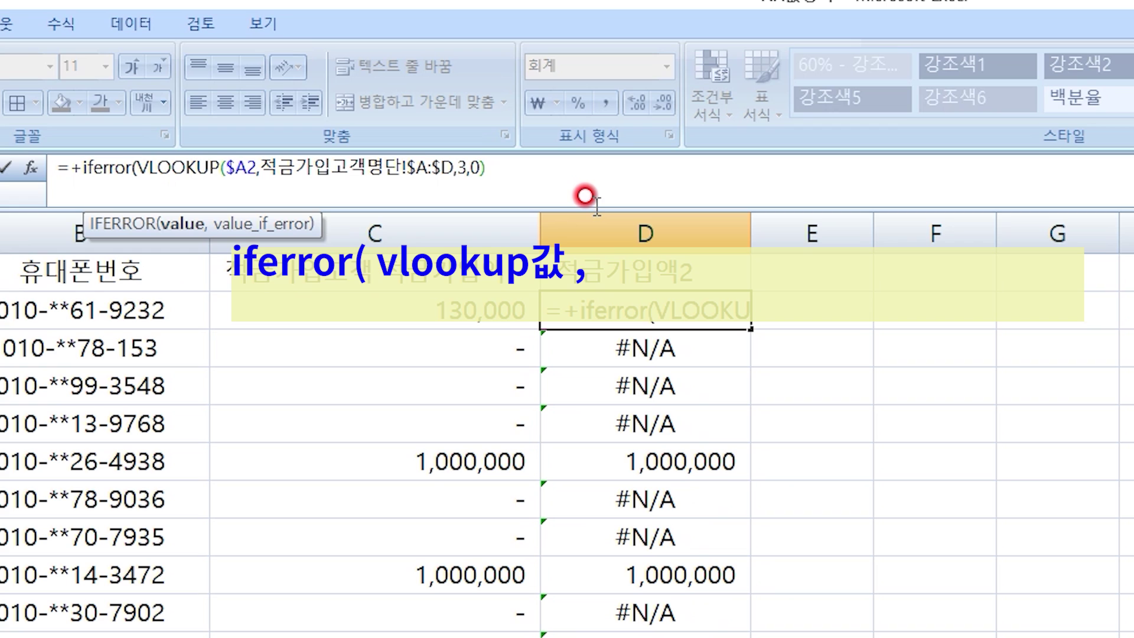
click(593, 173)
text(,0)
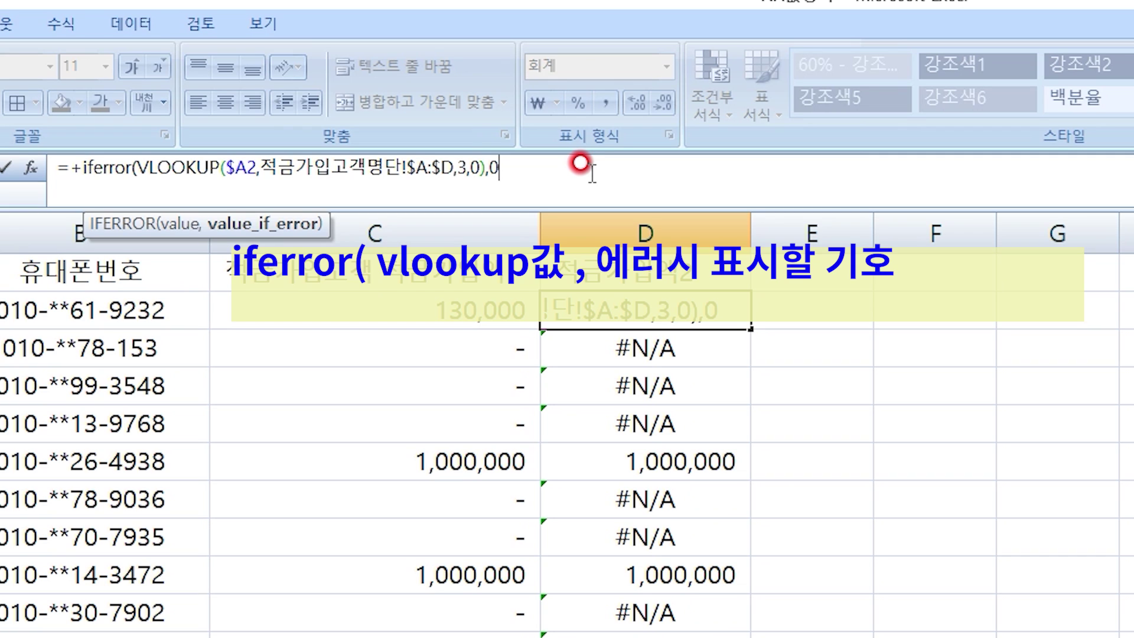
text())
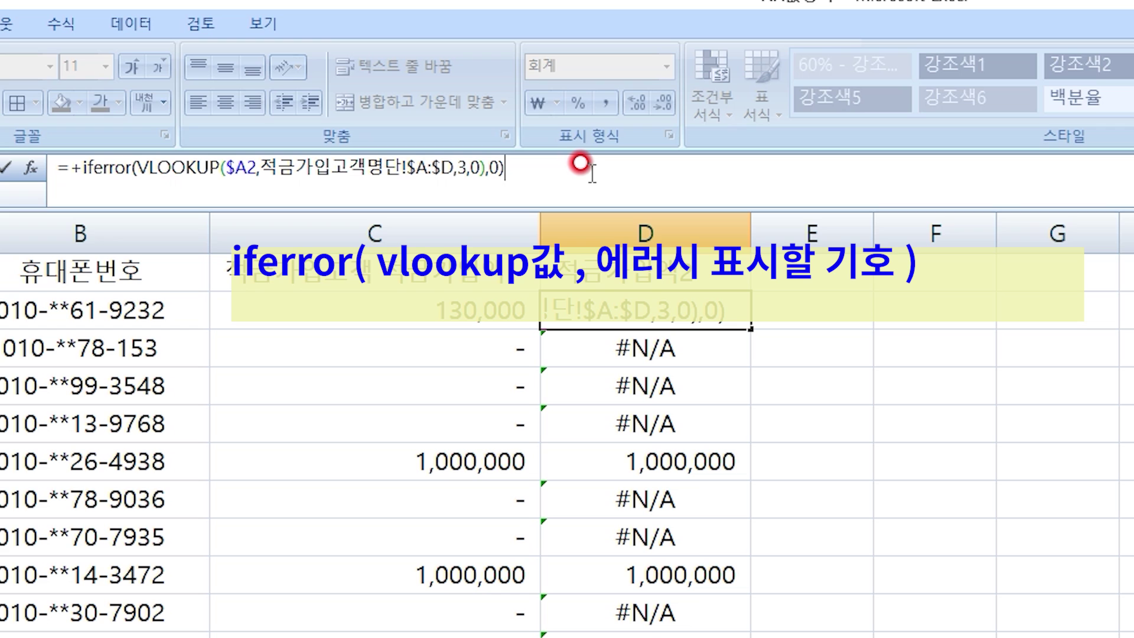
key(Return)
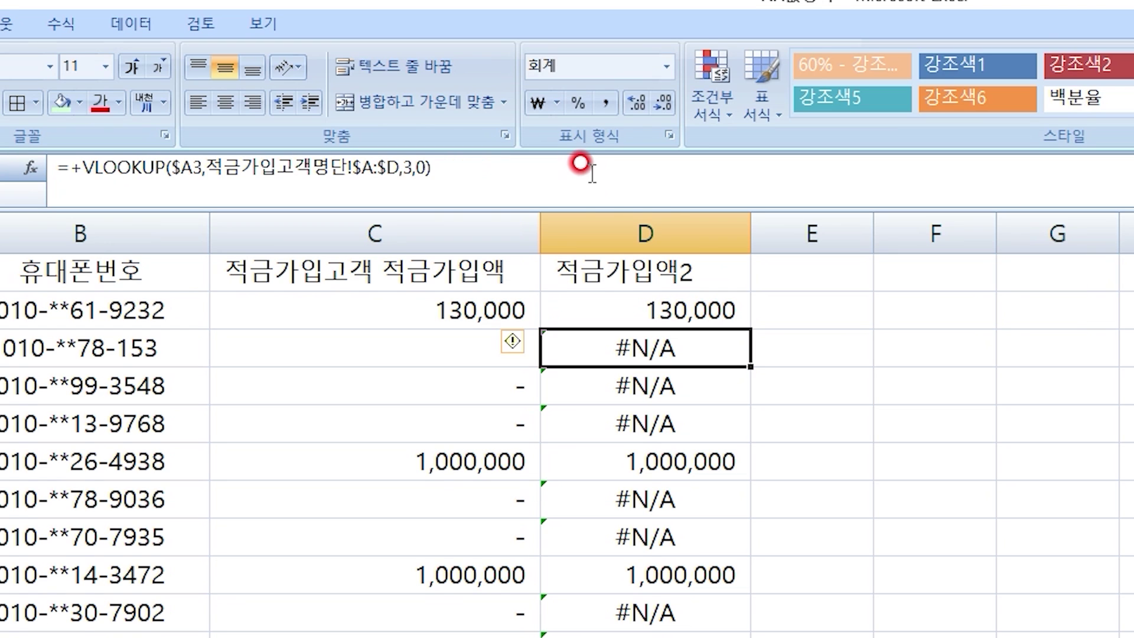
- Fill the IFERROR formula from D2 down the recipient list
click(652, 313)
double_click(748, 329)
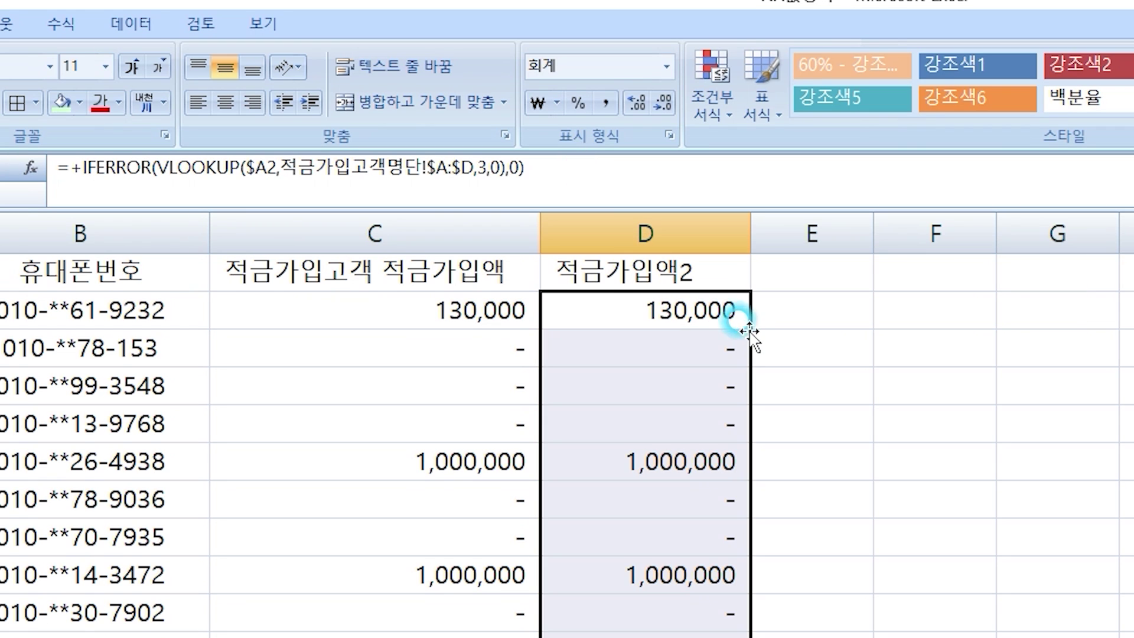
click(730, 322)
click(718, 346)
click(733, 322)
double_click(748, 329)
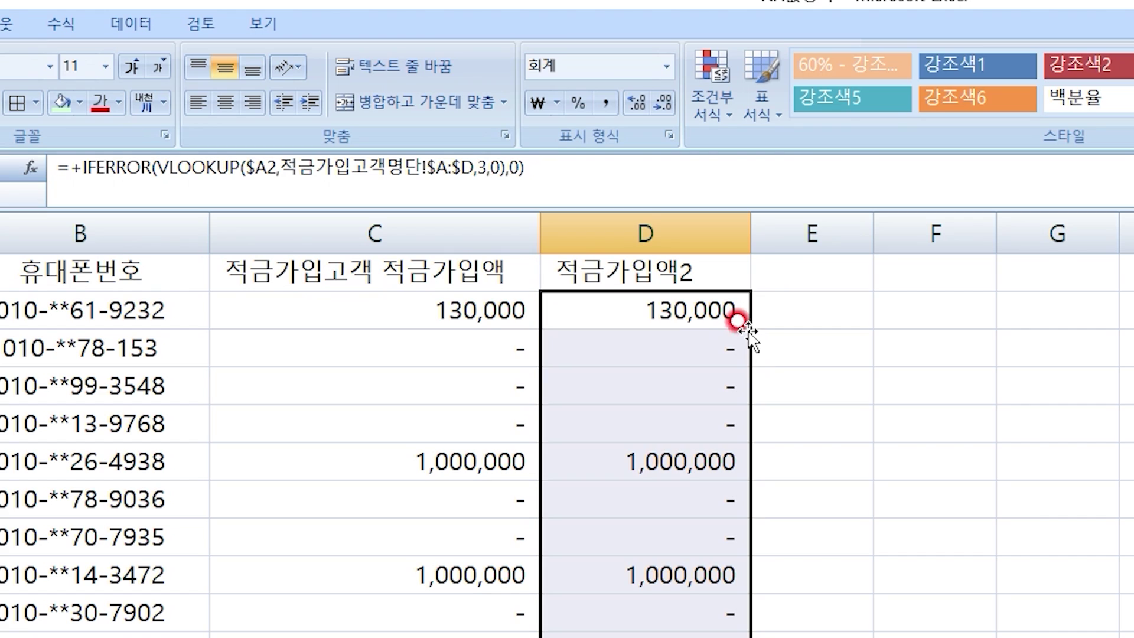
- Compare the IF(ISNA(VLOOKUP)) formula in C2 with the shorter IFERROR formula in D2
click(481, 314)
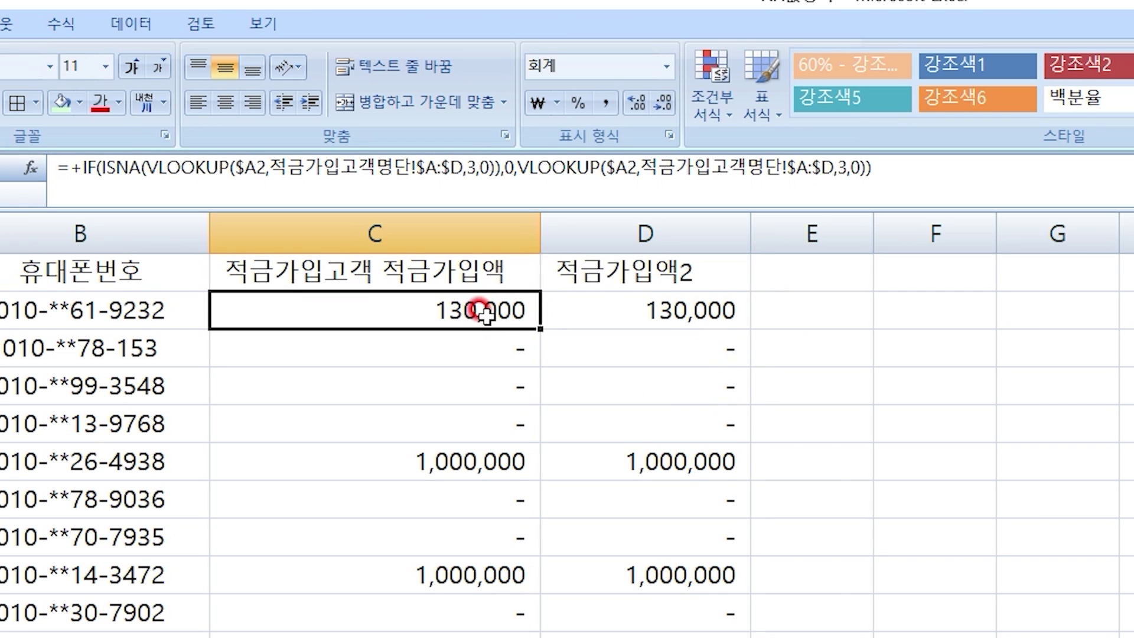
click(665, 310)
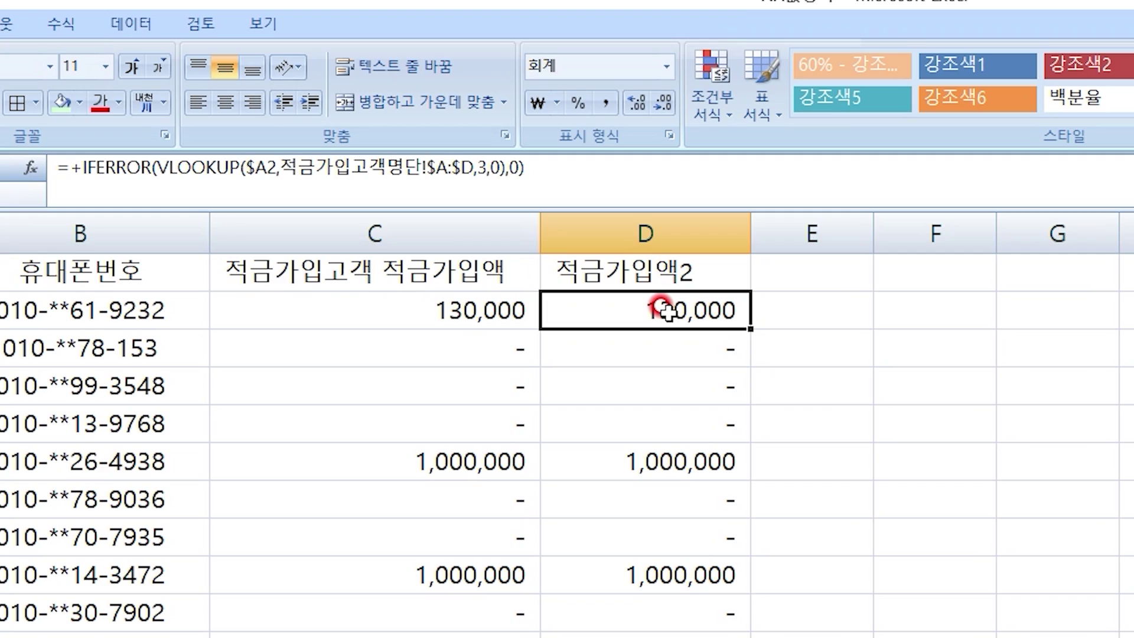
click(812, 273)
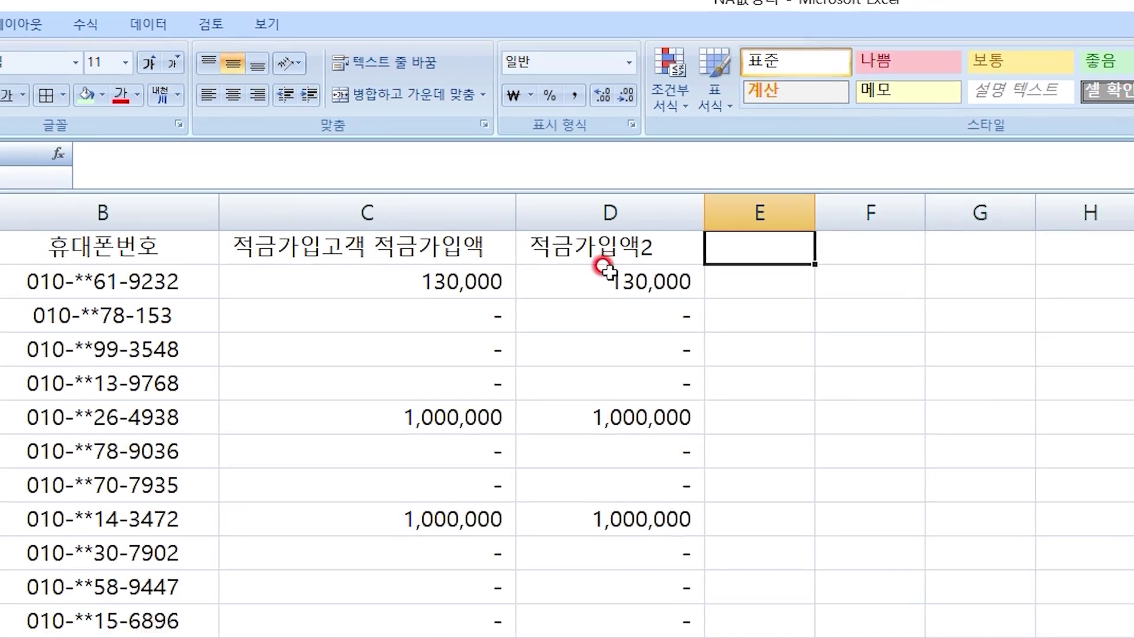
drag(641, 302, 513, 481)
click(701, 450)
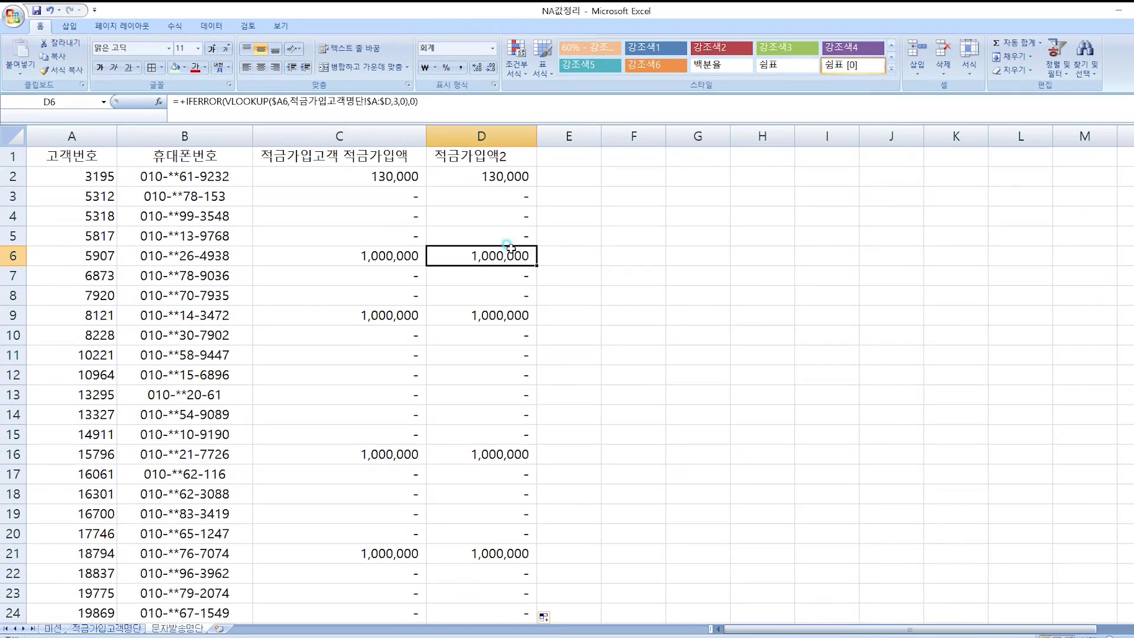
click(347, 179)
click(481, 175)
click(361, 176)
click(463, 177)
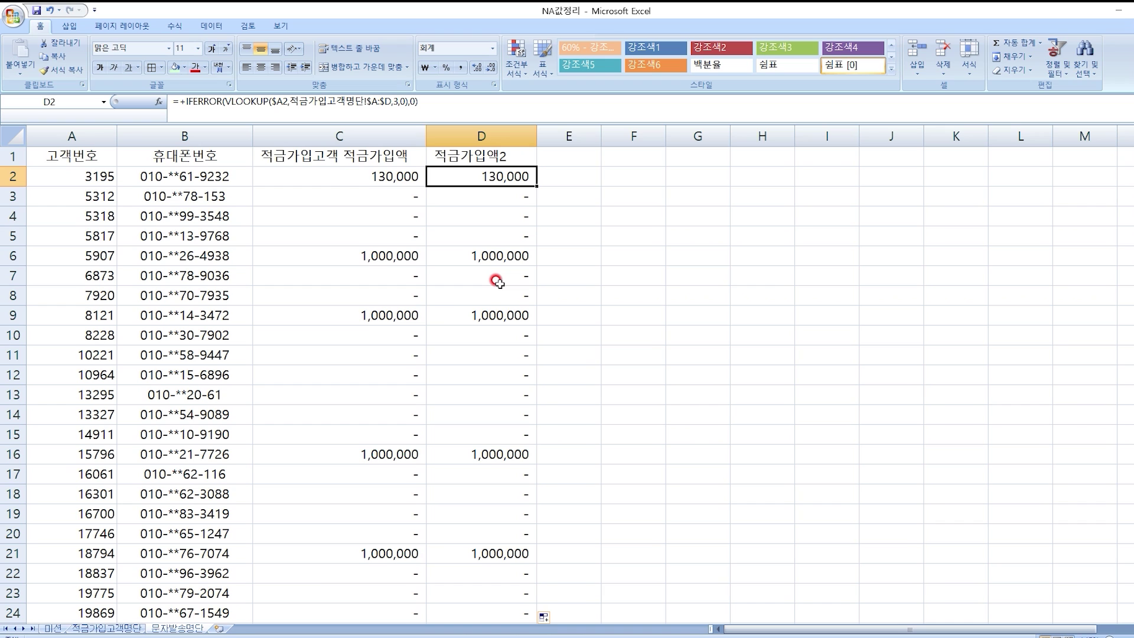
- Review mission 2 on the 미션 sheet and enter the header 적금가입여부 in E1 of the 문자발송명단 sheet
click(53, 629)
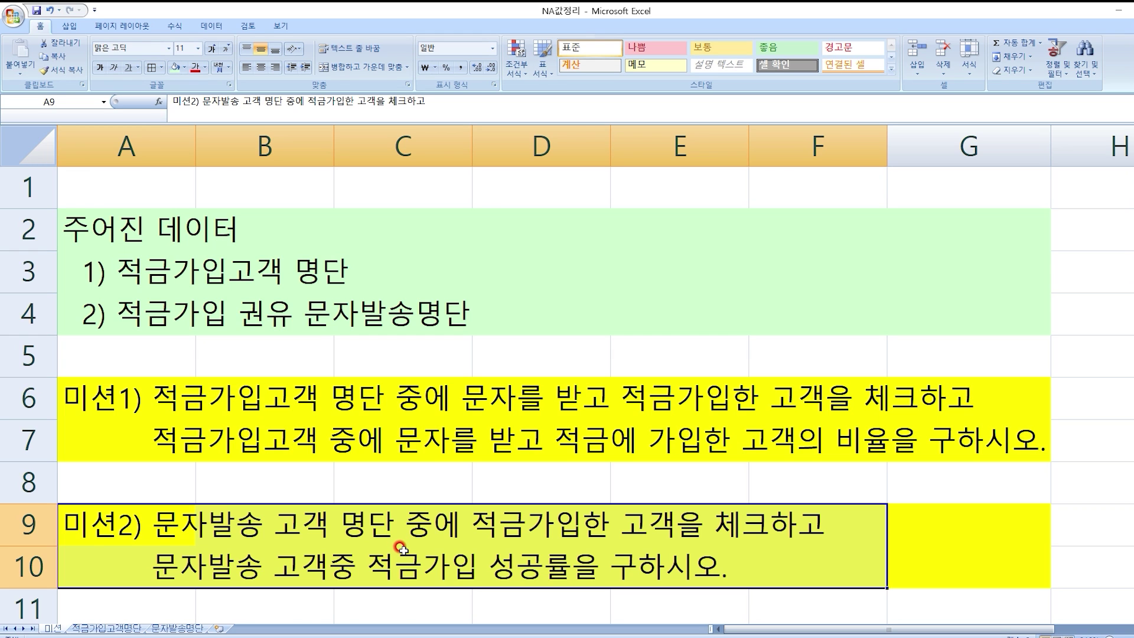
click(177, 628)
click(488, 192)
click(501, 176)
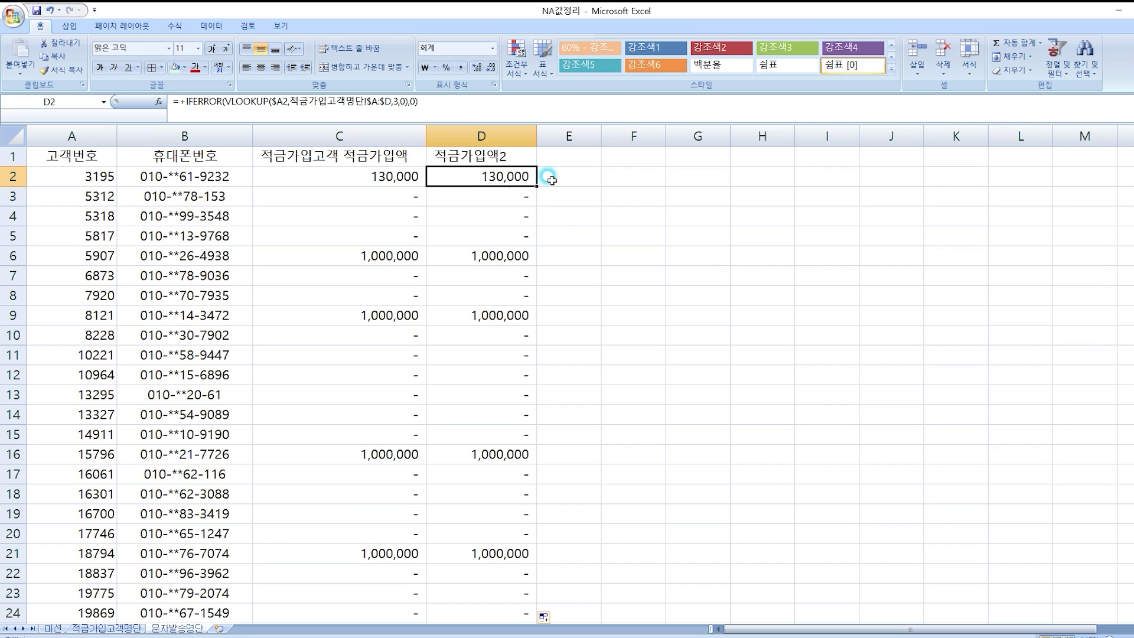
click(558, 158)
text(적금가입여부)
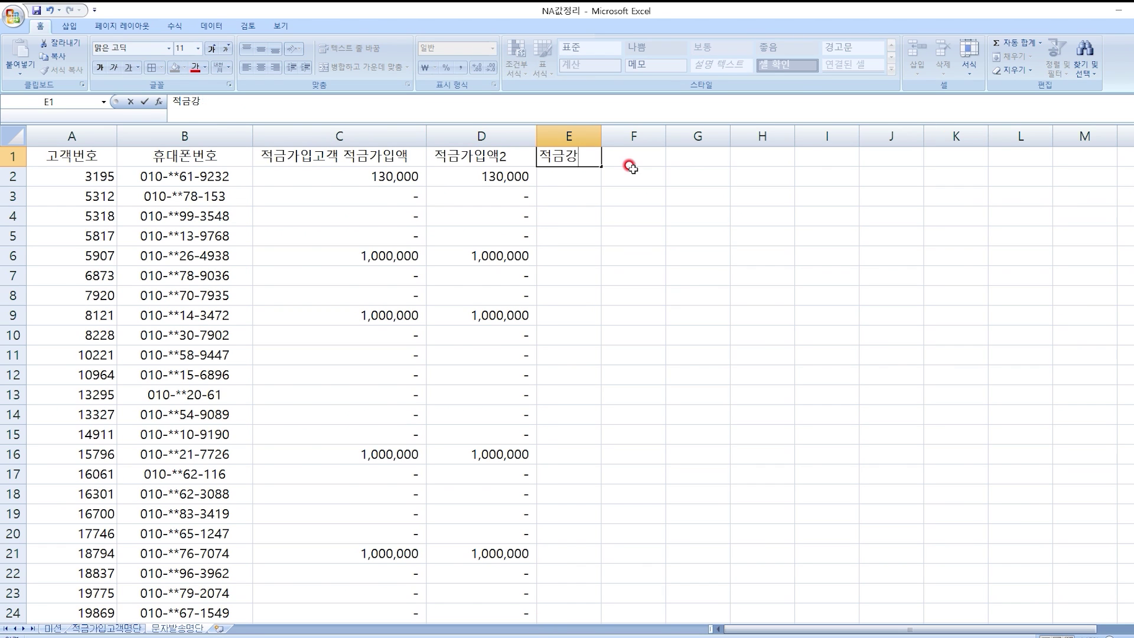
key(Return)
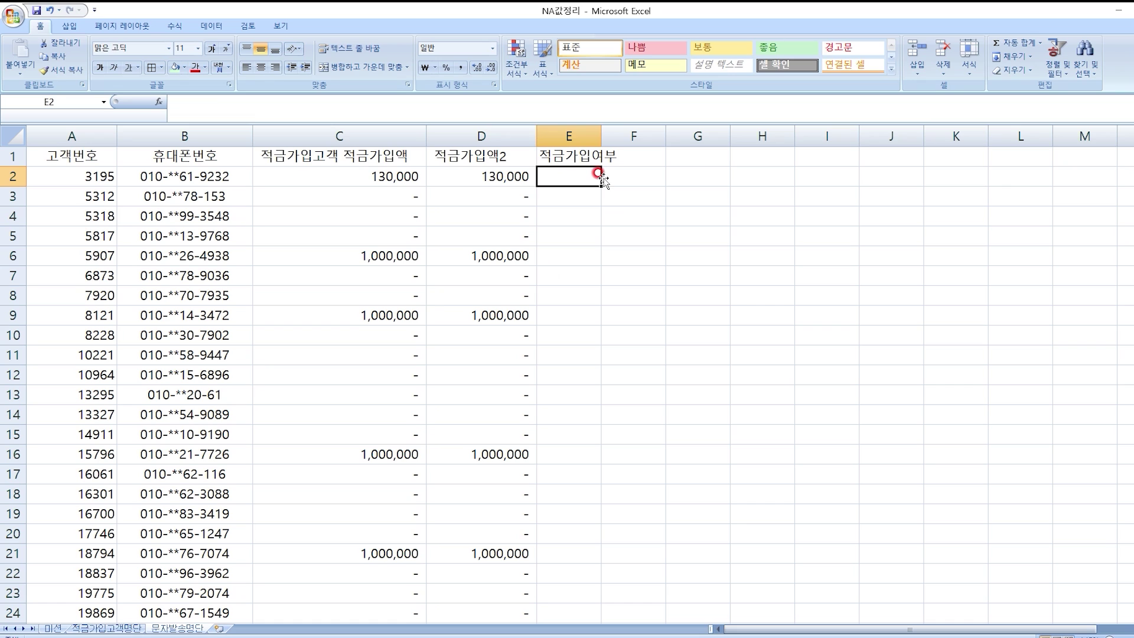
- Enter +vlookup($A2,적금가입고객명단!$A:$A,1,0) in E2 and fill it down the recipient list
text(+vlookup)
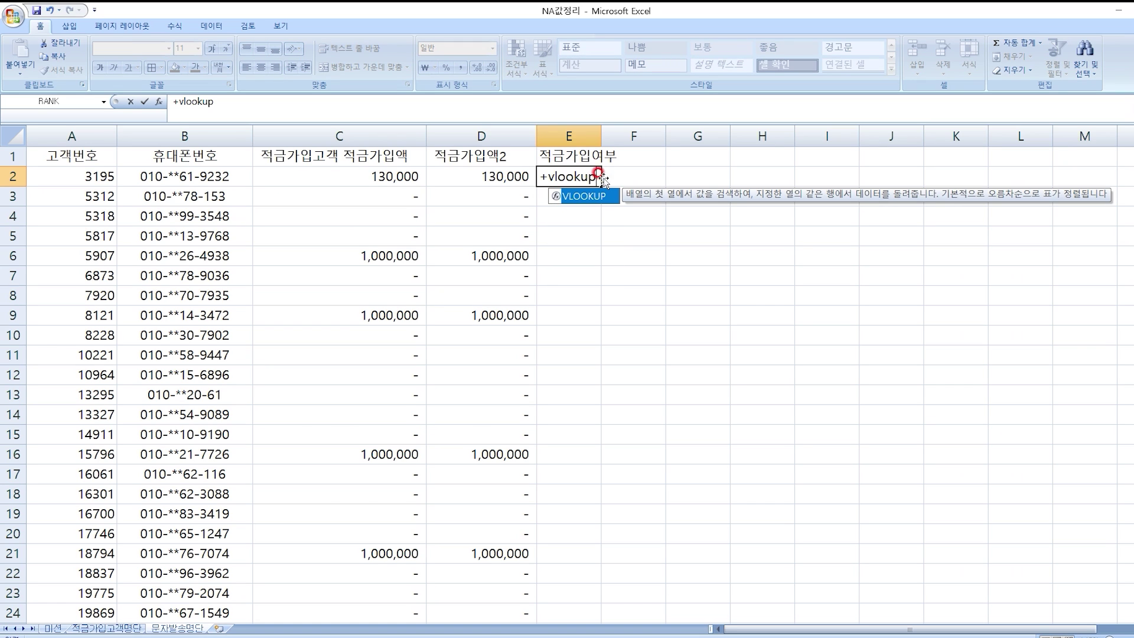
text(()
click(59, 177)
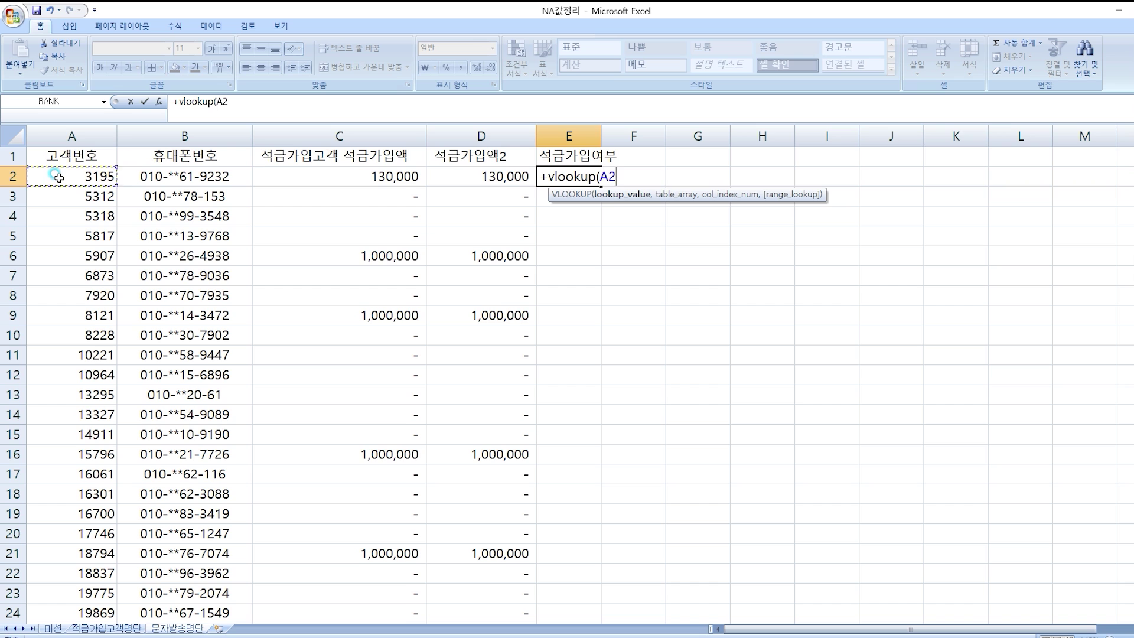
key(F4)
key(F4)
key(F4)
text(,)
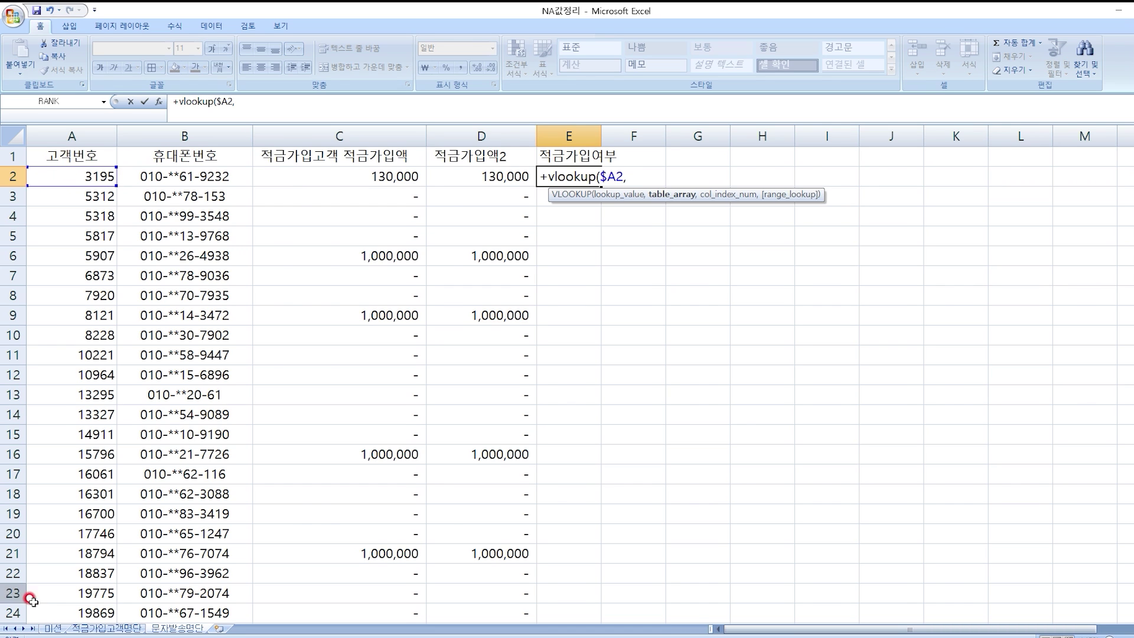
click(107, 628)
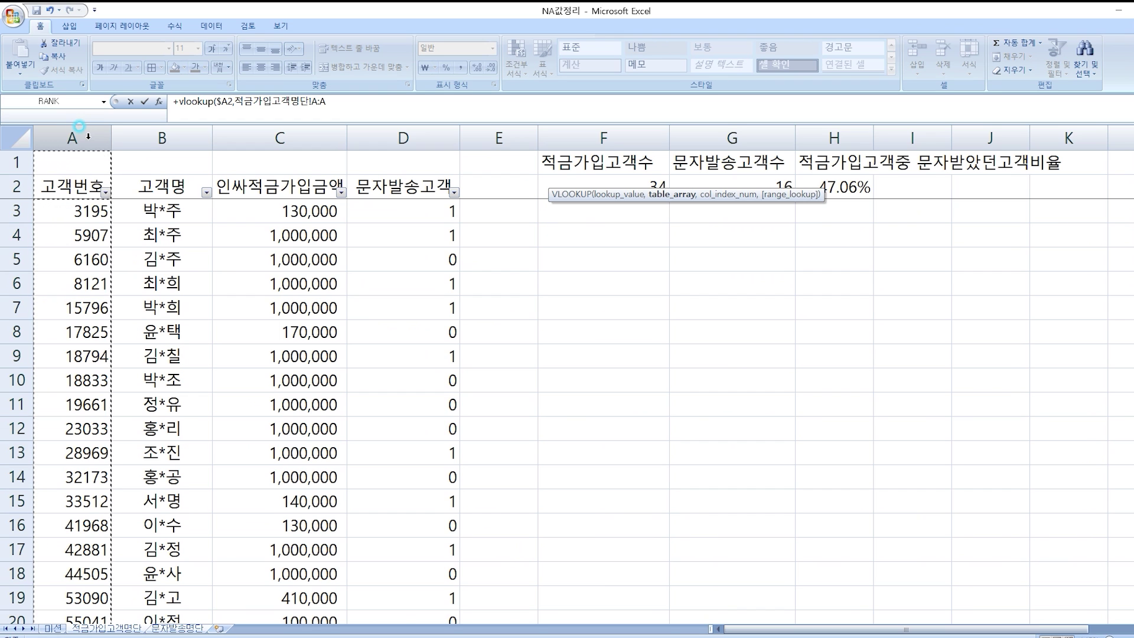
text(,1,0)
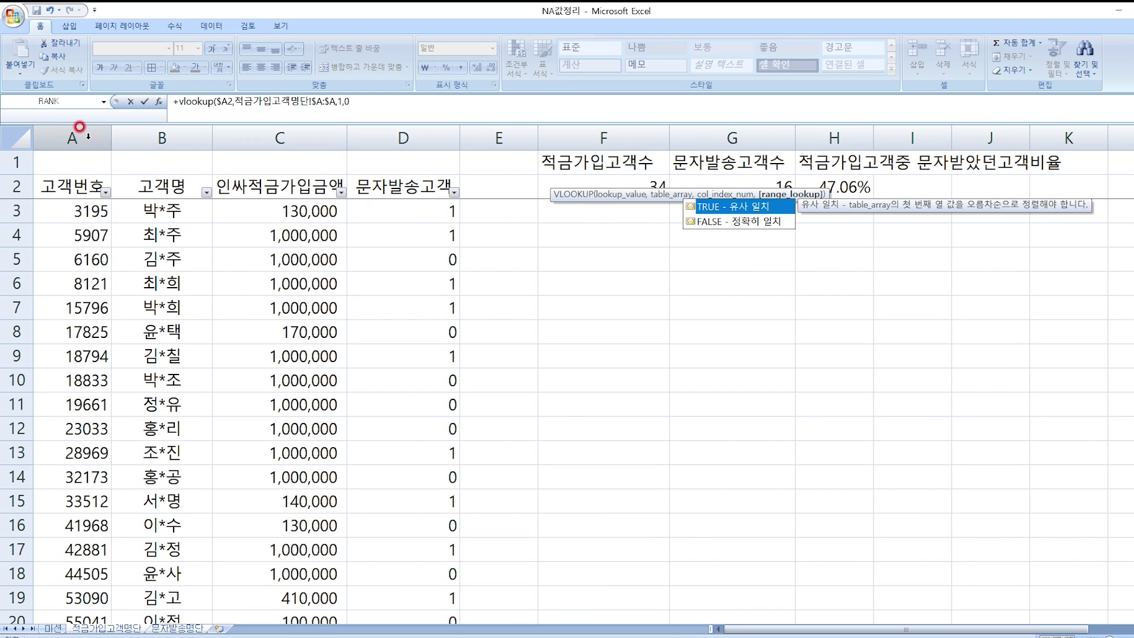
key(Return)
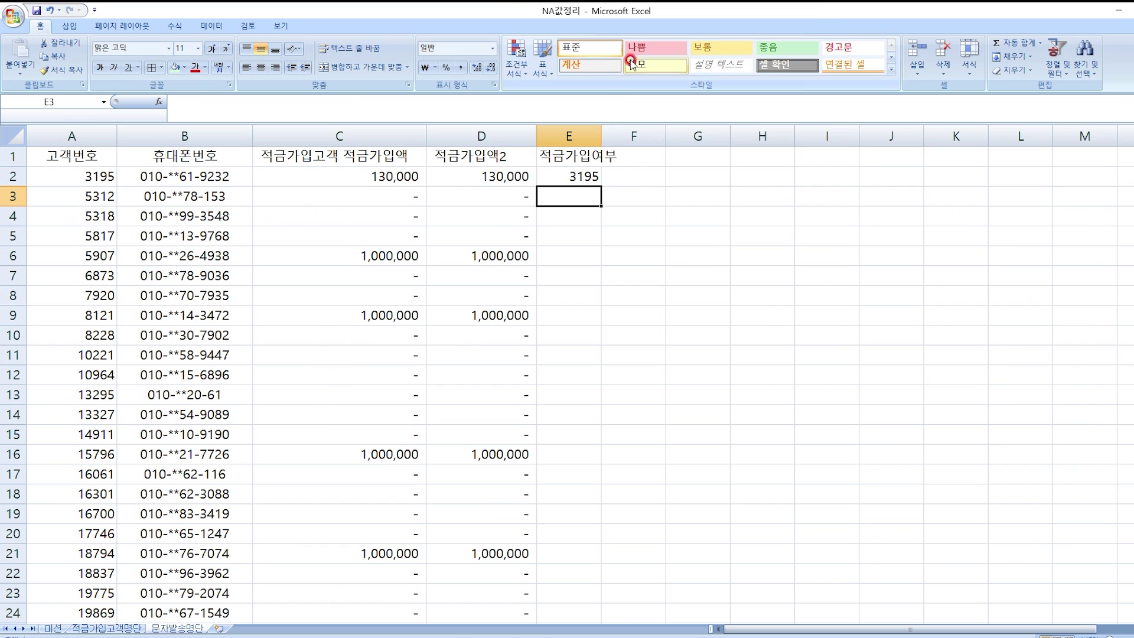
click(569, 176)
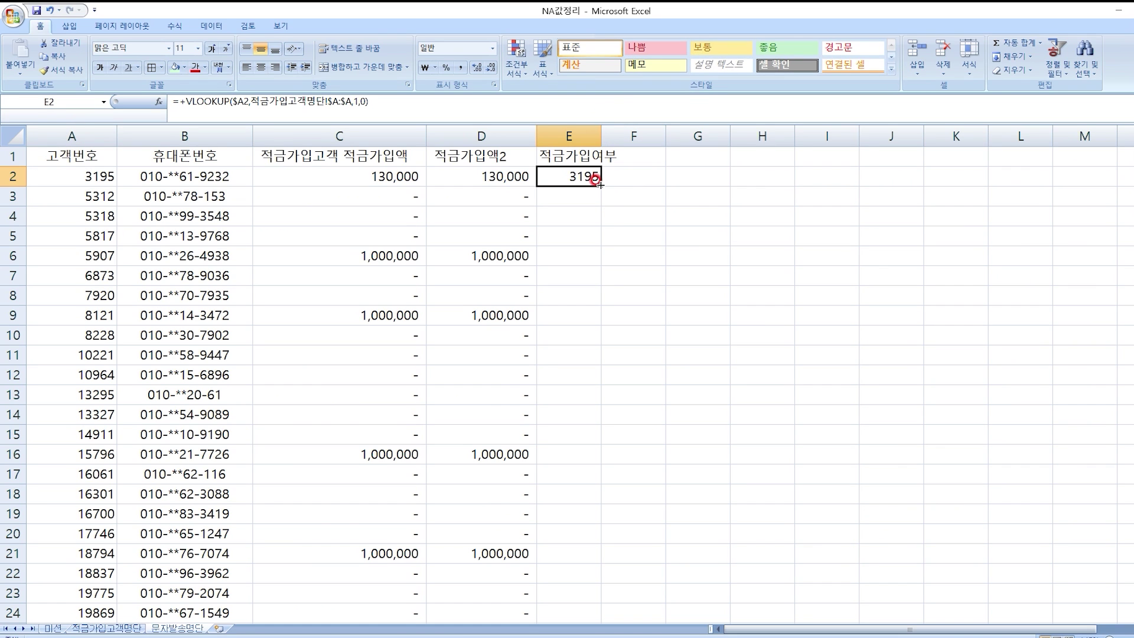
double_click(598, 184)
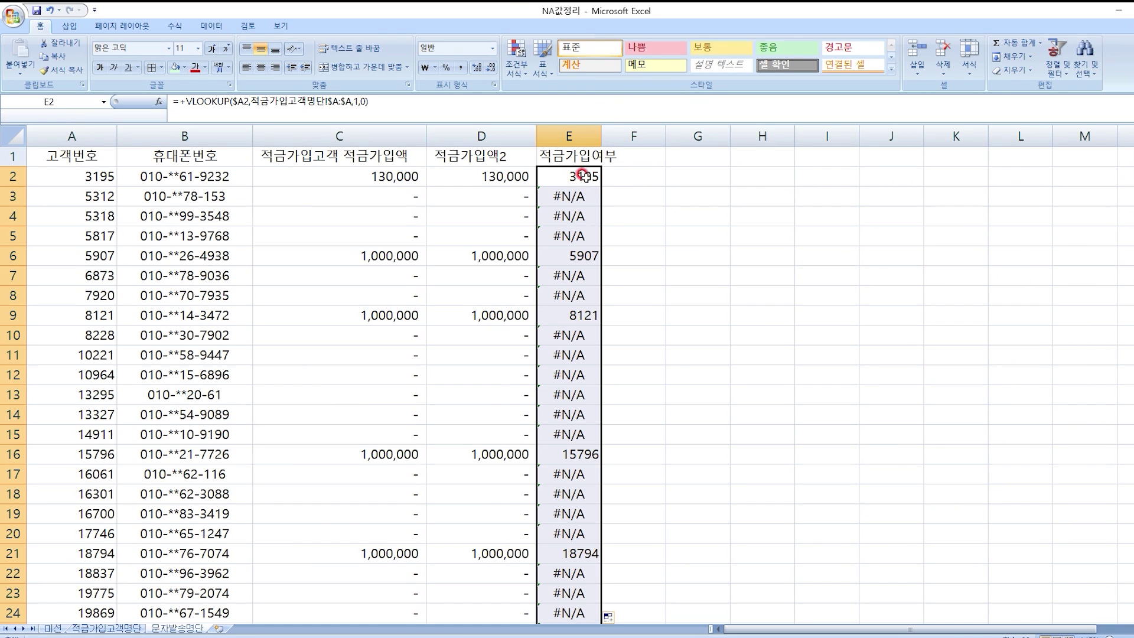
- Check the lookup results in column E against the customer numbers in column A and the 적금가입고객명단 sheet
click(582, 175)
click(82, 173)
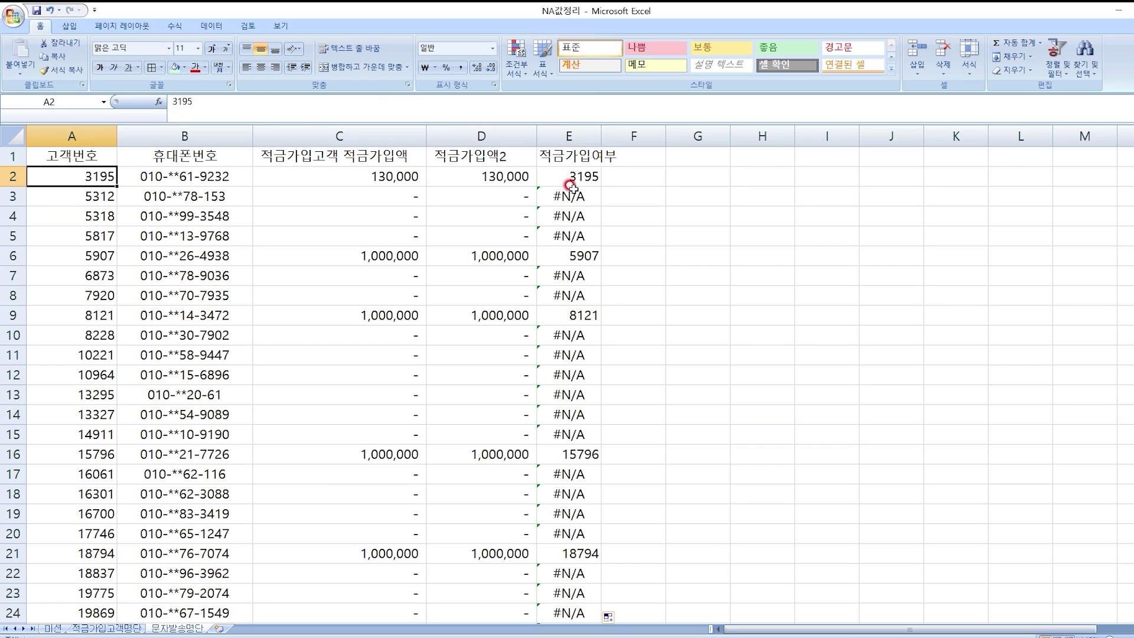
click(579, 181)
click(585, 199)
drag(585, 199, 580, 233)
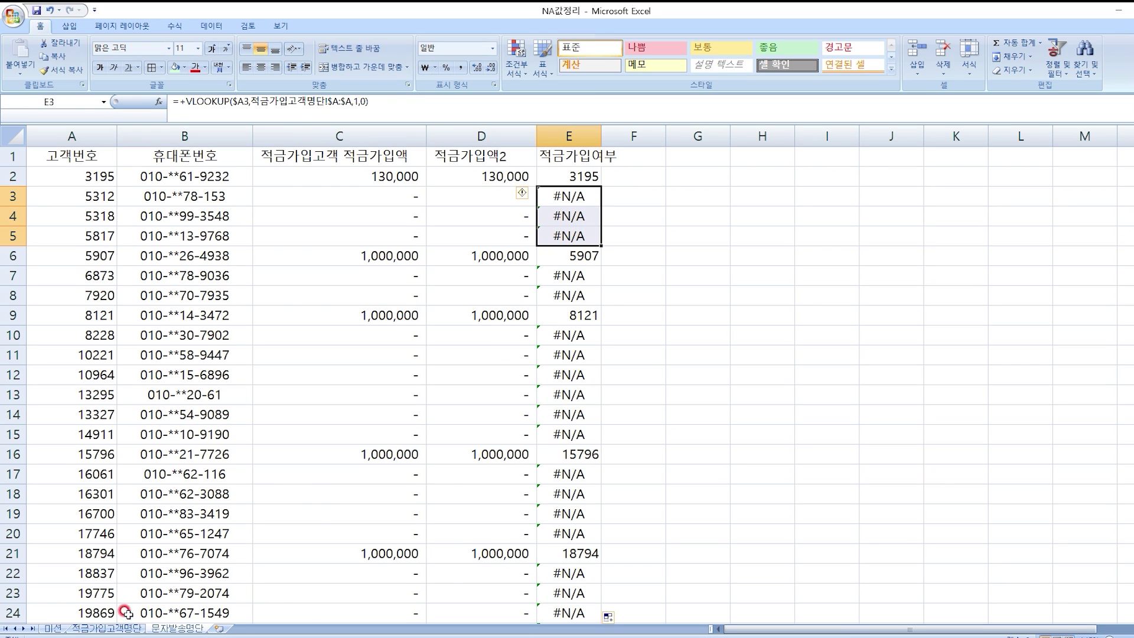
click(108, 627)
click(185, 631)
click(573, 214)
click(582, 189)
click(590, 174)
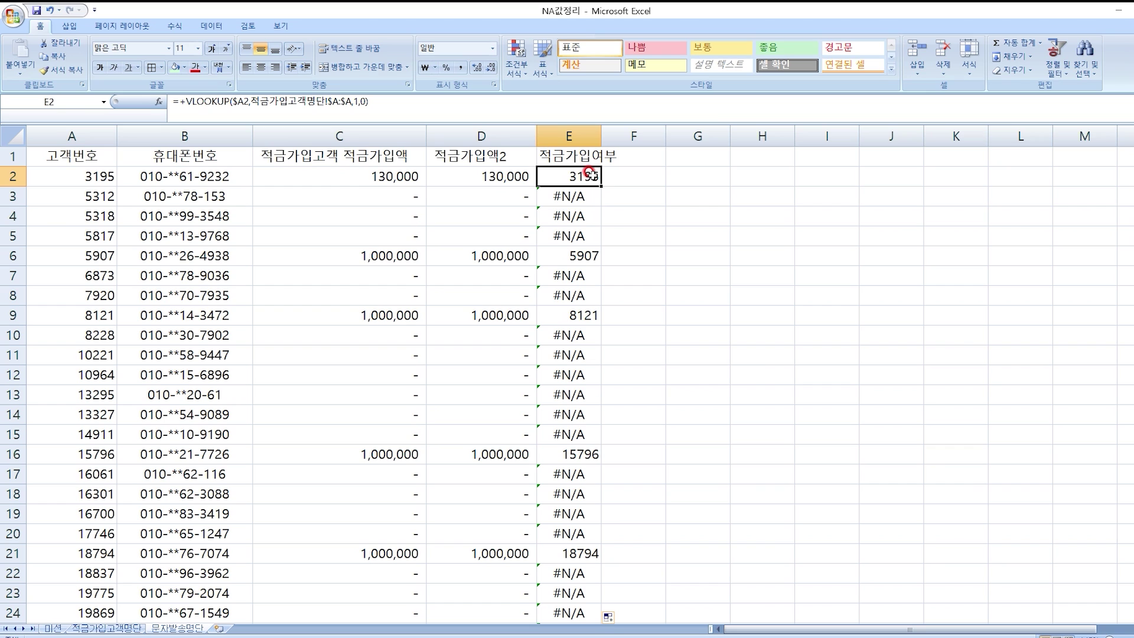
- Widen column E and extend the E1 header to 적금가입여부(가입:1, 미가입:0)
click(632, 154)
drag(601, 136, 648, 137)
double_click(614, 155)
text((갑)
text(입:)
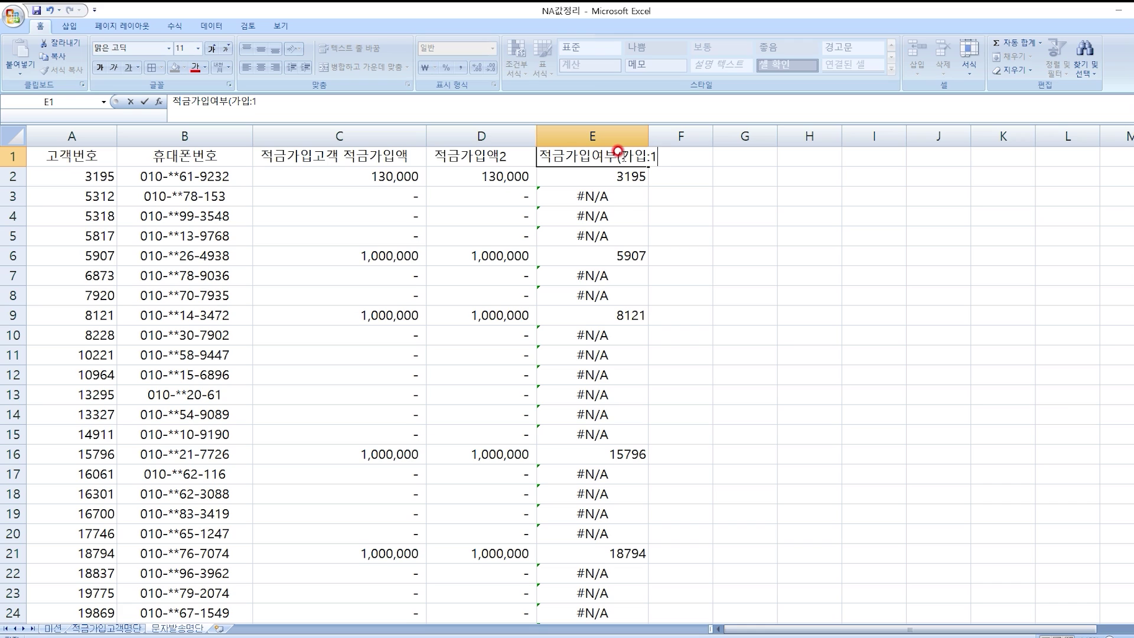
text(1, 미가입:0)
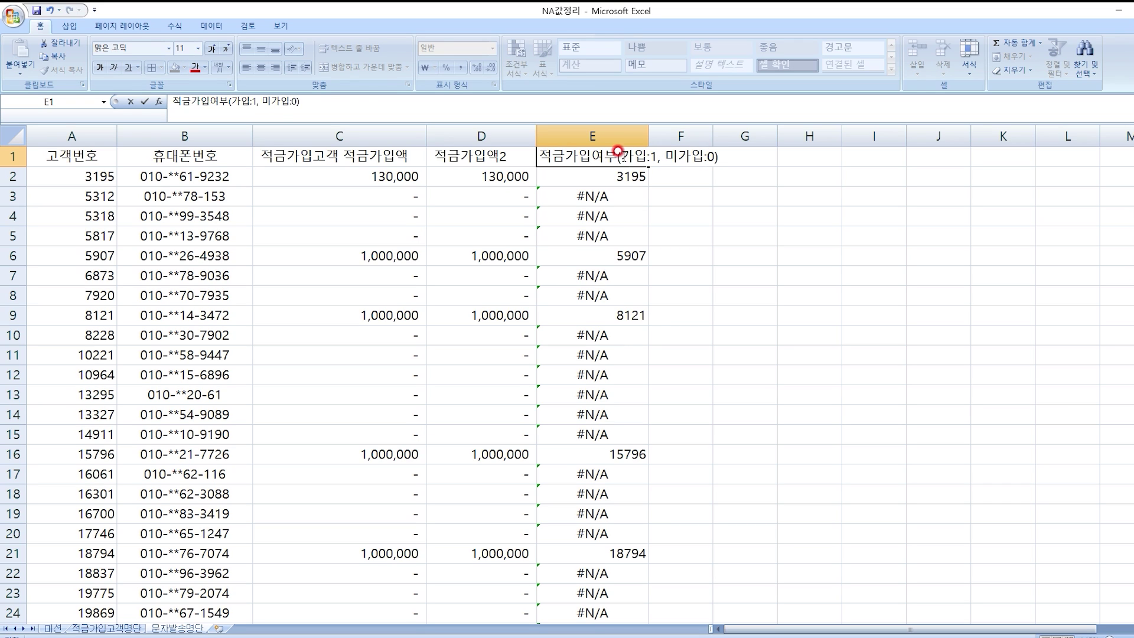
key(Return)
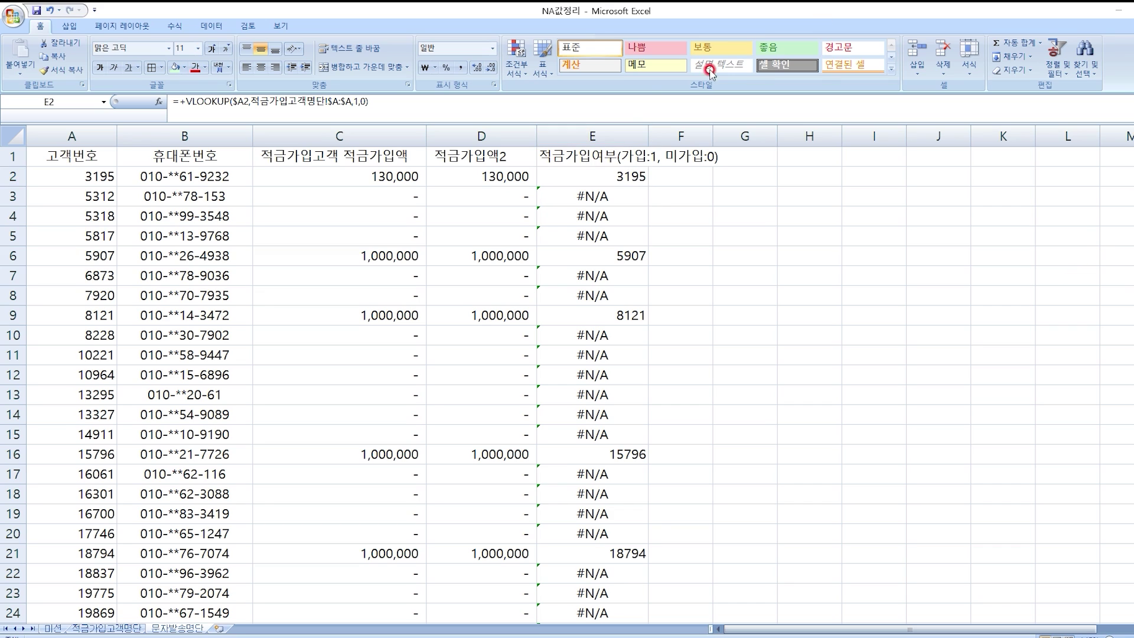
- Examine the lookup formulas and results in E3 through E5 and in E2
click(615, 200)
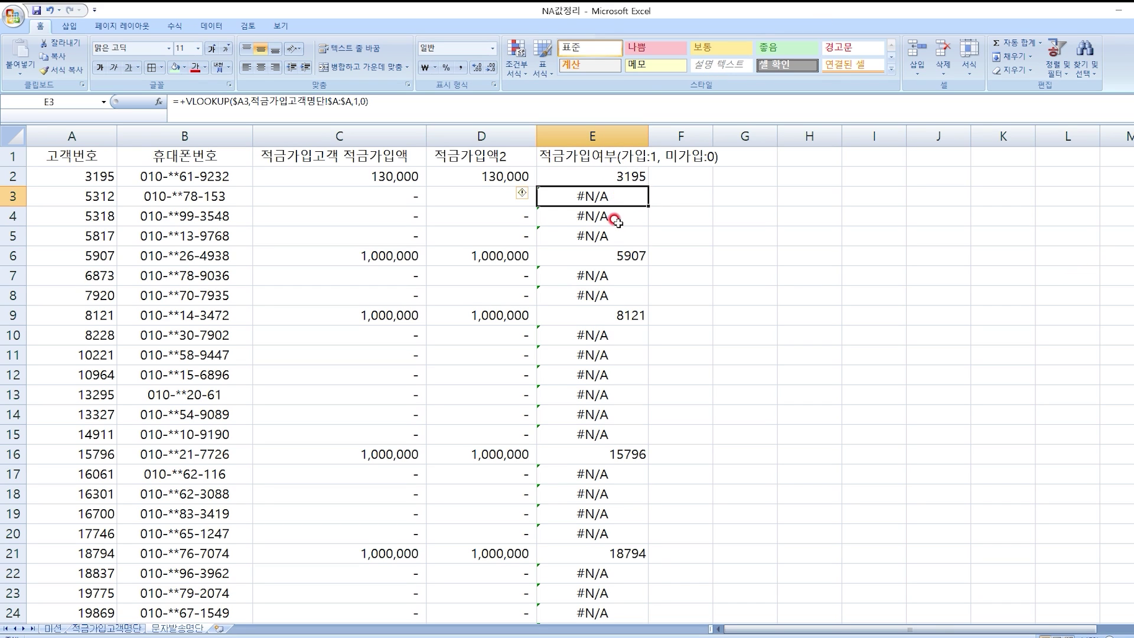
click(607, 218)
click(610, 232)
click(620, 200)
click(623, 218)
click(623, 236)
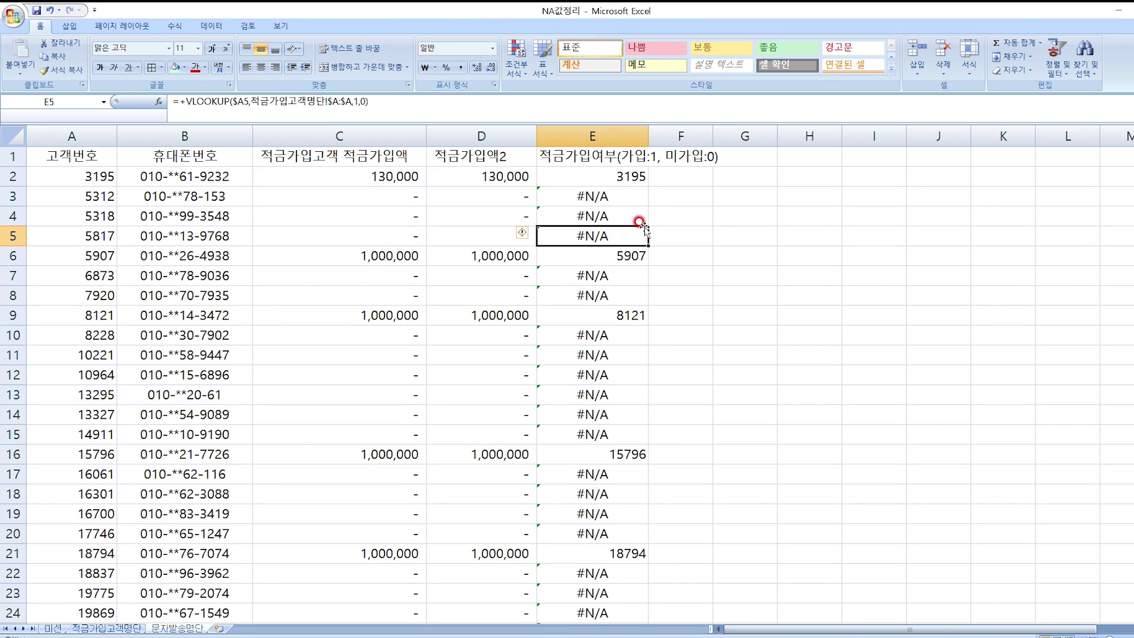
click(644, 181)
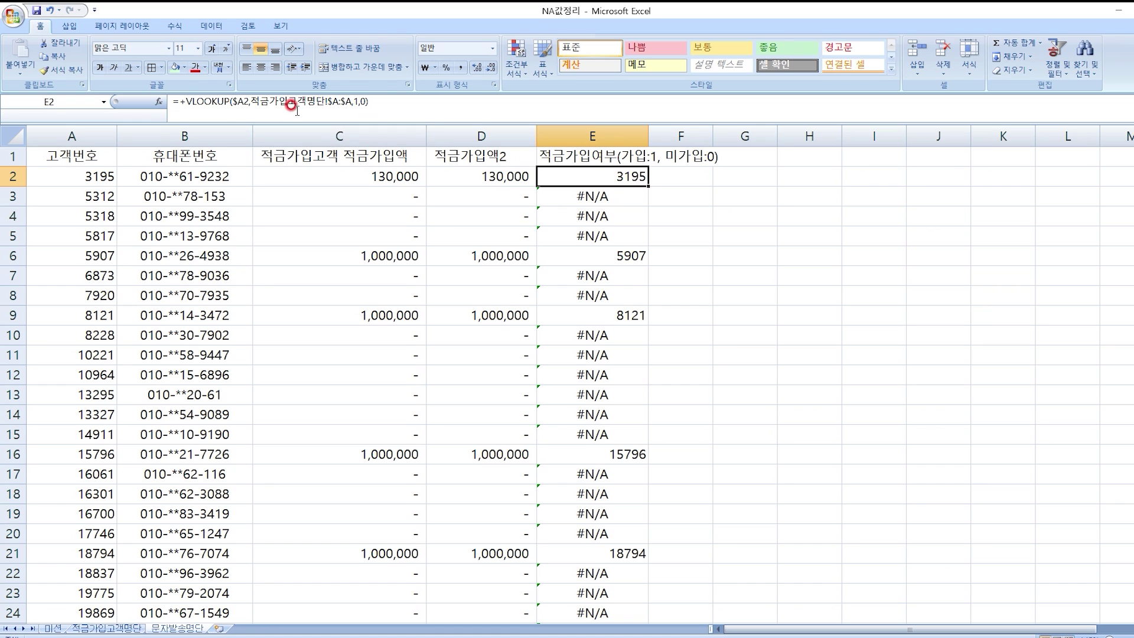
- Copy the ISNA formula from C2 into E2 and replace its final VLOOKUP argument with 1
click(390, 179)
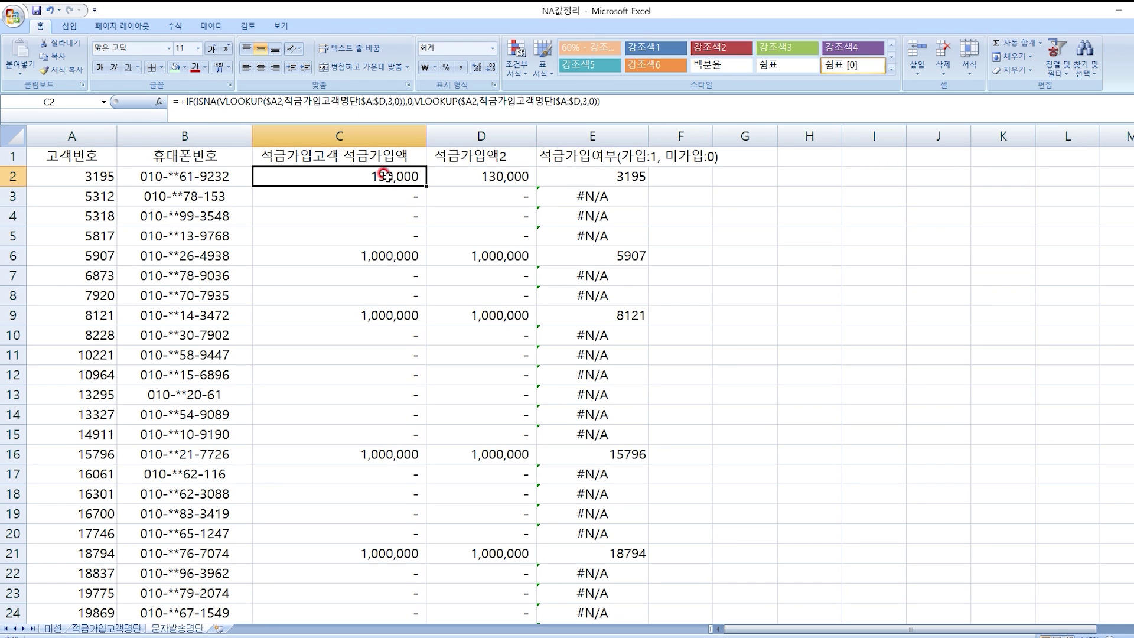
key(ctrl+c)
click(608, 177)
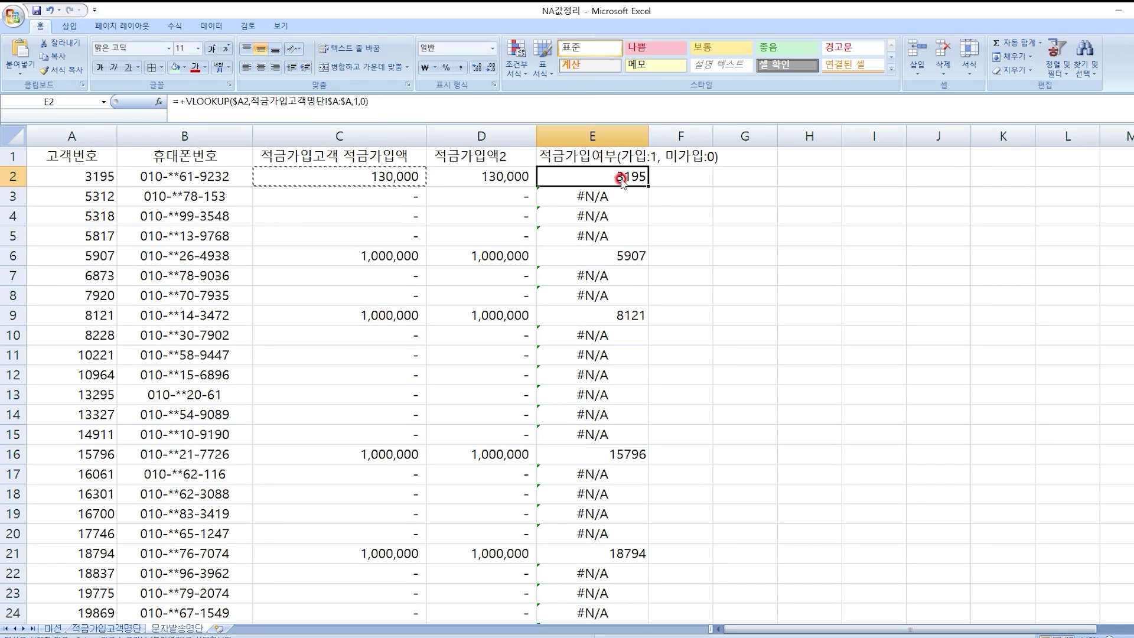
key(ctrl+v)
double_click(618, 176)
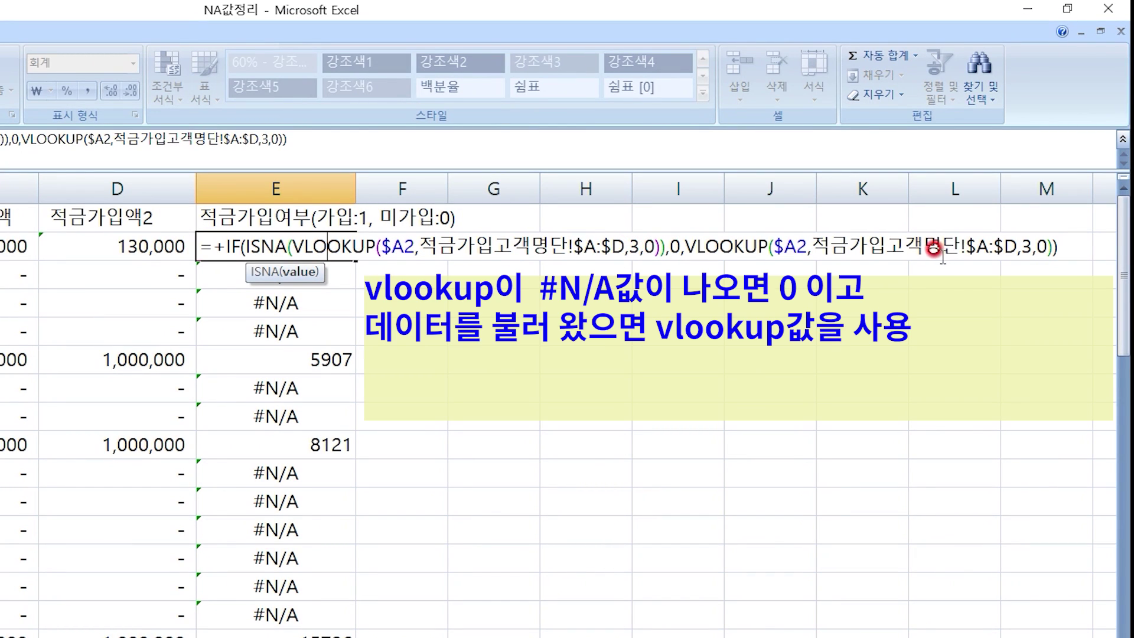
drag(686, 233, 1053, 249)
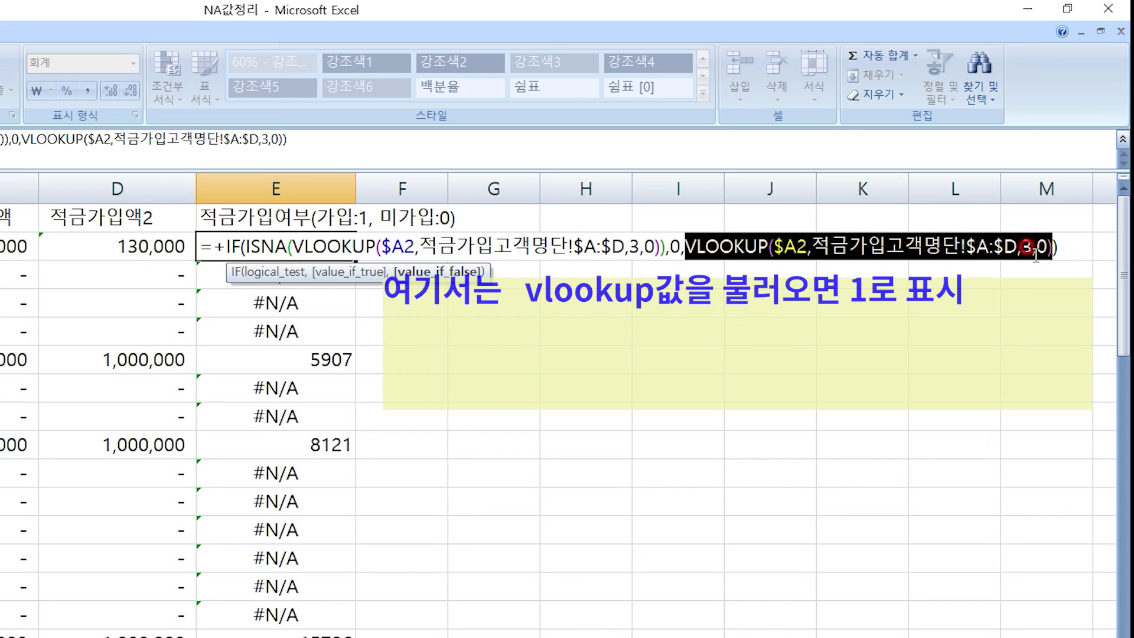
text(1)
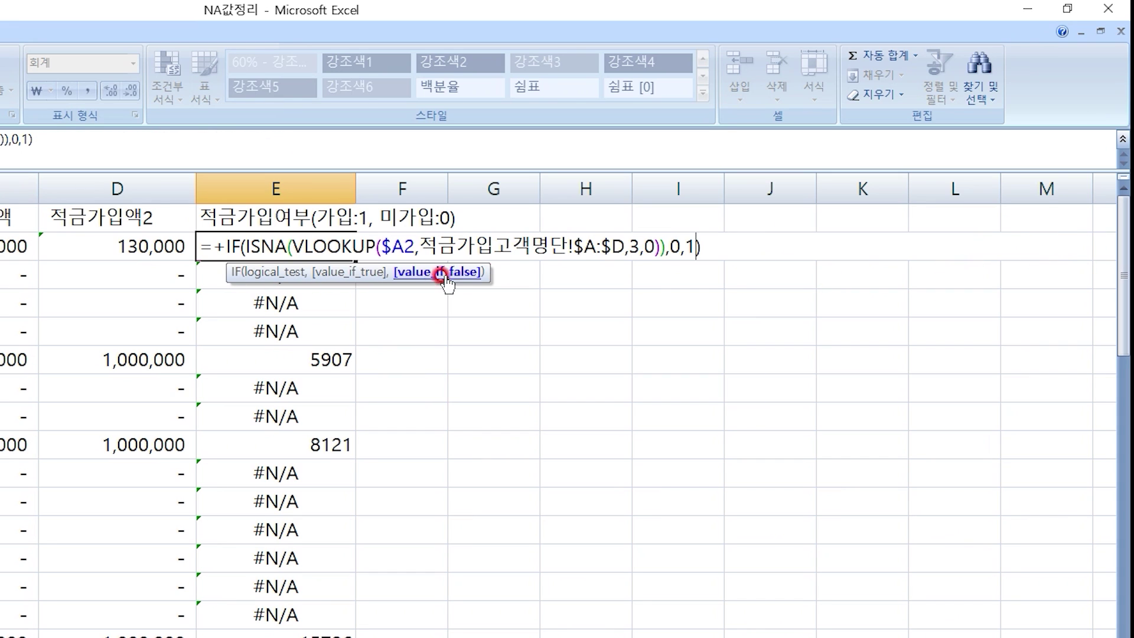
- Review the IF, ISNA and VLOOKUP arguments of the E2 formula through to its 0 and 1 results
click(240, 244)
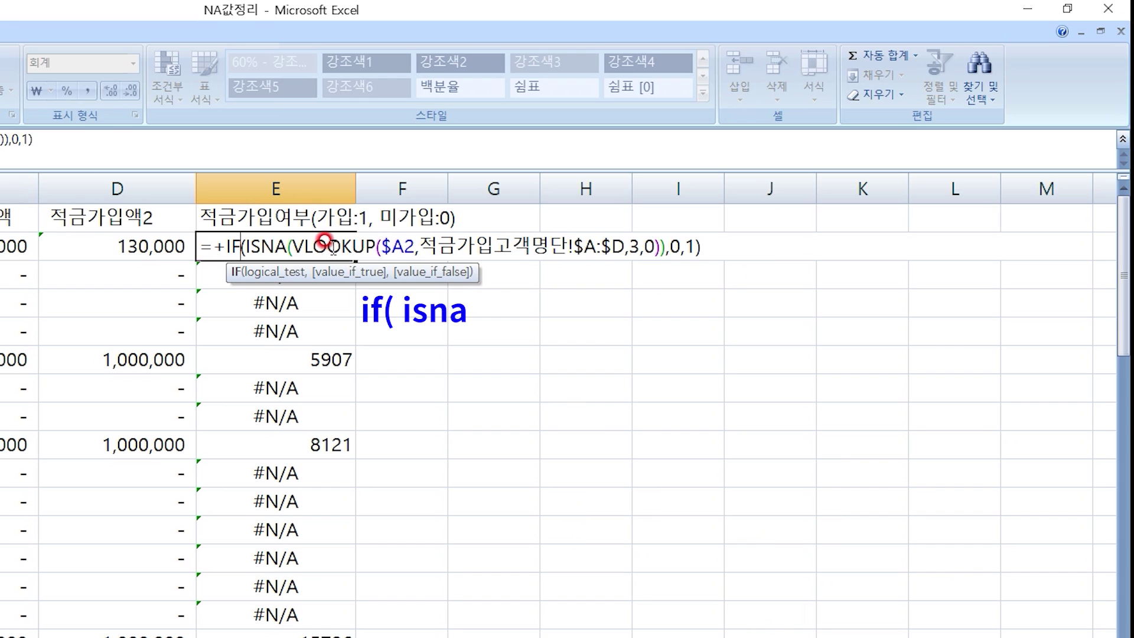
key(Right)
key(Right)
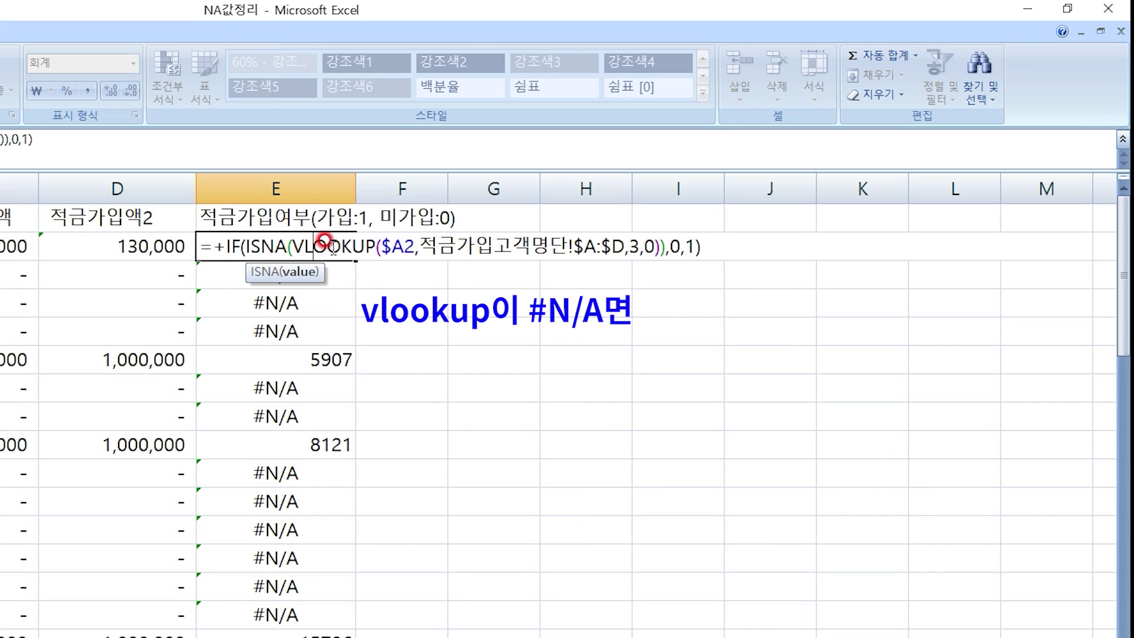
key(Right)
key(Right)
key(Right)
key(Right)
key(Right)
key(Right)
key(Right)
key(Right)
key(Right)
key(Right)
key(Right)
key(Right)
key(Right)
key(Right)
key(Right)
key(Right)
key(Right)
key(Right)
key(Right)
key(Right)
key(Right)
key(Right)
key(Right)
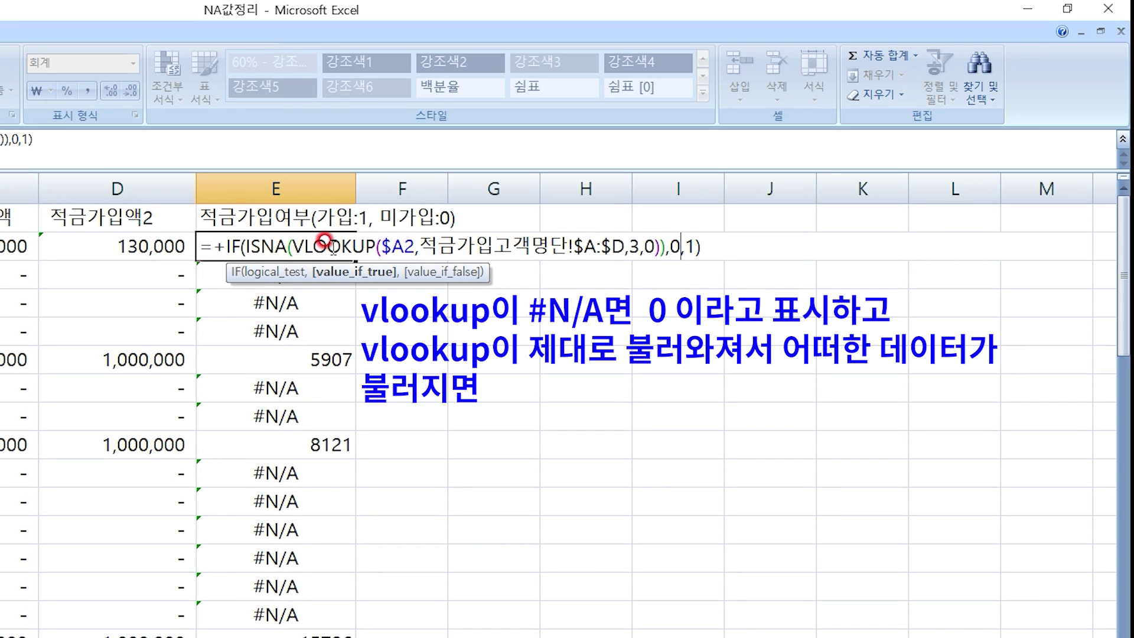
key(Right)
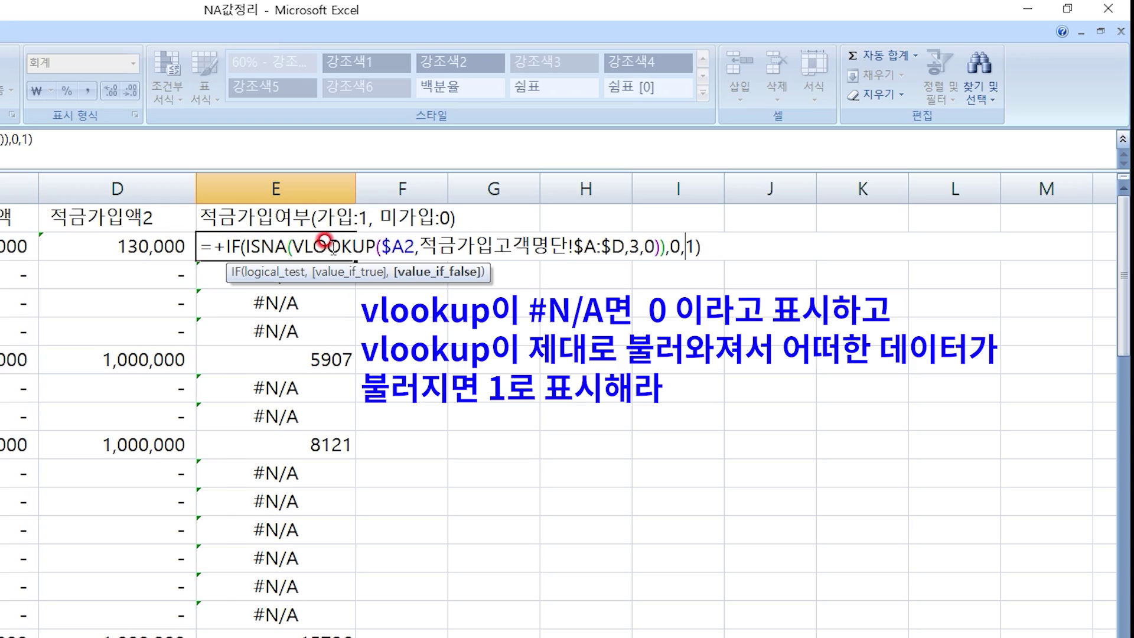
- Confirm the ISNA formula in E2 and fill it down the whole recipient list in column E
key(Return)
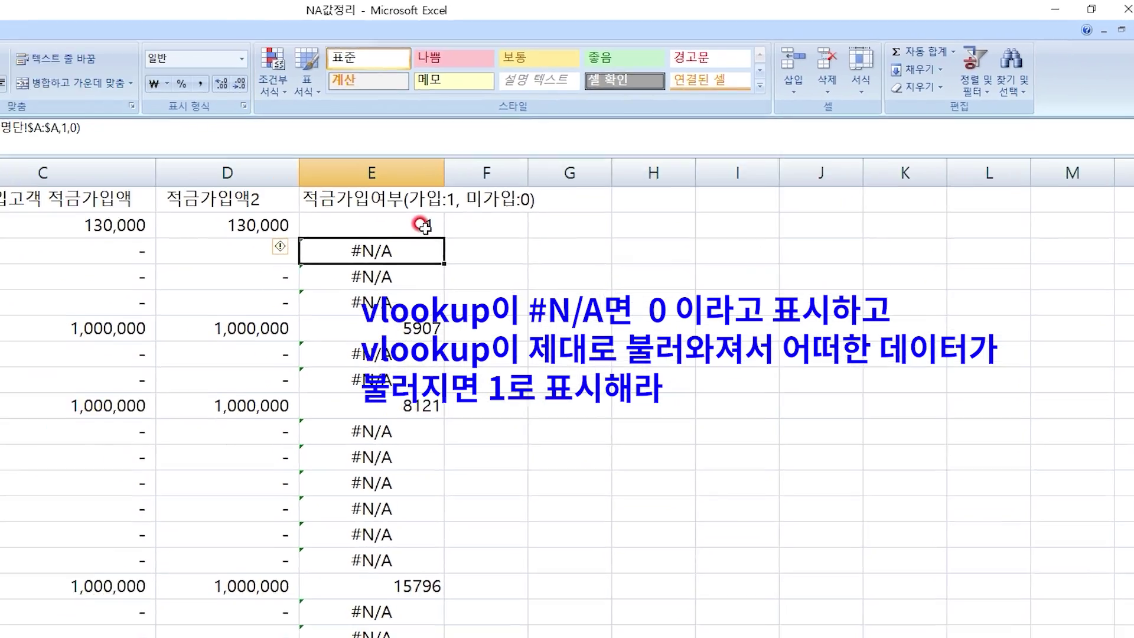
click(354, 258)
double_click(573, 206)
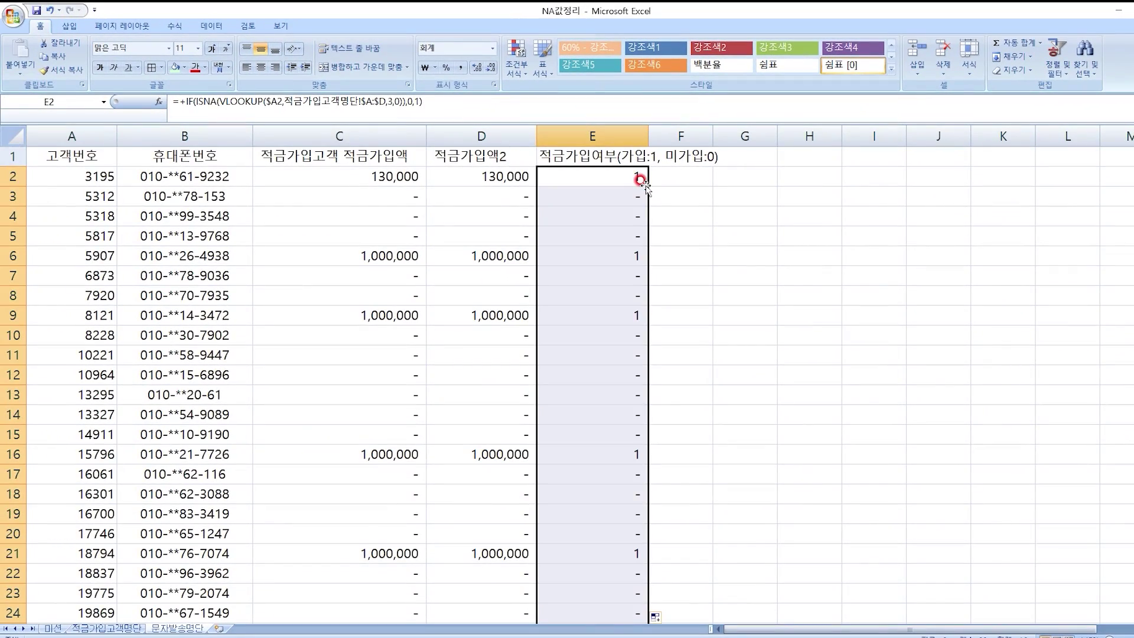
scroll(644, 184, down, 20)
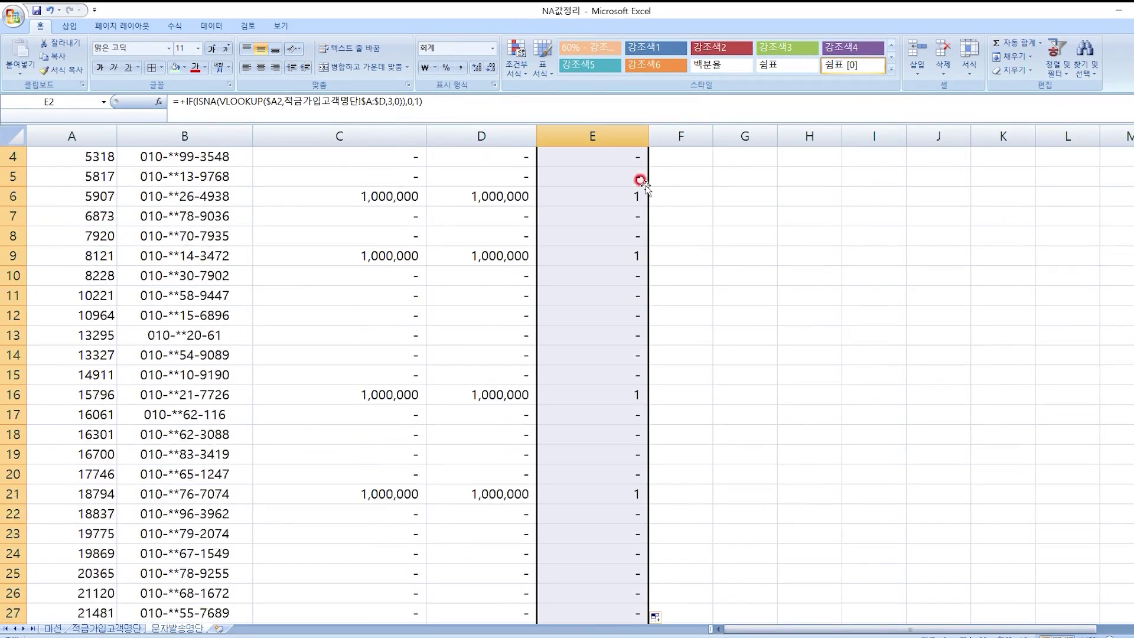
scroll(644, 184, up, 20)
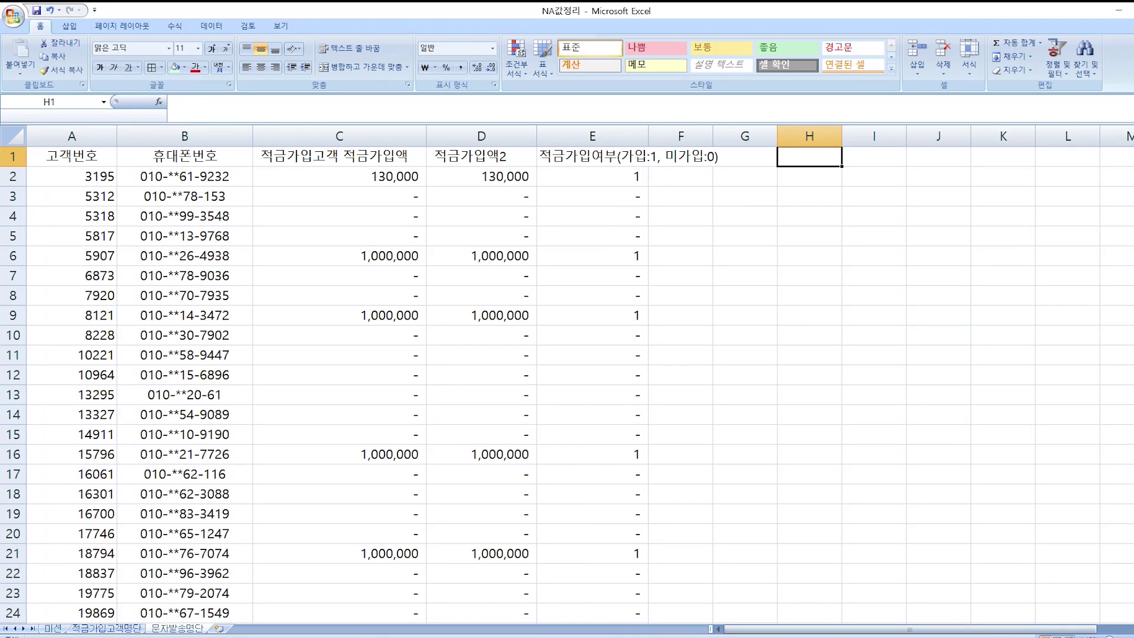
- Insert an empty row above the header row
click(12, 156)
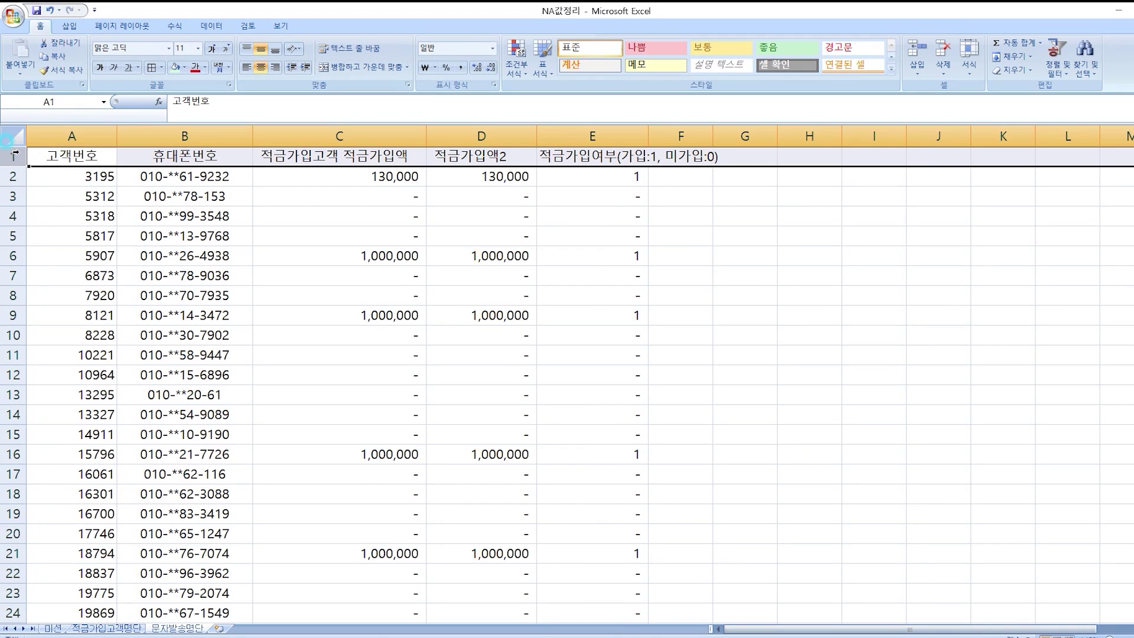
right_click(12, 156)
click(107, 217)
- Freeze the panes above row 3 so the first two rows stay in view
click(12, 195)
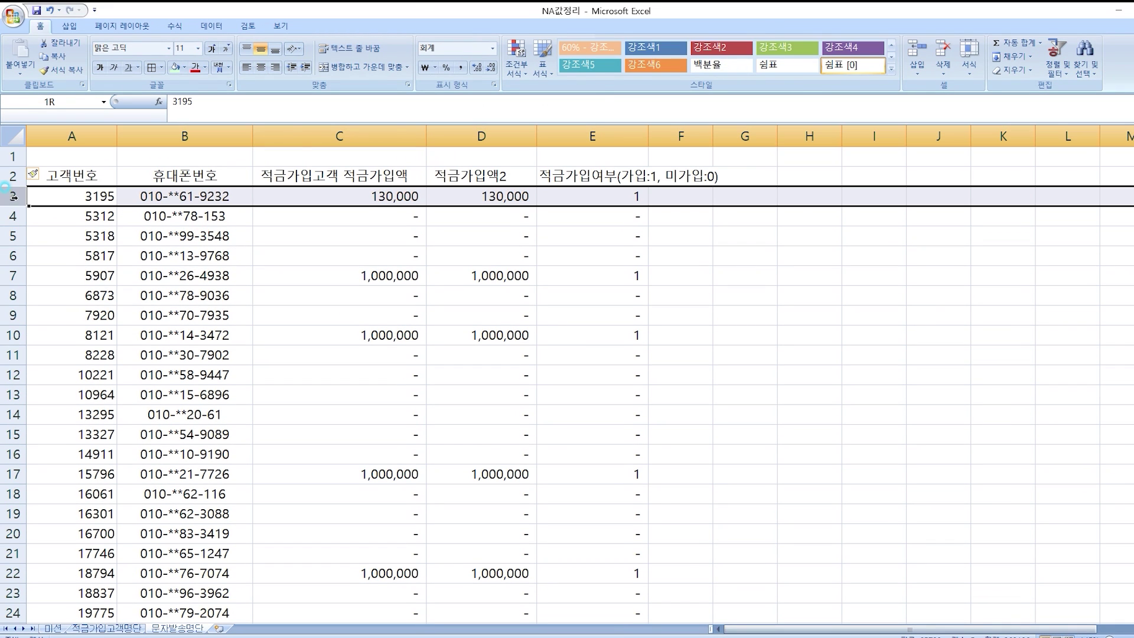
click(247, 25)
click(281, 26)
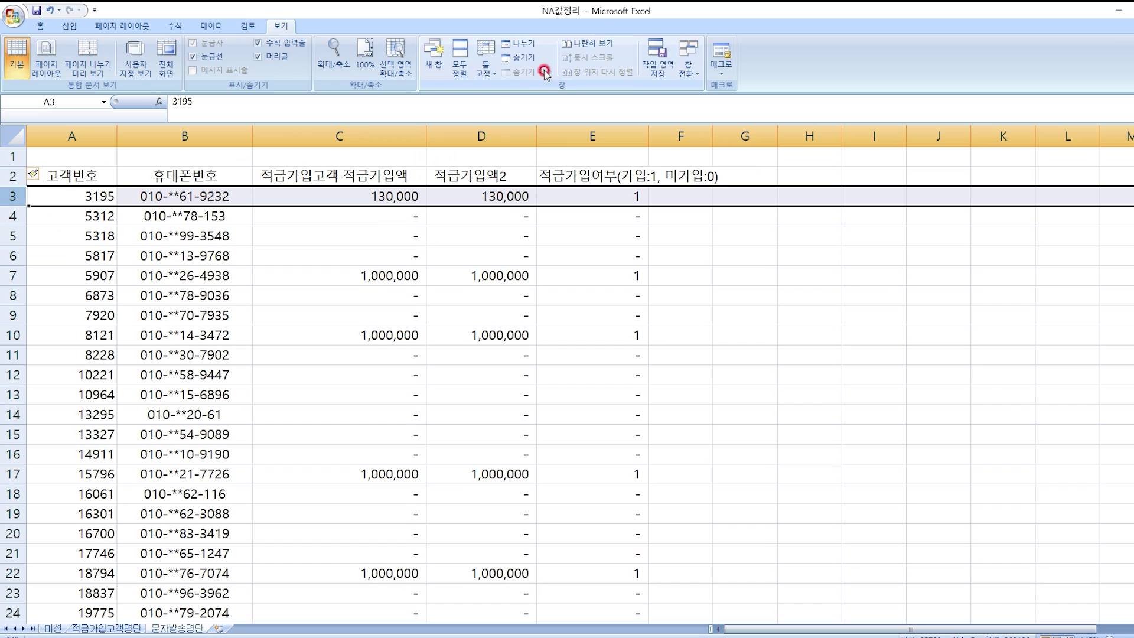
click(485, 64)
click(450, 111)
click(463, 215)
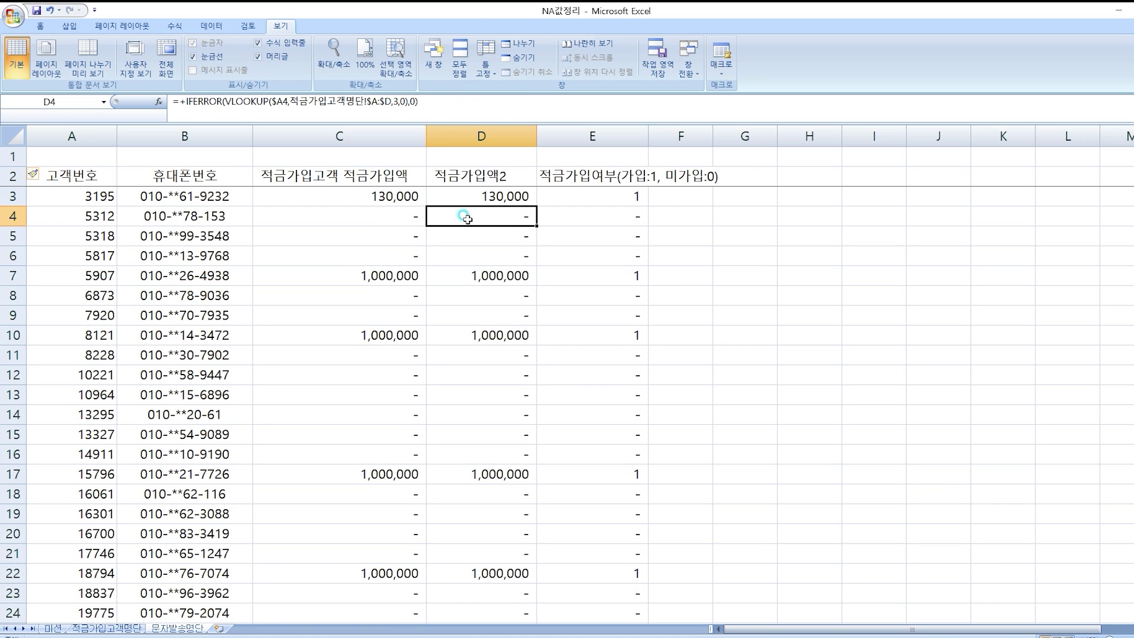
- Enter the header 전체문자발송고객 in H1 and fit column H to its width
click(791, 157)
text(전체)
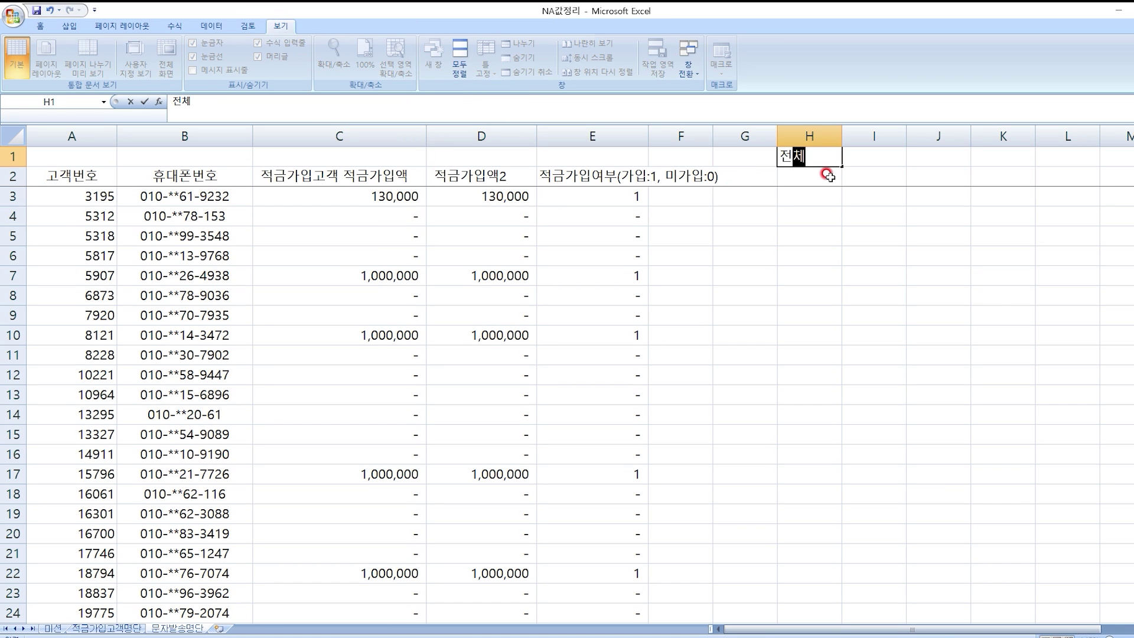
text(문자발송ㄱ고객)
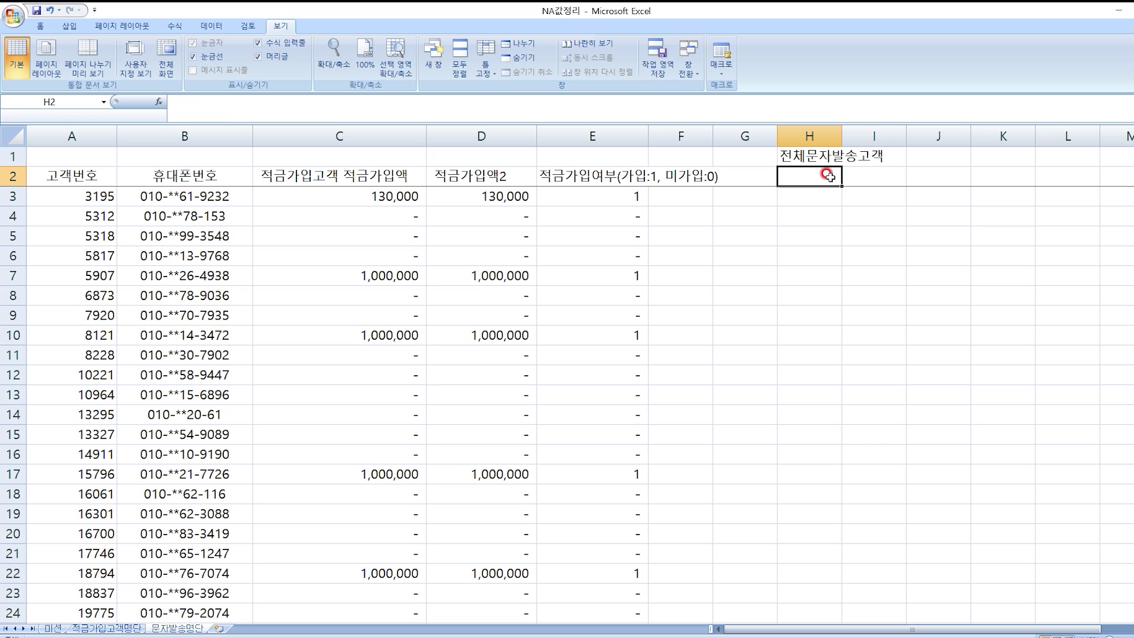
key(Tab)
double_click(842, 135)
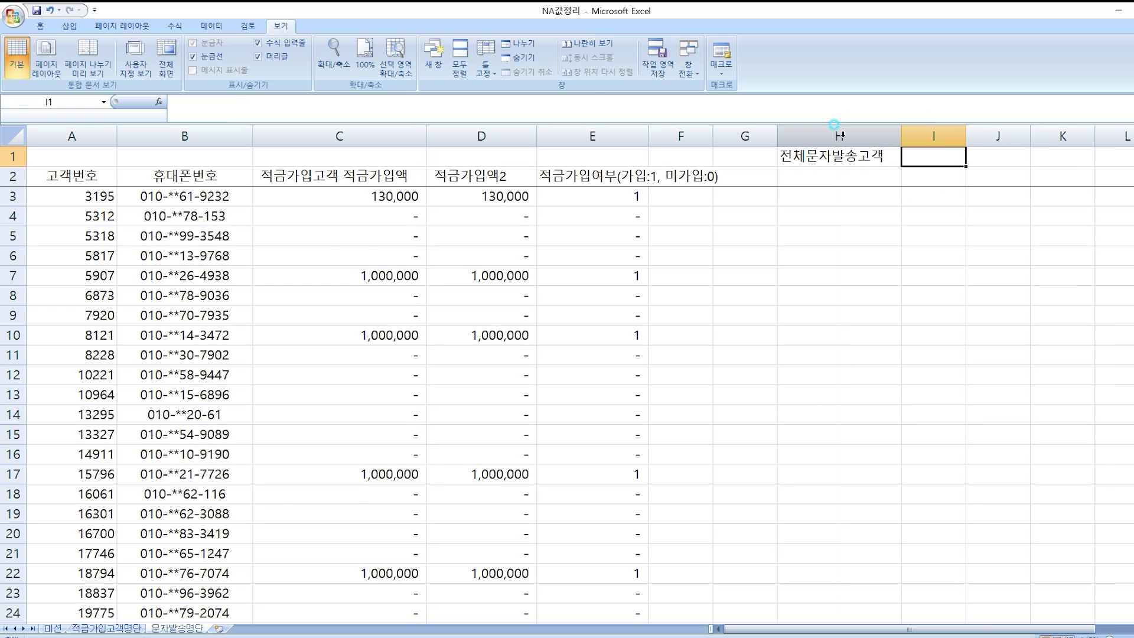
- Enter +counta(A:A)-1 in H2 to count all text recipients without the header
click(827, 175)
text(+counta)
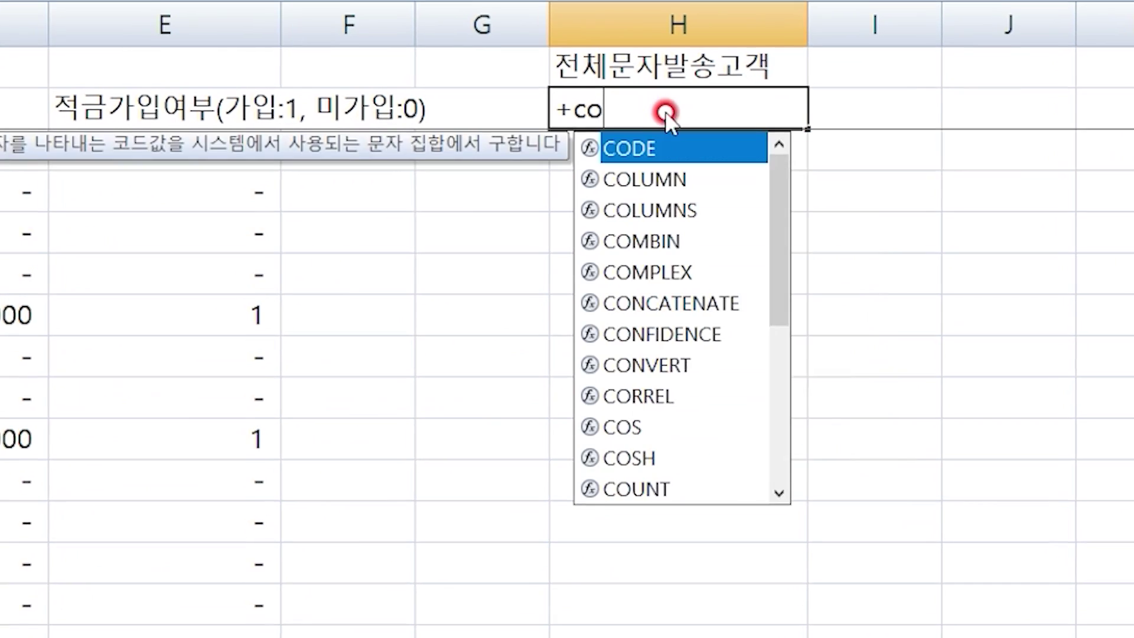
text(()
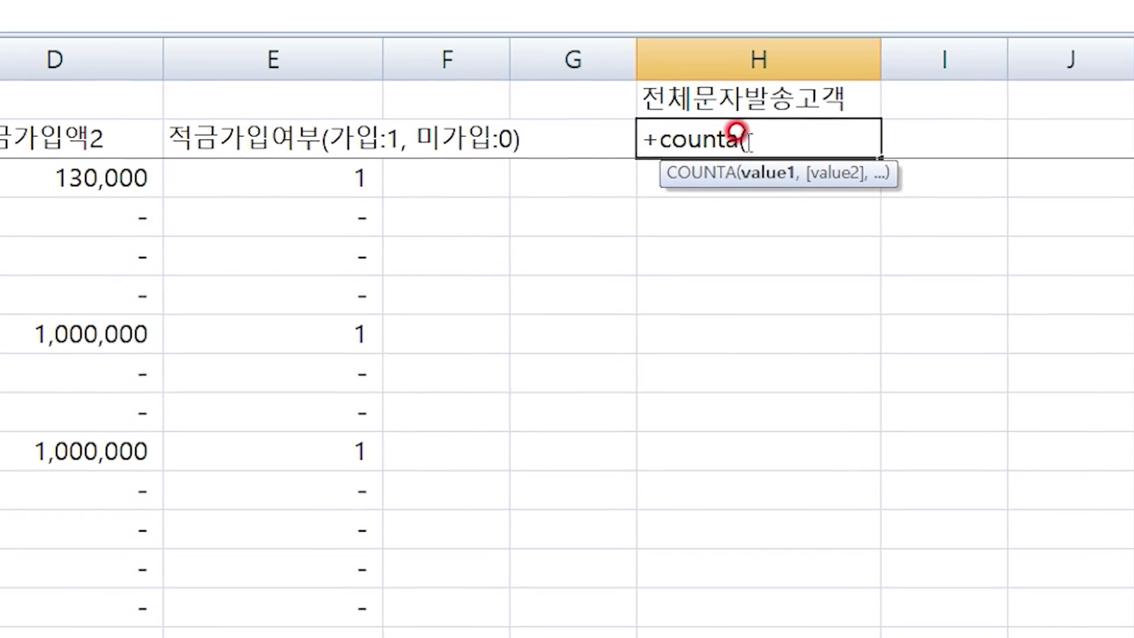
text(A:A)
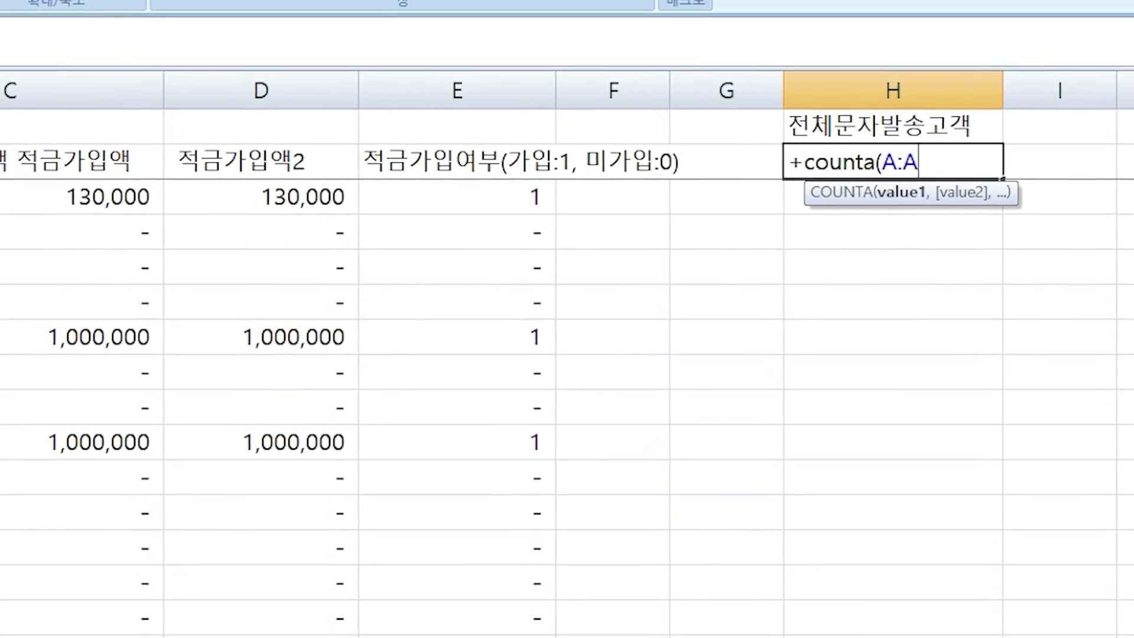
text()-1)
key(Return)
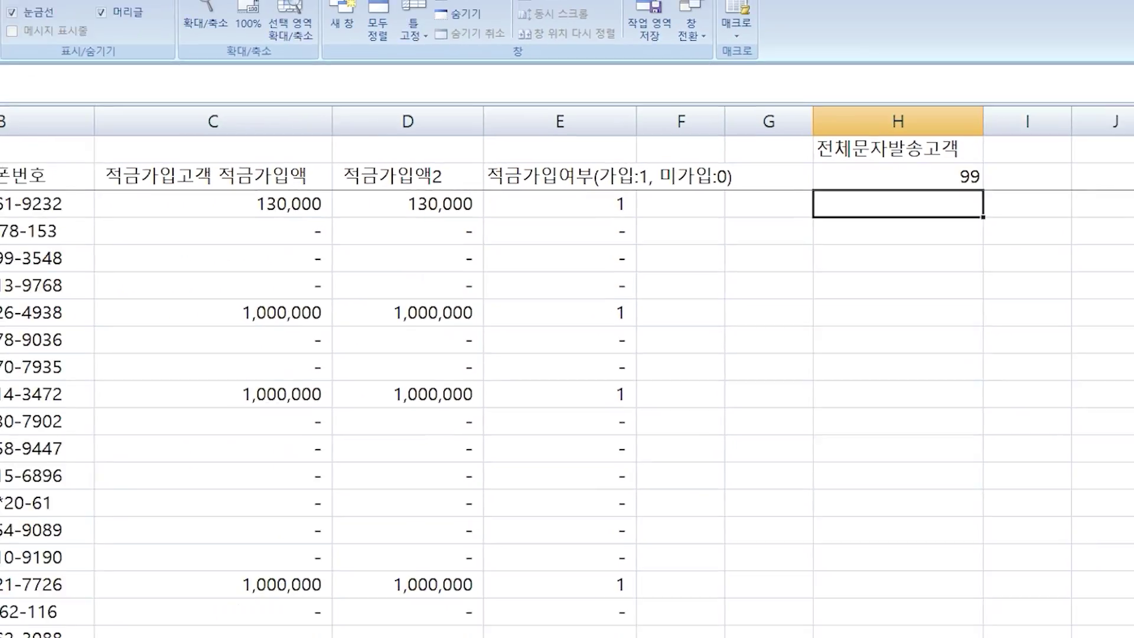
- Check the last row of customer numbers in column A against the recipient count in H2
click(87, 199)
key(ctrl+Down)
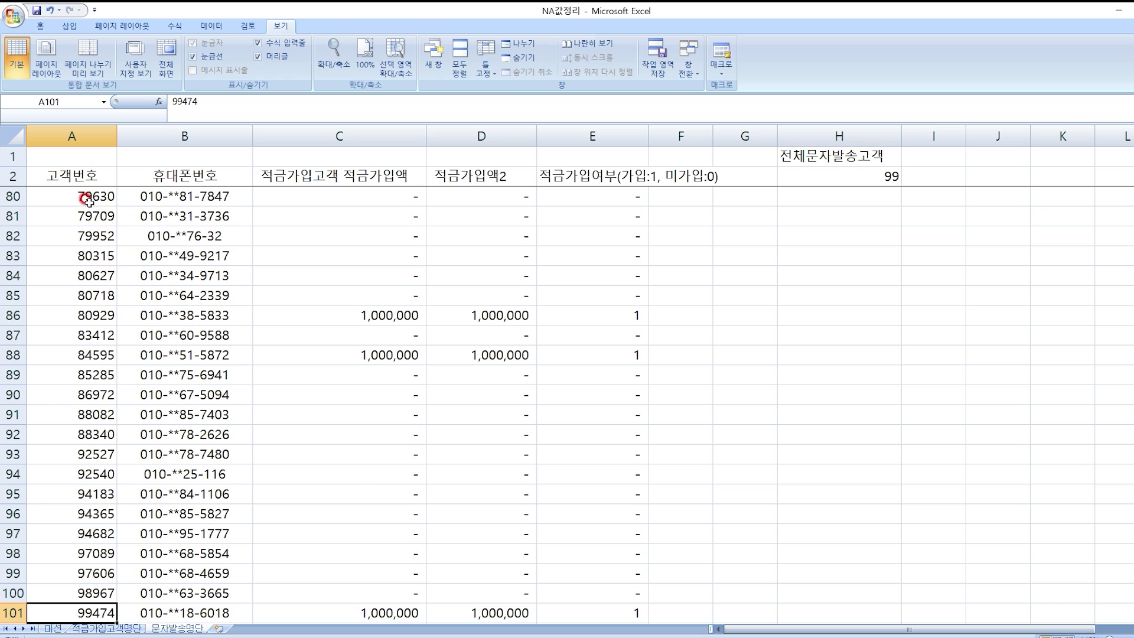
key(ctrl+Up)
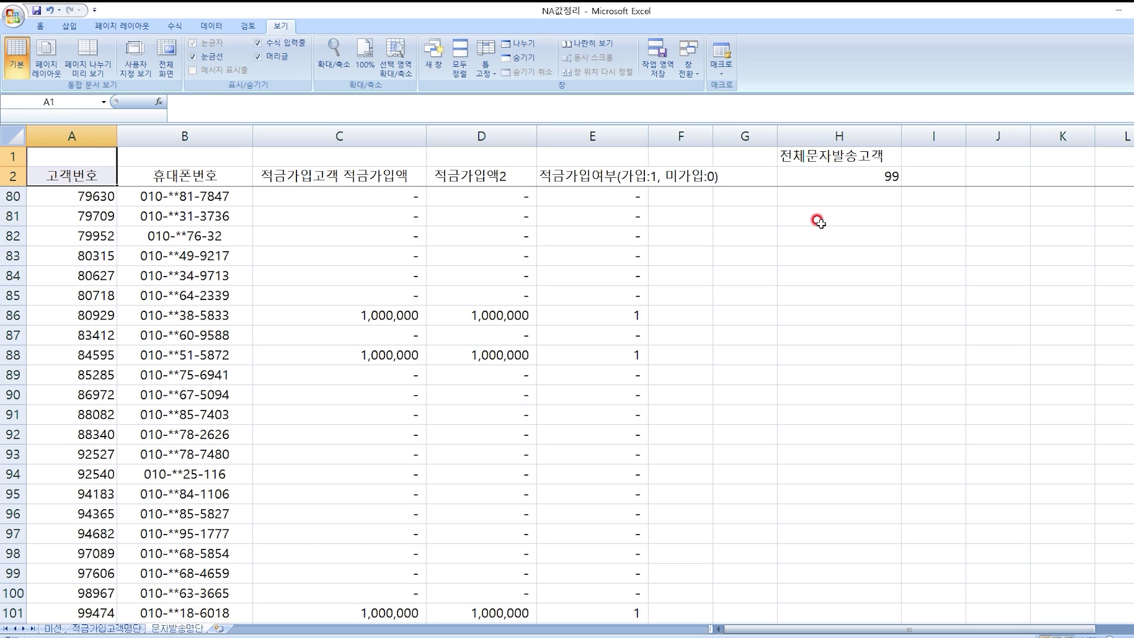
click(824, 171)
key(Down)
- Enter the header 적금가입 in I1
key(Up)
key(Up)
key(Right)
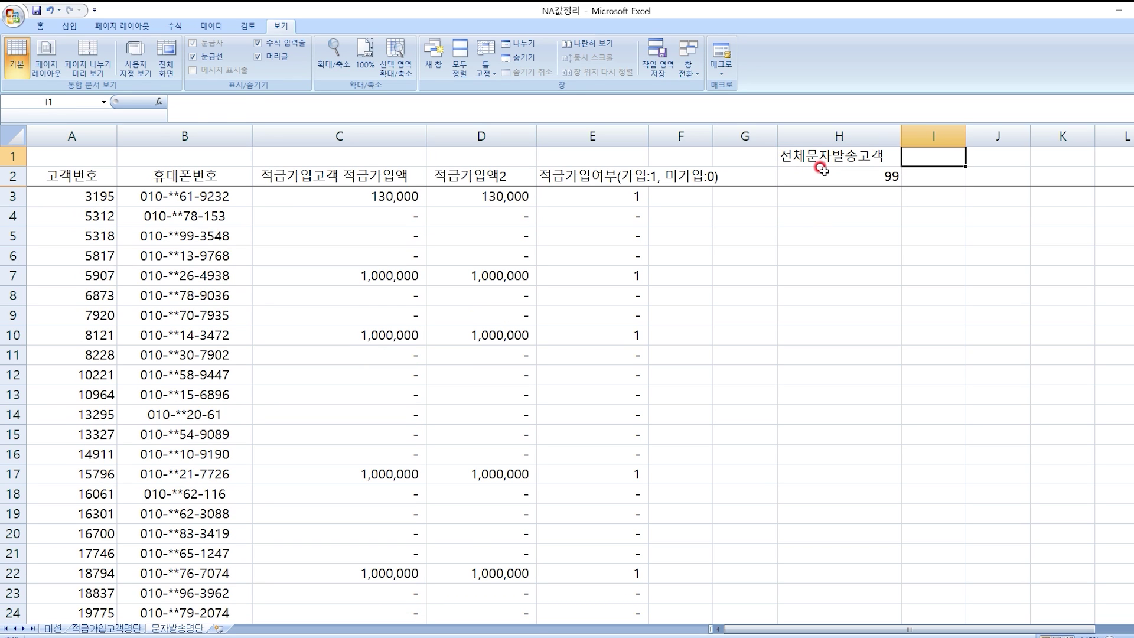
text(적금강)
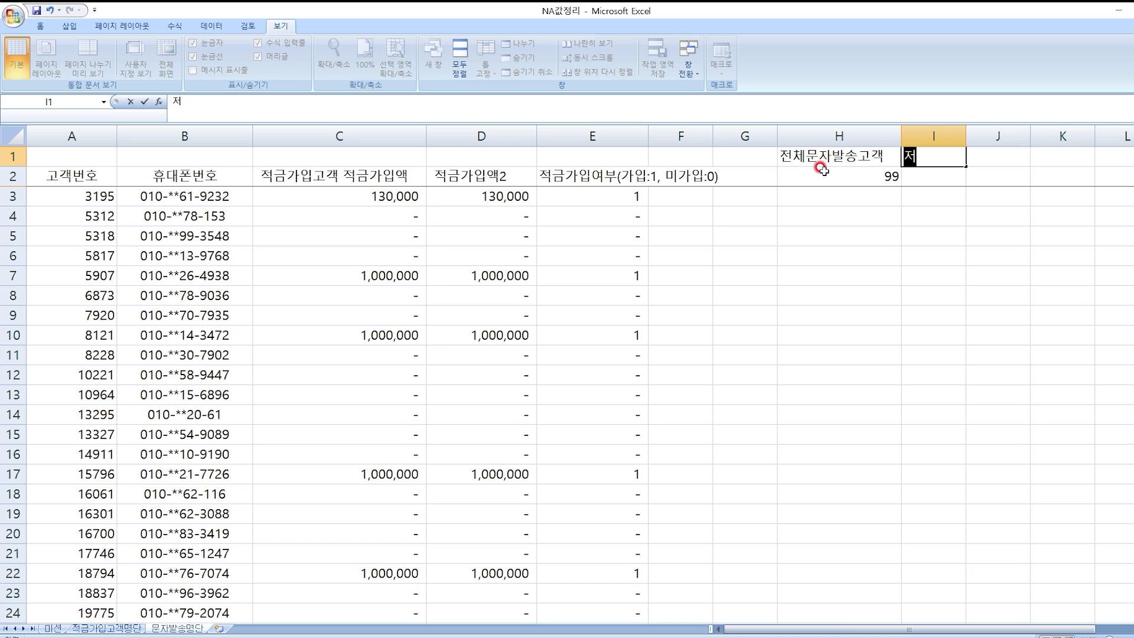
text(입)
key(Return)
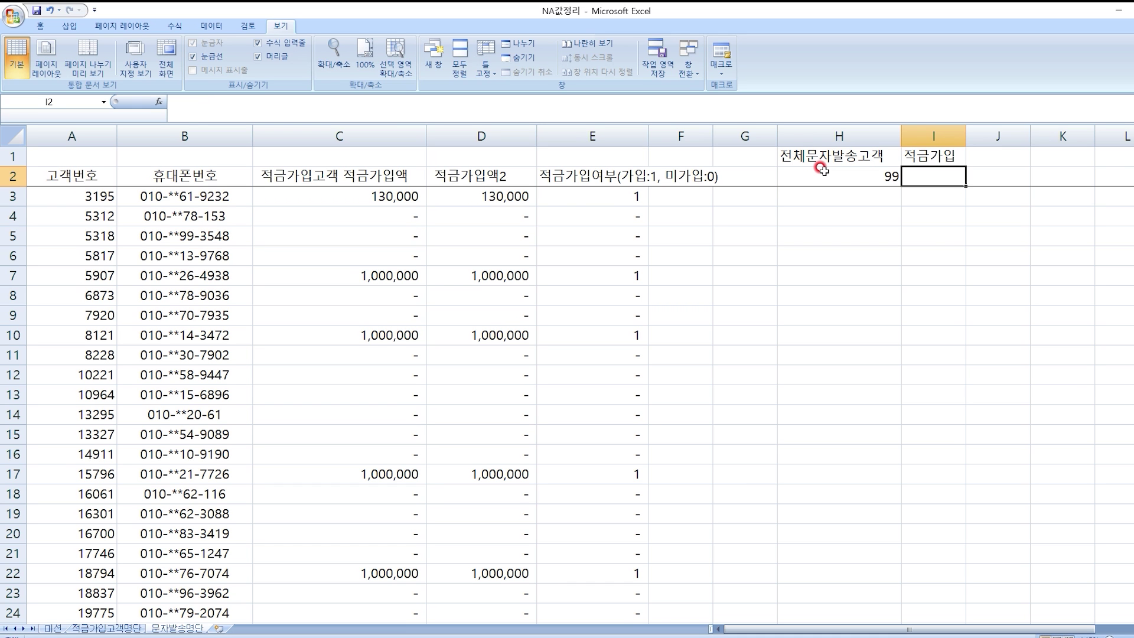
- Enter +sum(E:E) in I2 to total the savings subscribers flagged in column E
click(635, 210)
click(928, 177)
text(+)
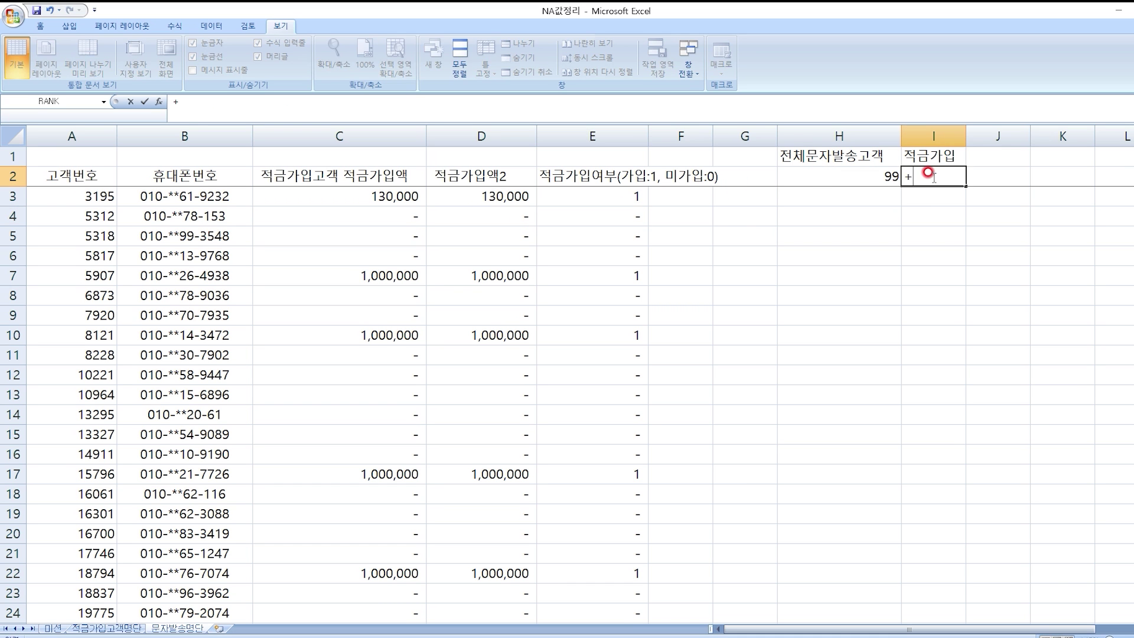
text(sum()
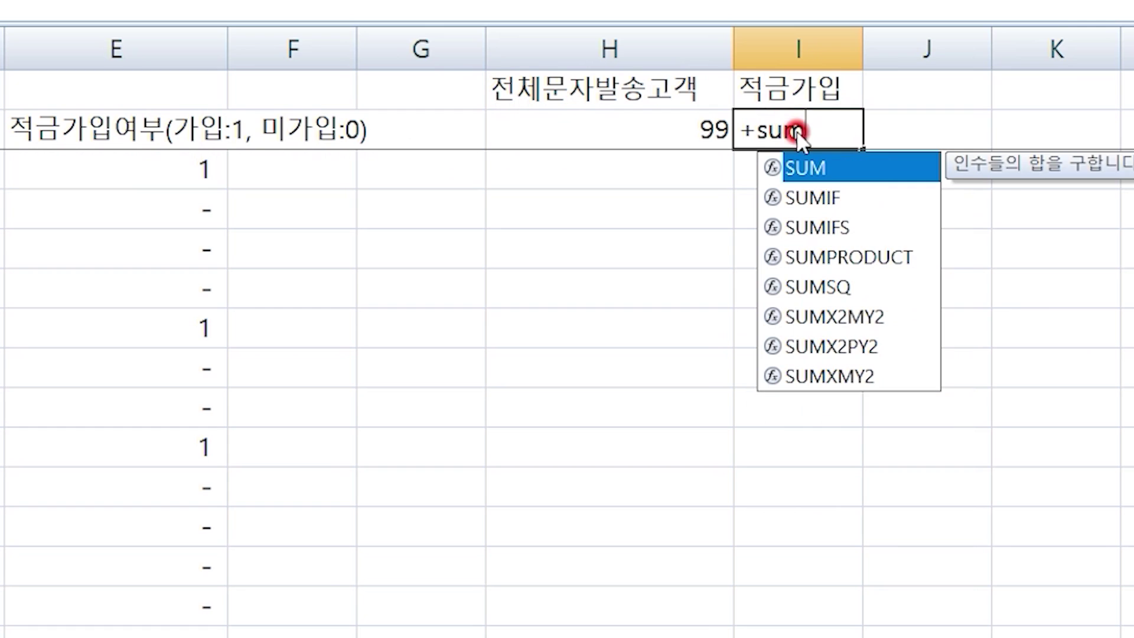
click(197, 40)
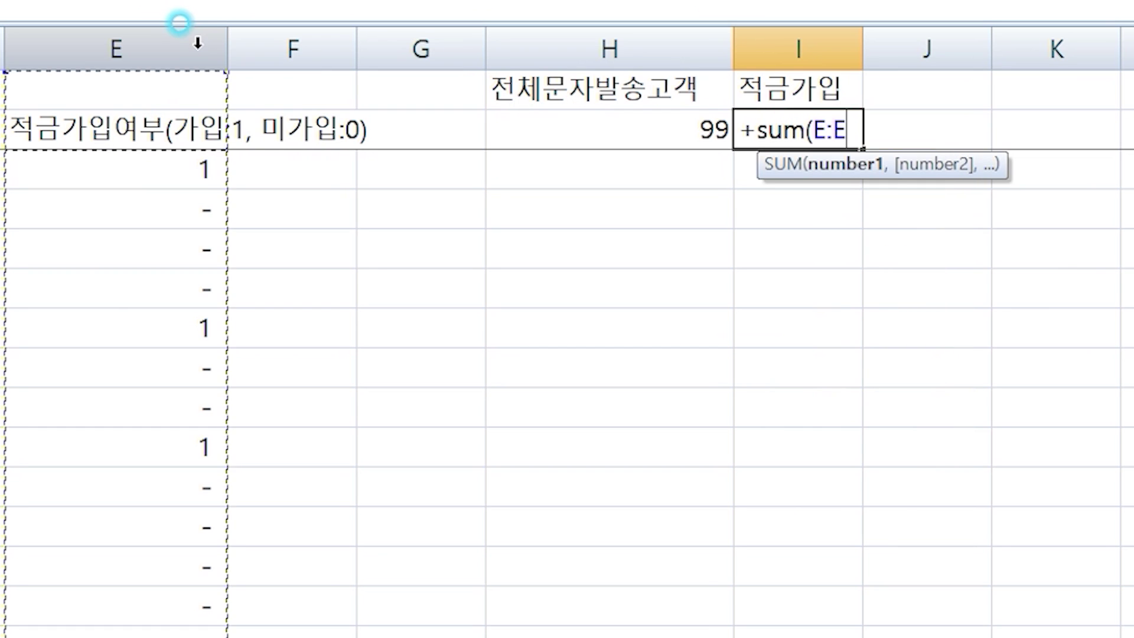
text())
key(Return)
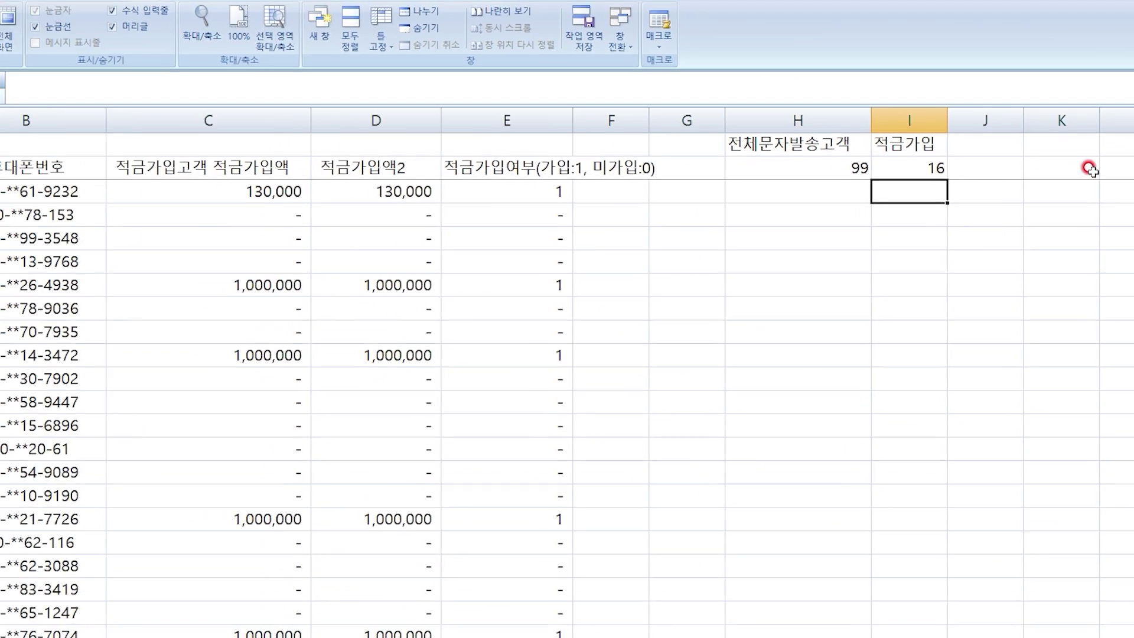
- Enter the header 성공률 in J1 and the formula +I2/H2 in J2 to calculate the success rate
click(927, 88)
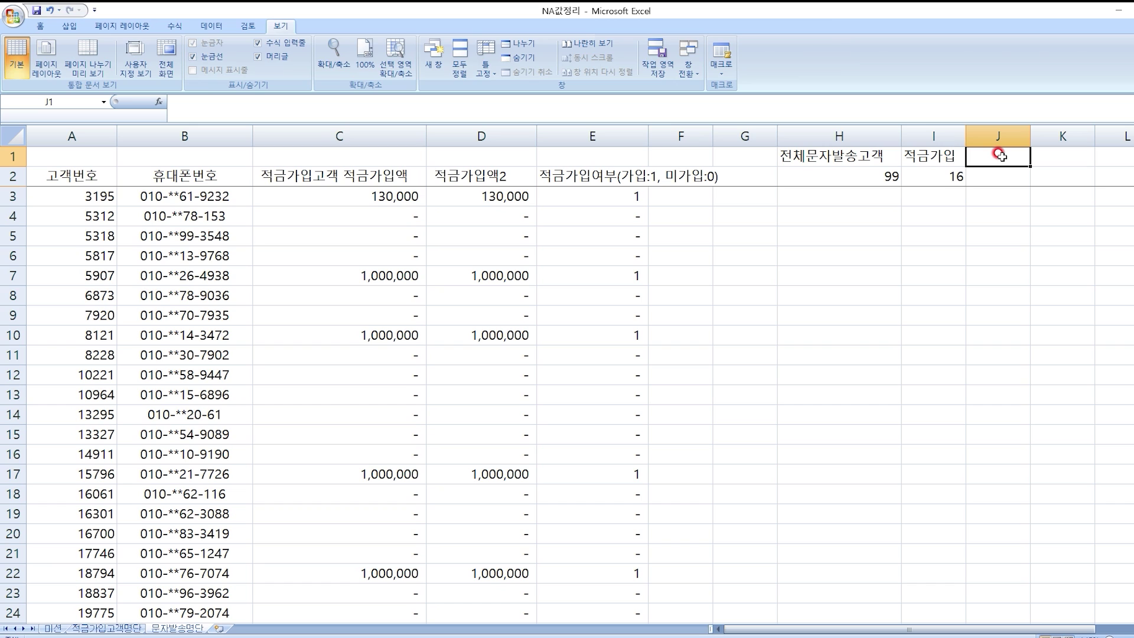
text(tjd)
key(BackSpace)
key(BackSpace)
key(BackSpace)
text(tjd)
key(BackSpace)
key(BackSpace)
key(BackSpace)
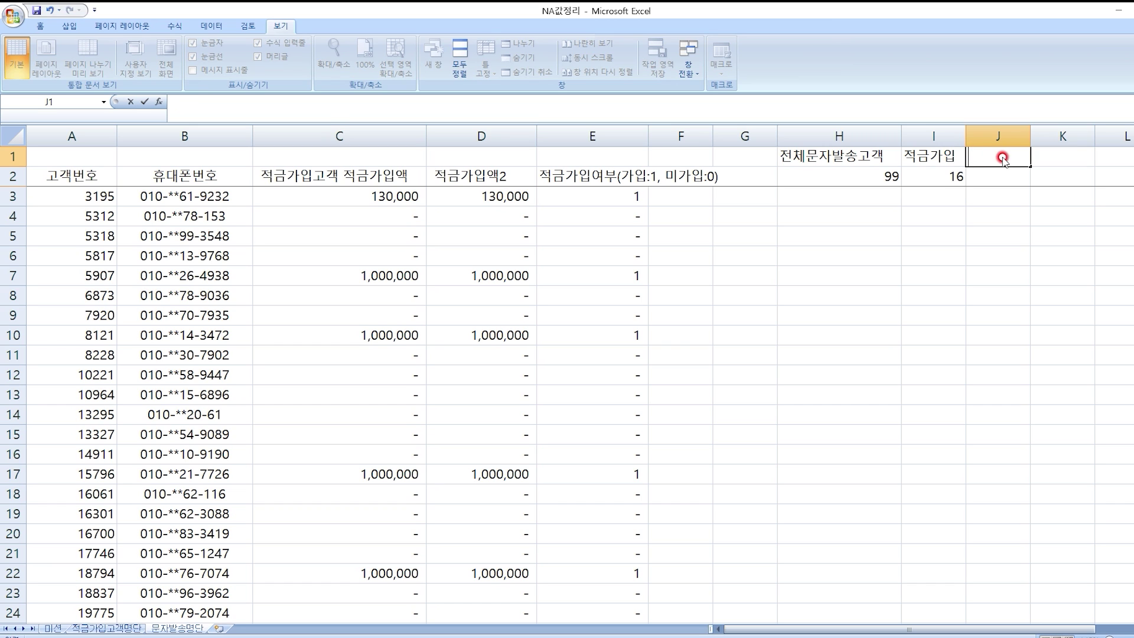
text(성공류)
text(+I2/H2)
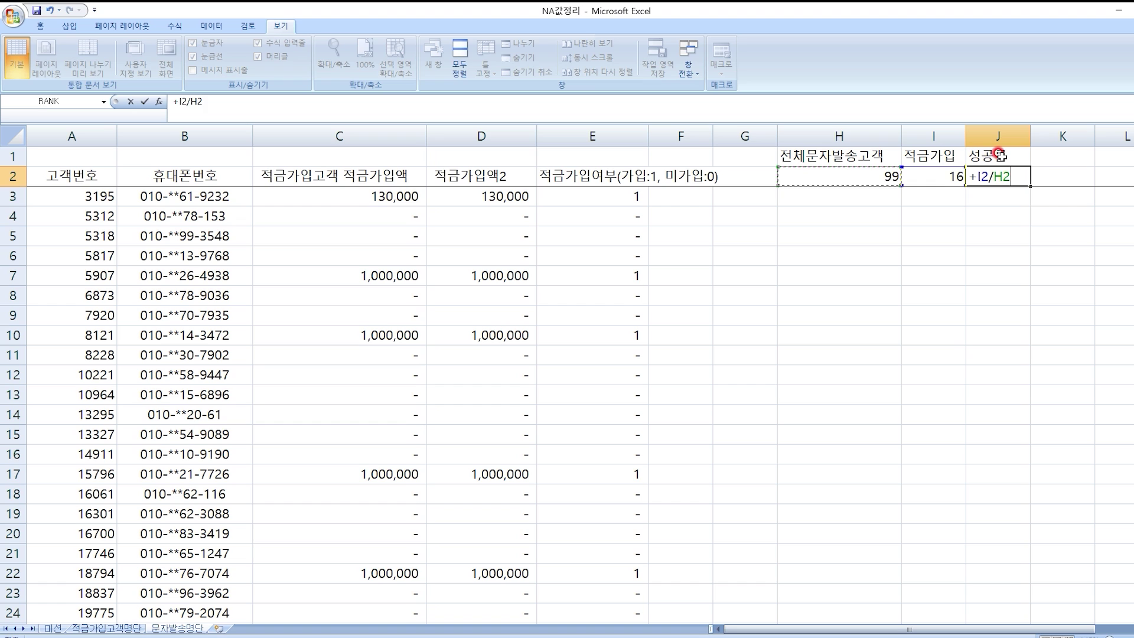
key(Return)
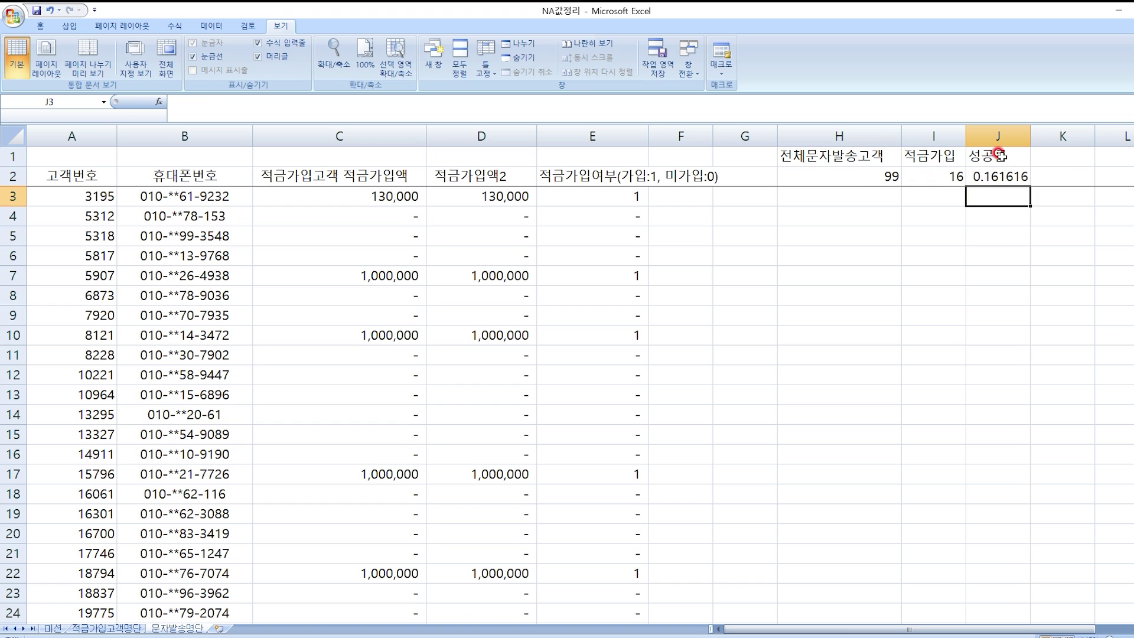
- Format the success rate in J2 as a percentage with two decimal places
key(Up)
click(38, 28)
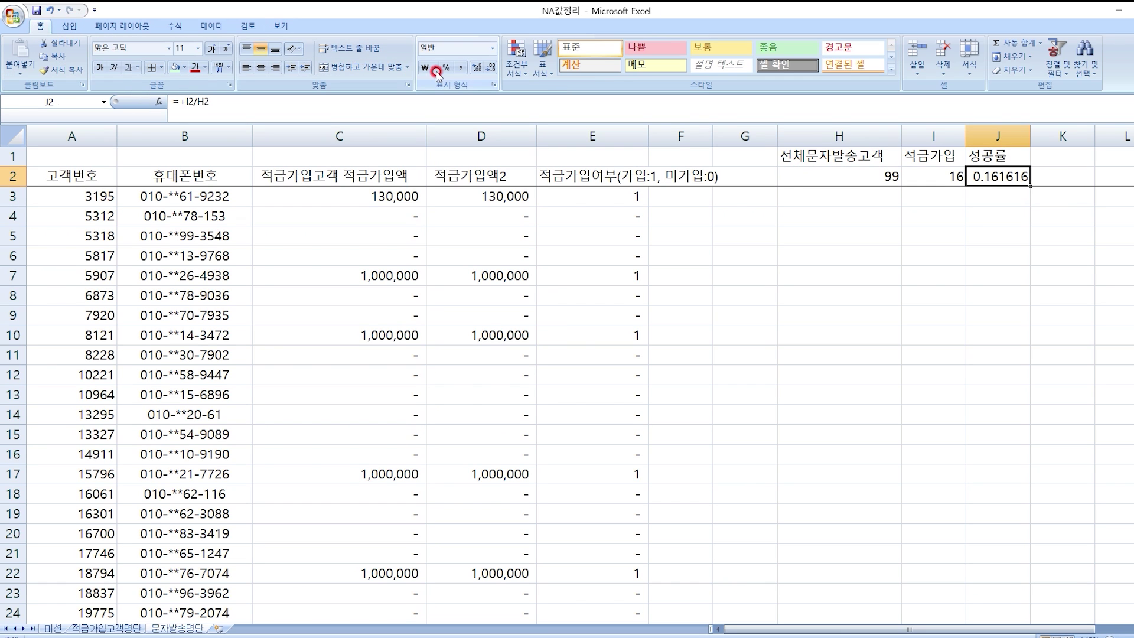
click(446, 67)
click(477, 68)
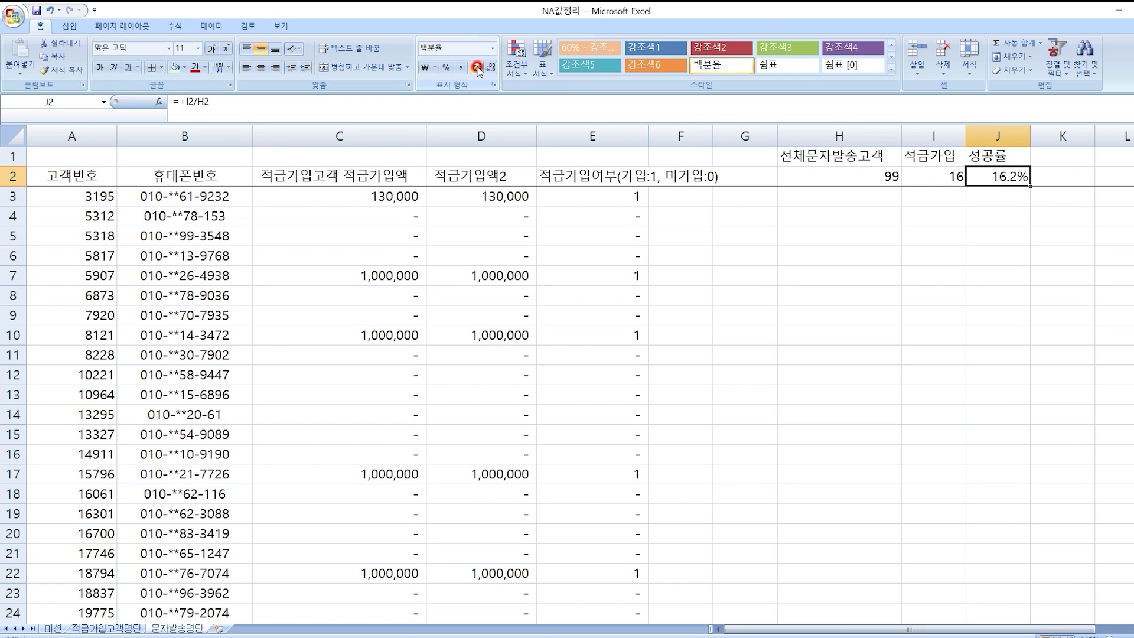
drag(1005, 214, 1007, 194)
click(1006, 157)
click(1018, 173)
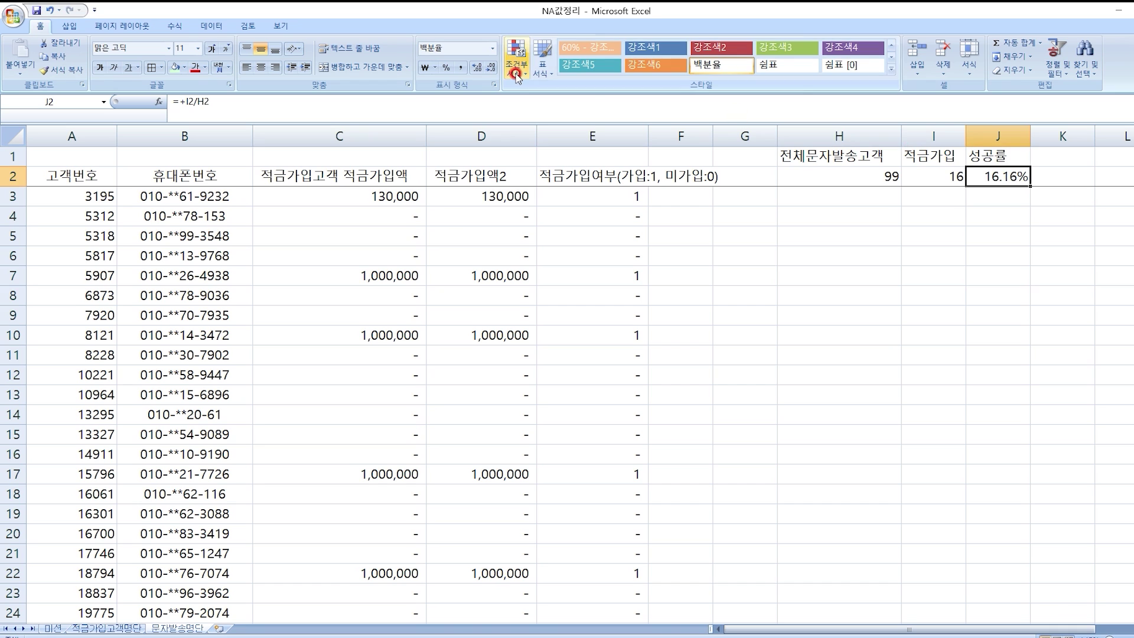
key(ctrl+z)
key(ctrl+z)
click(480, 70)
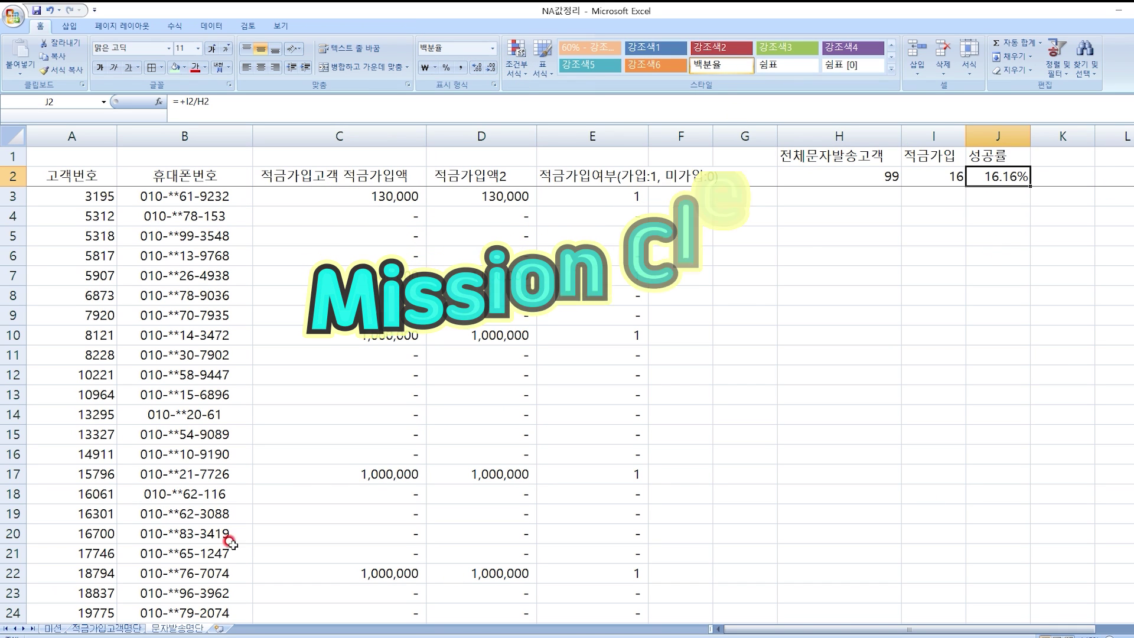
- Switch to the 미션 sheet to review the assignment
click(791, 176)
click(983, 171)
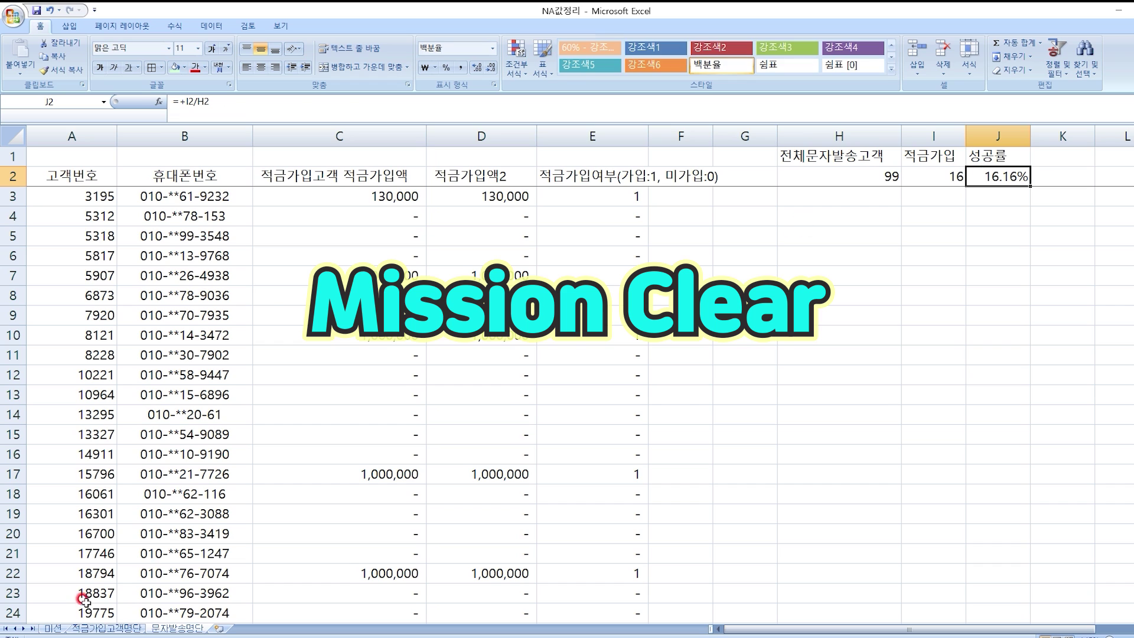
click(58, 628)
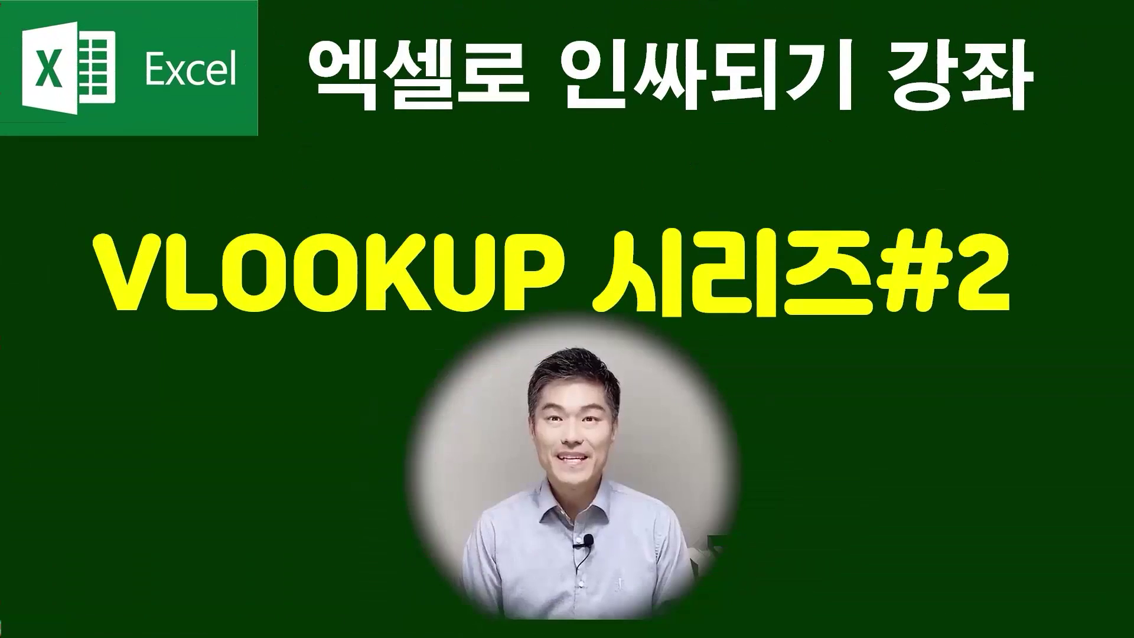